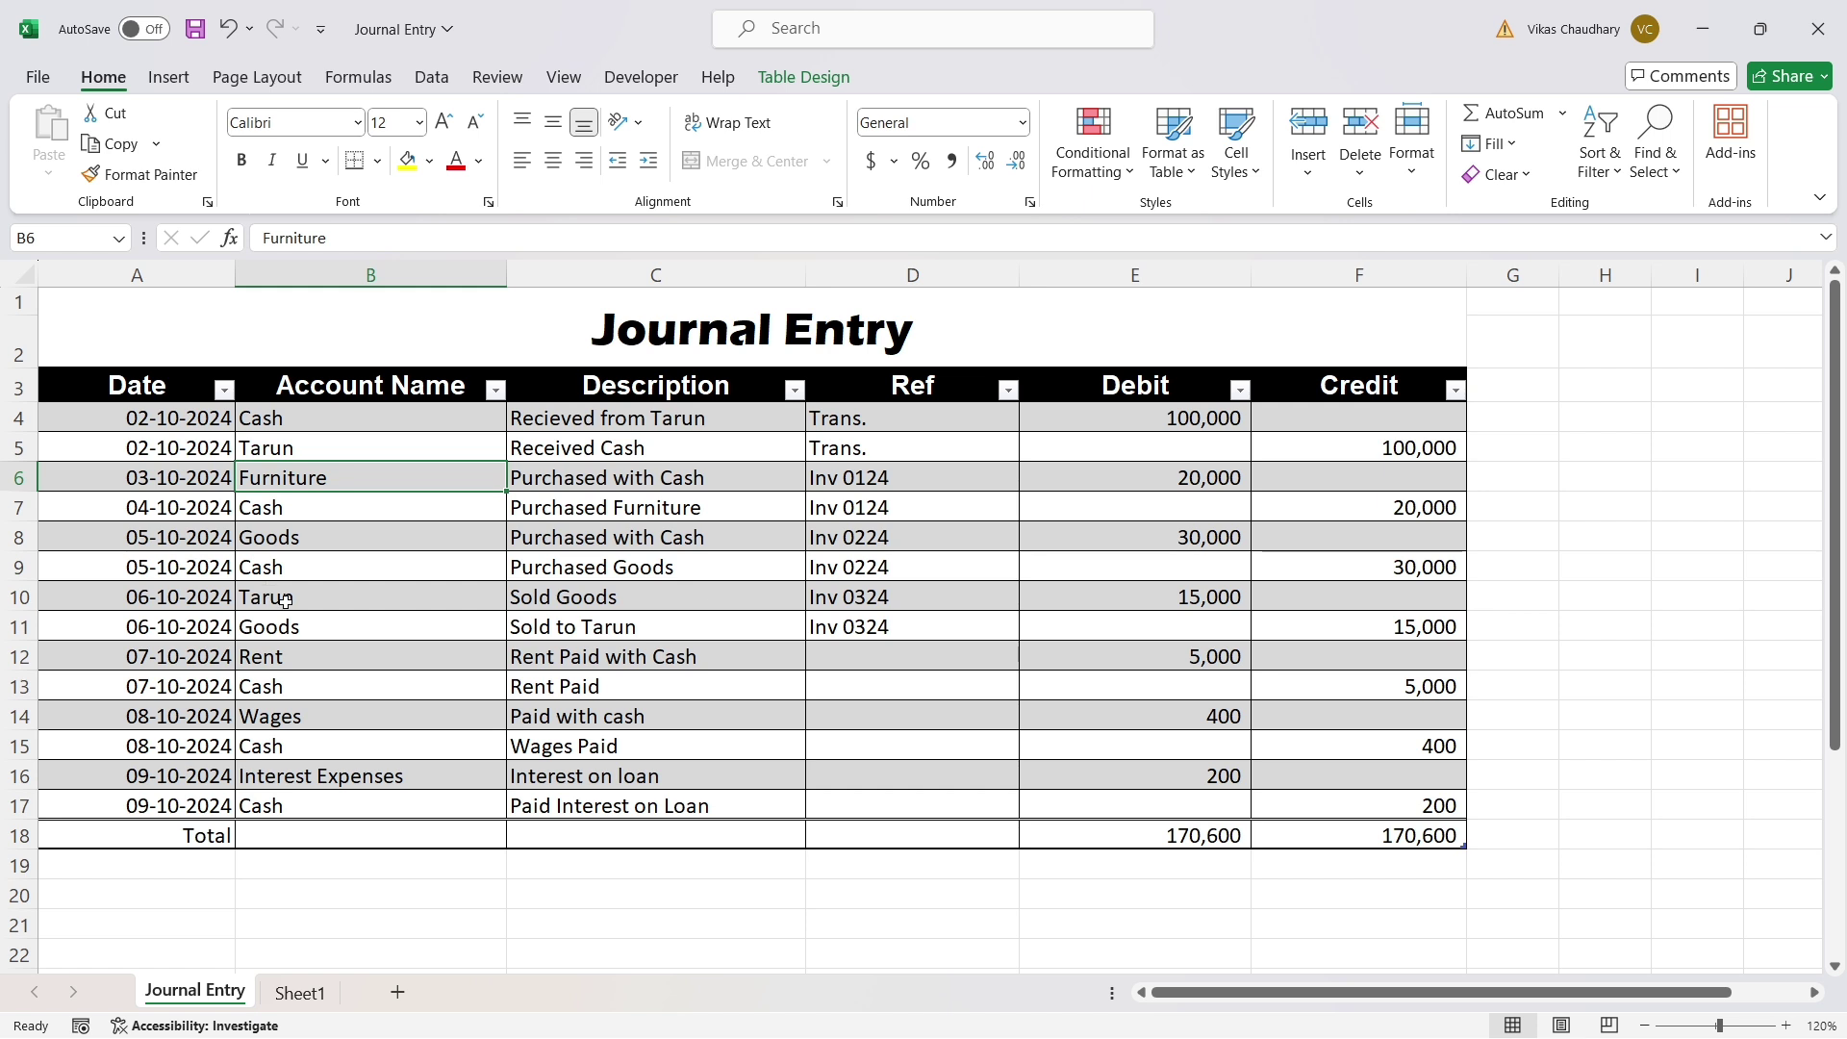
Switch to Sheet1 and enter the headings Date in A3 and Account Name in B3.
left_click(430, 536)
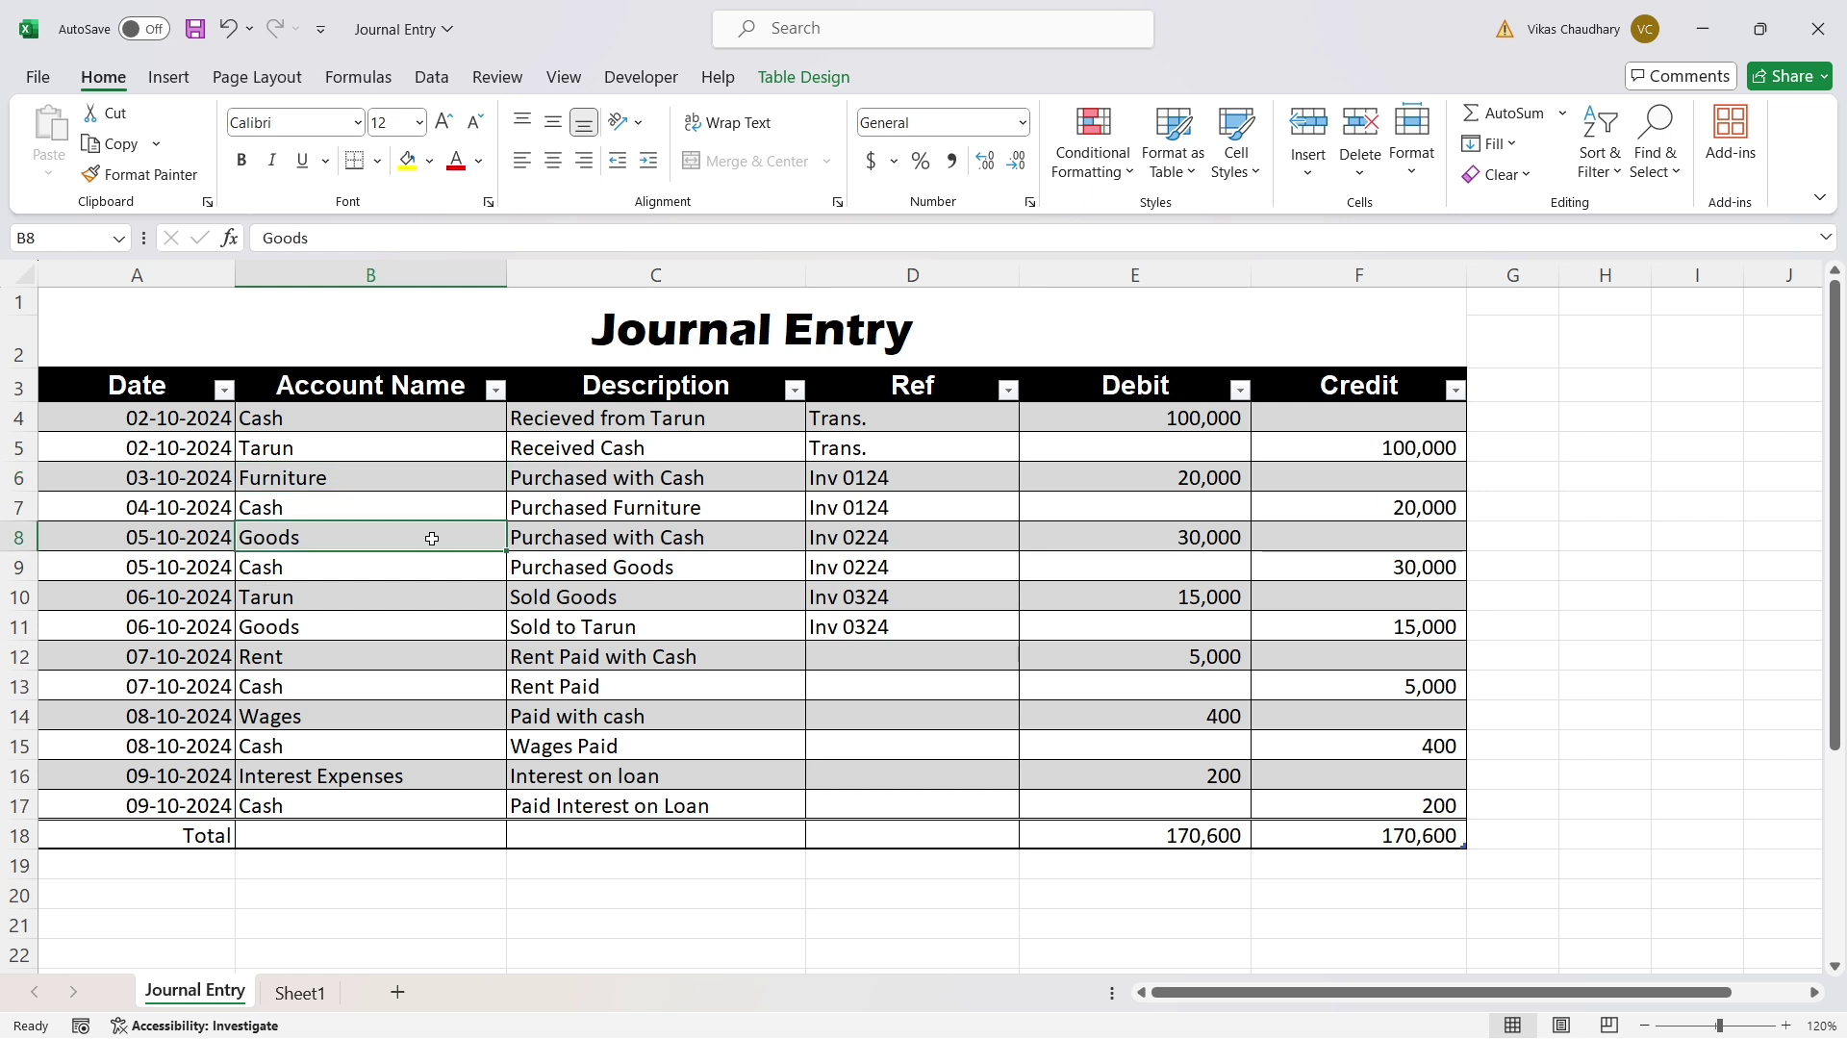
left_click(300, 994)
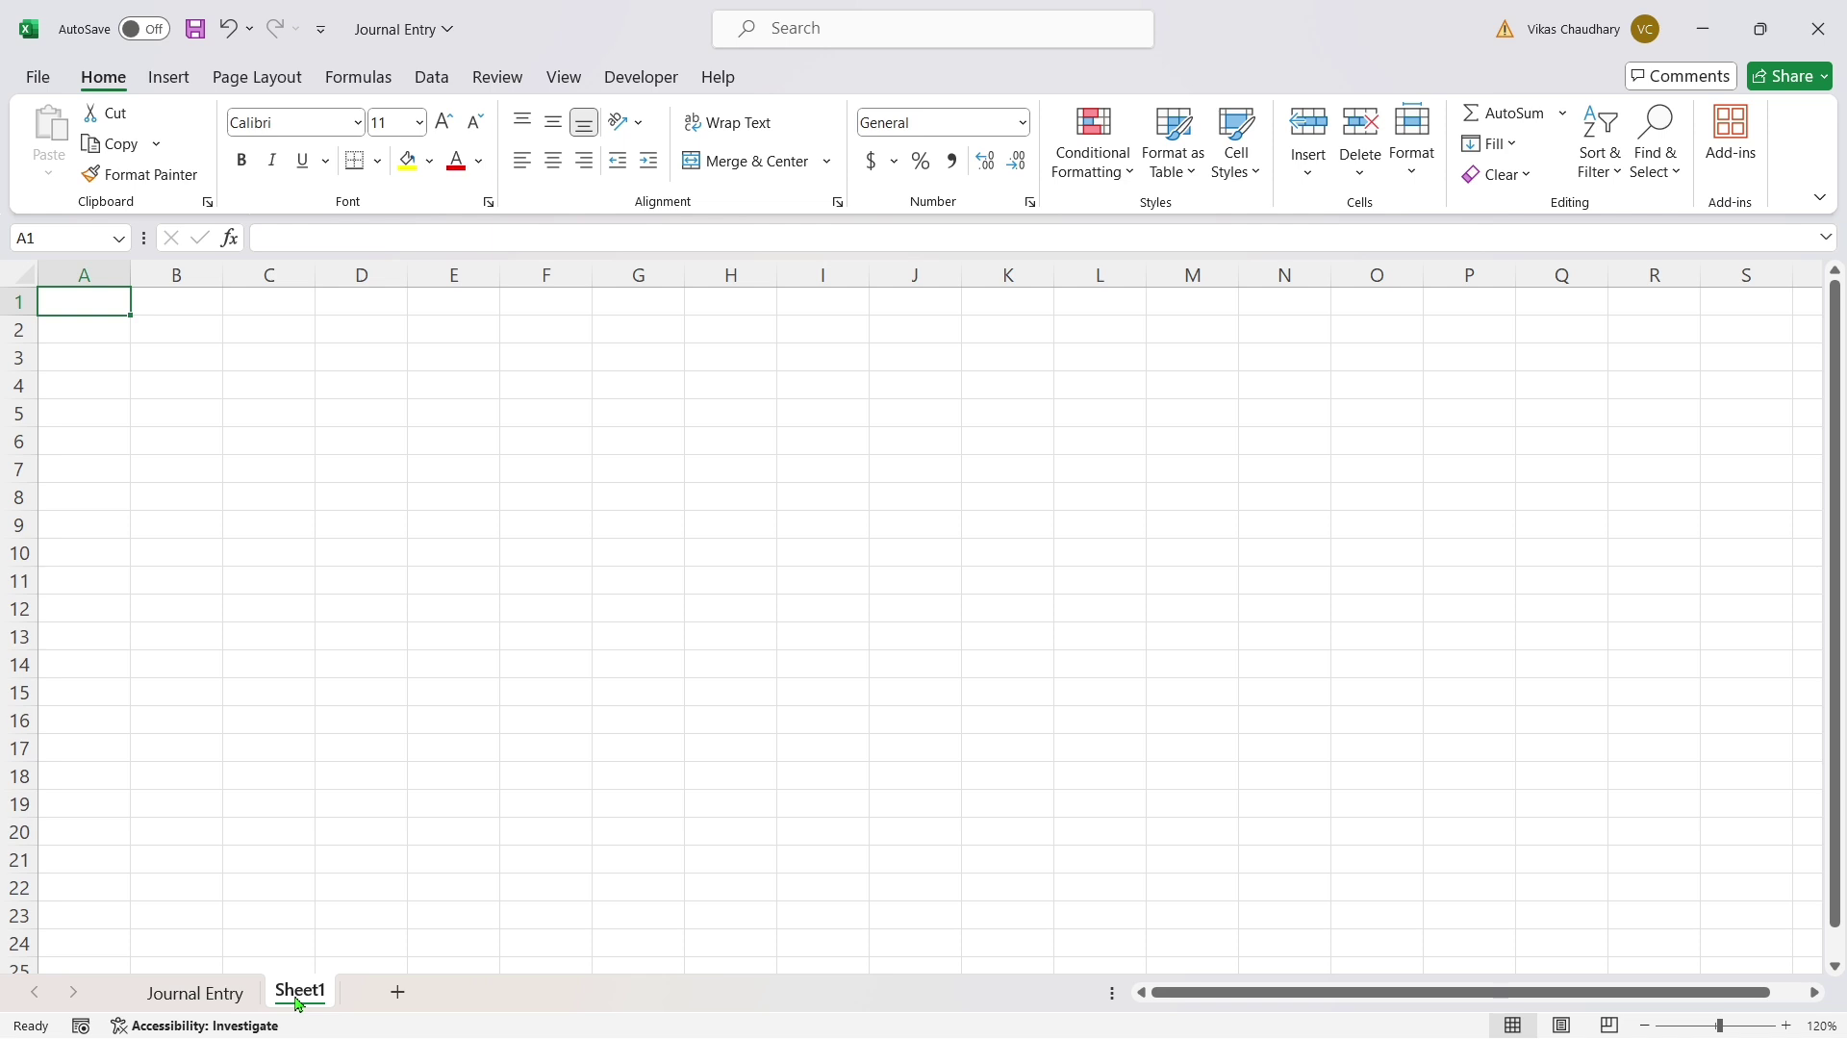
left_click(93, 361)
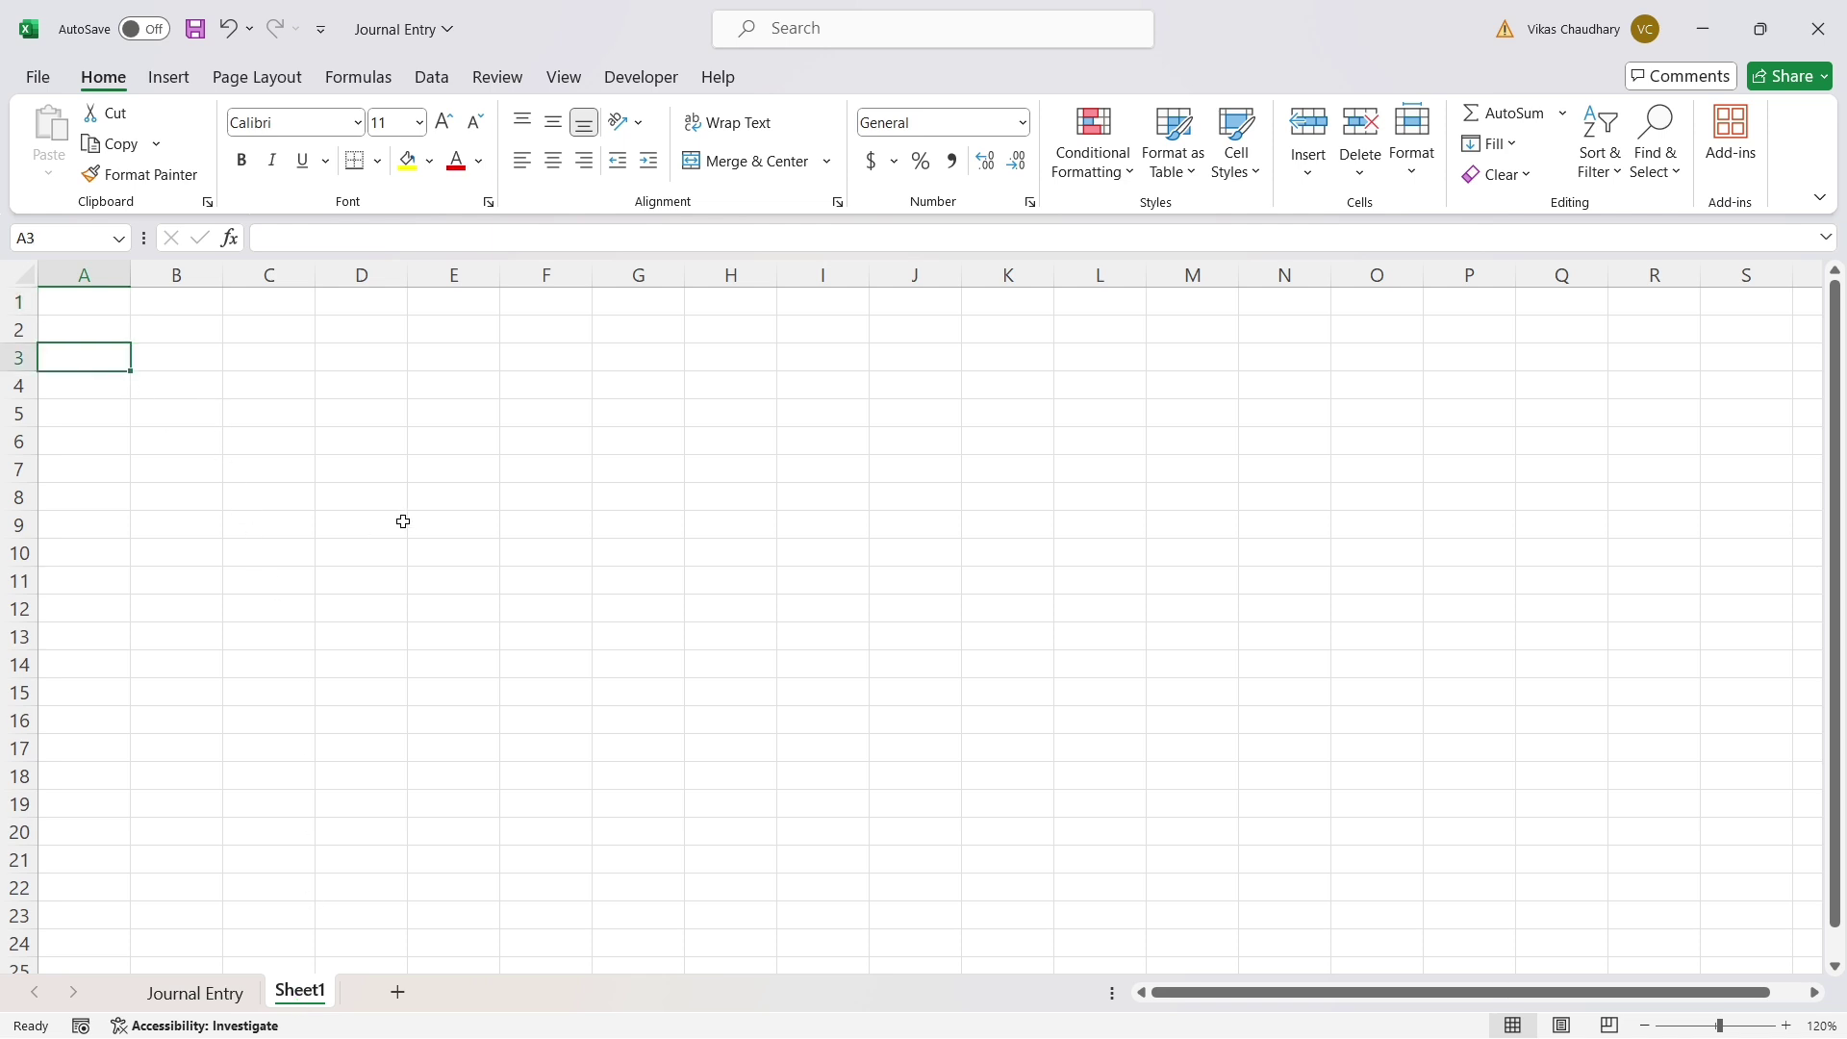
left_click(177, 523)
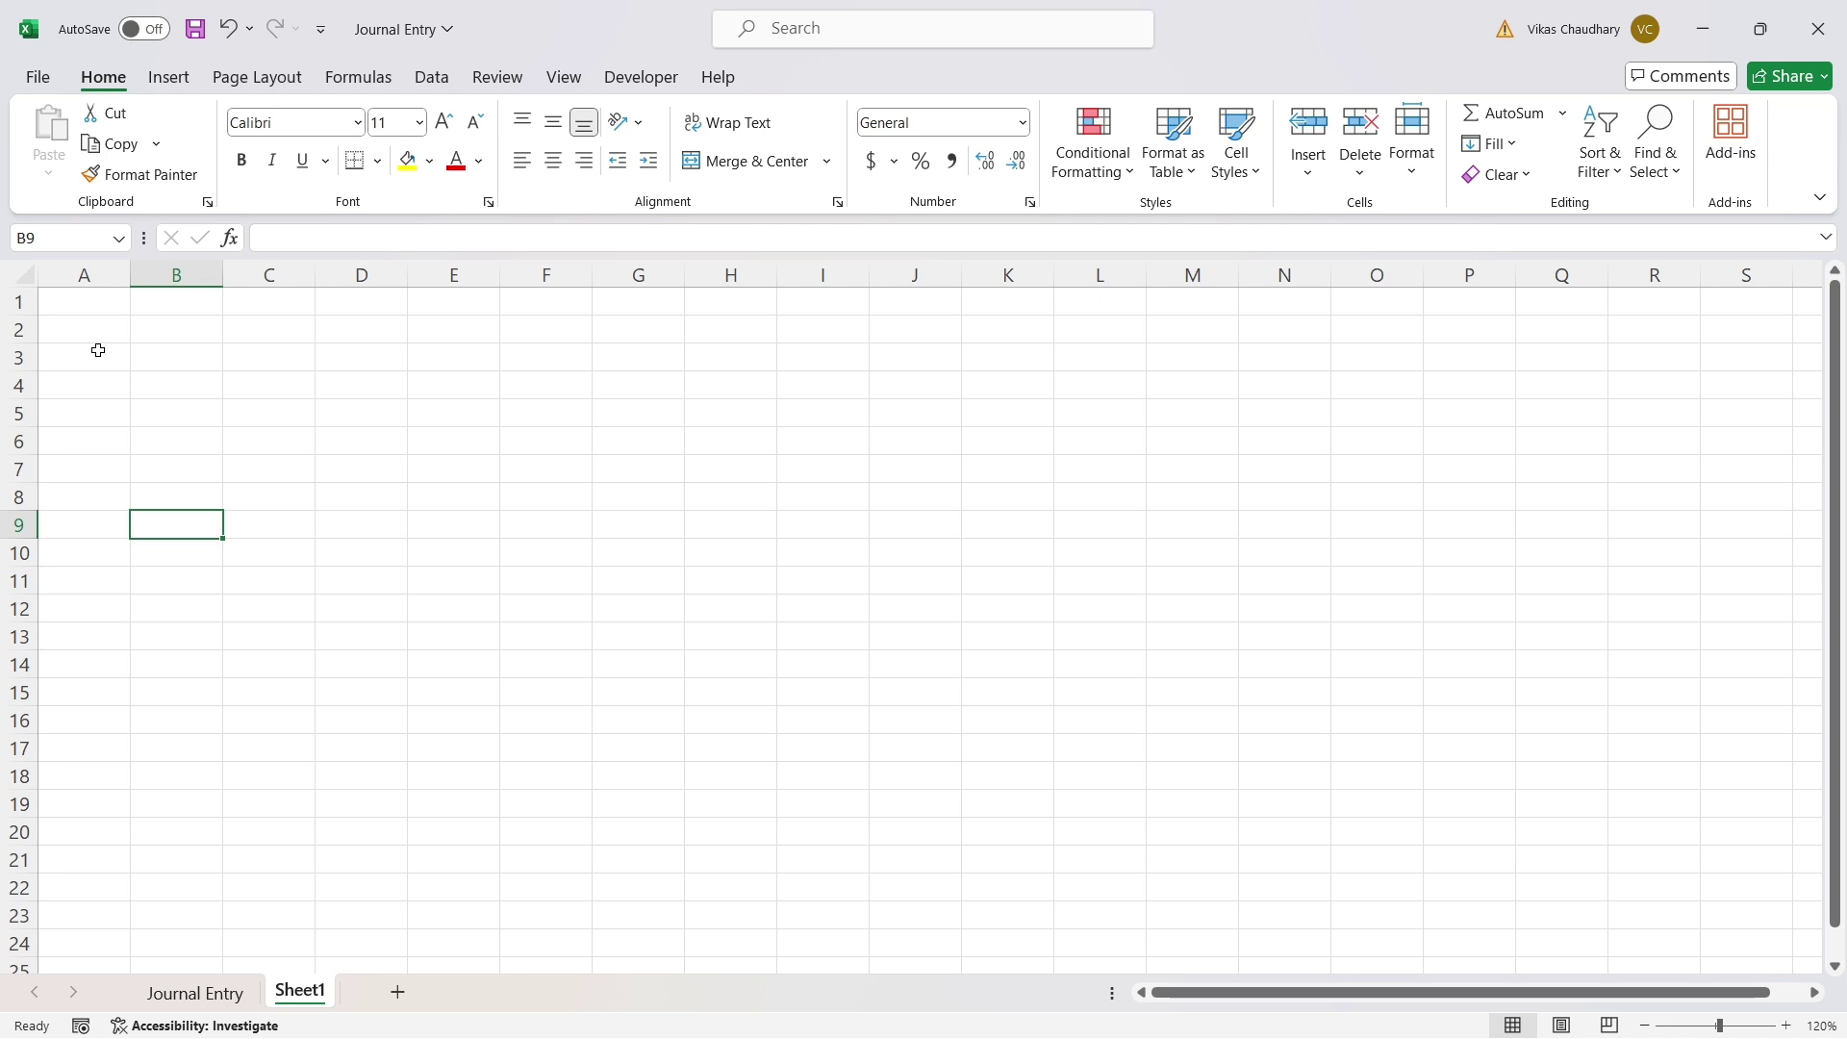
left_click(100, 353)
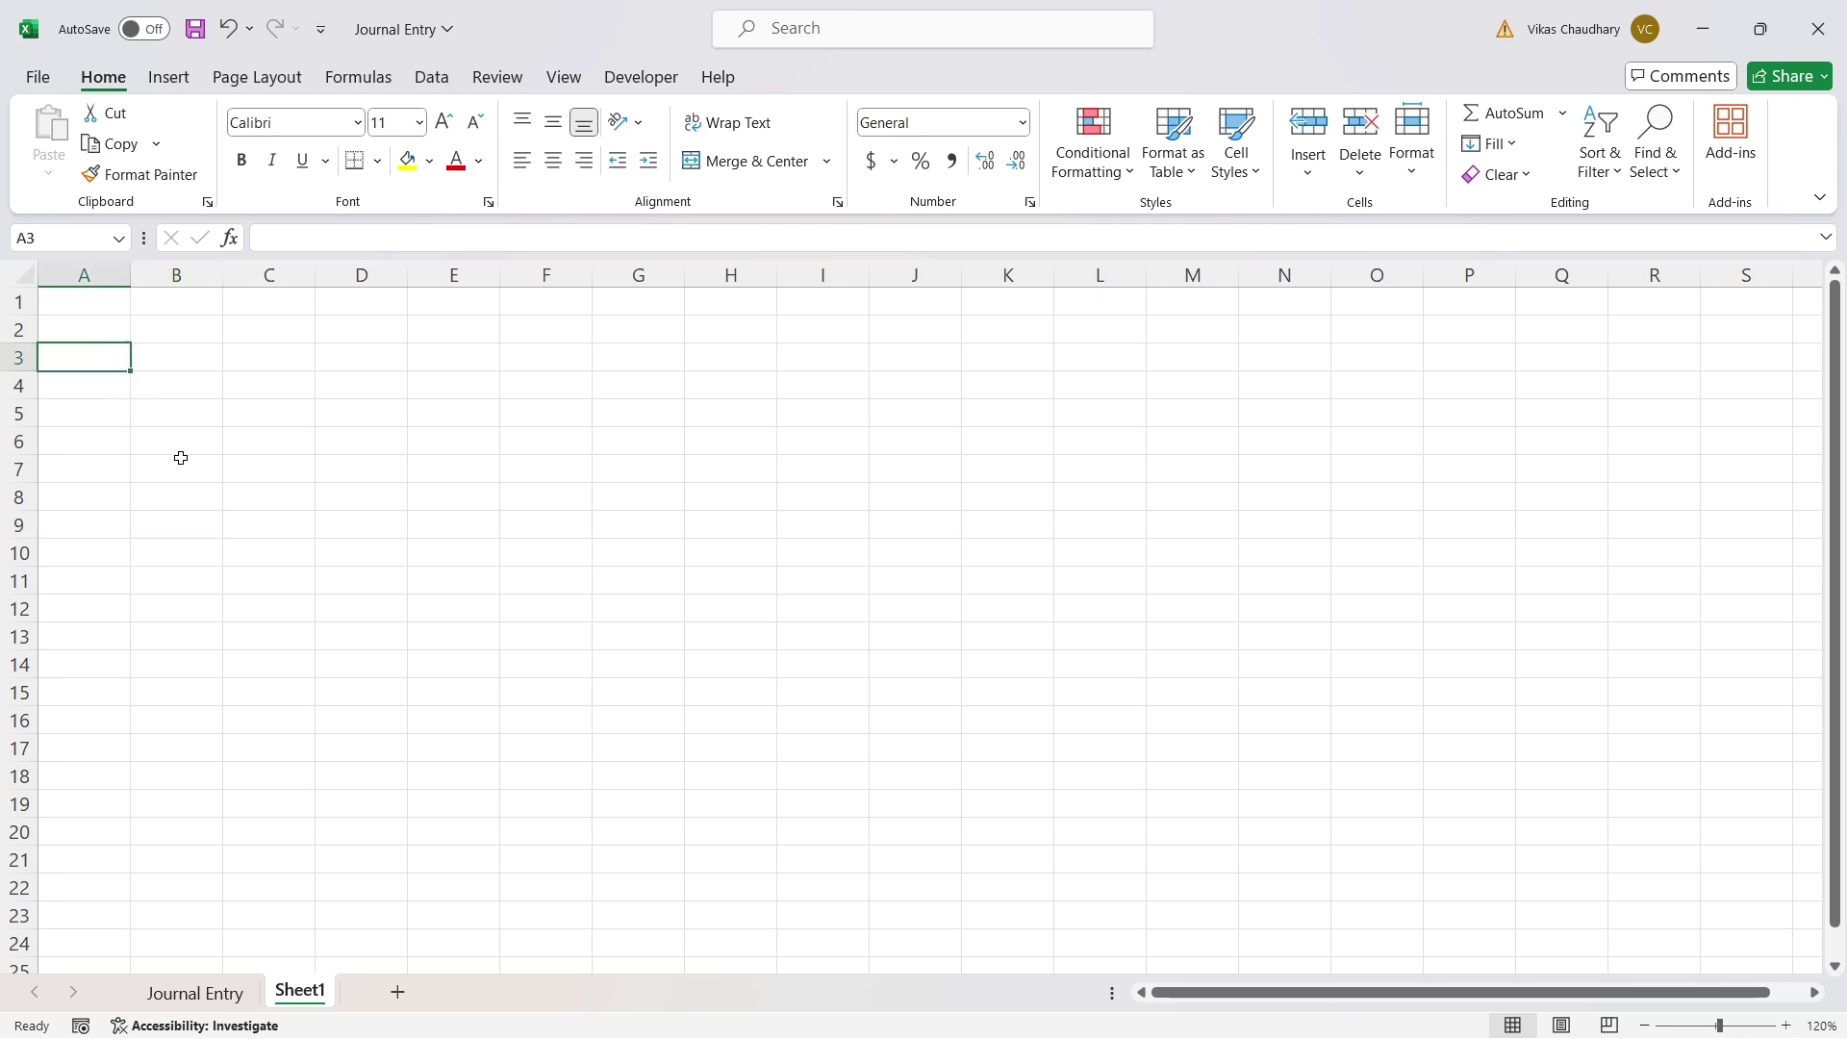
type("Date")
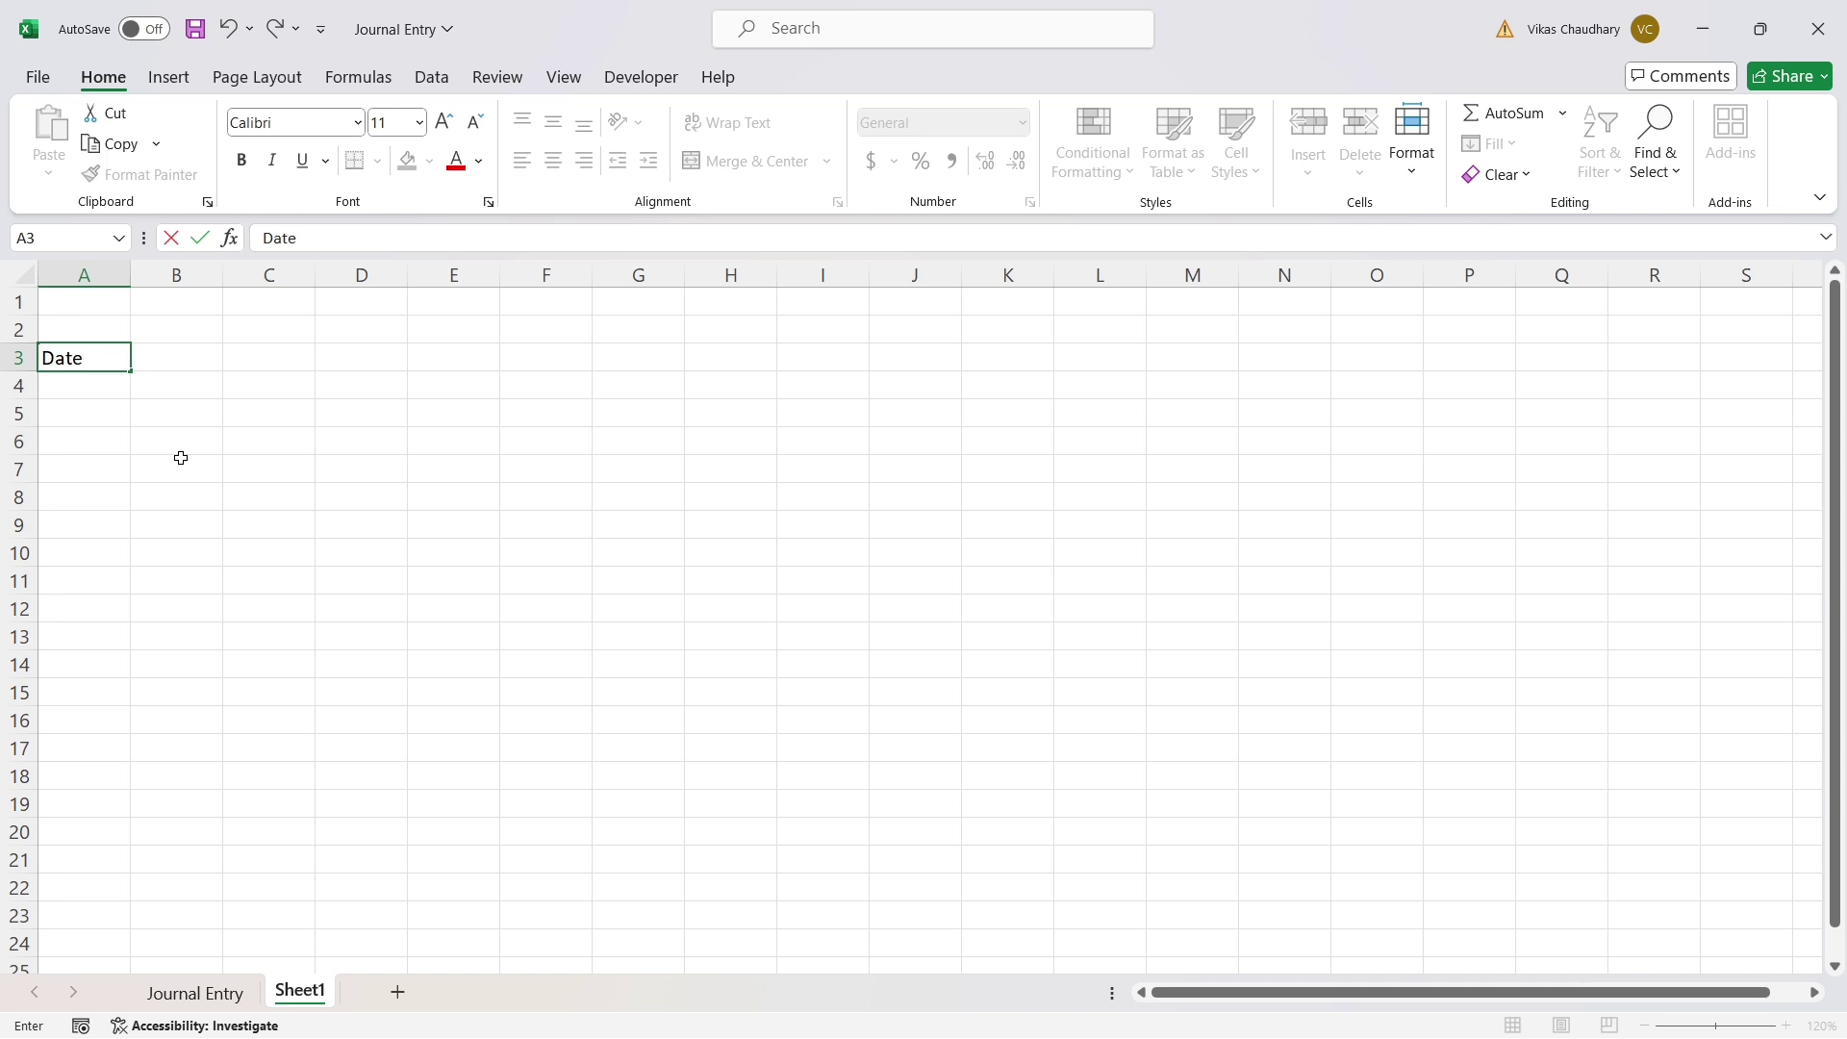
key("Tab")
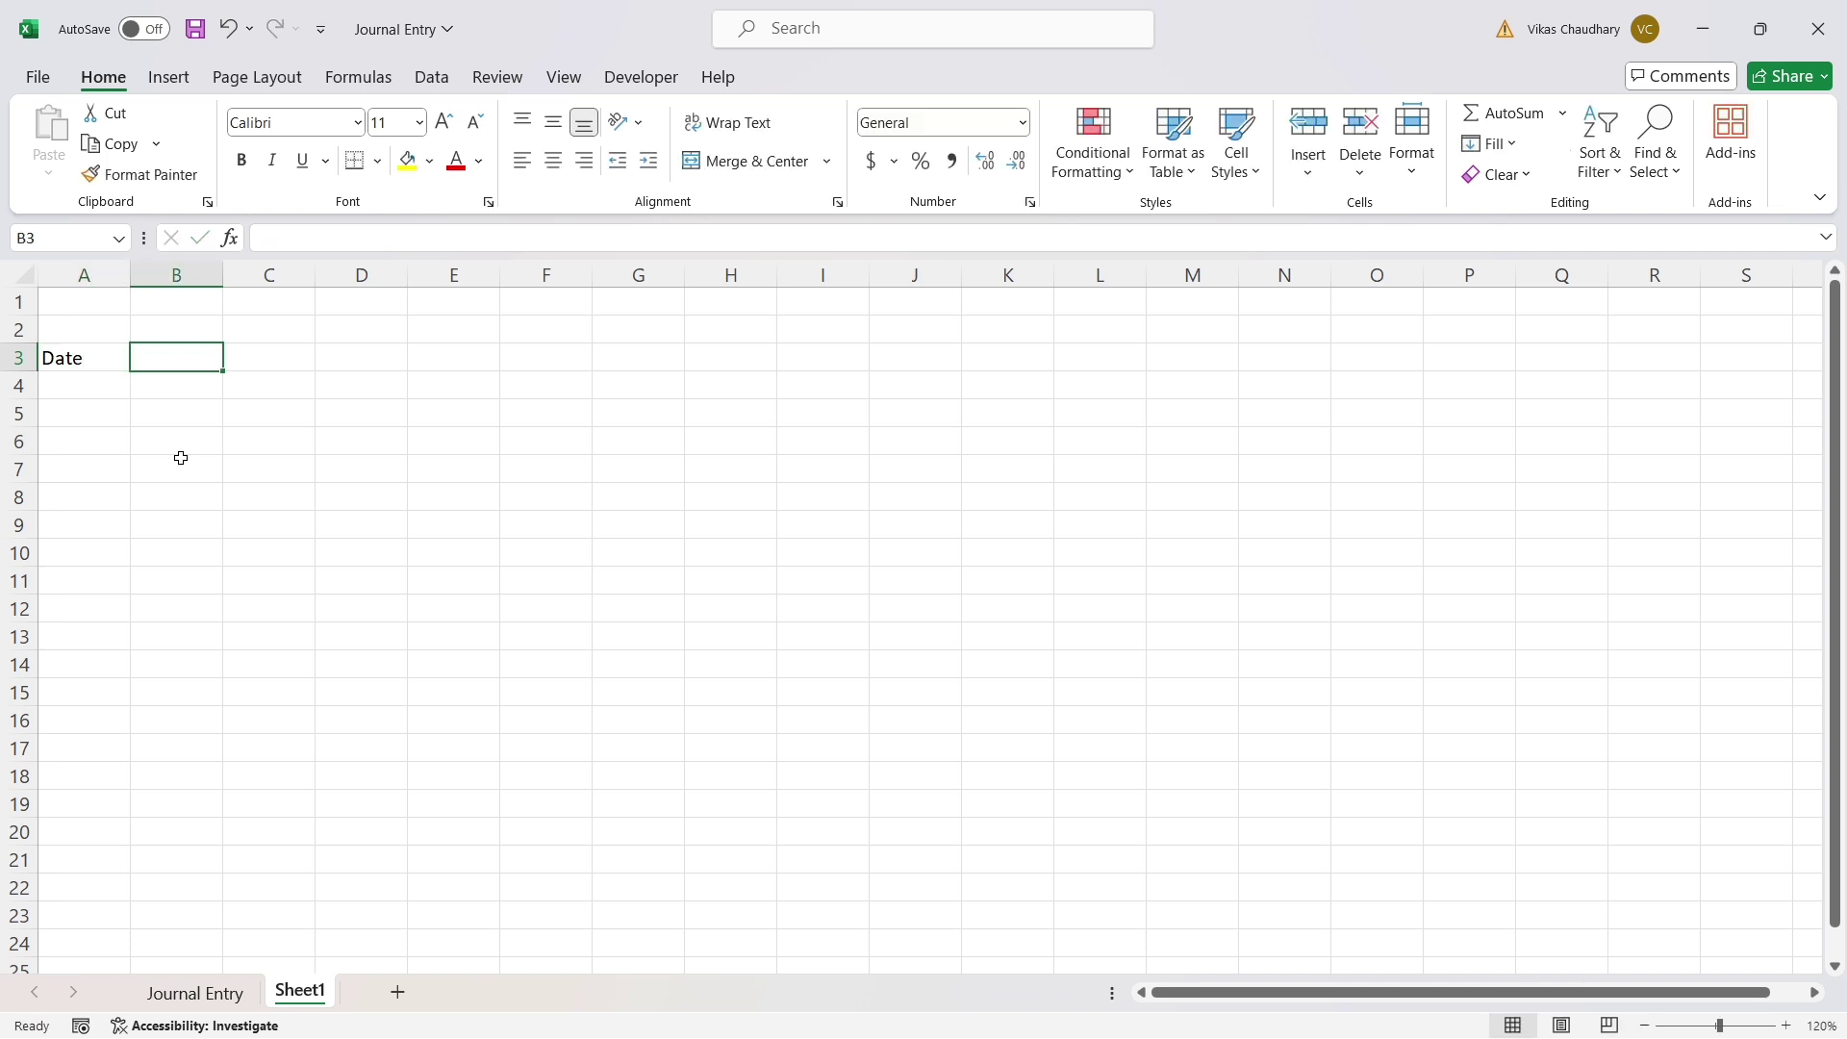
type("Acc")
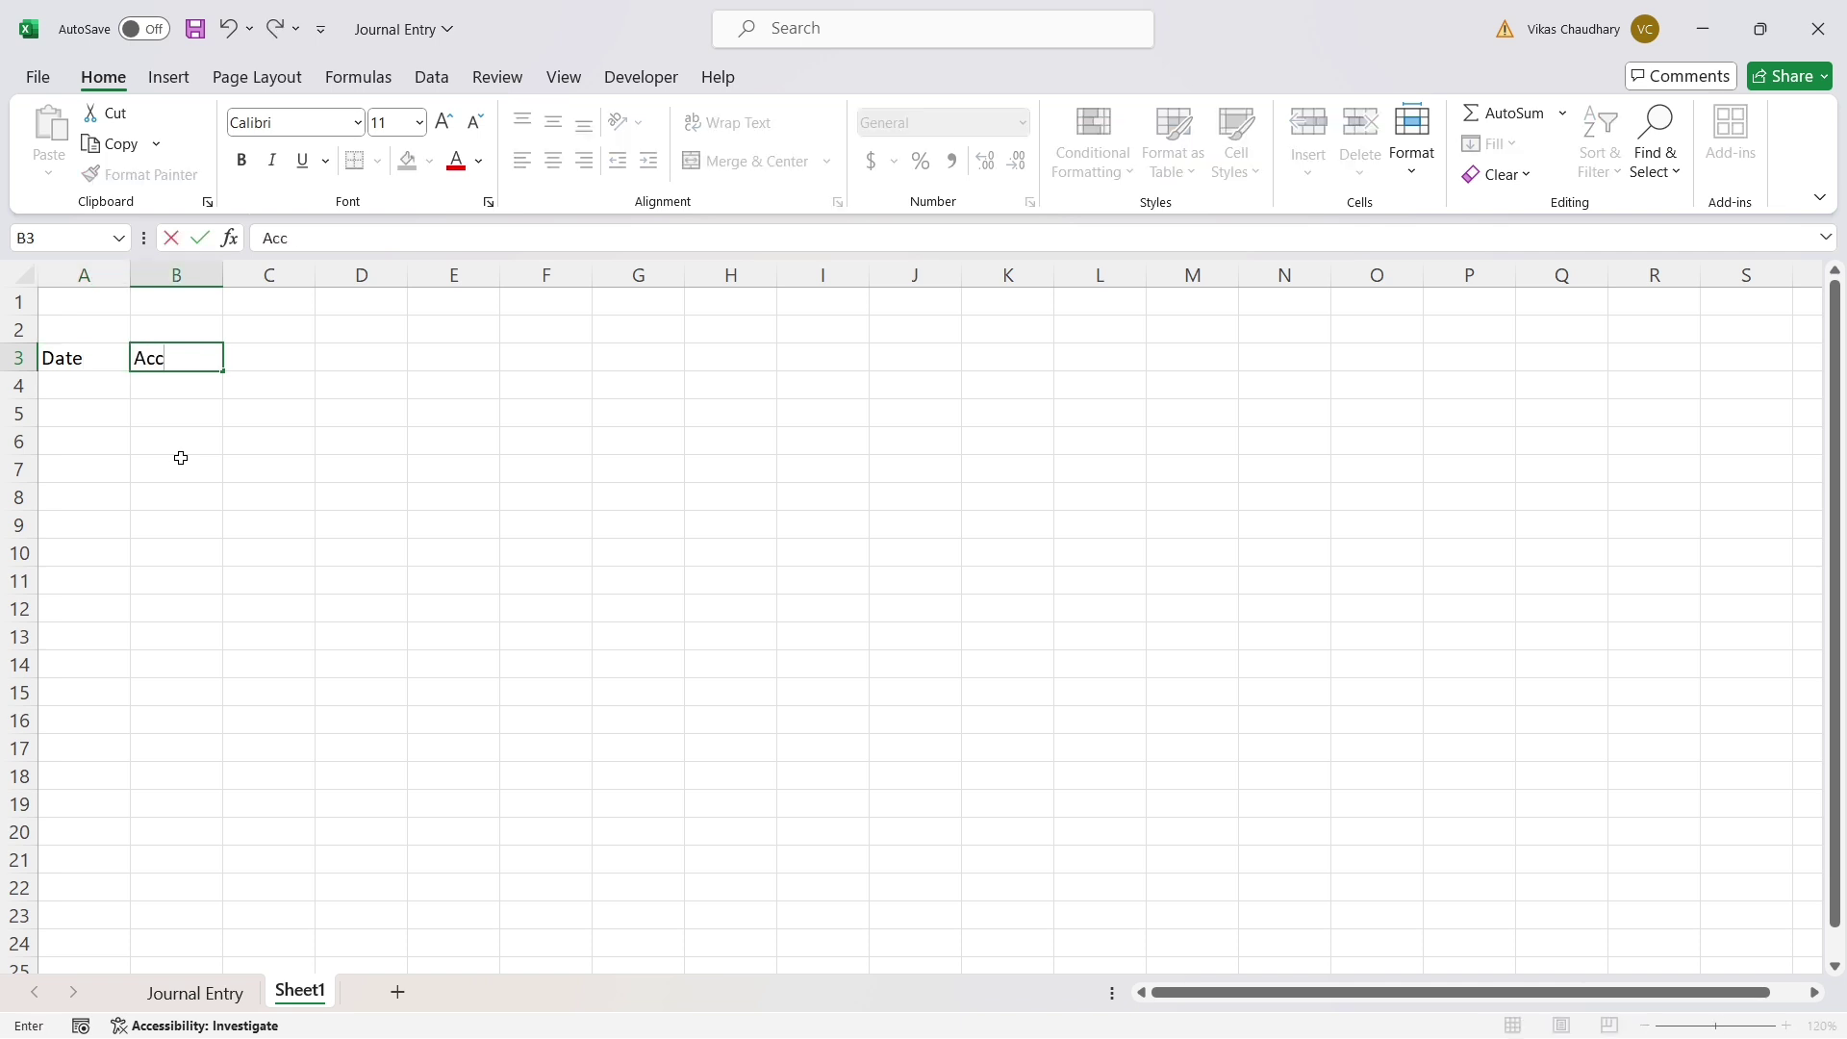
type("ount Name")
key("ctrl+Return")
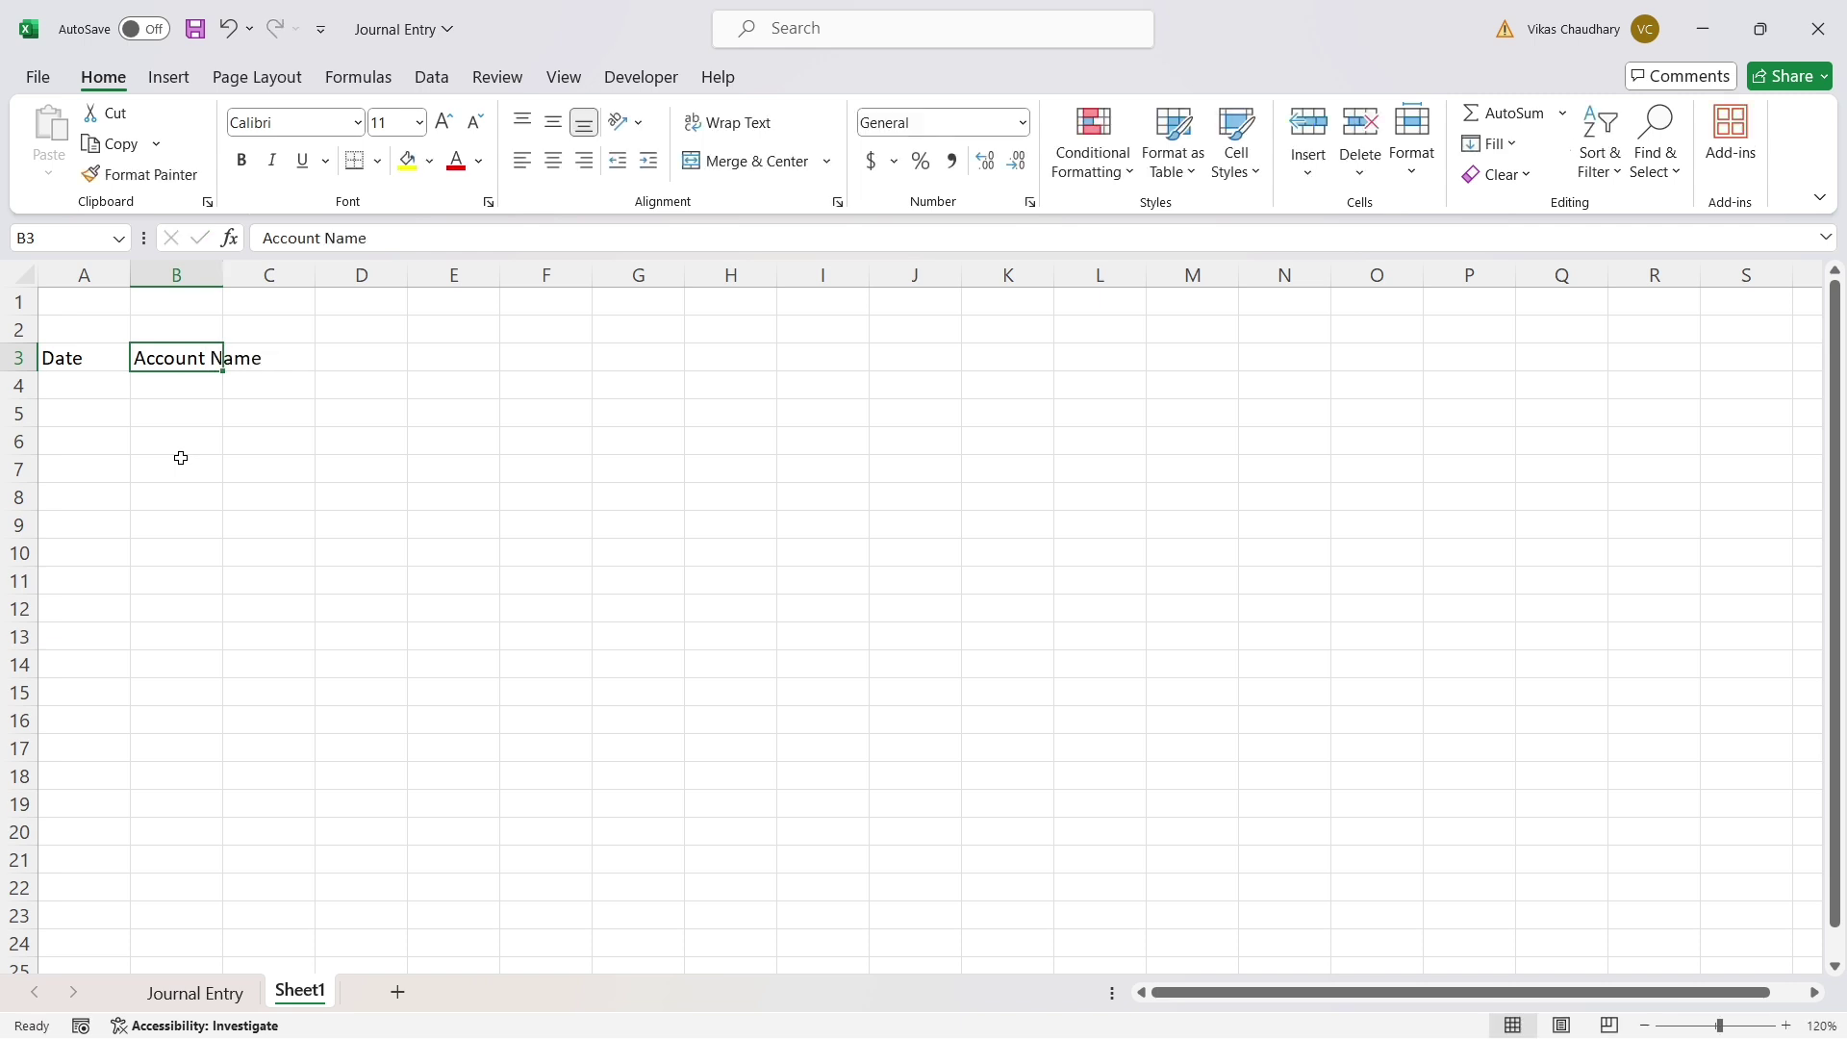
key("Tab")
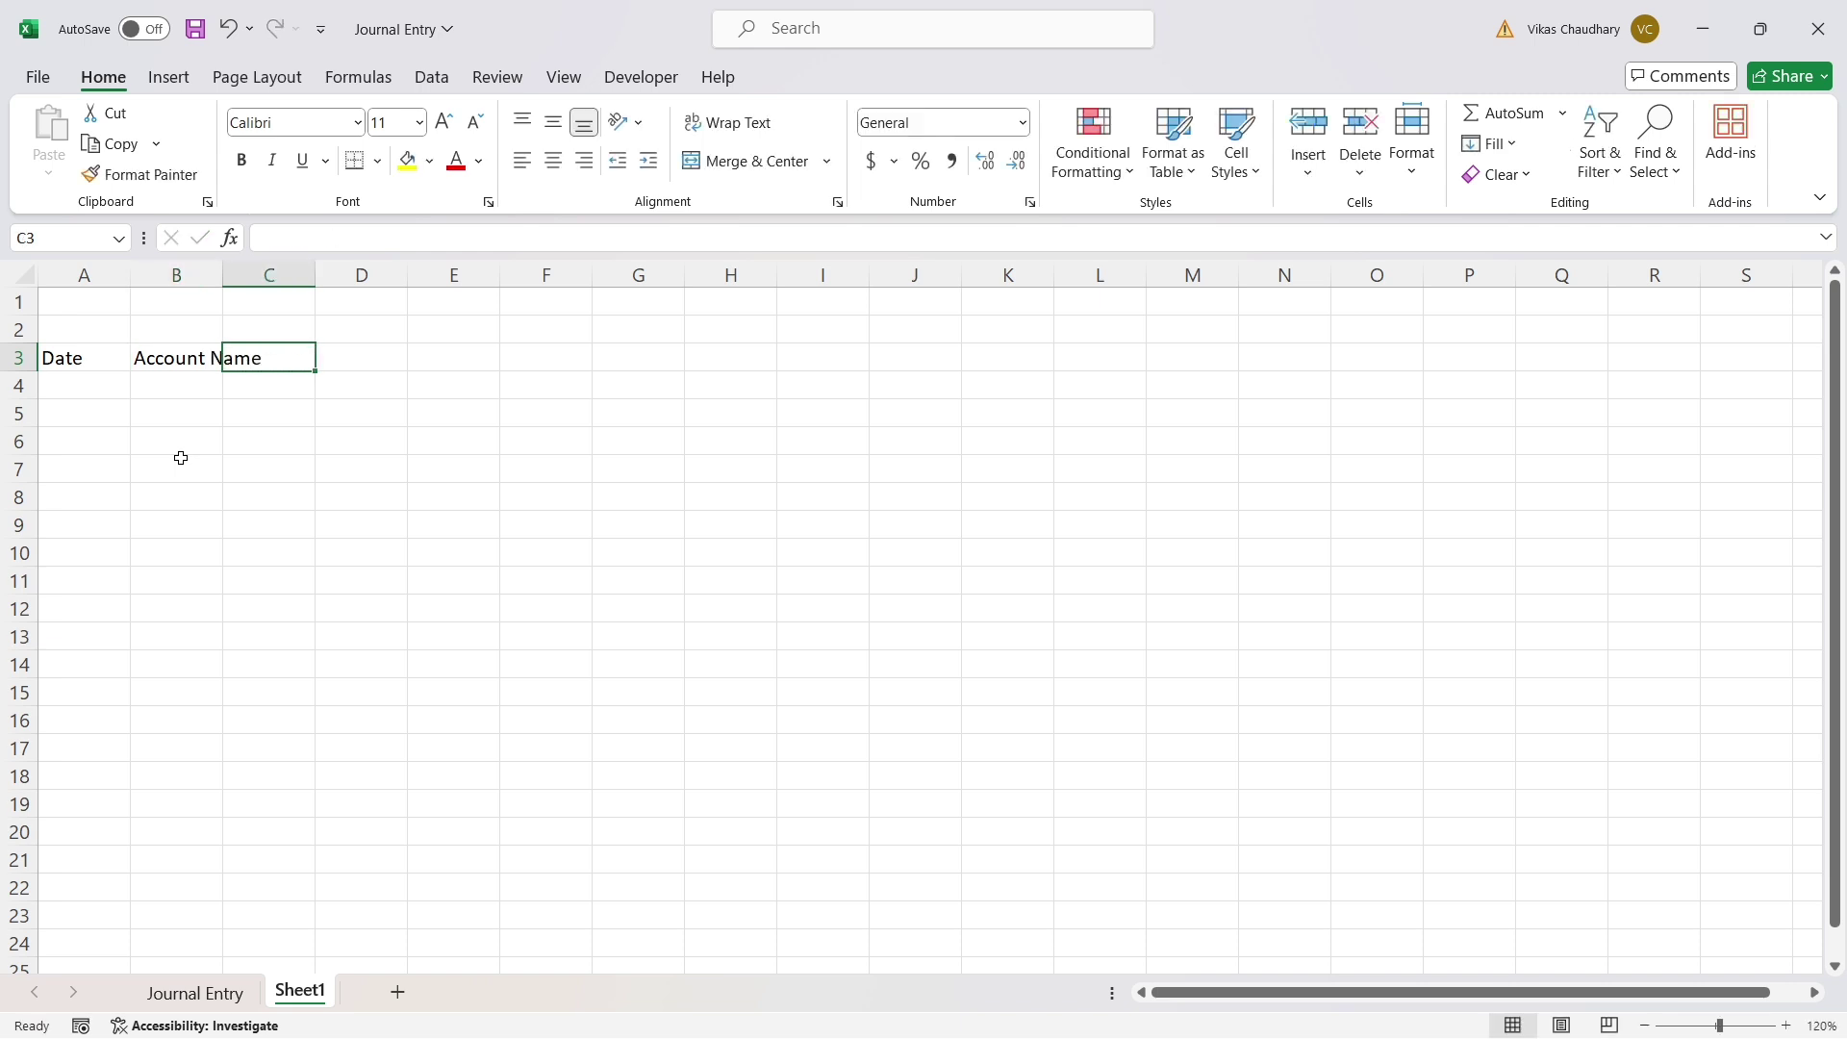
Enter the headings Description, Ref, Debit and Credit in cells C3 to F3.
type("Description")
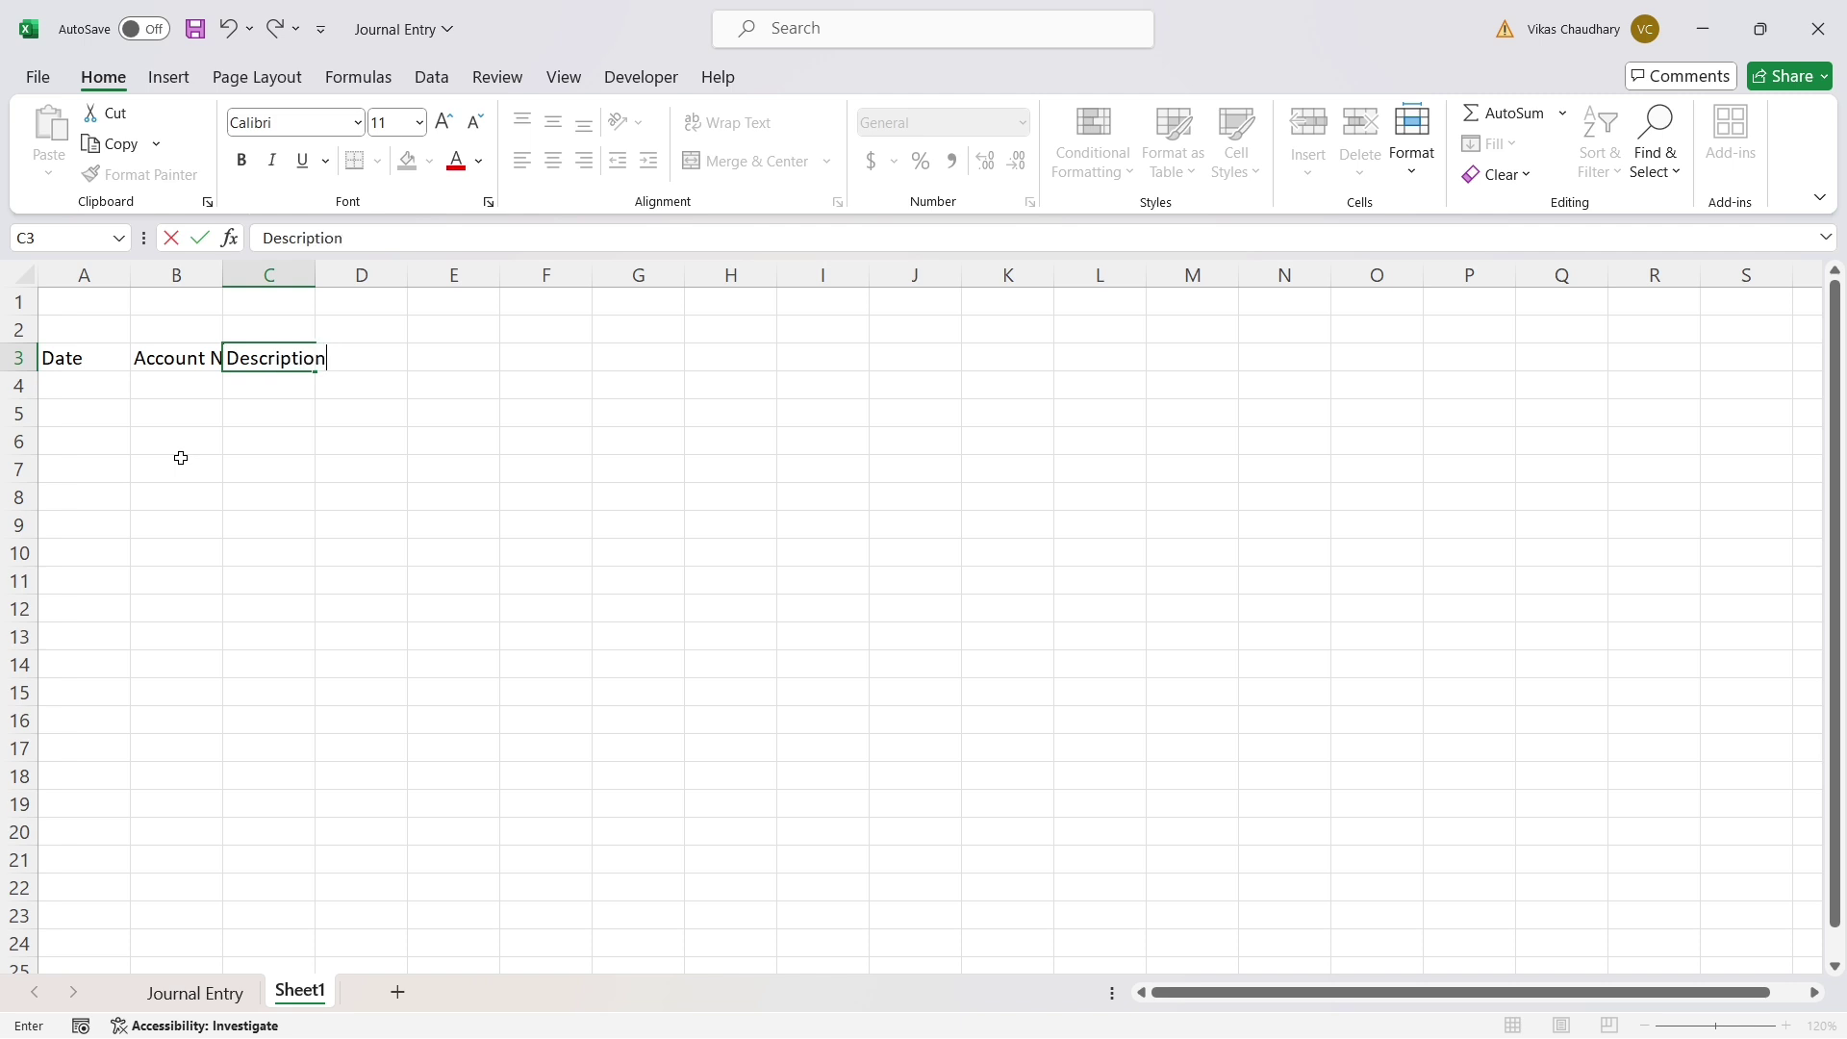
key("Tab")
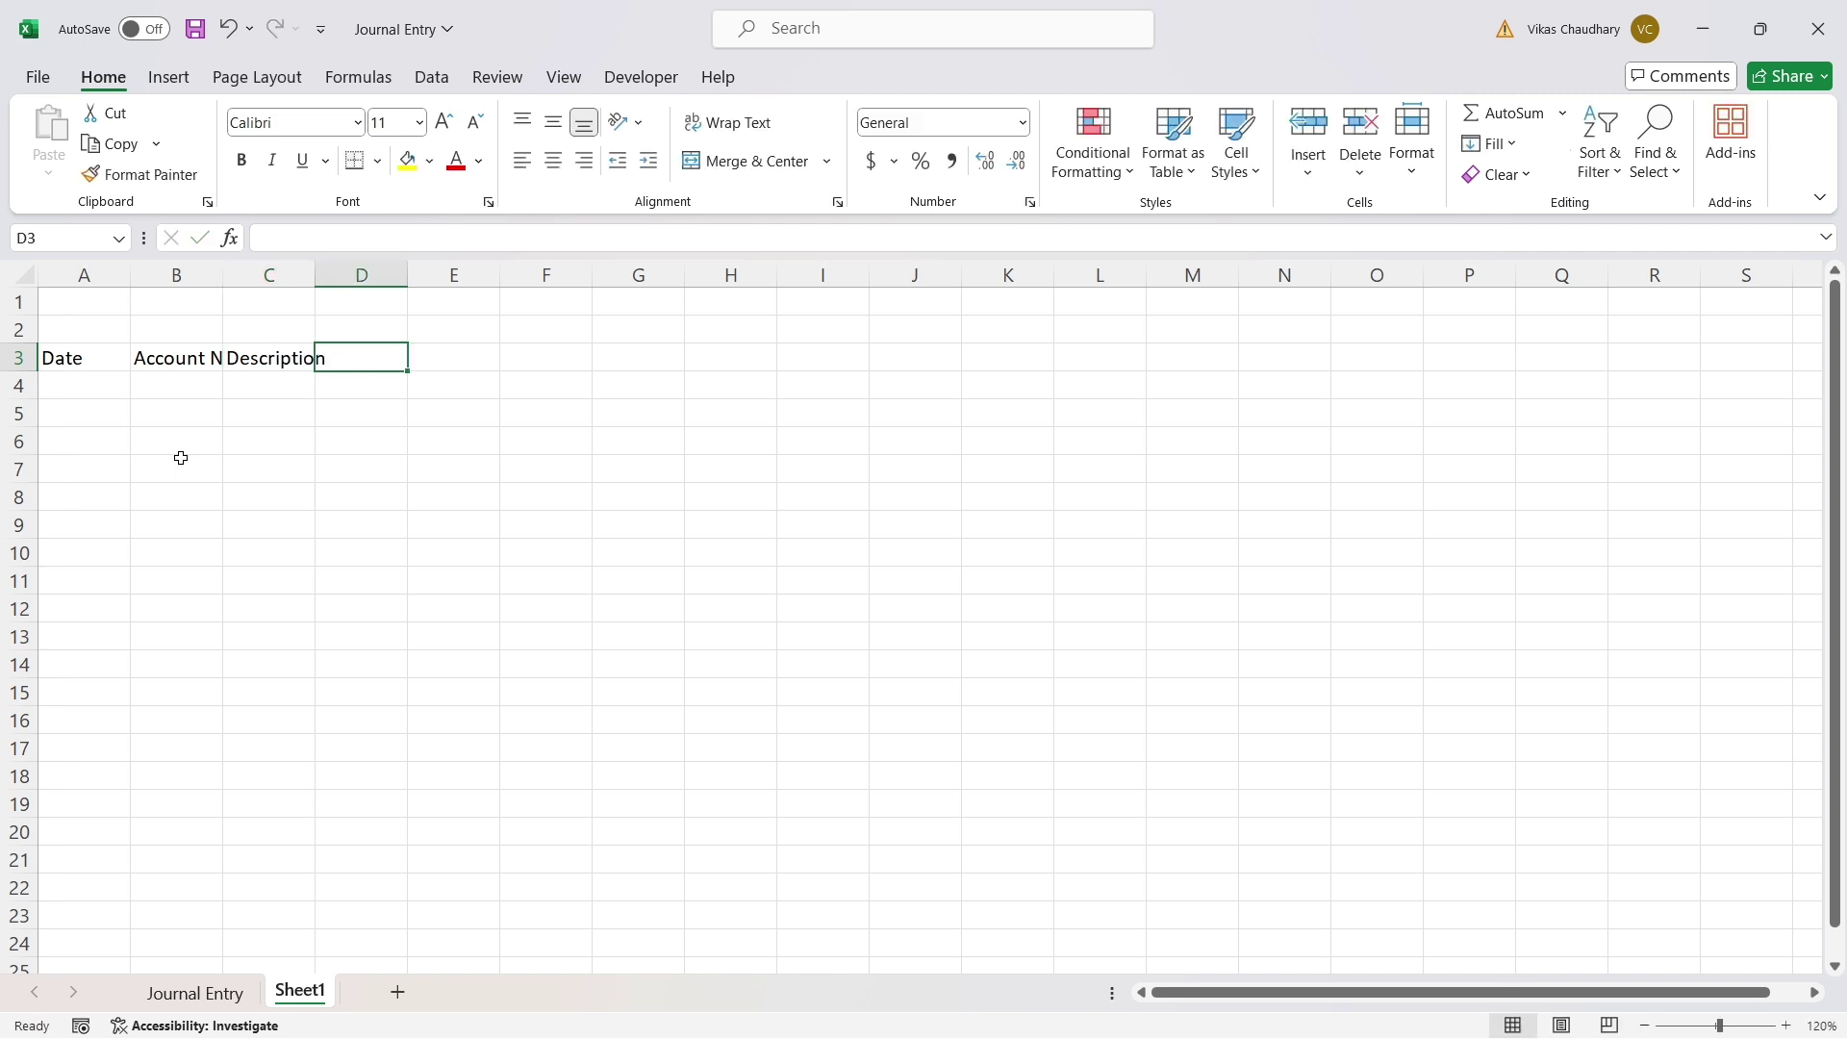
type("Ref")
key("Tab")
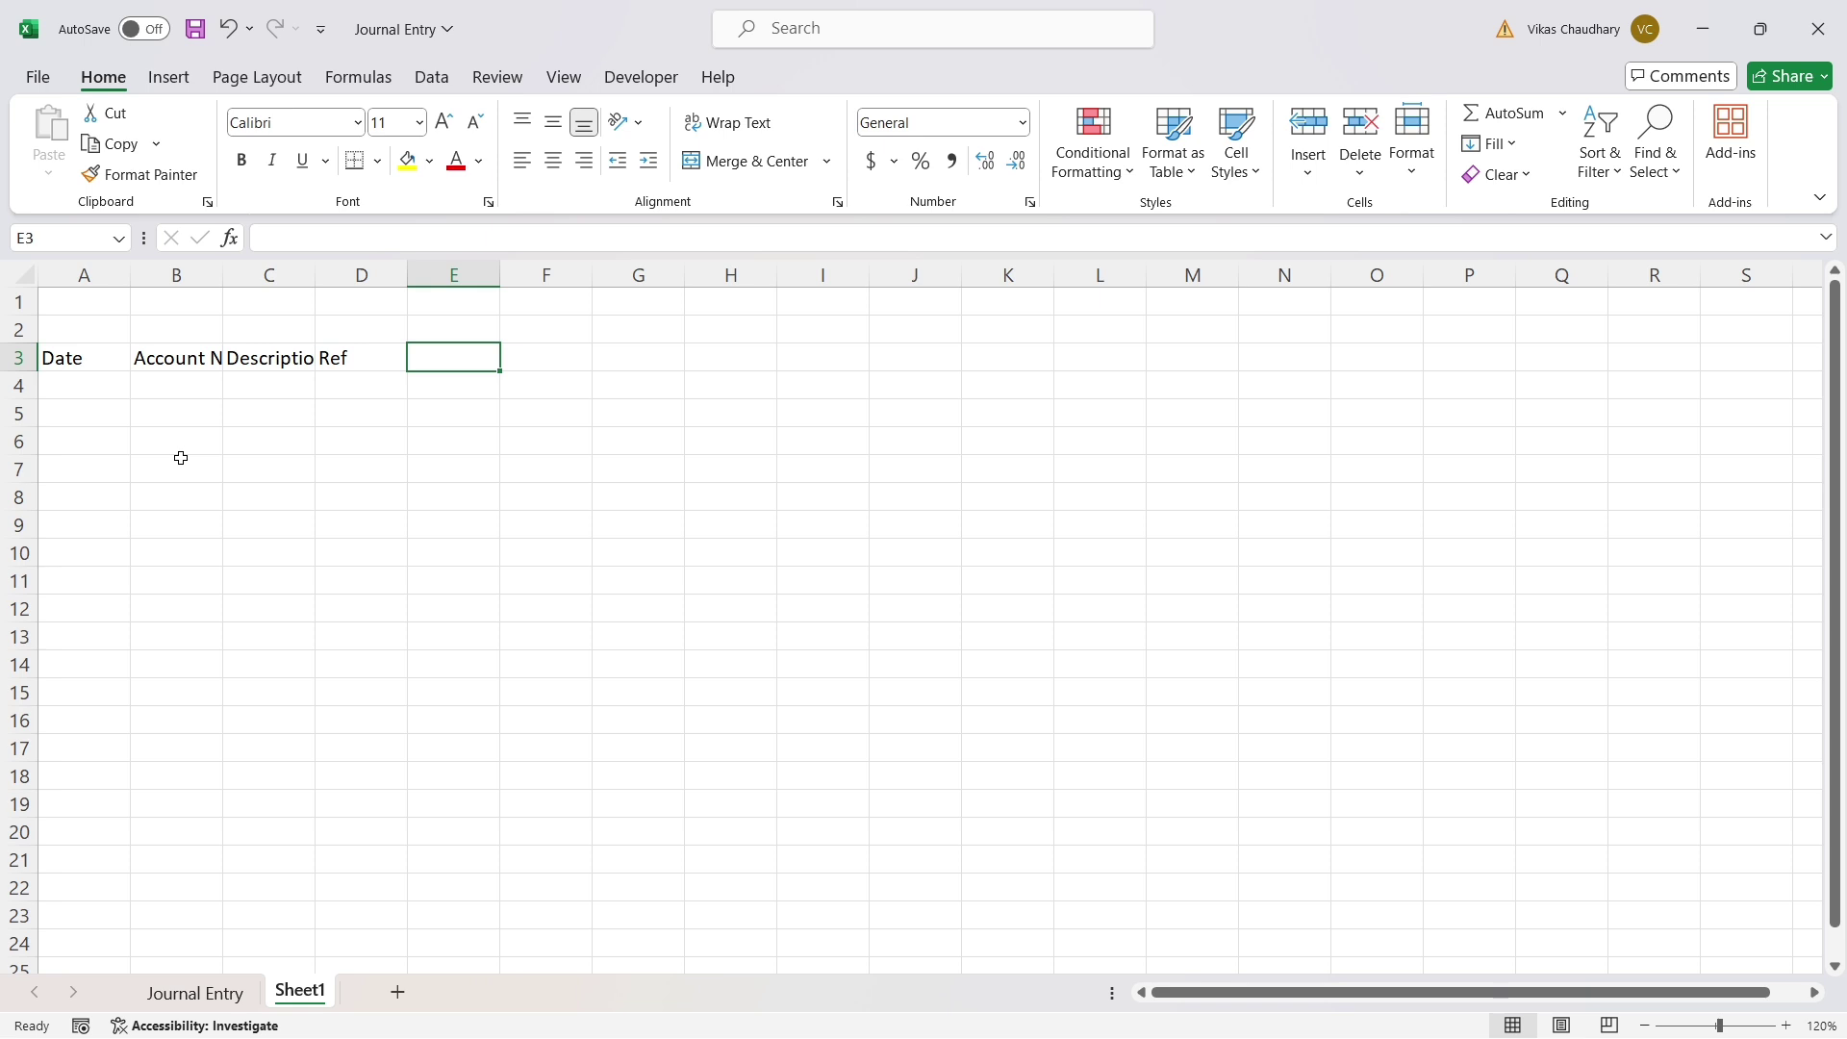
type("Debit")
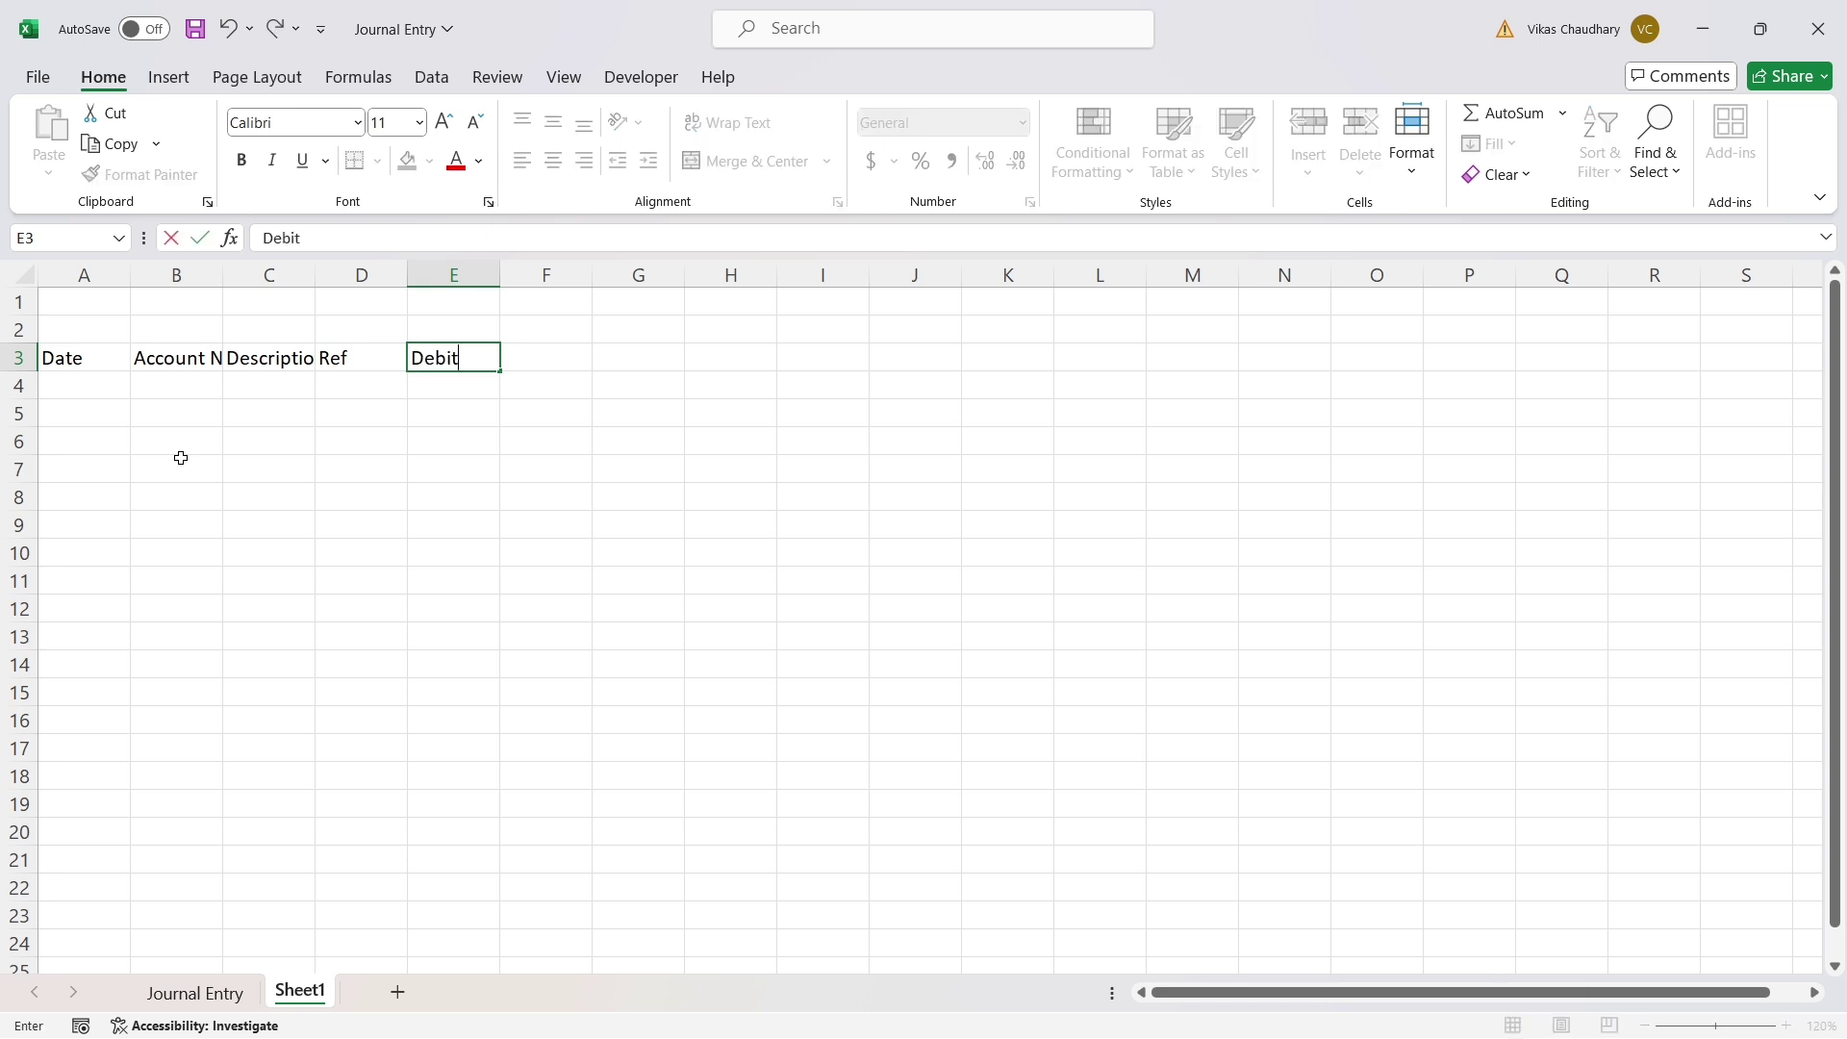
key("Tab")
type("Cred")
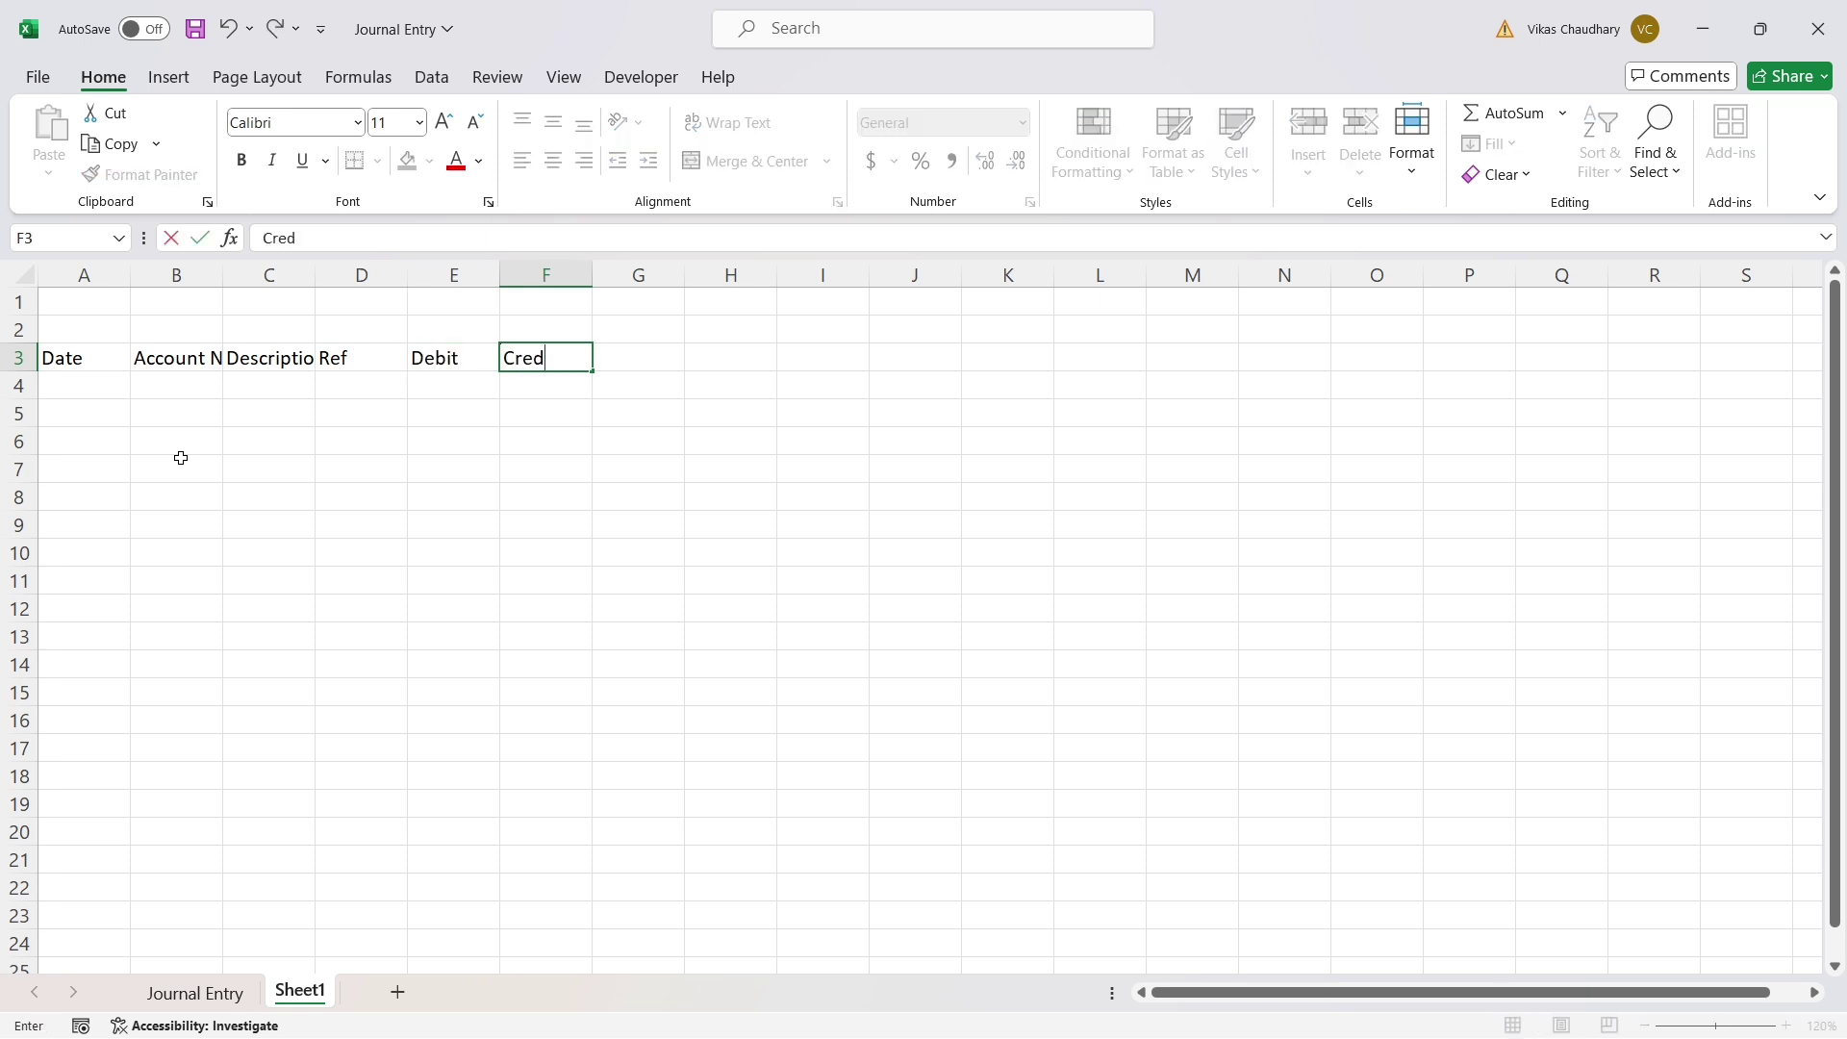
type("it")
left_click(181, 445)
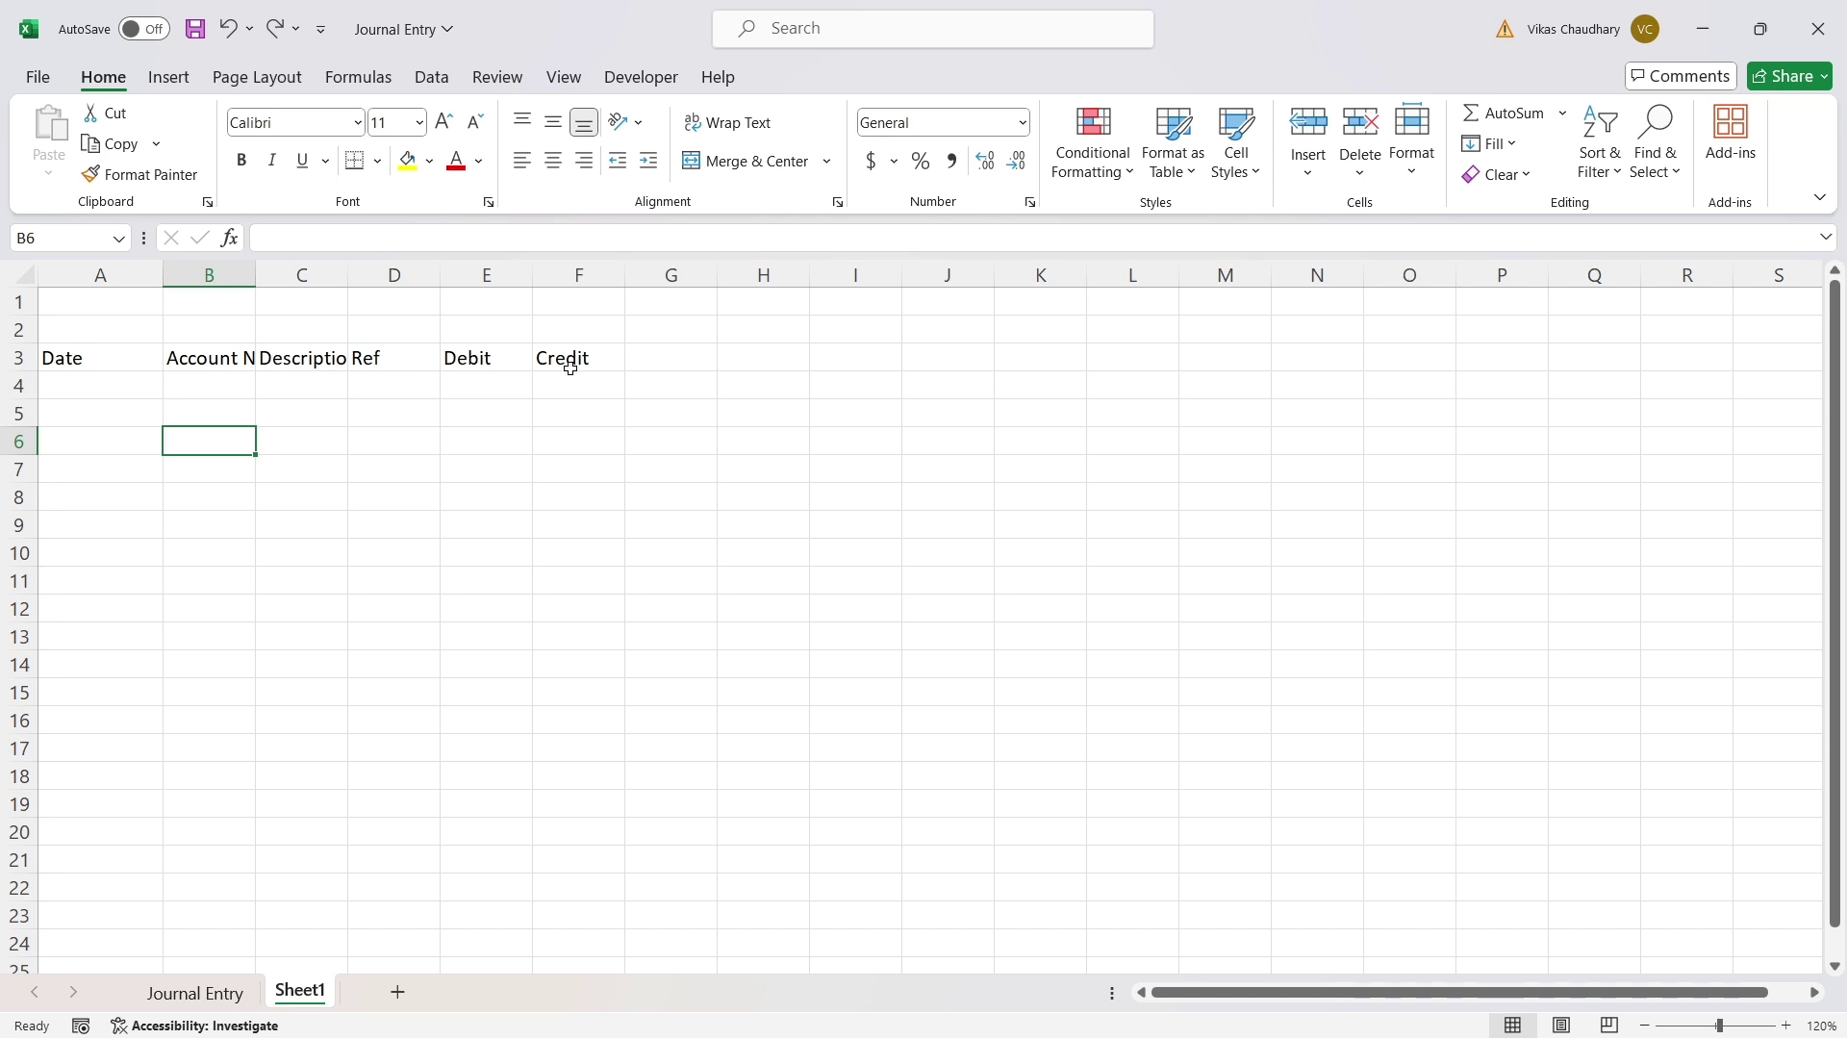
Widen columns B to F so the headings from Account Name to Credit have ample room.
left_click(244, 281)
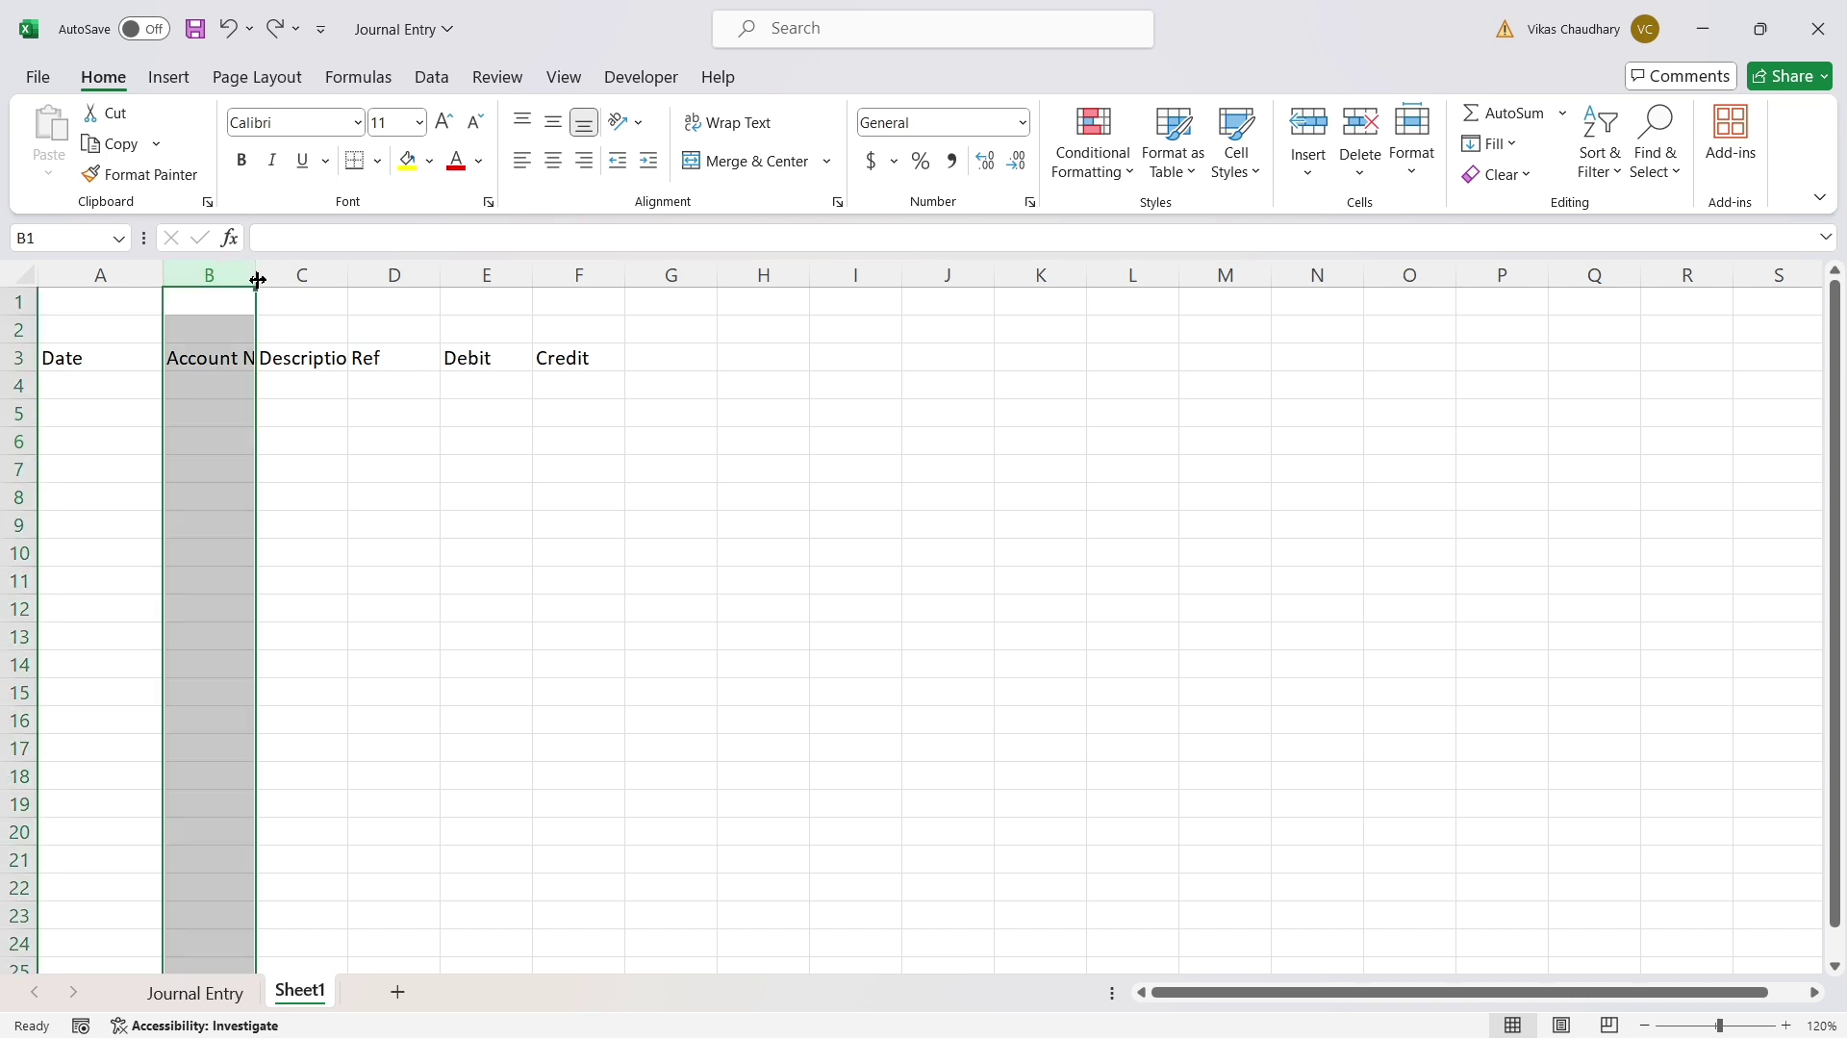
left_click_drag(258, 280, 466, 339)
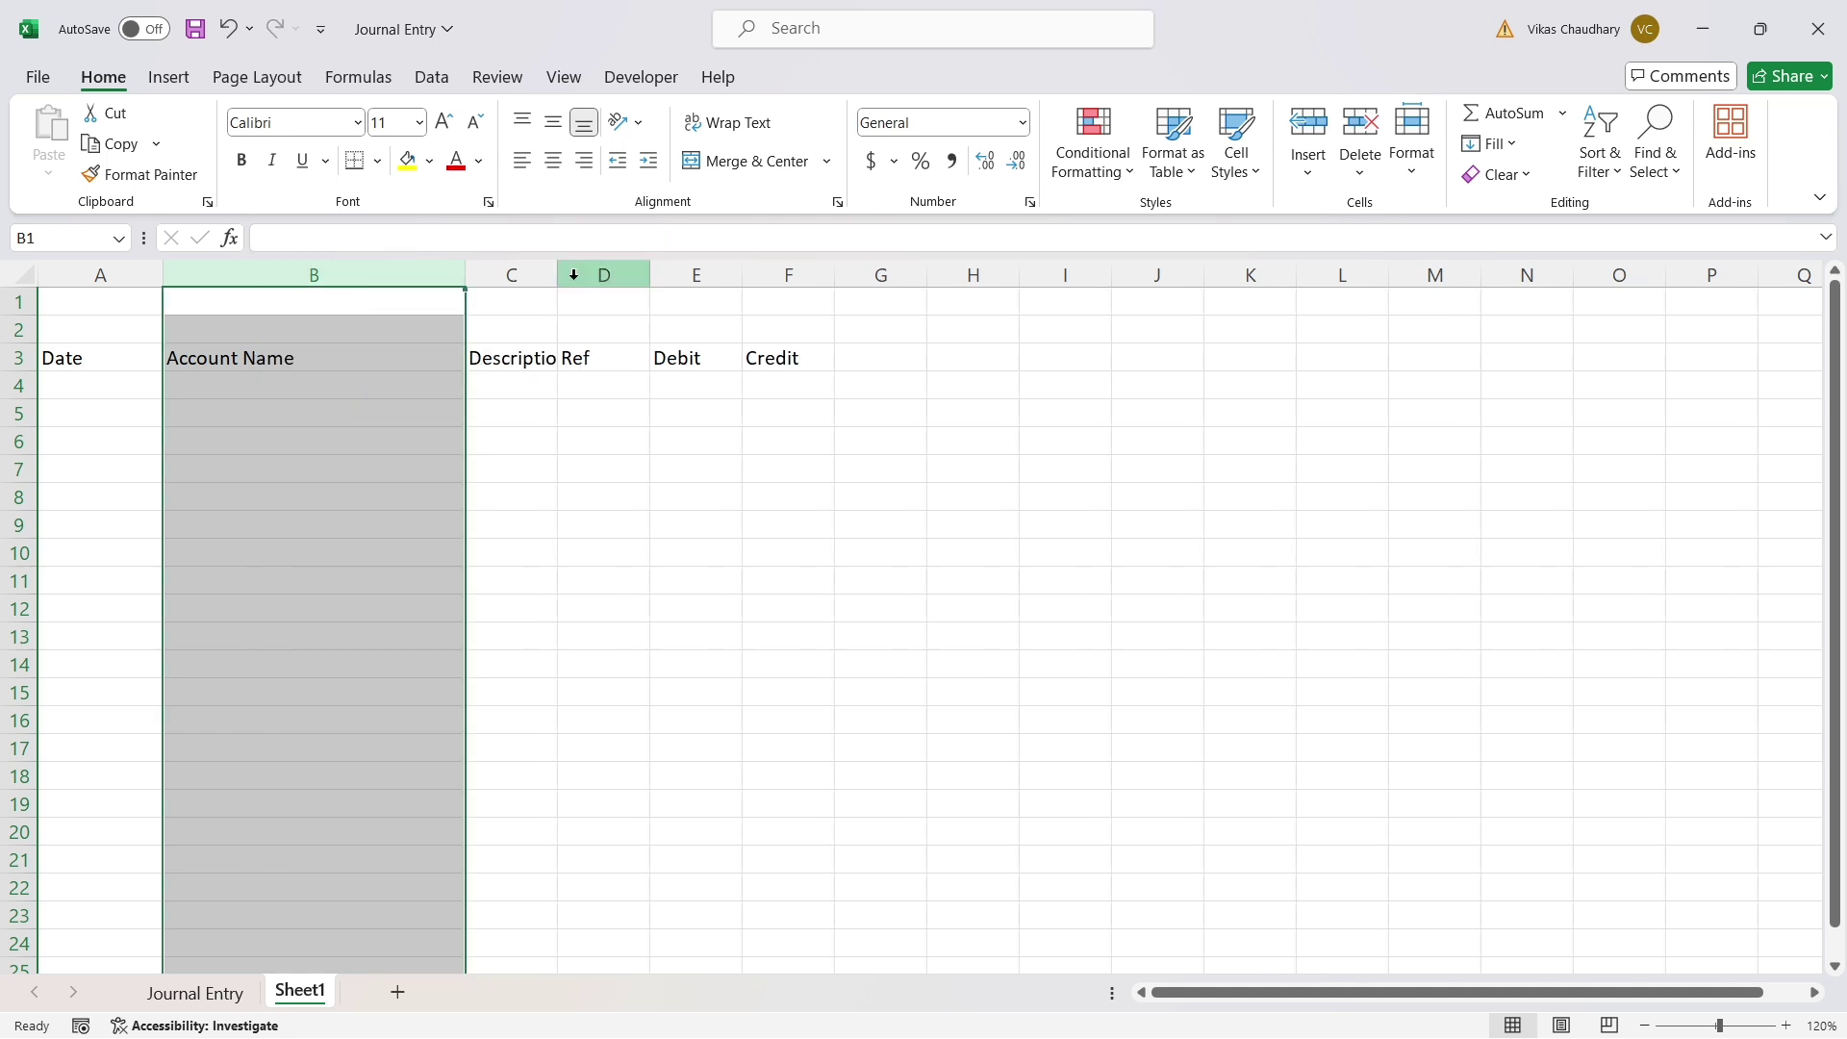
left_click_drag(568, 274, 747, 348)
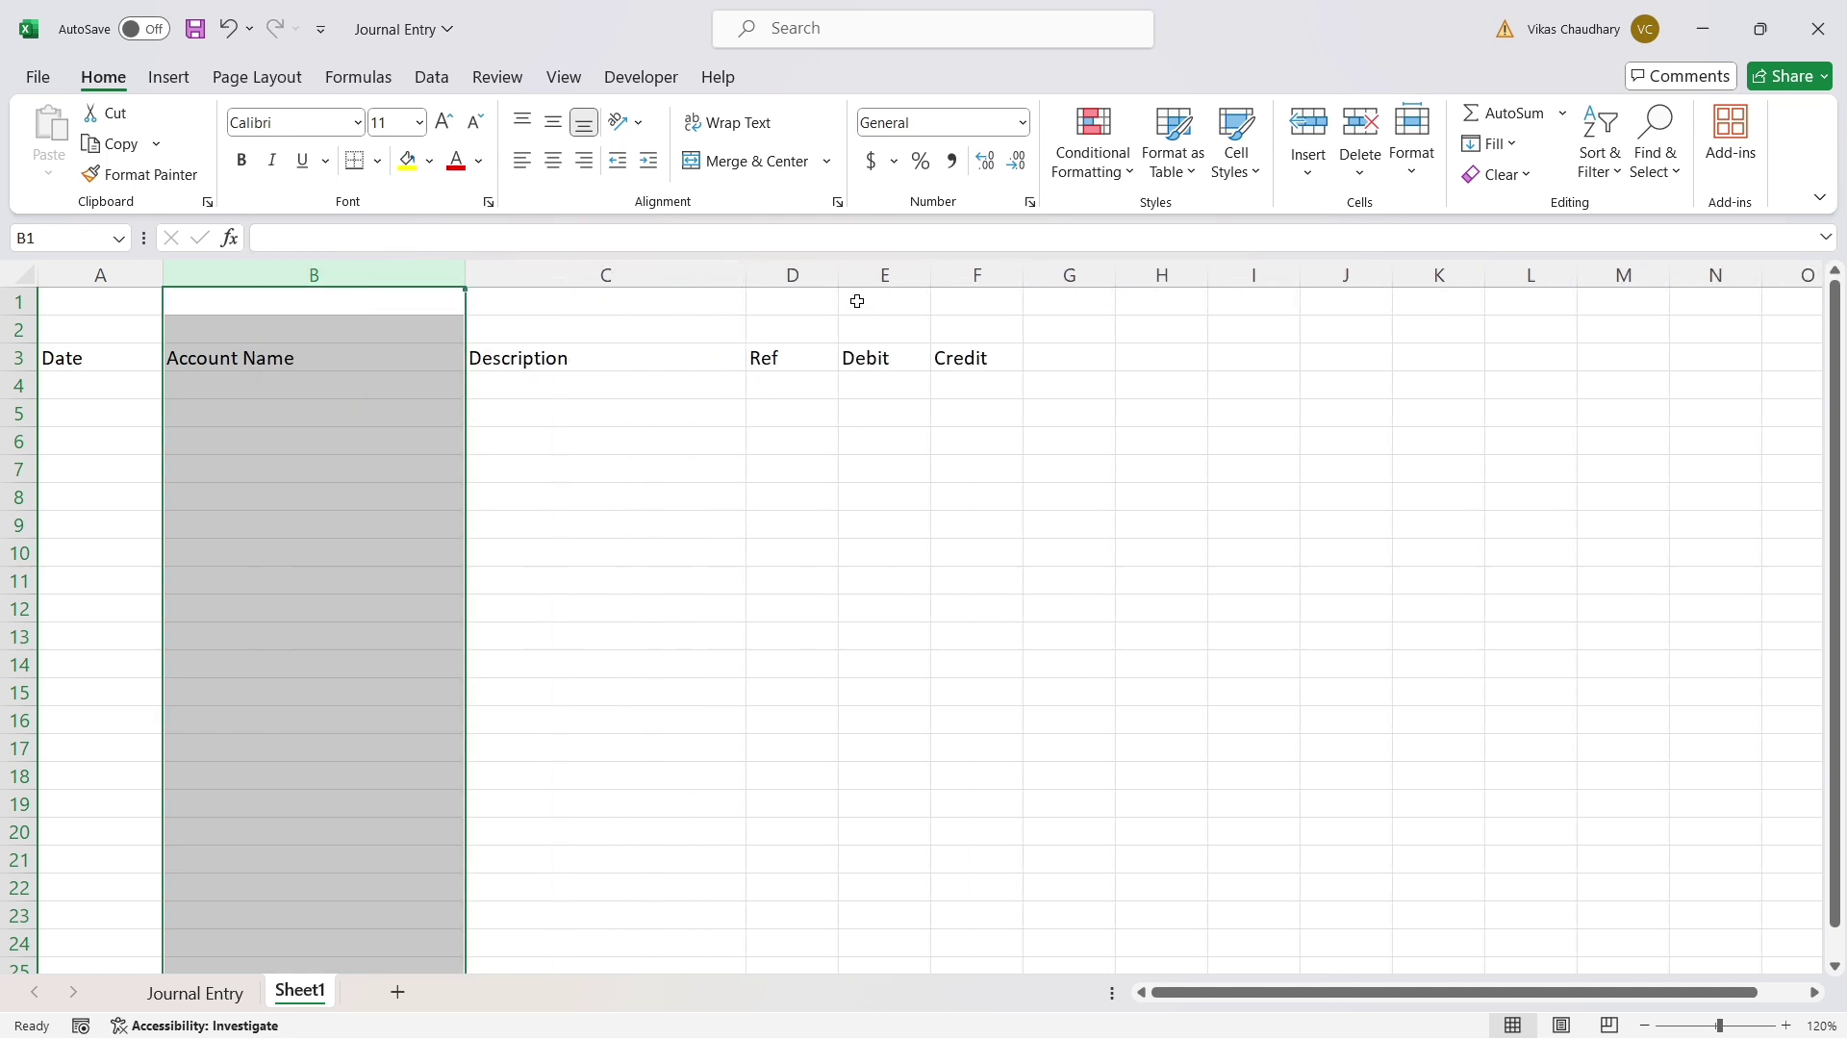
left_click_drag(857, 283, 1124, 289)
Center the headings in A3:F3 both horizontally and vertically.
left_click(1186, 356)
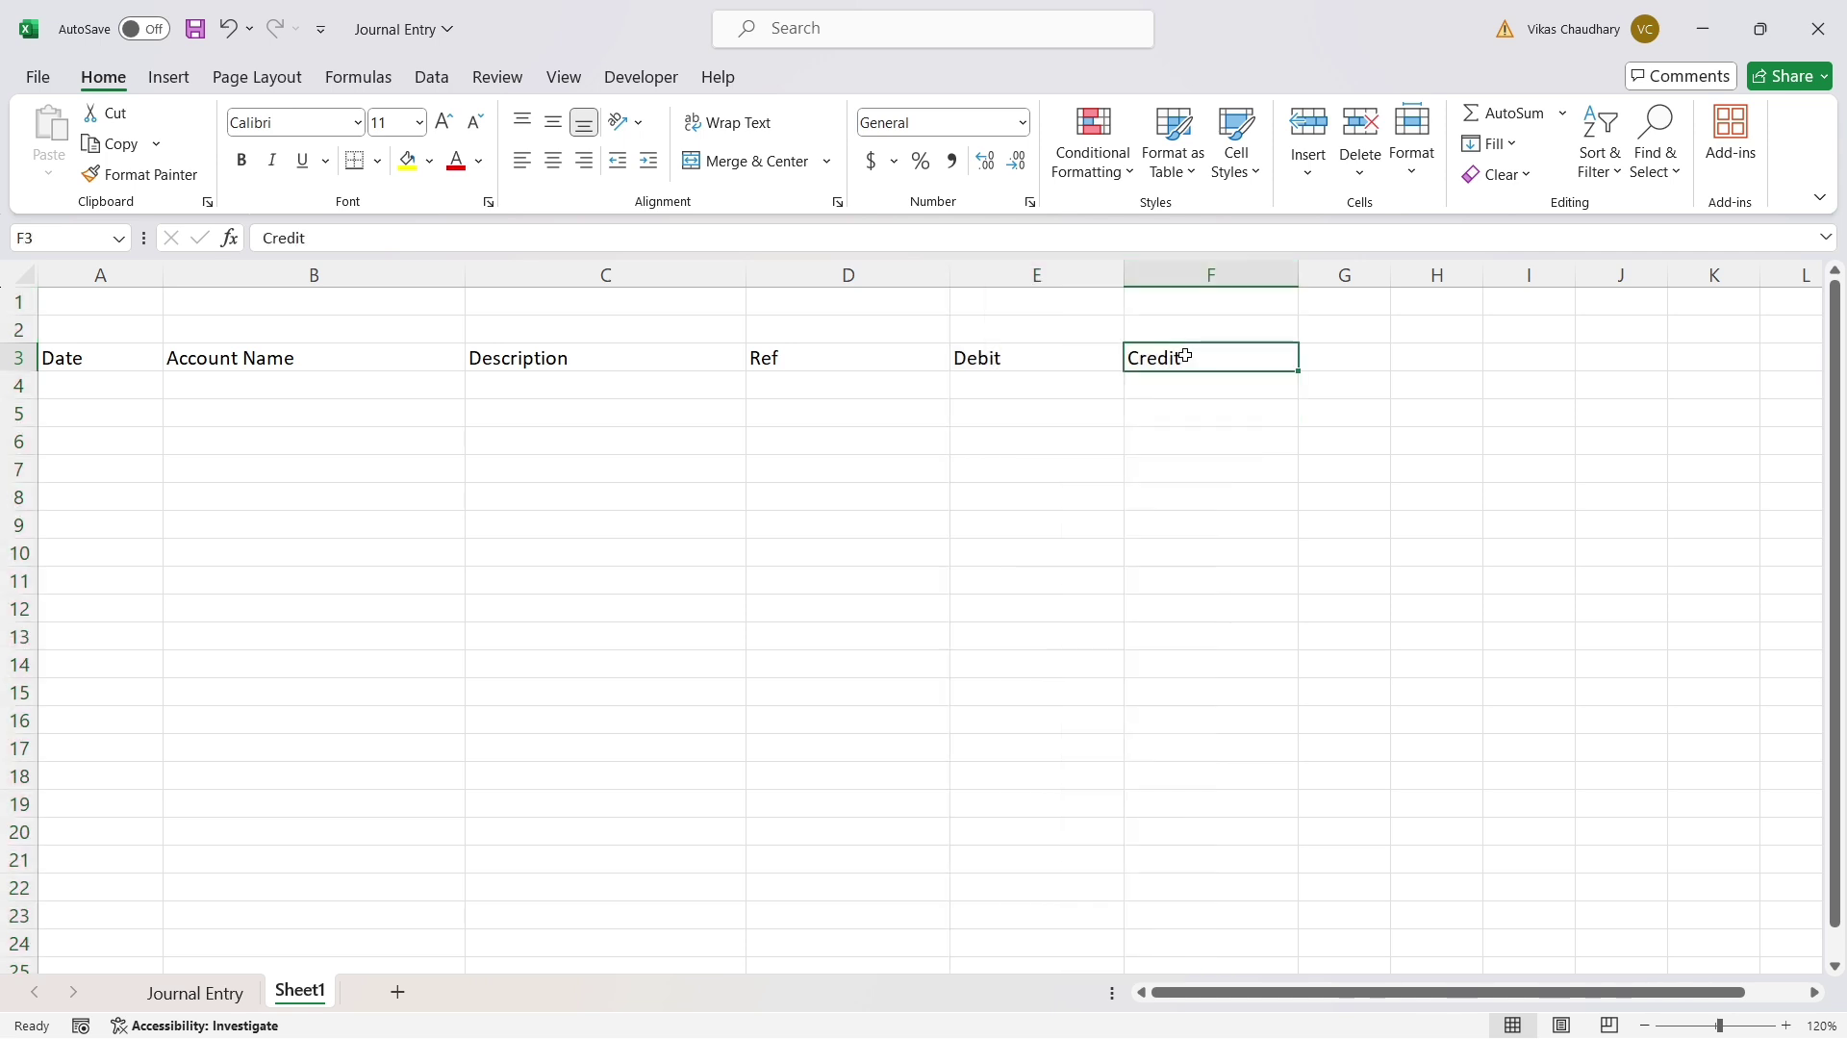
left_click_drag(1186, 356, 67, 383)
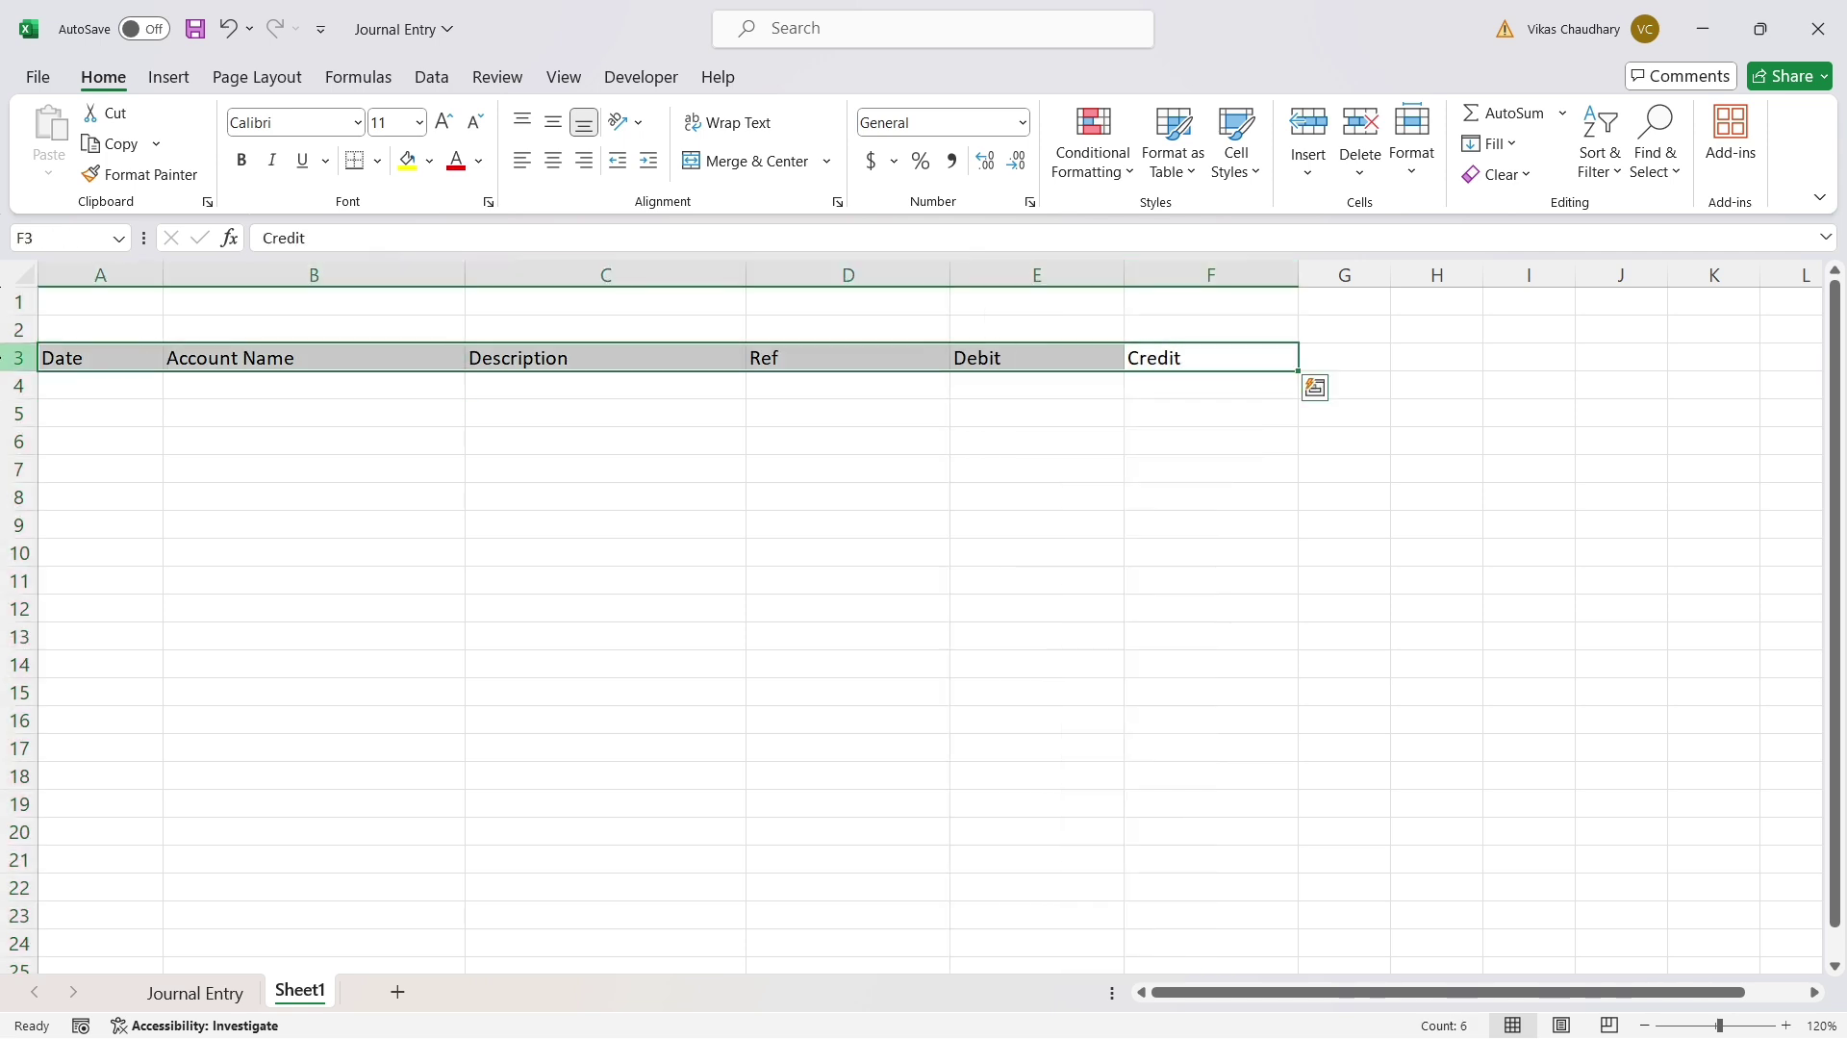
left_click(568, 159)
left_click(562, 127)
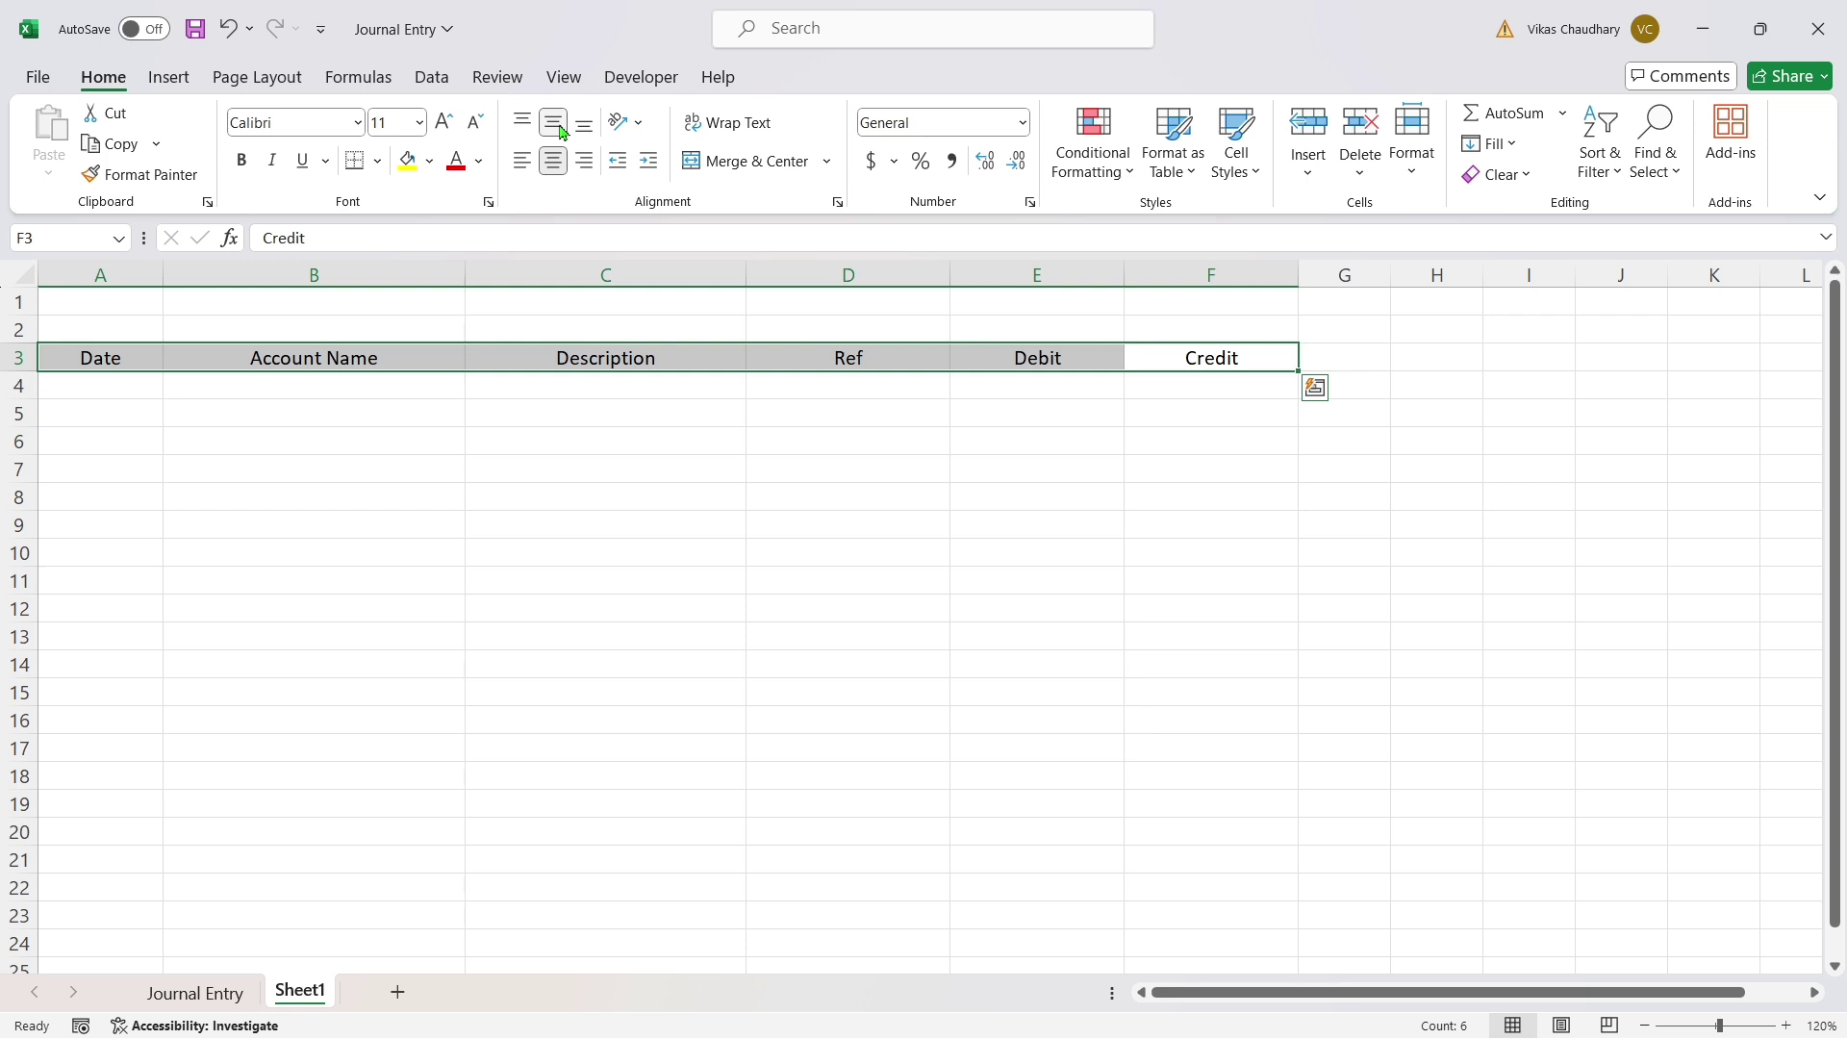
Set the row 3 headings to the Arial font at size 12.
left_click(357, 124)
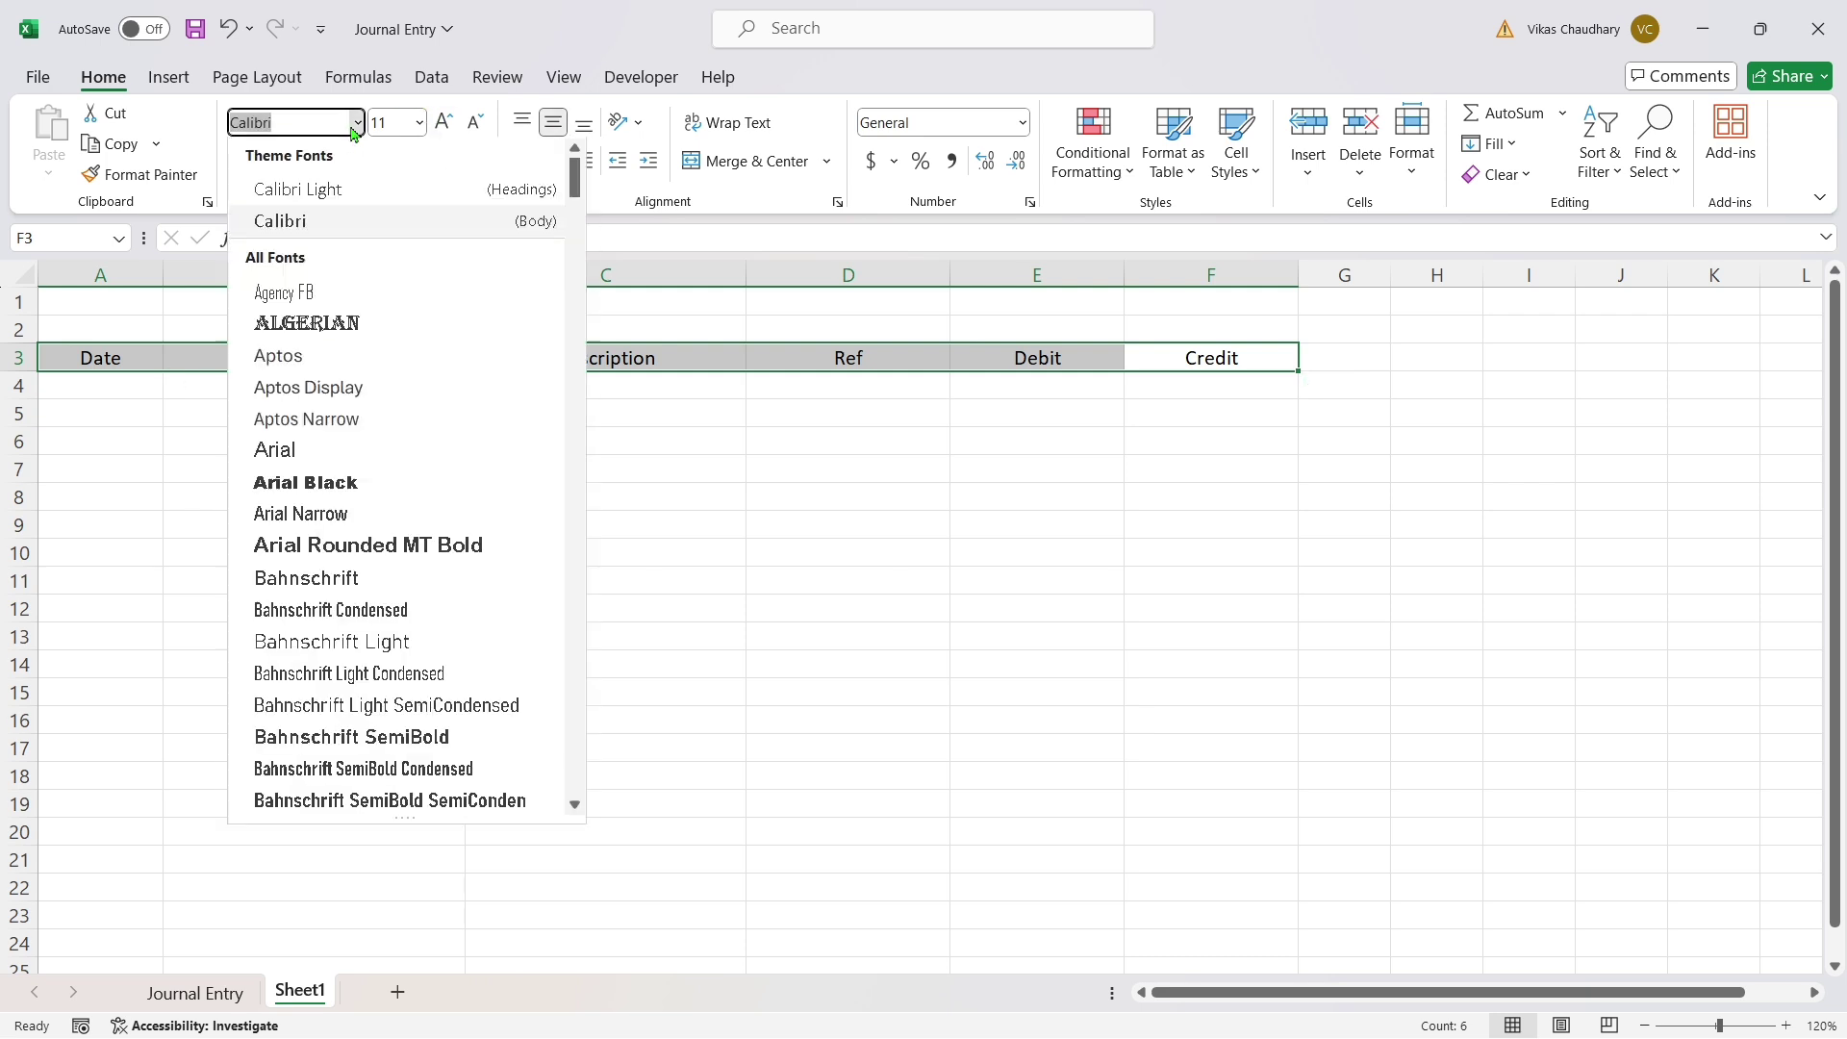
left_click(352, 452)
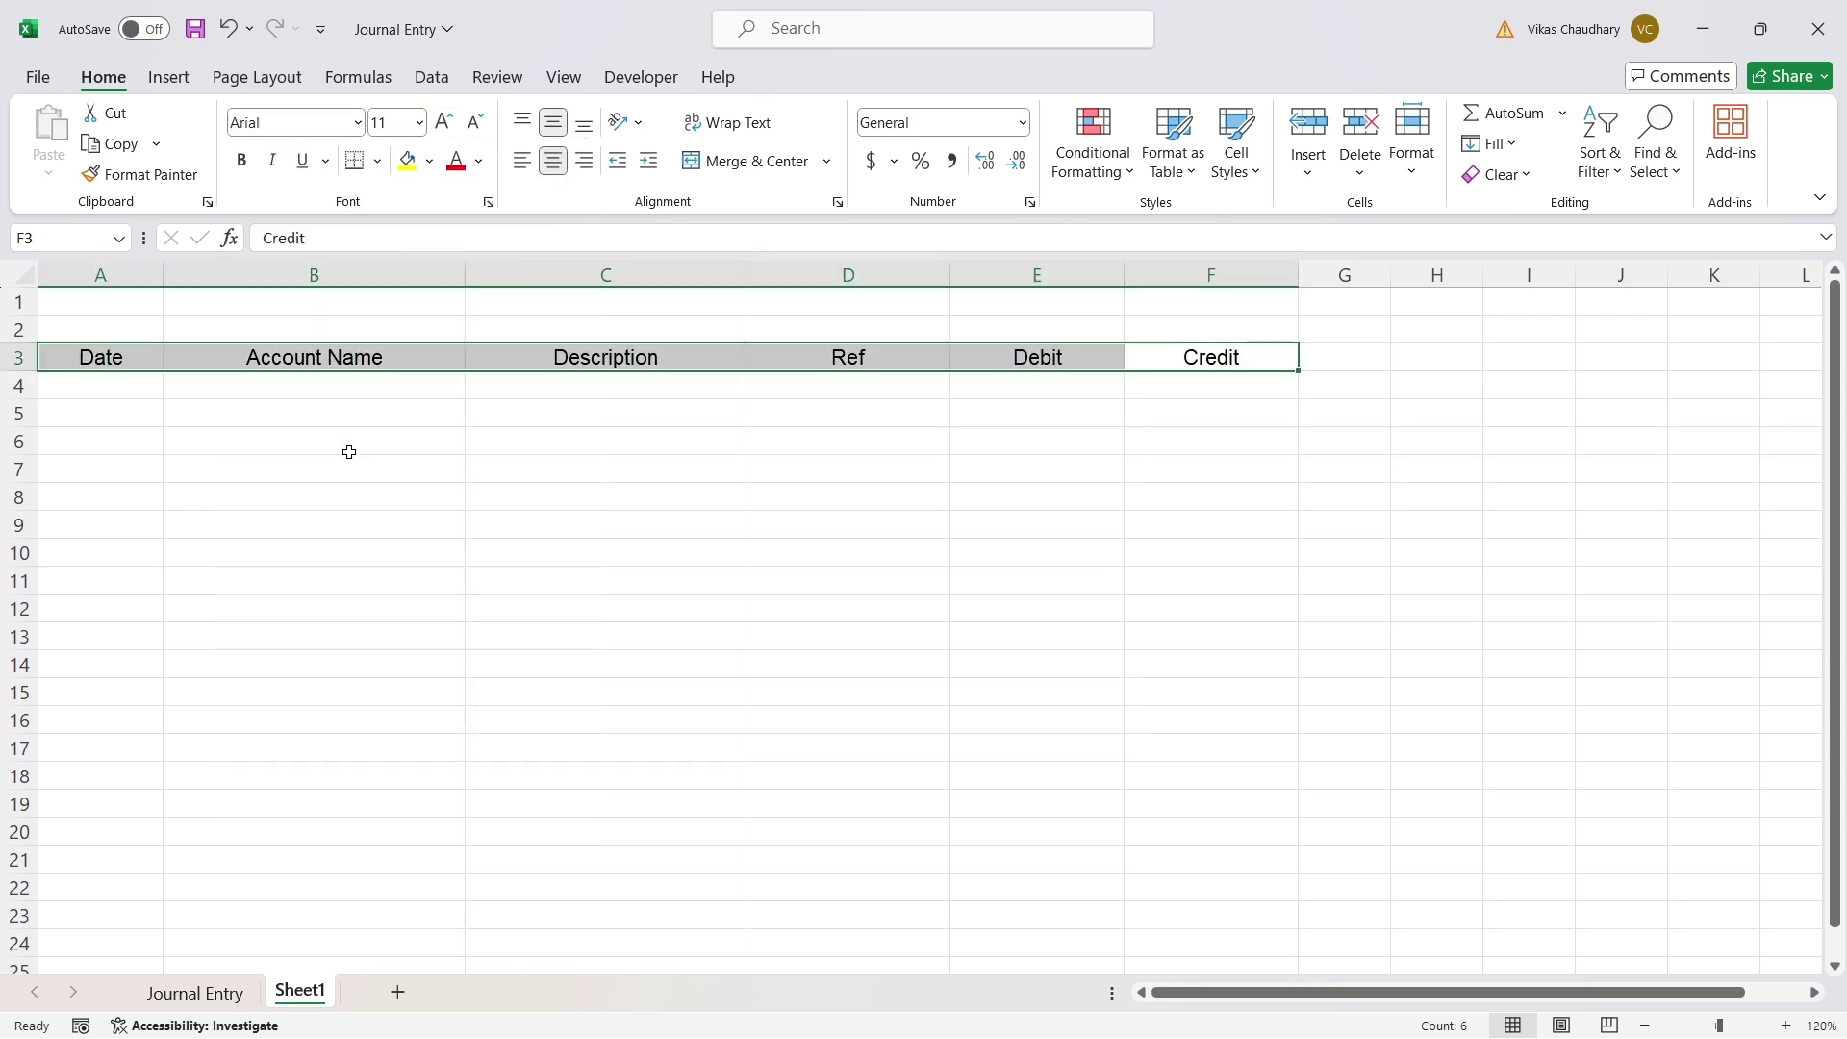
left_click(443, 123)
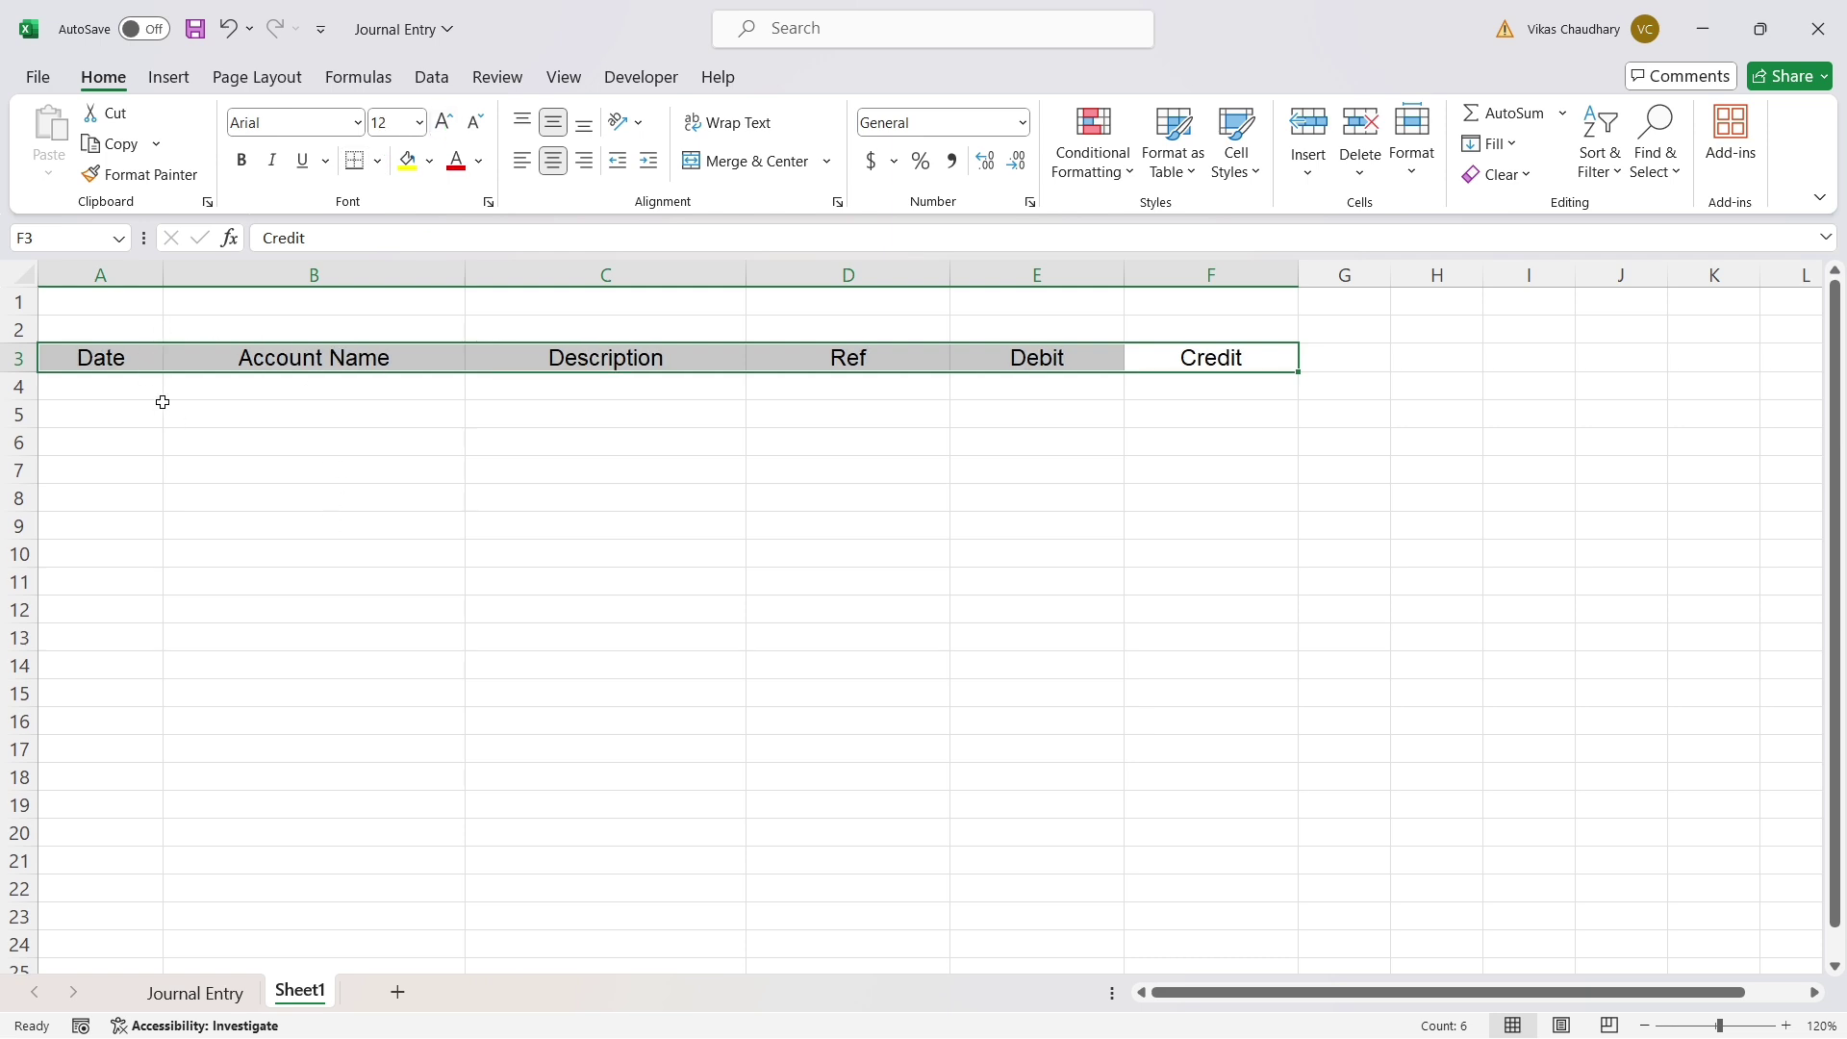
left_click(154, 395)
Merge and center cells A2:F2 and enter the title Journal Entry in the merged cell.
left_click_drag(111, 327, 1184, 330)
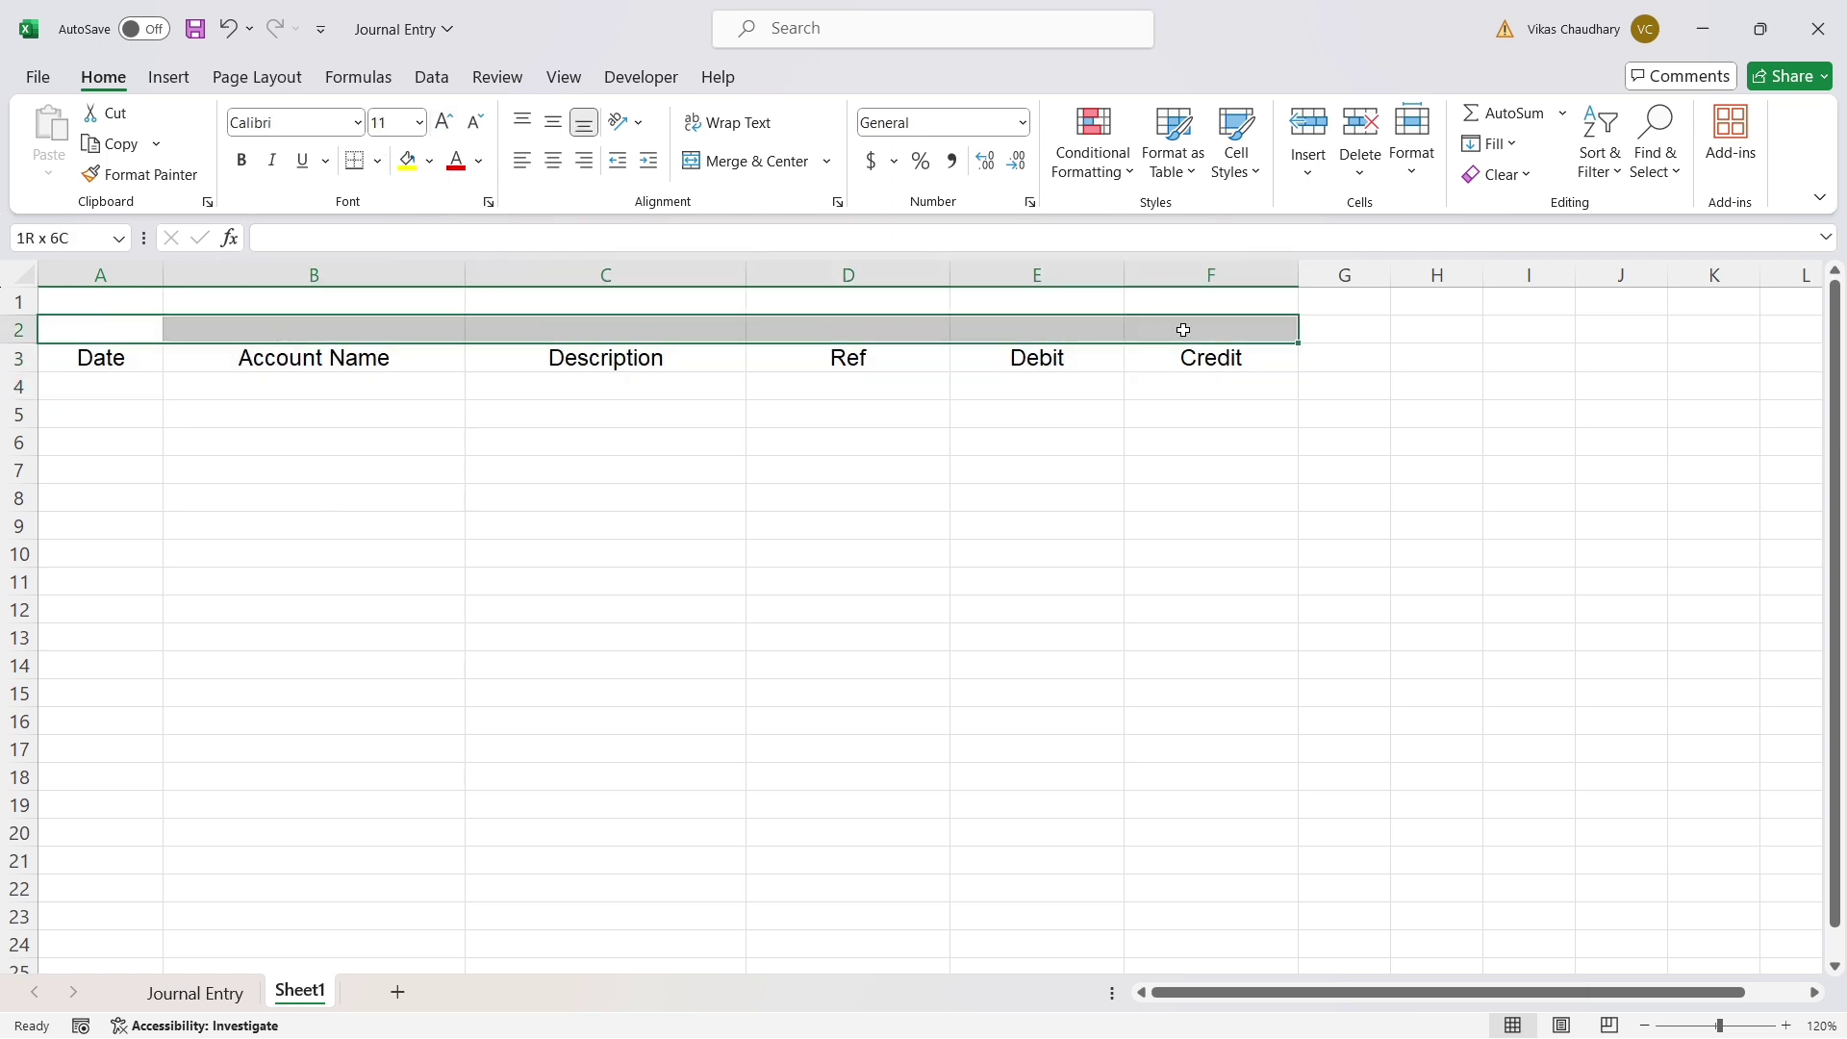
left_click(235, 543)
left_click_drag(112, 333, 1223, 338)
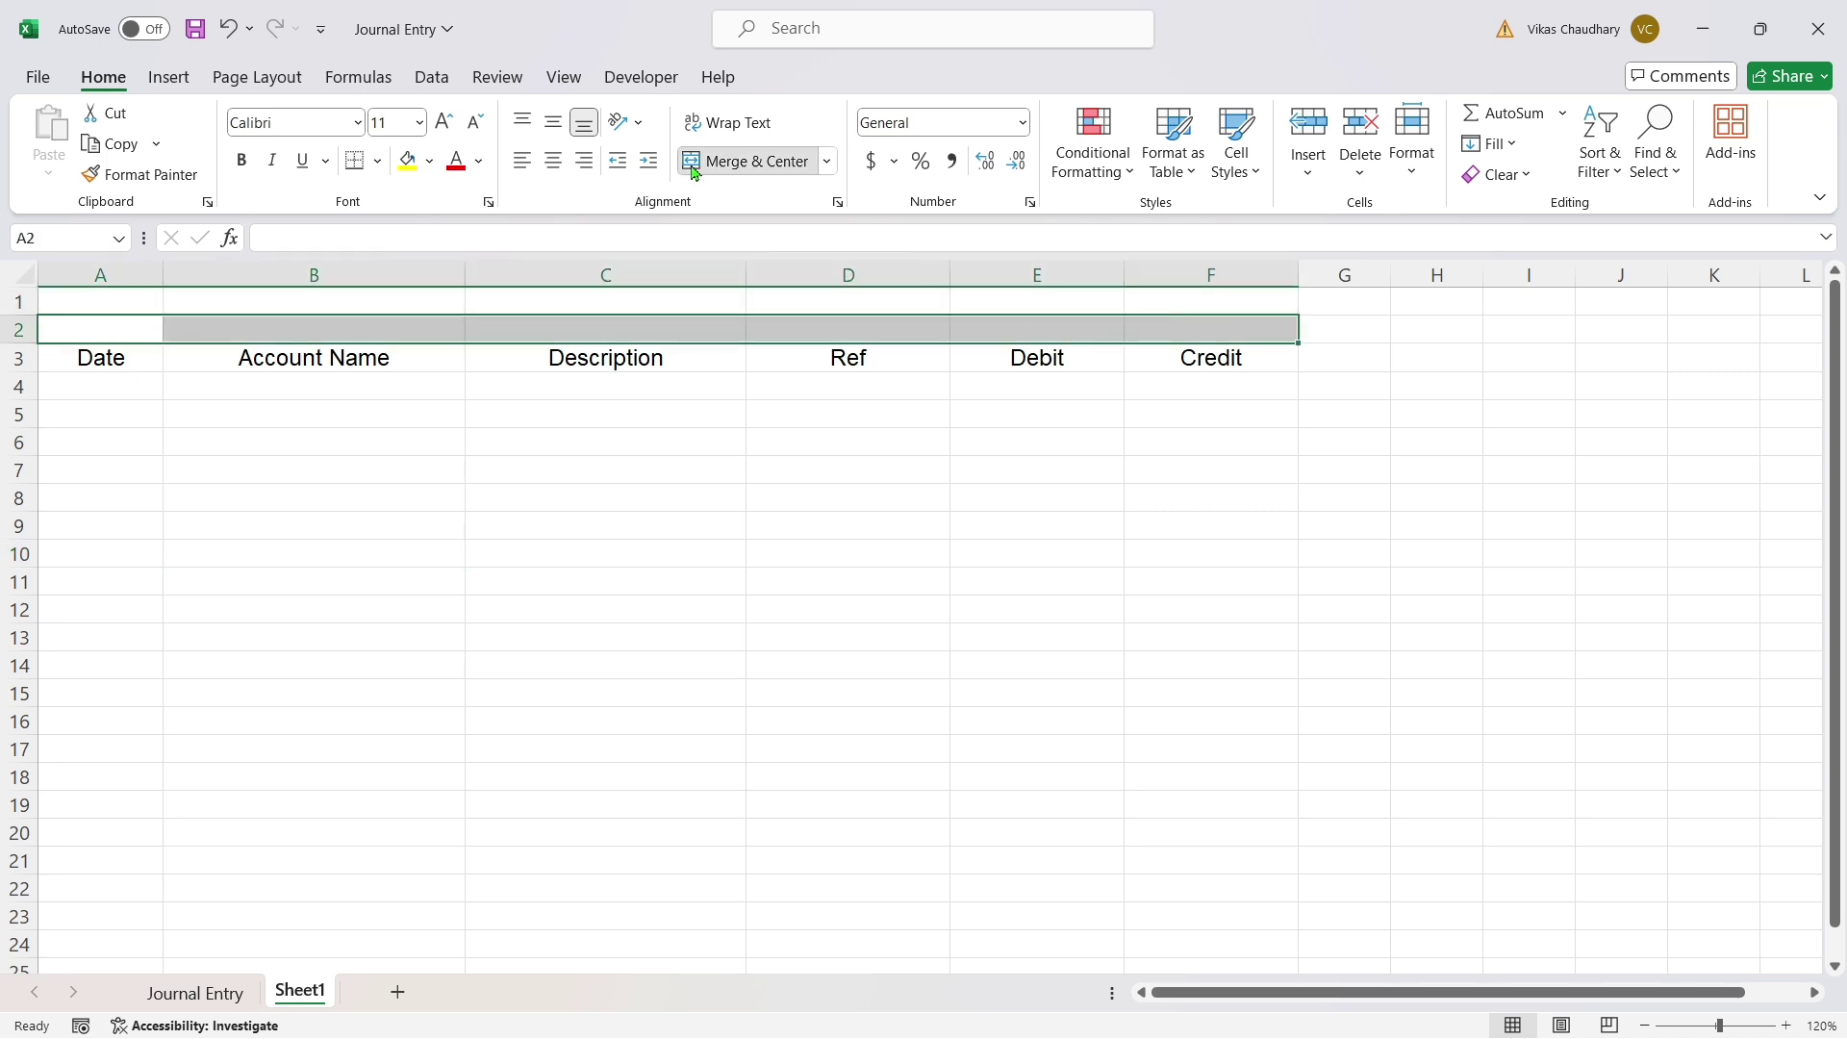
left_click(751, 160)
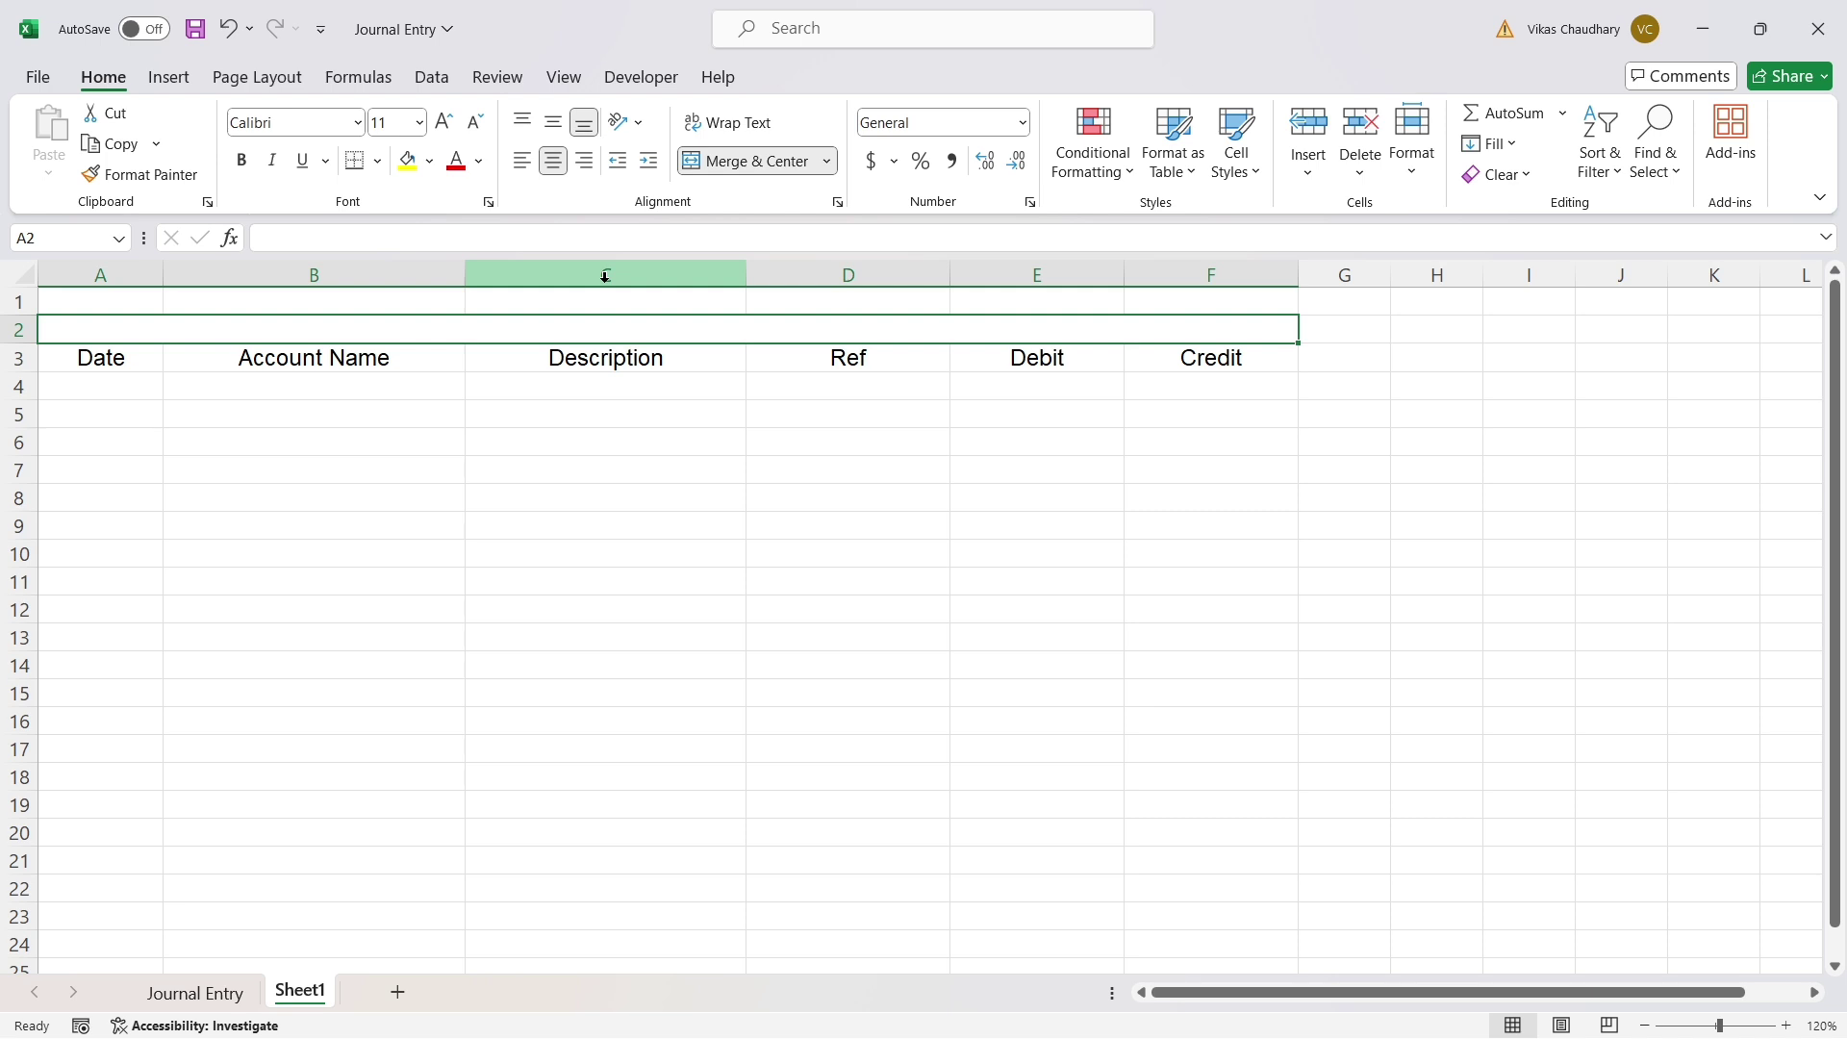
type("Jou")
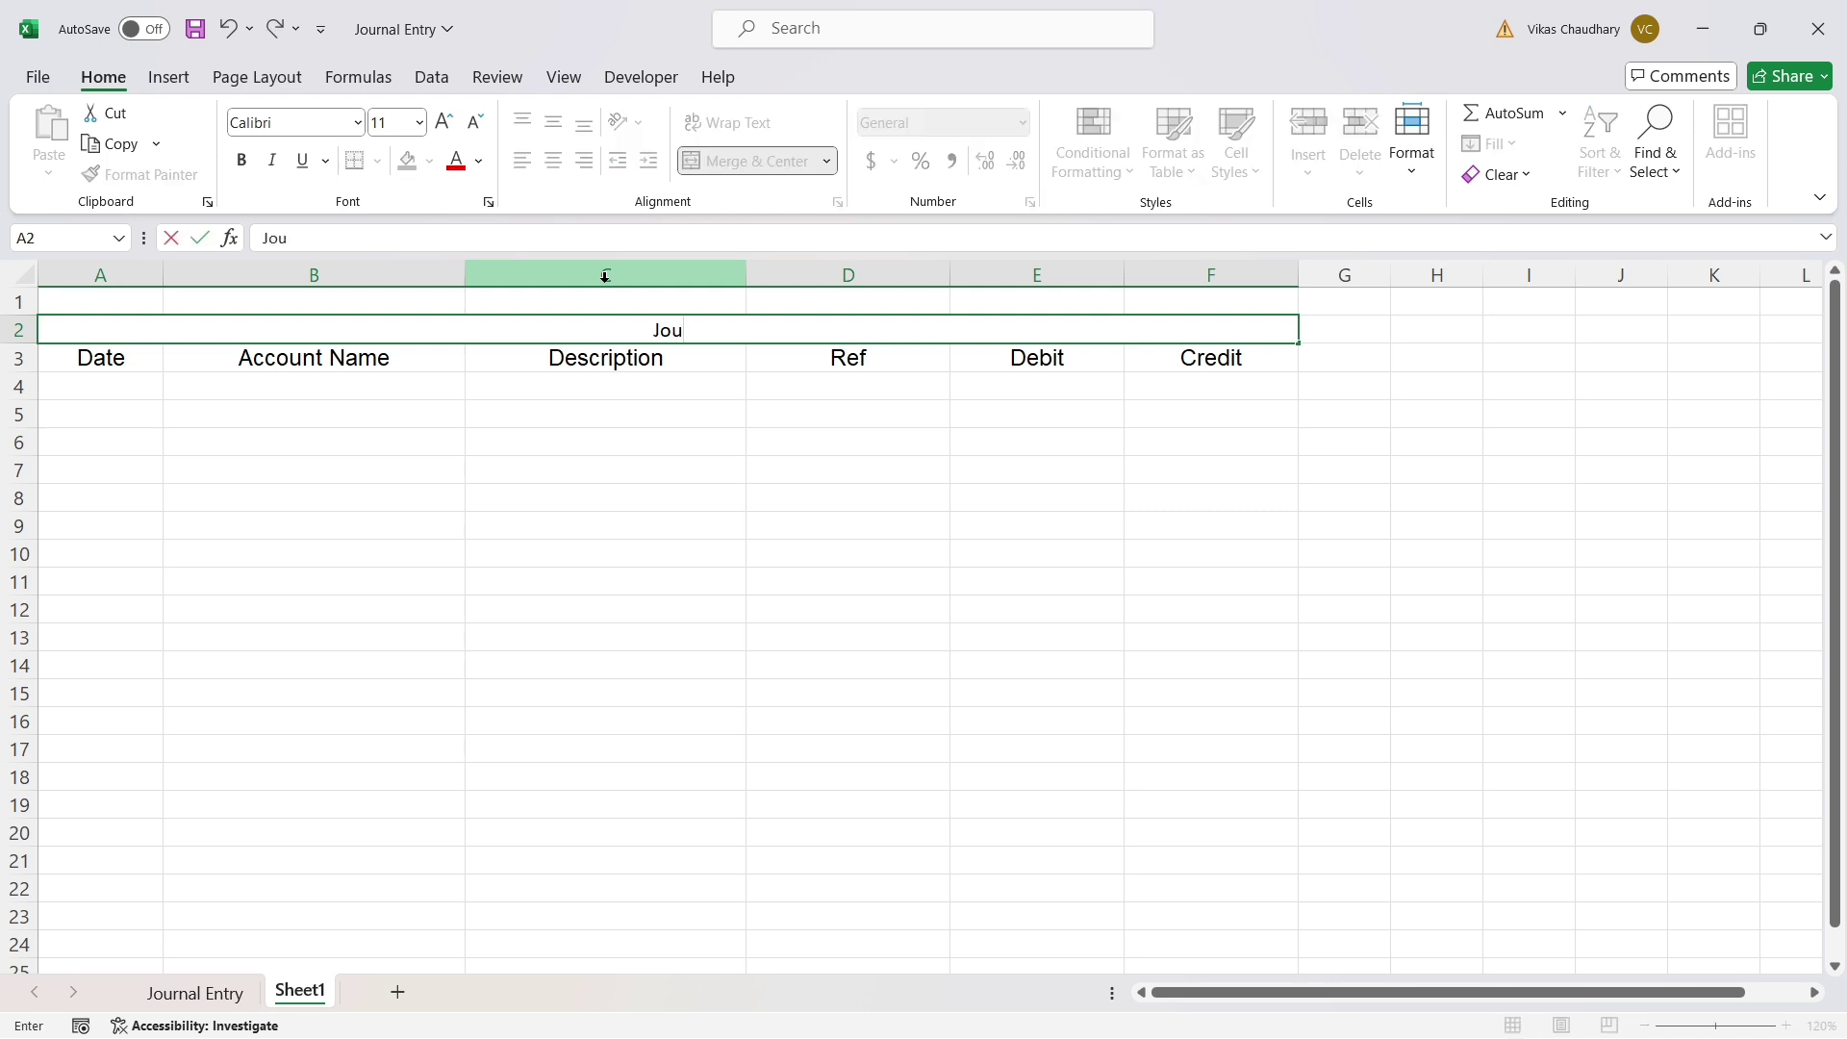
type("rnal Entry")
left_click(614, 554)
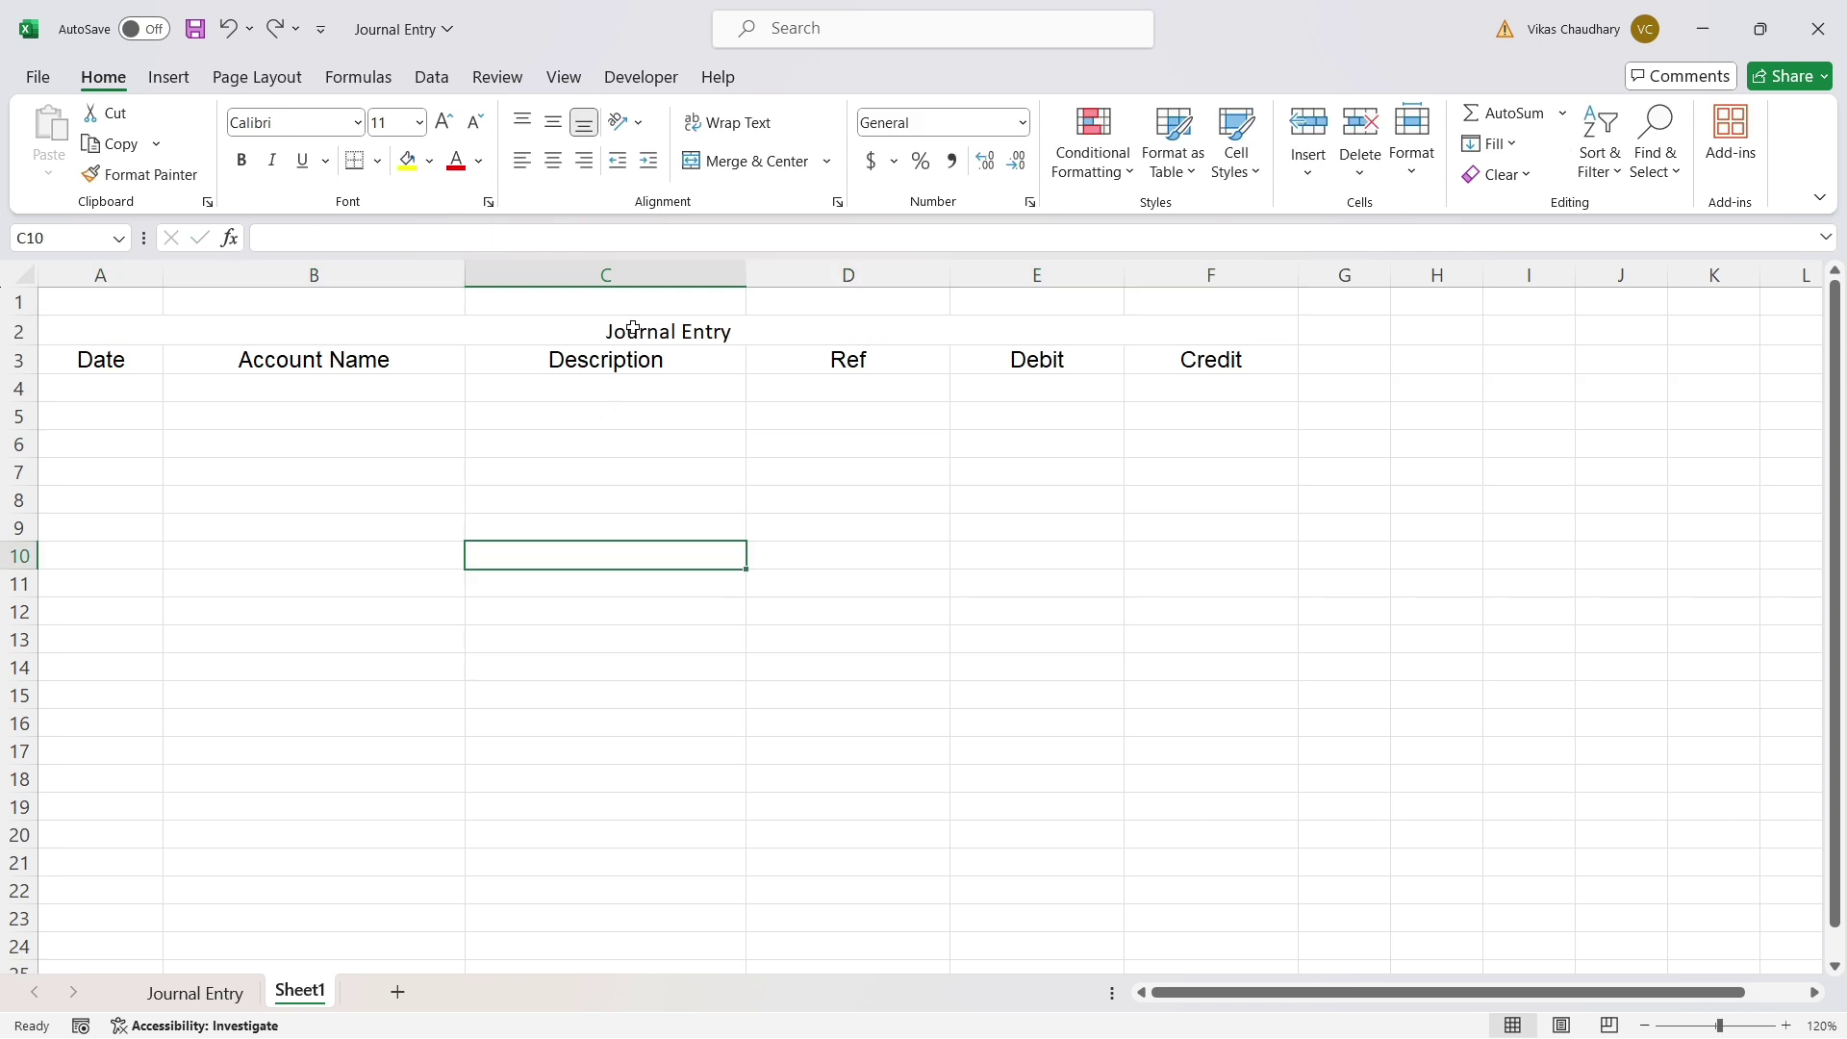
Format the Journal Entry title in Eras Bold ITC at size 24.
left_click(635, 328)
left_click(450, 121)
left_click(444, 120)
left_click(444, 121)
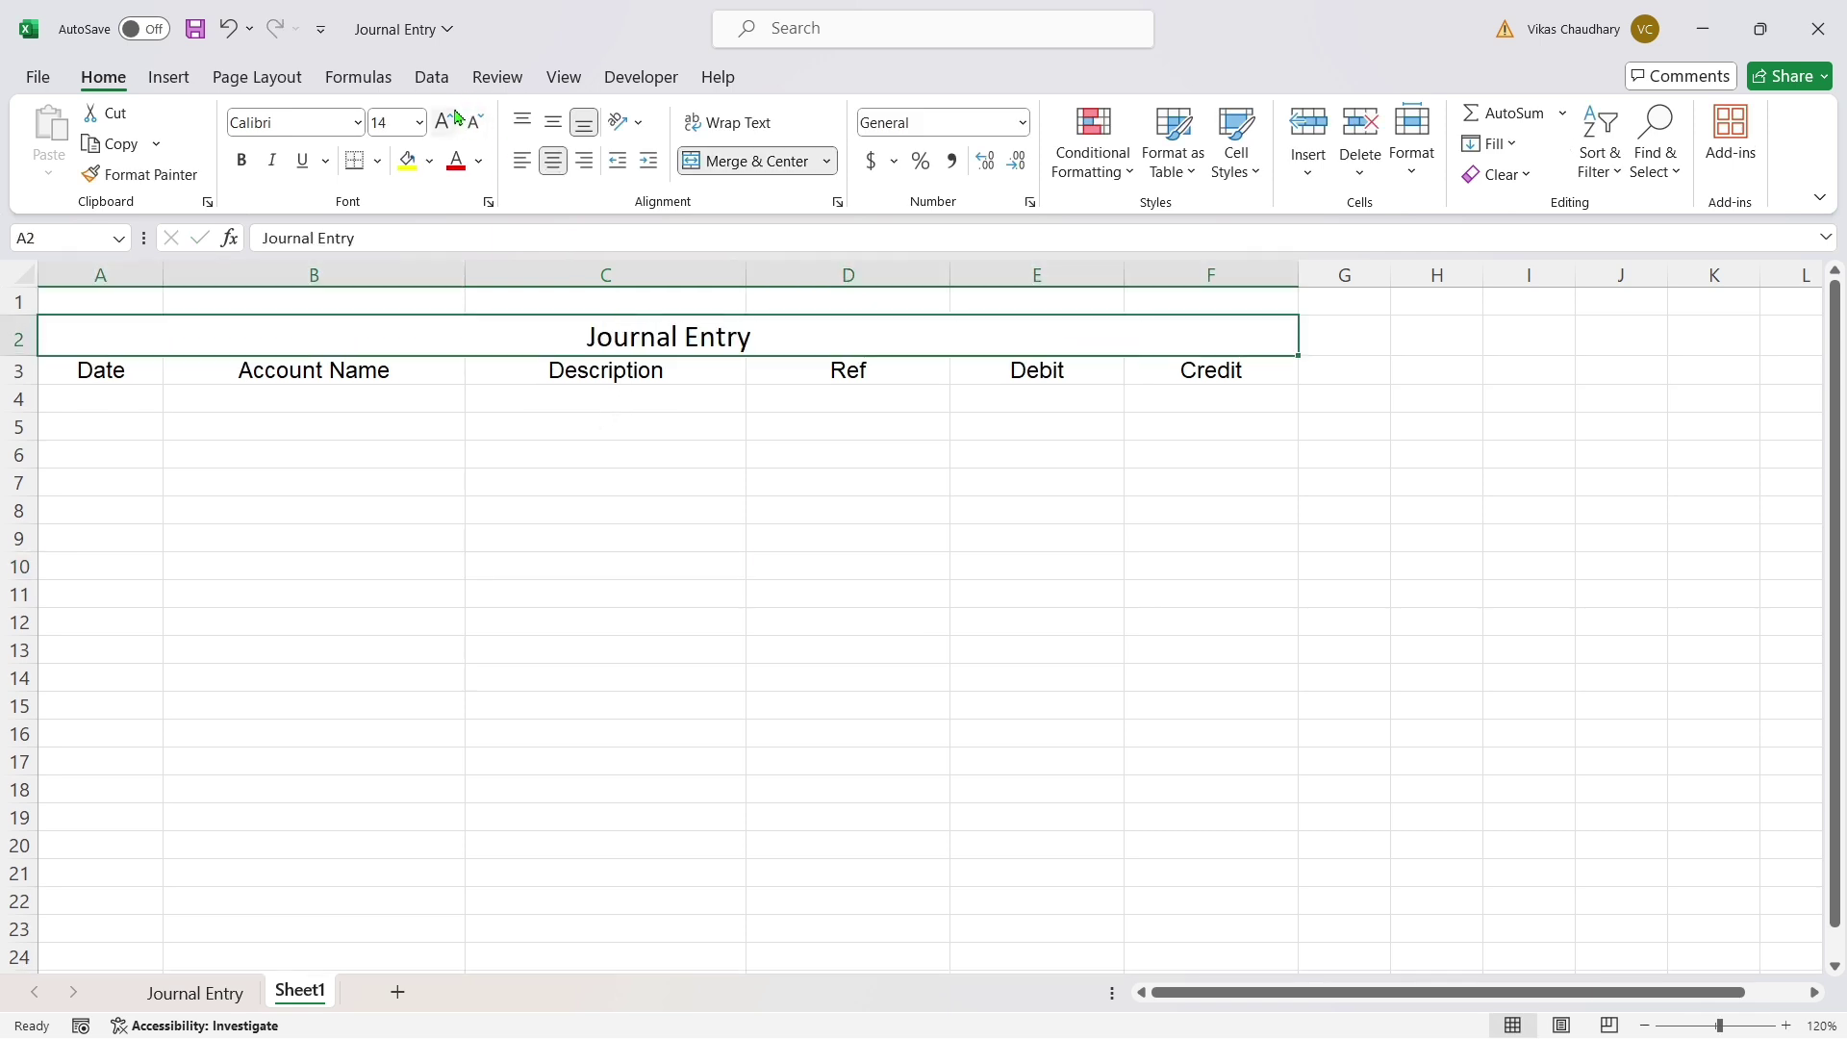
left_click(444, 120)
left_click(445, 121)
left_click(445, 121)
left_click(445, 120)
left_click(293, 122)
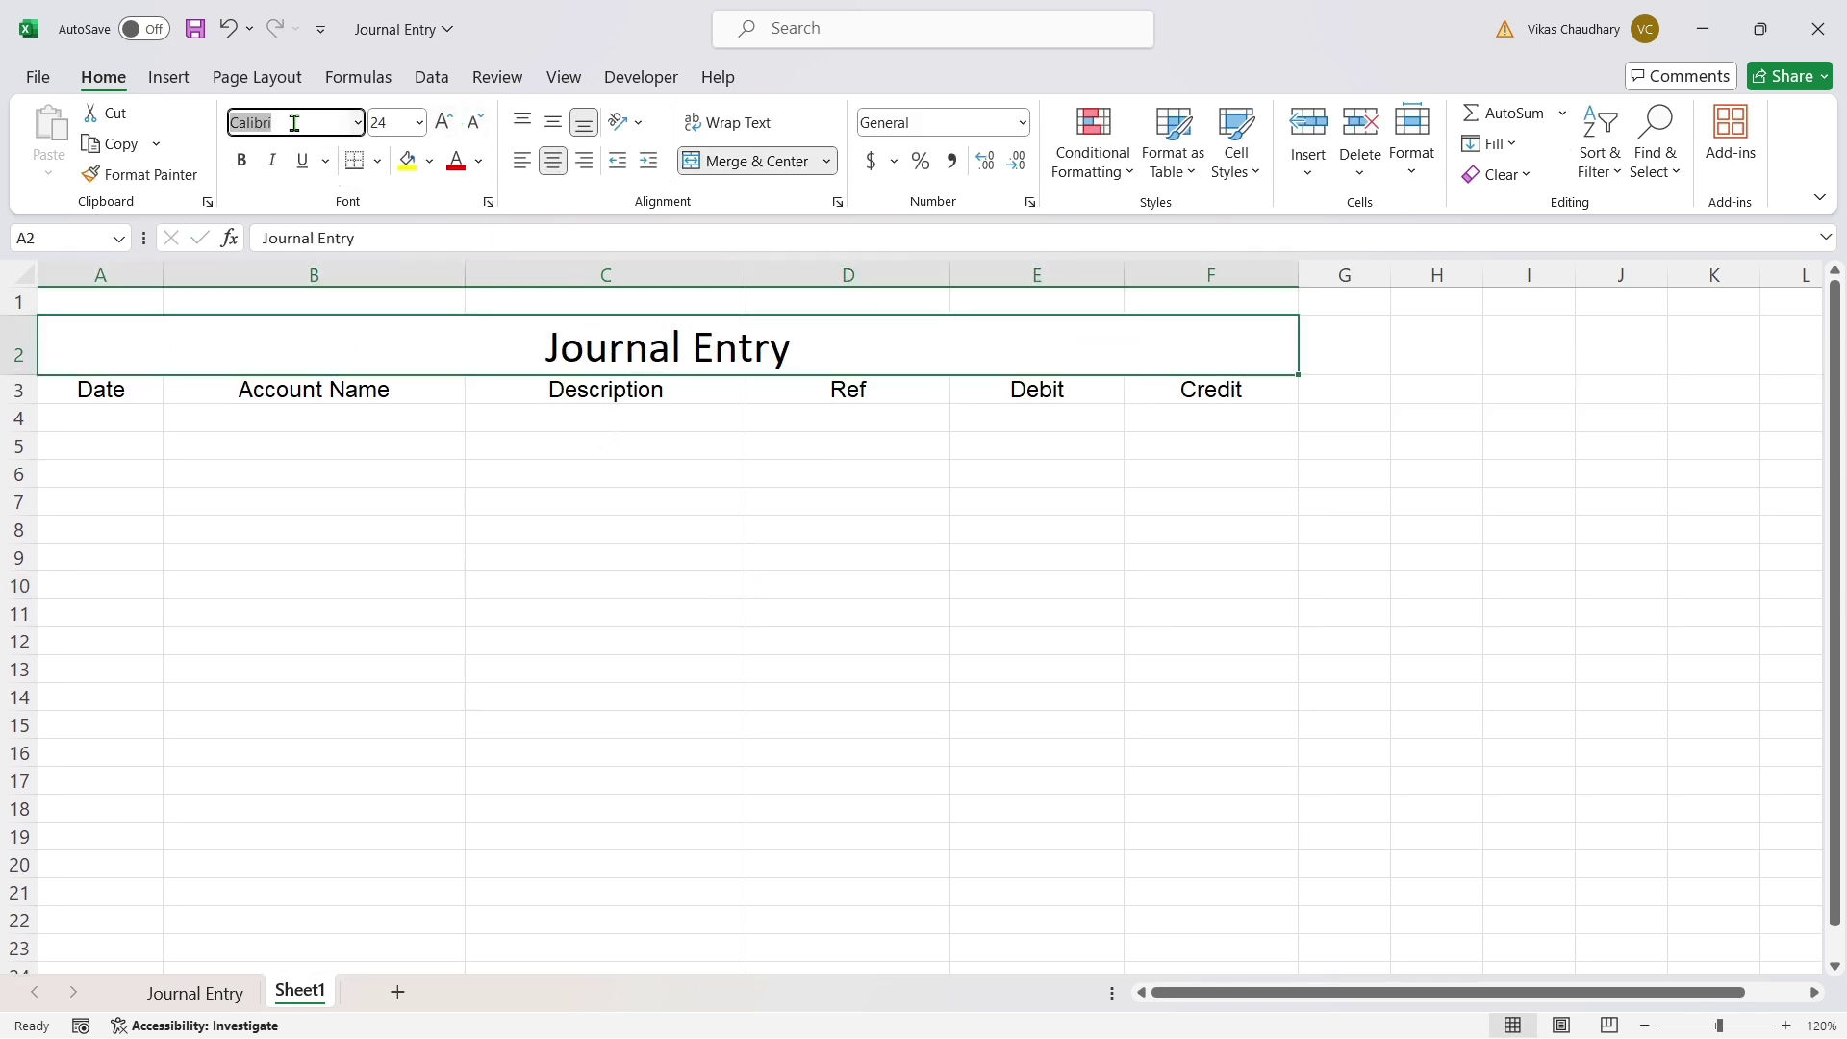
type("Eras Bold ITC")
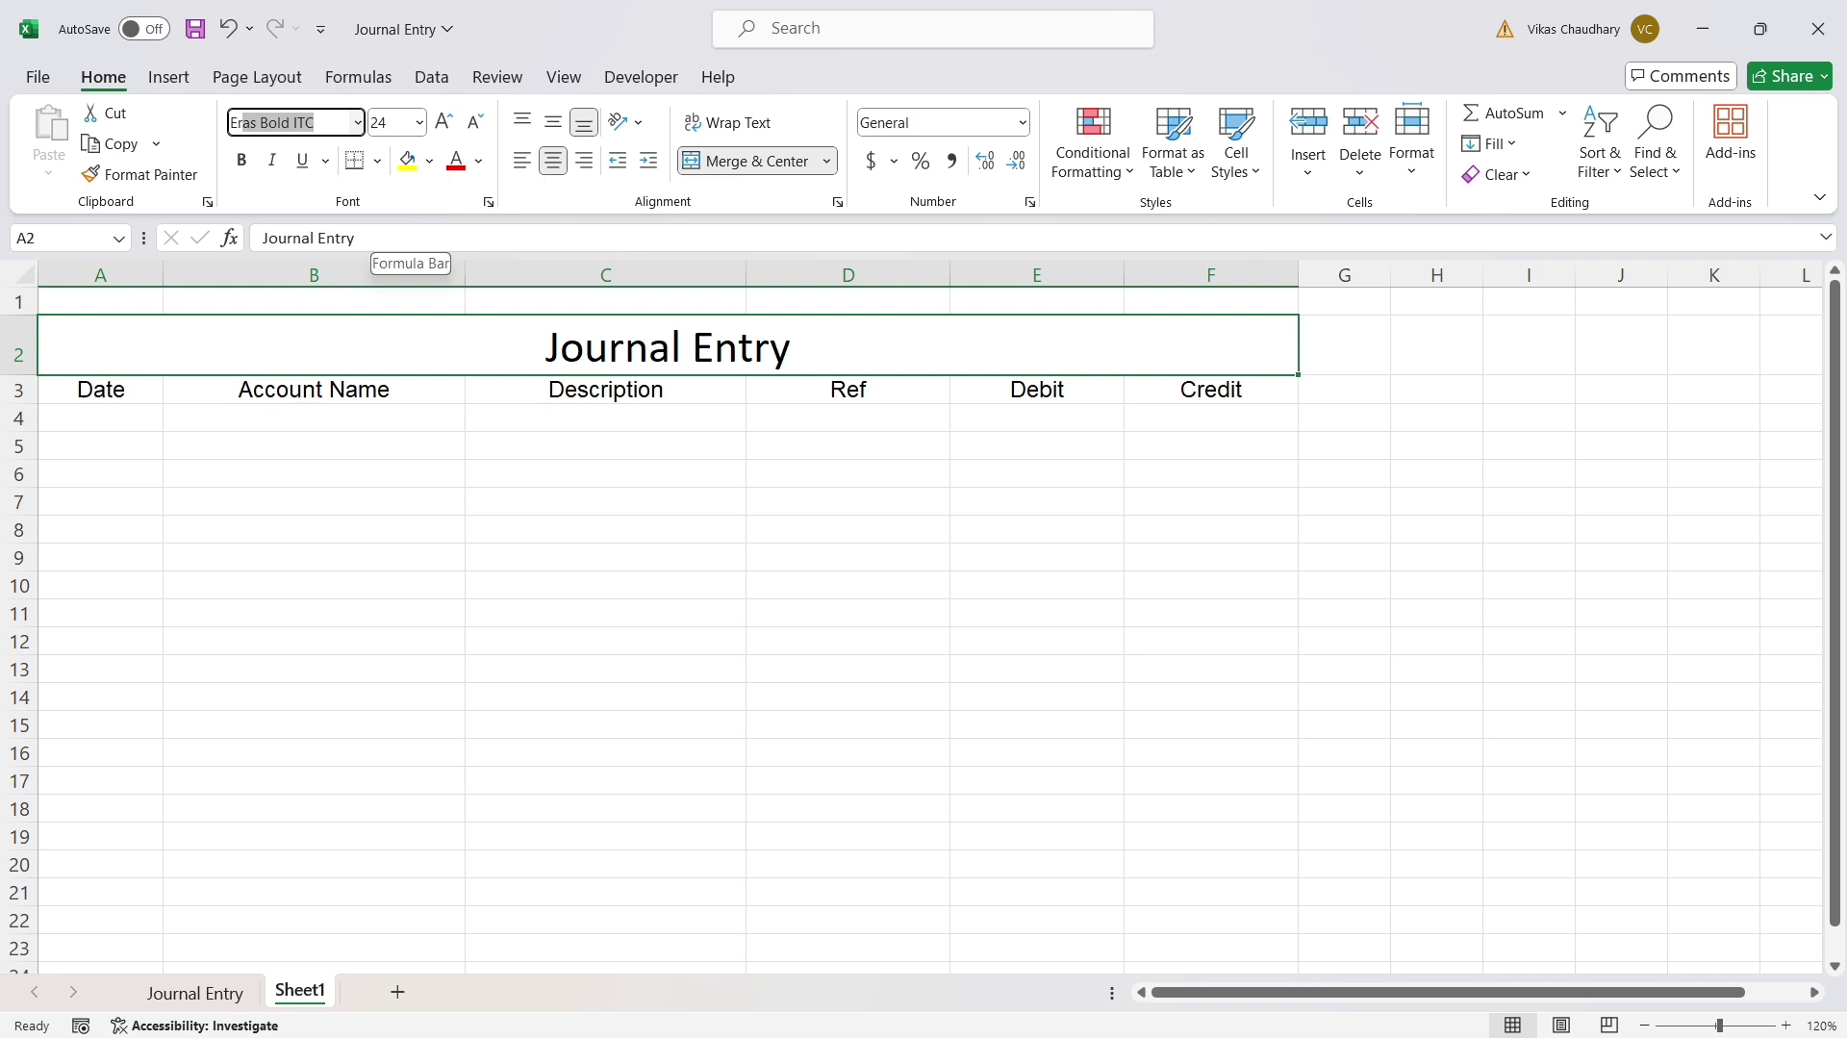
key("Return")
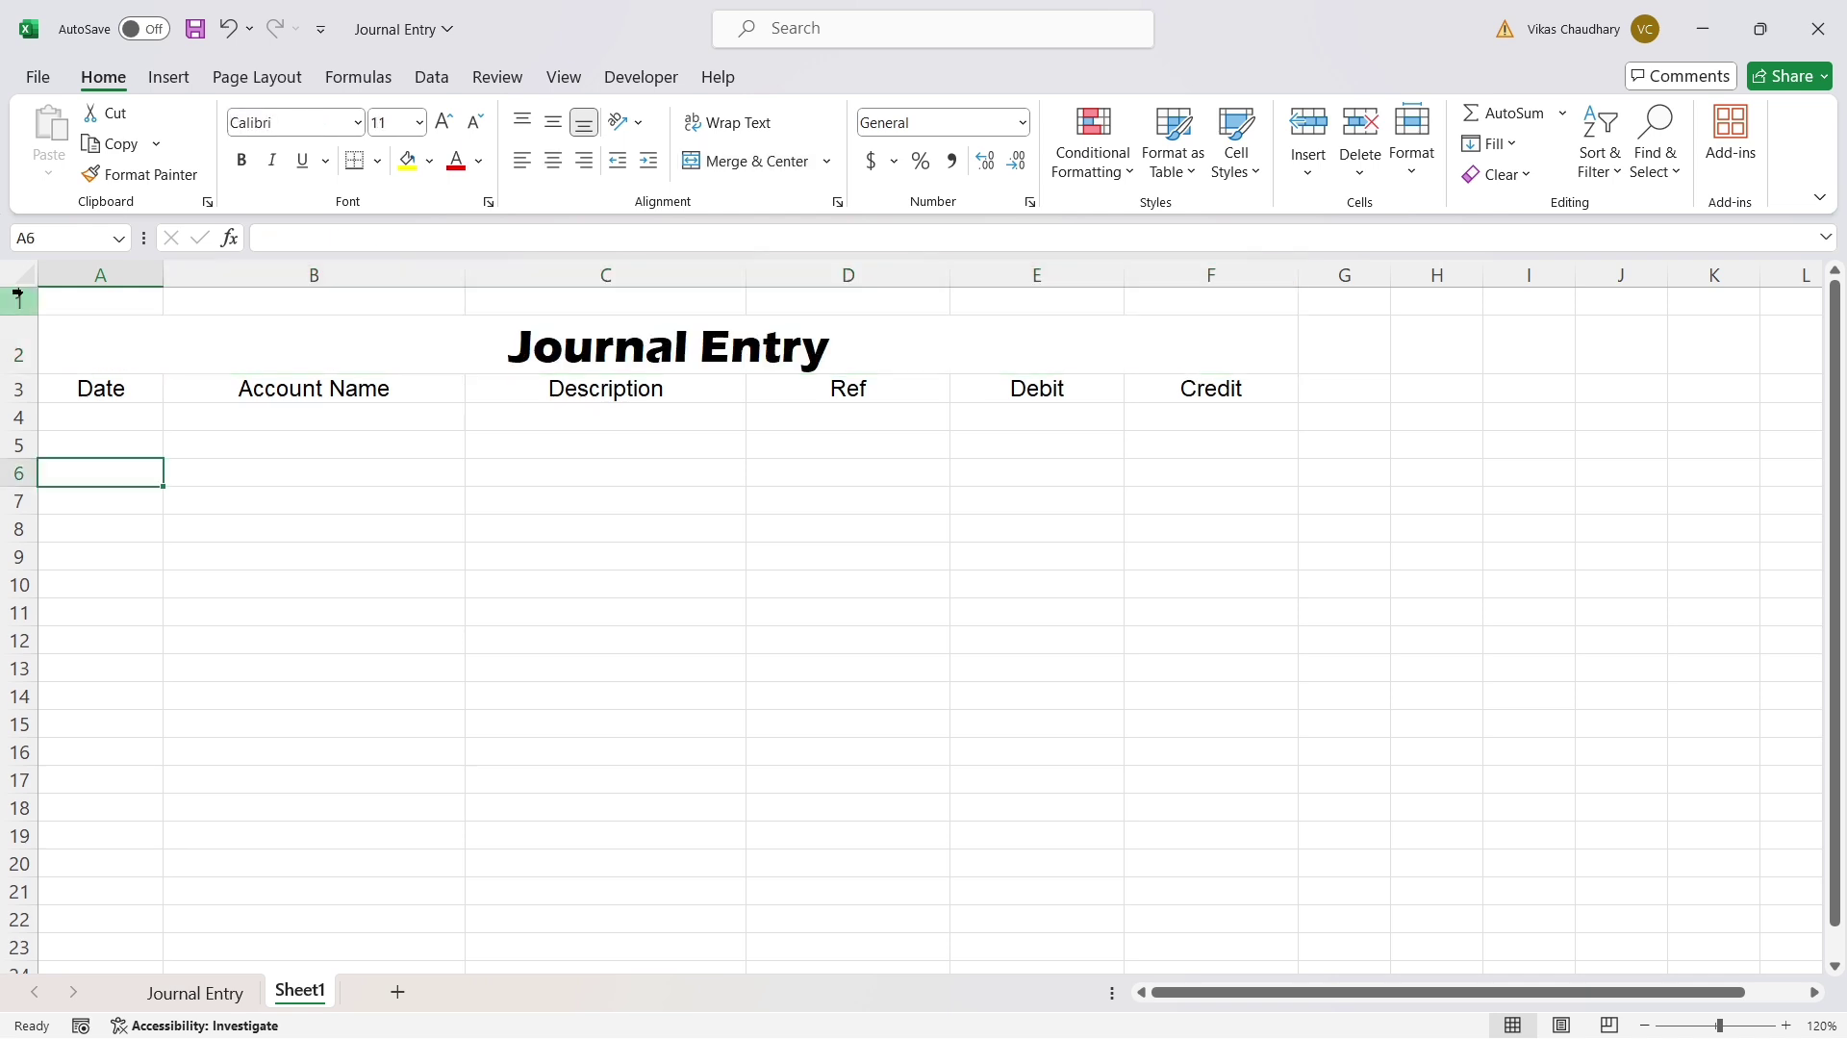
Delete the empty row 1 above the Journal Entry title.
left_click(14, 300)
right_click(14, 300)
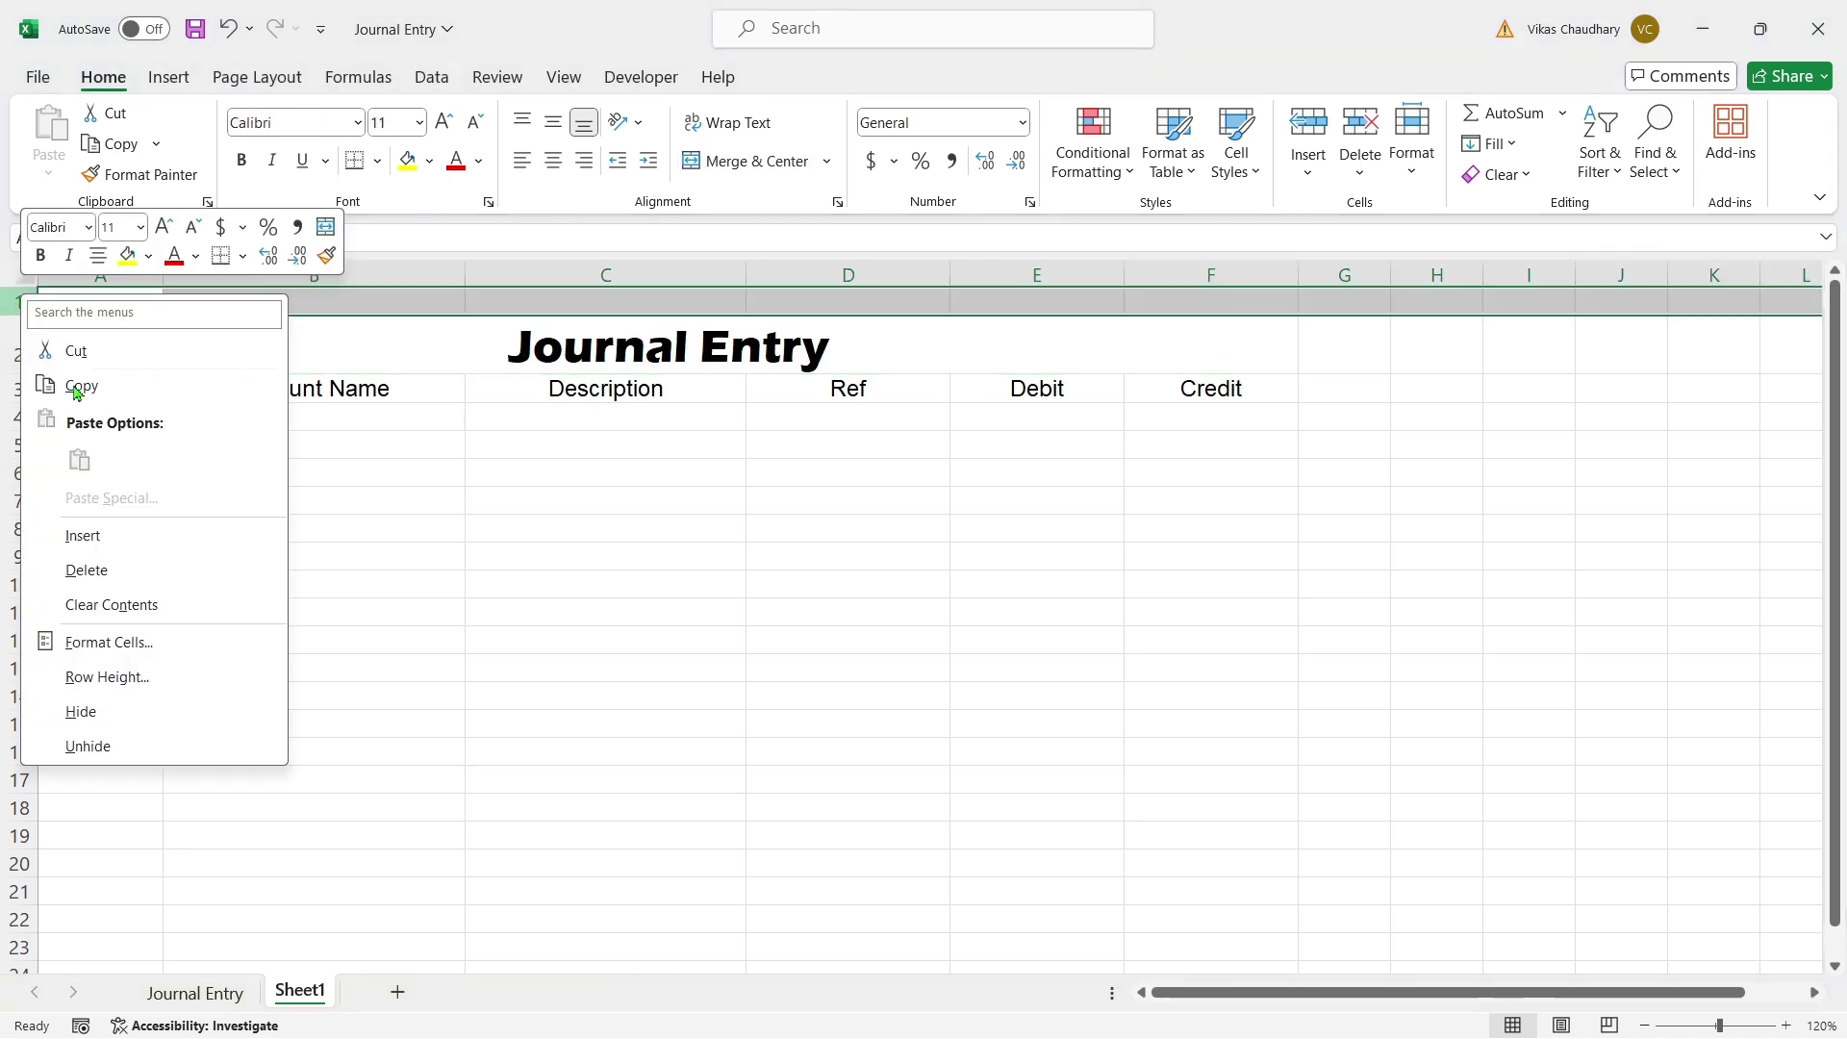
left_click(123, 577)
left_click(123, 577)
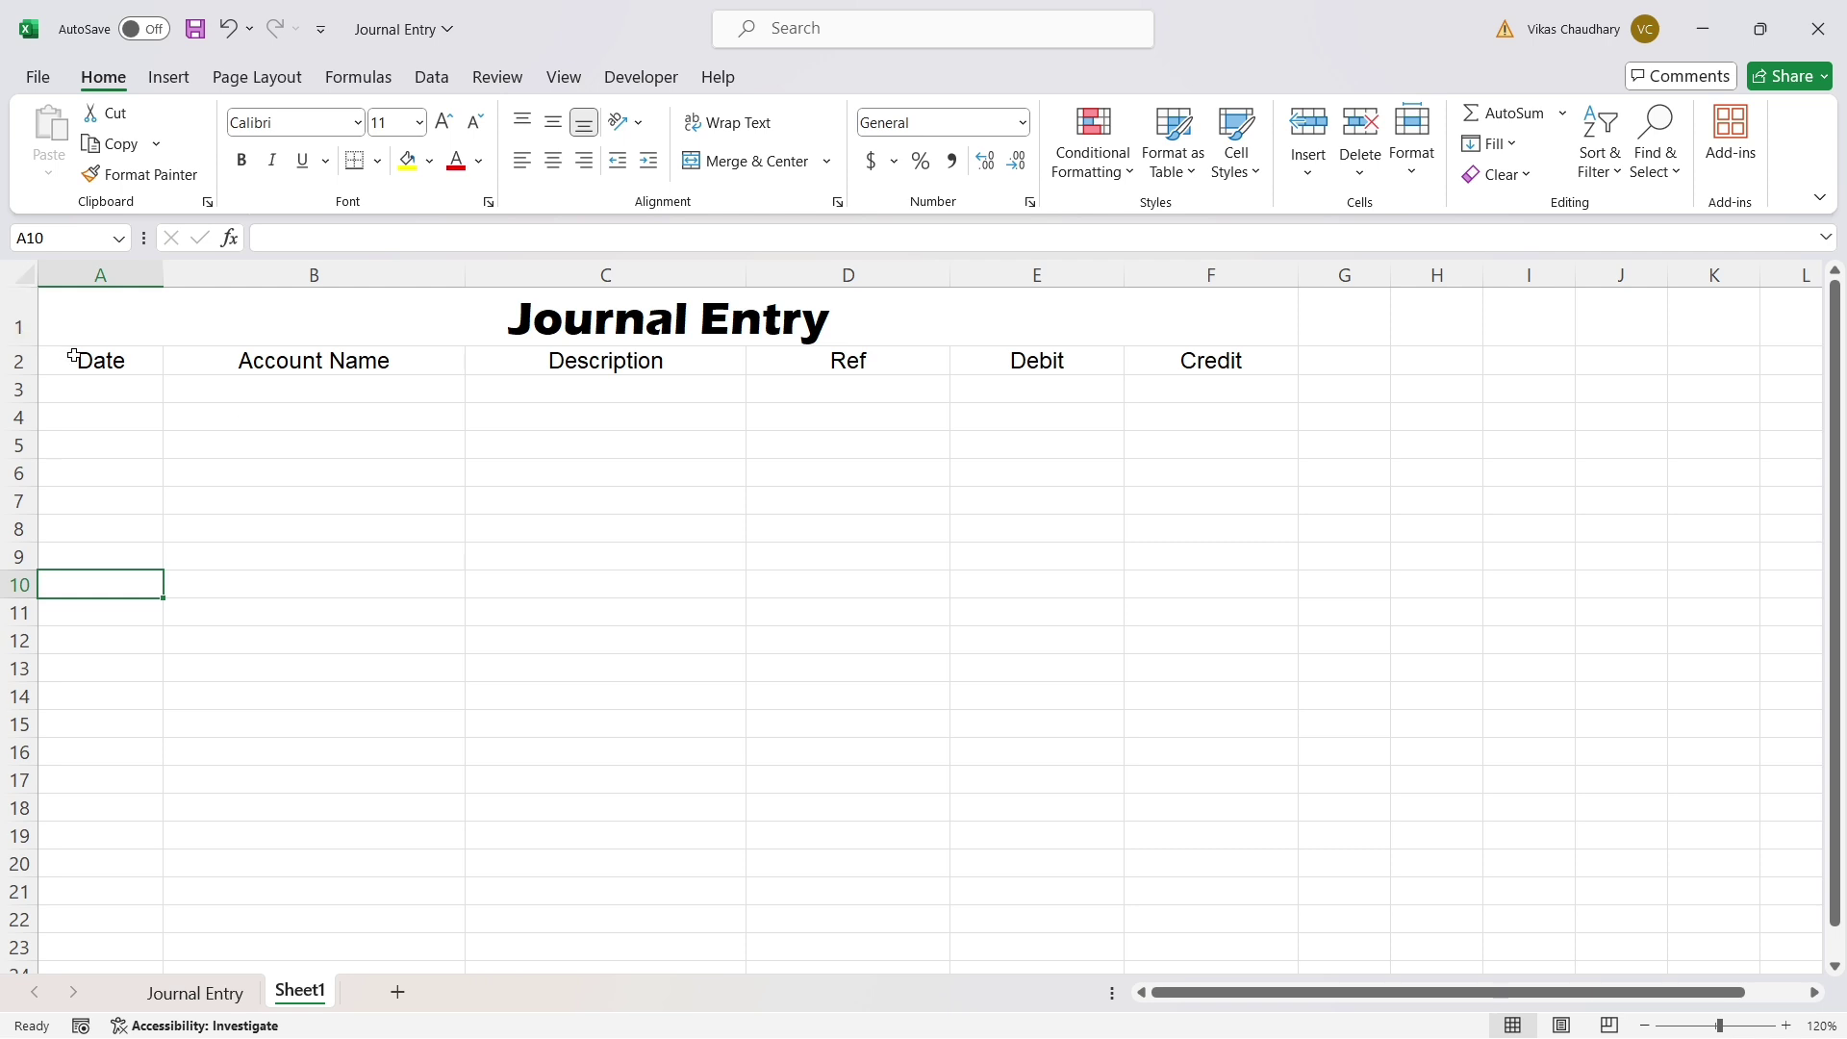
Convert the headings in A2:F2 into a table, marking that the table has headers.
left_click_drag(72, 360, 1222, 363)
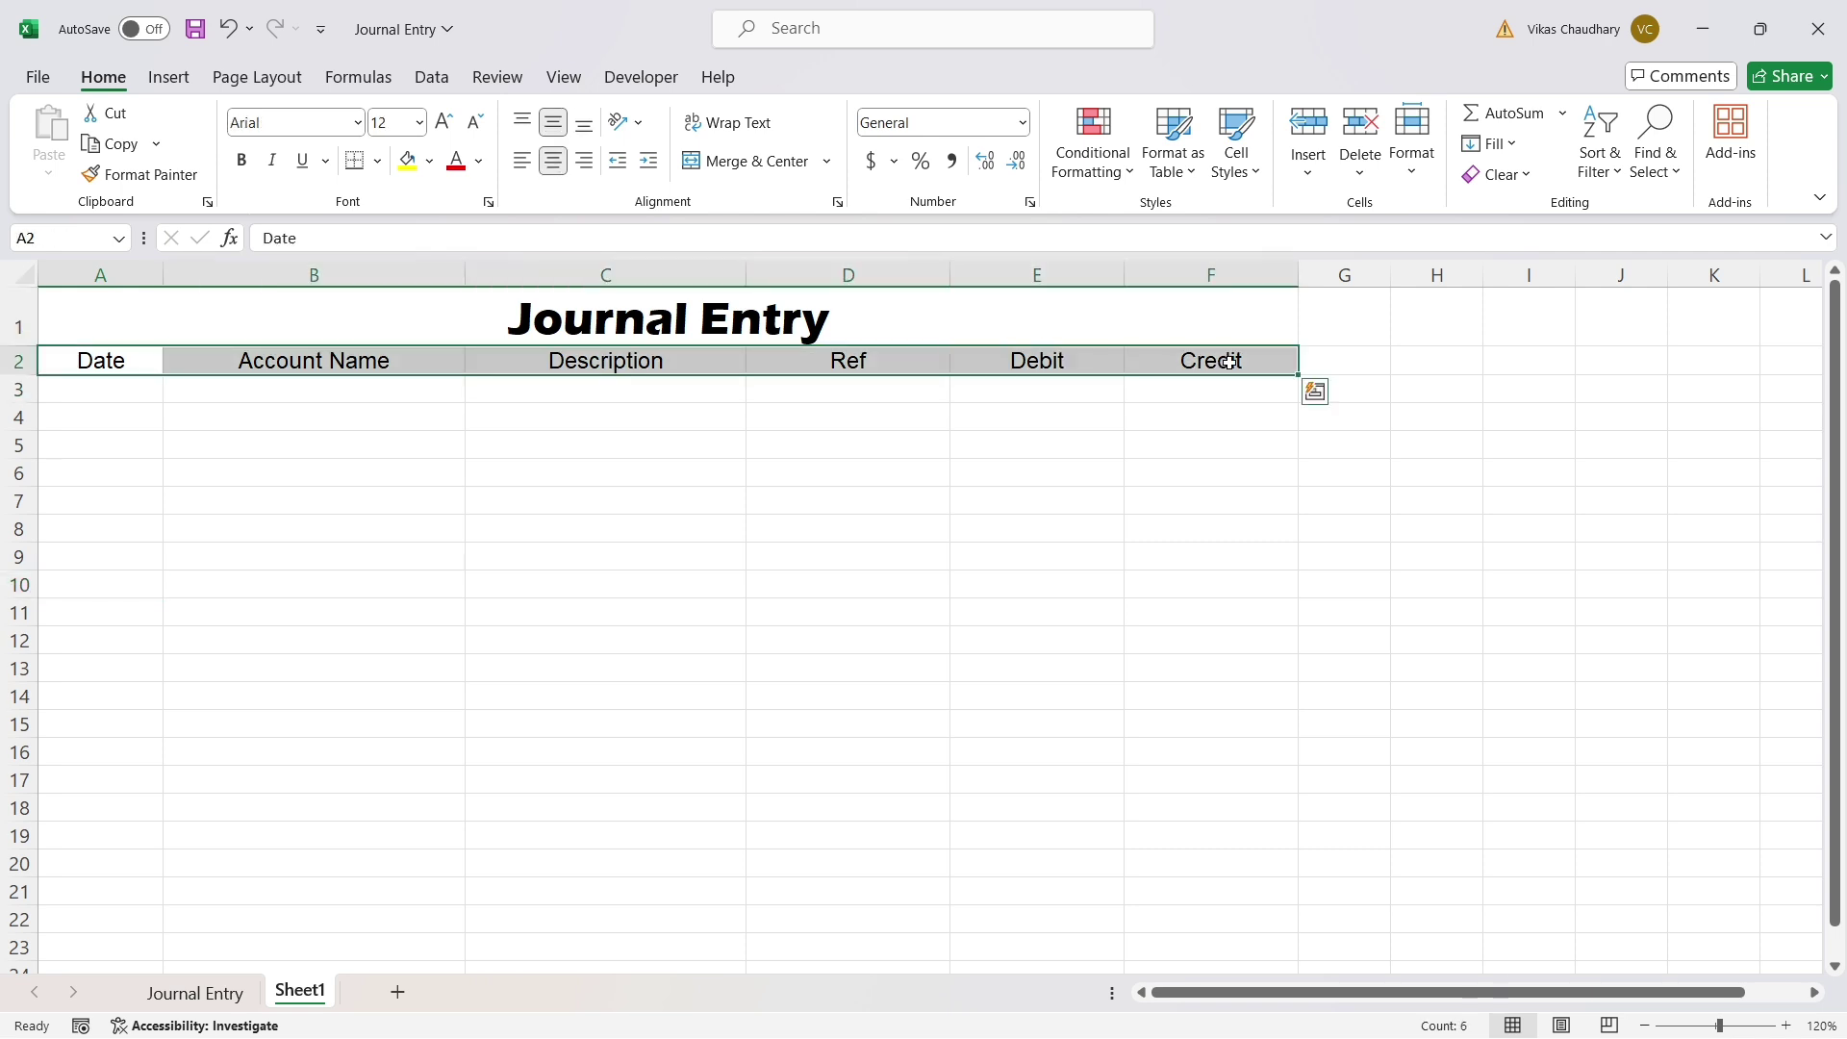
left_click(169, 79)
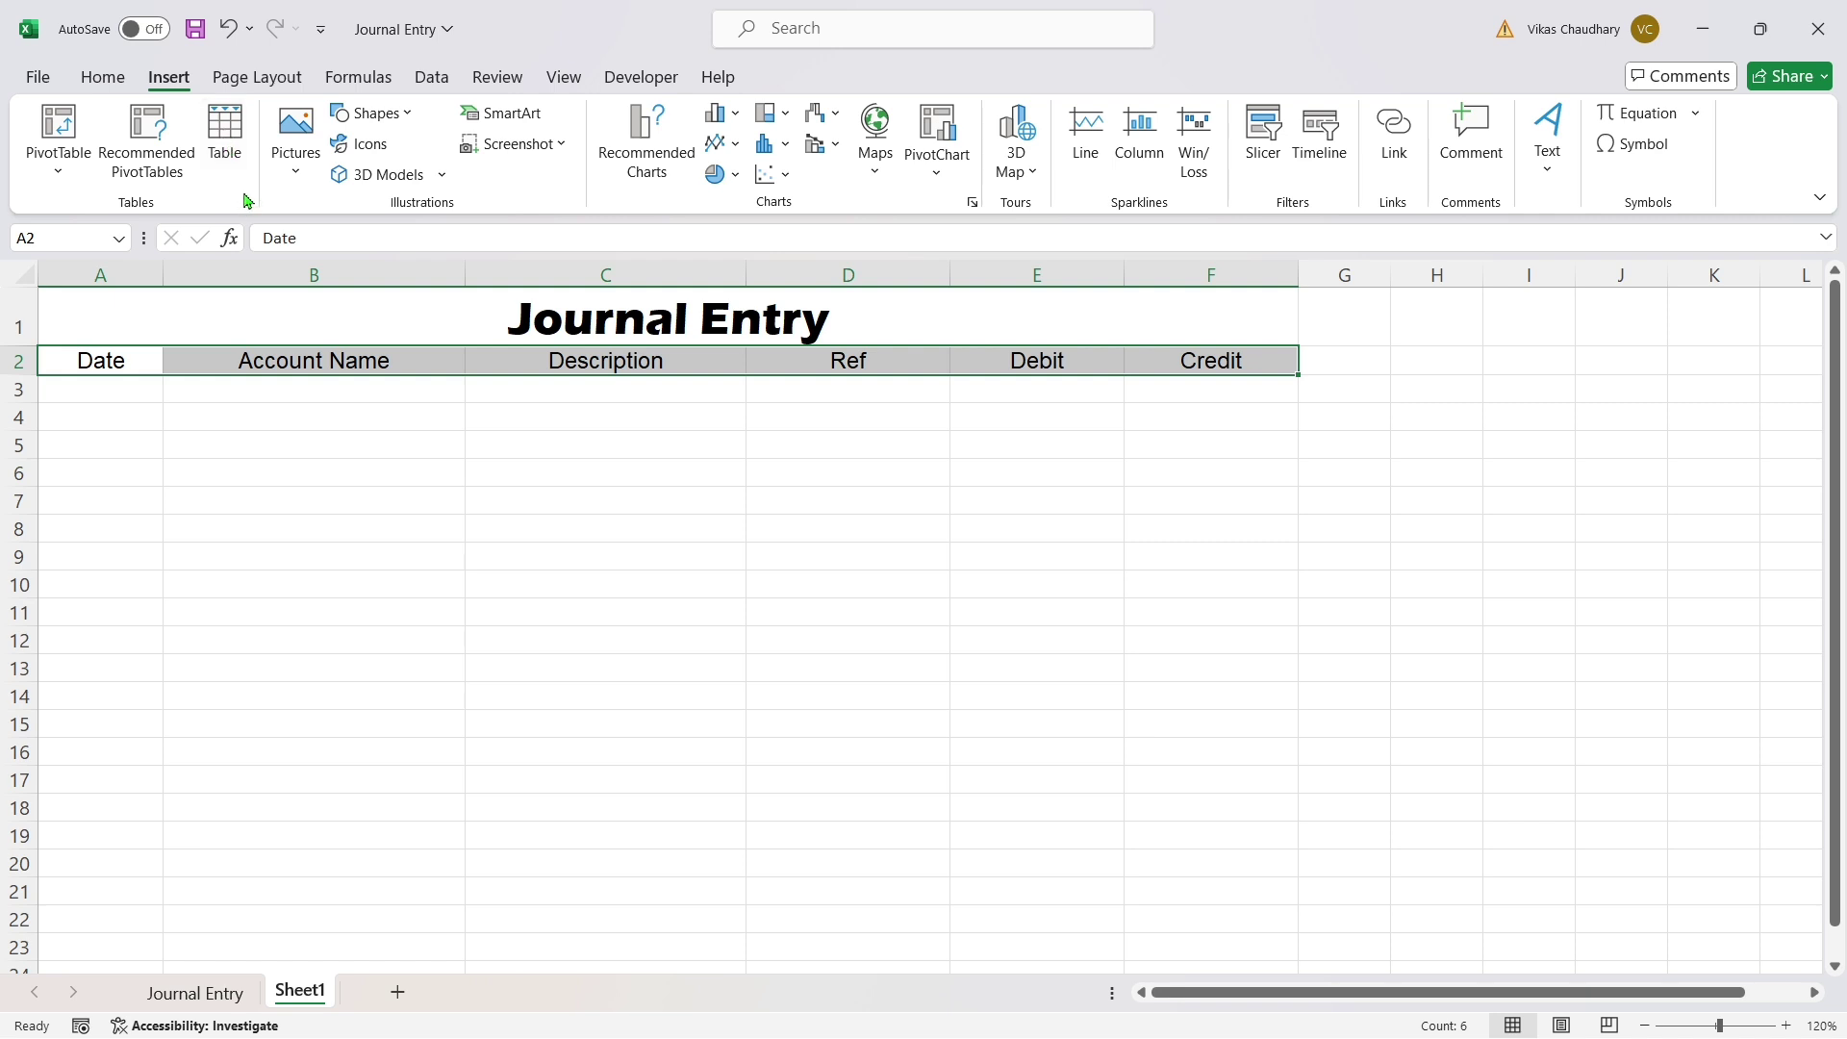
left_click(230, 146)
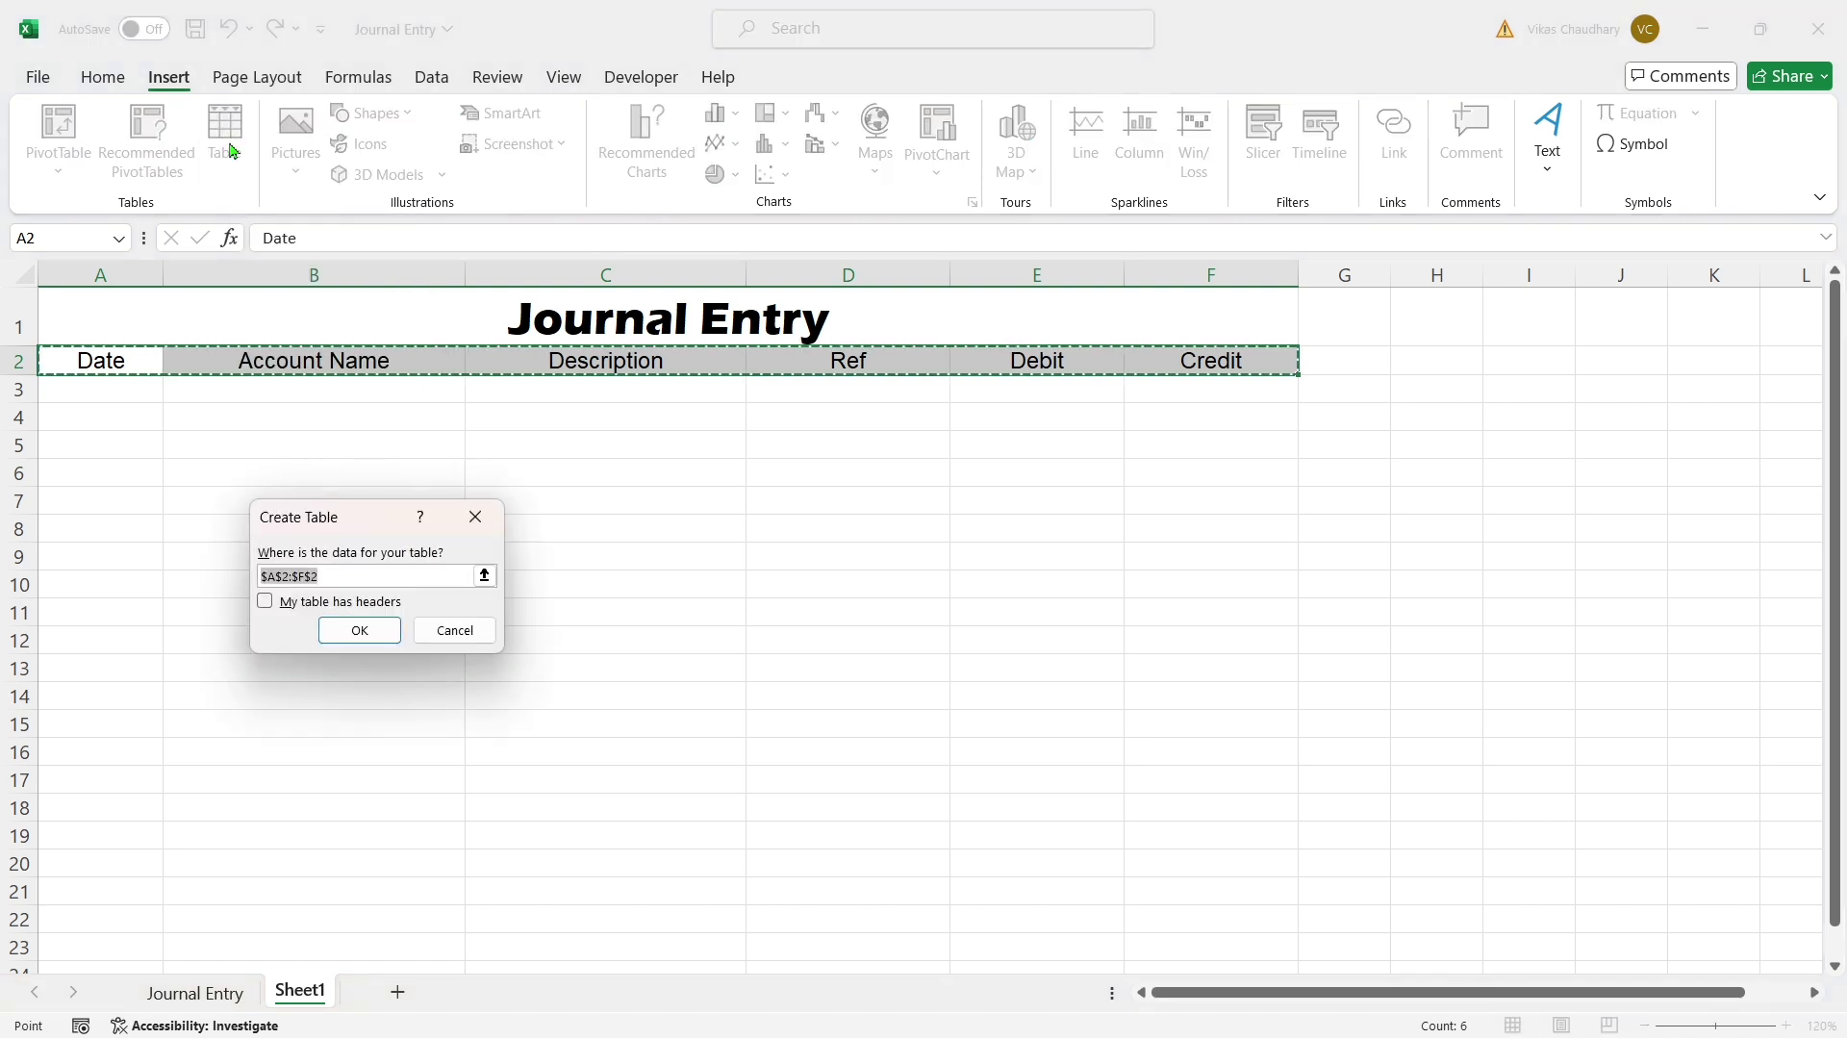
left_click_drag(327, 520, 430, 453)
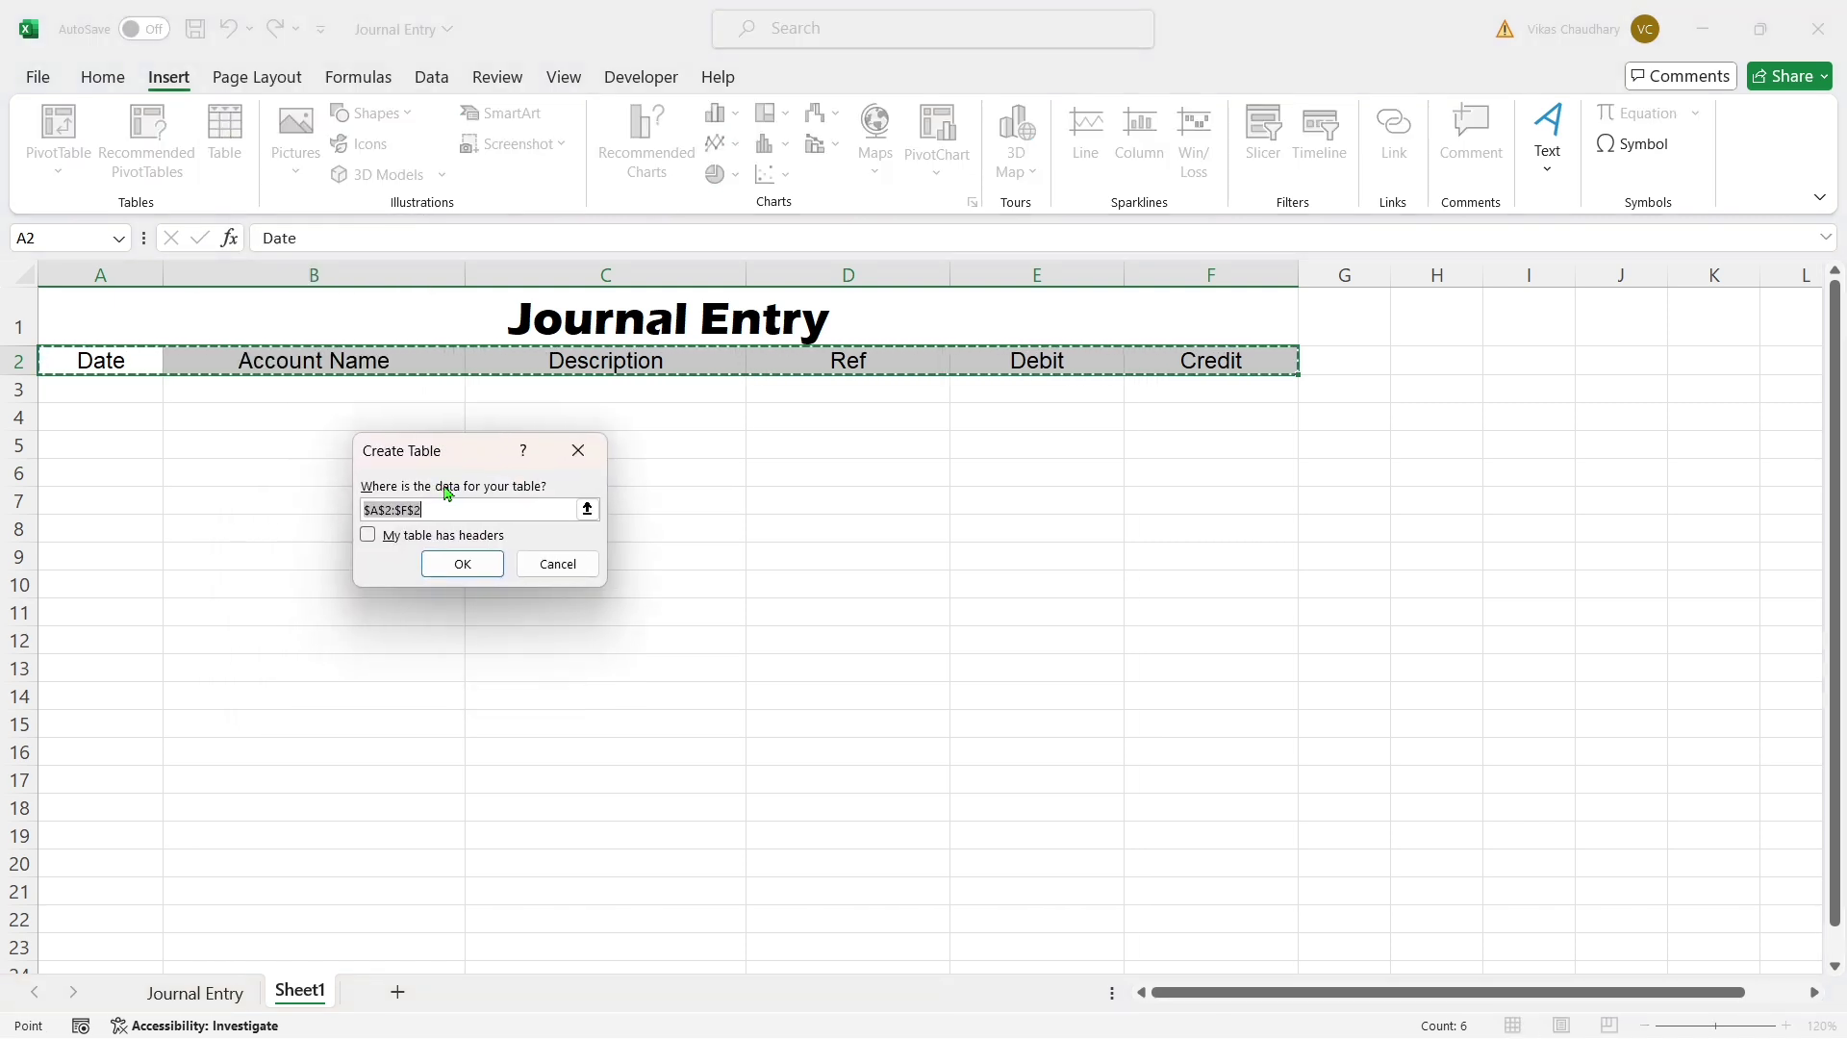
left_click(367, 536)
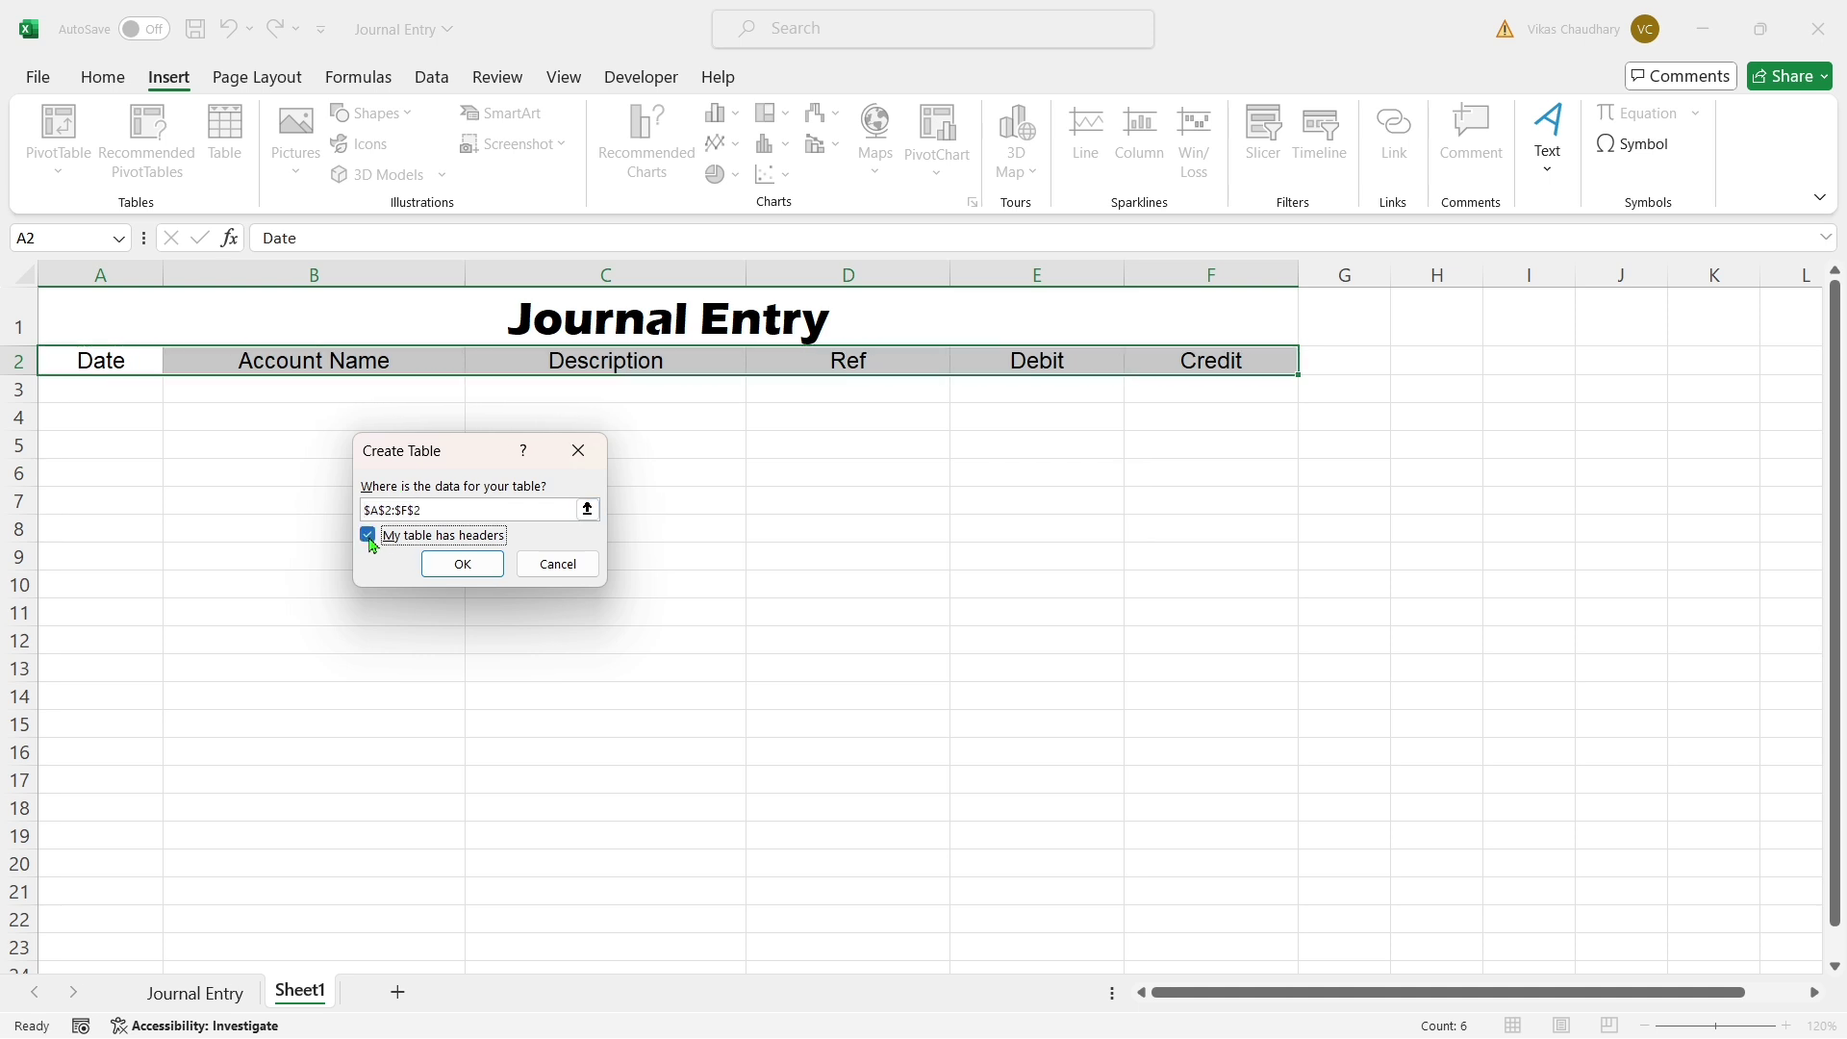
left_click(465, 572)
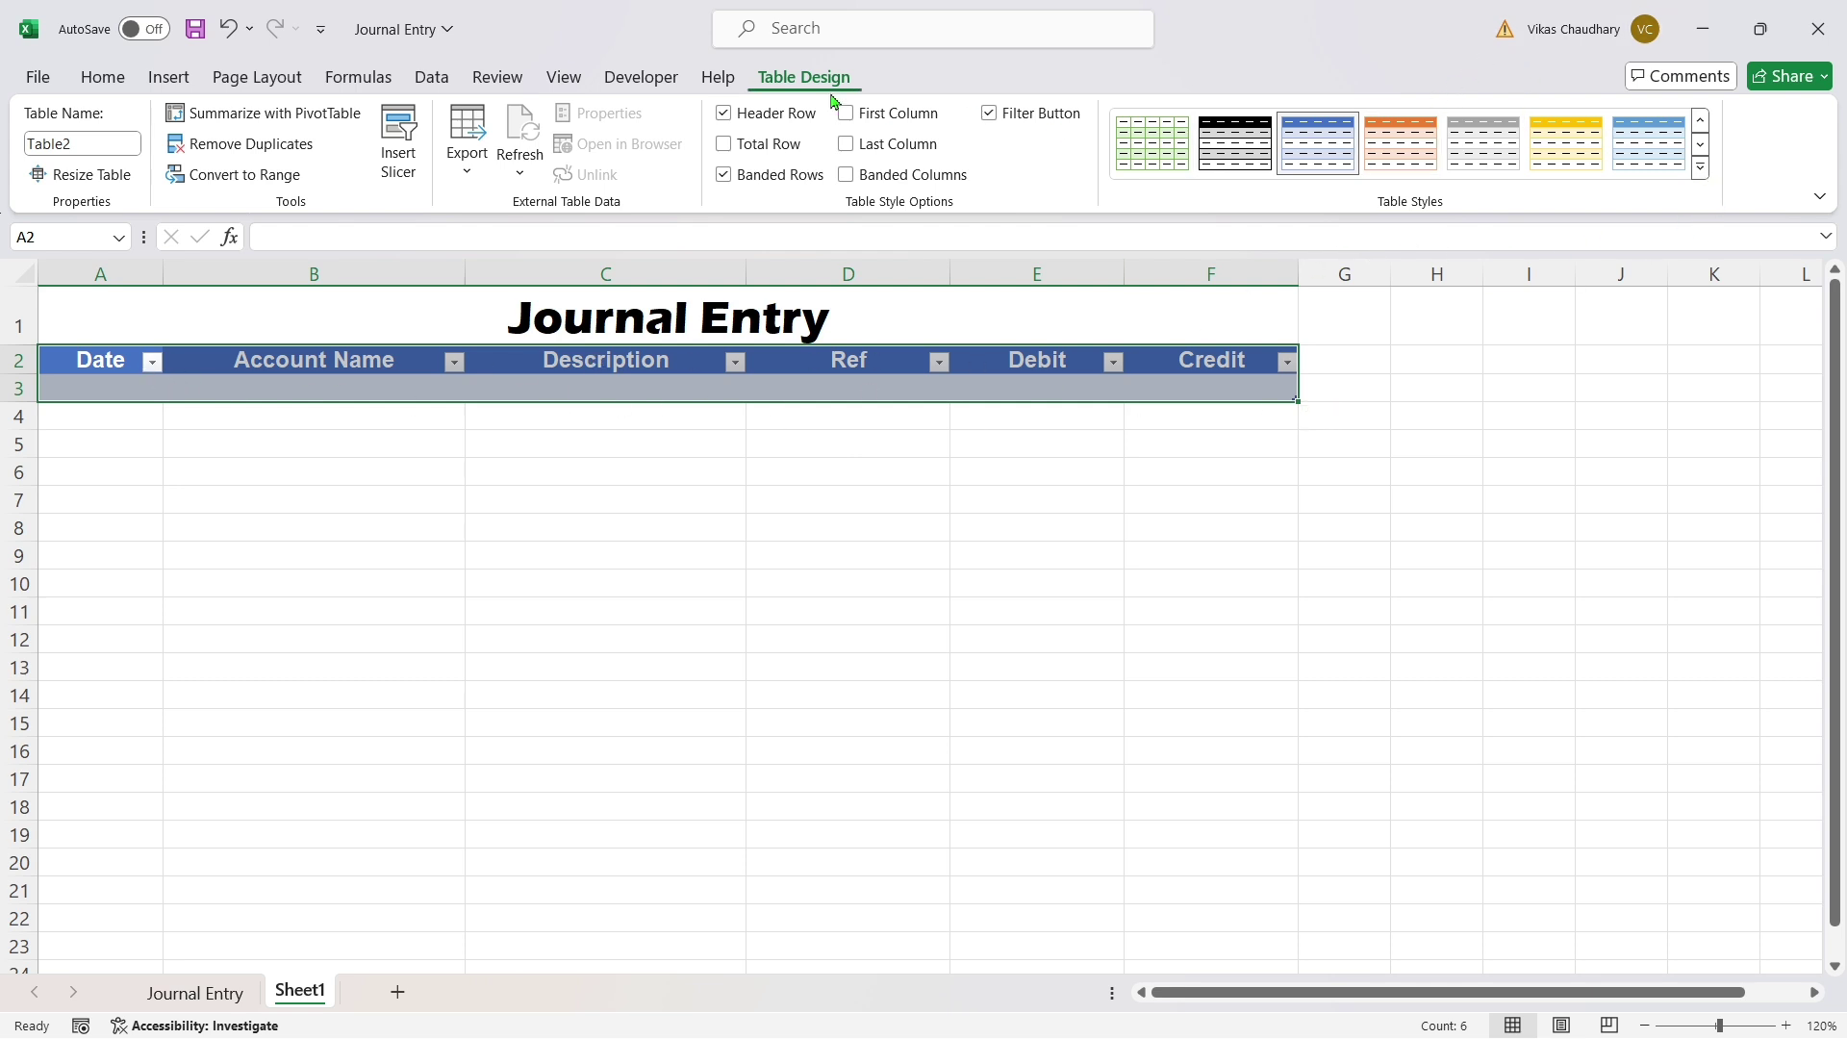
Apply the first table style of the Medium group, the black-header one, to the journal table.
left_click(1702, 170)
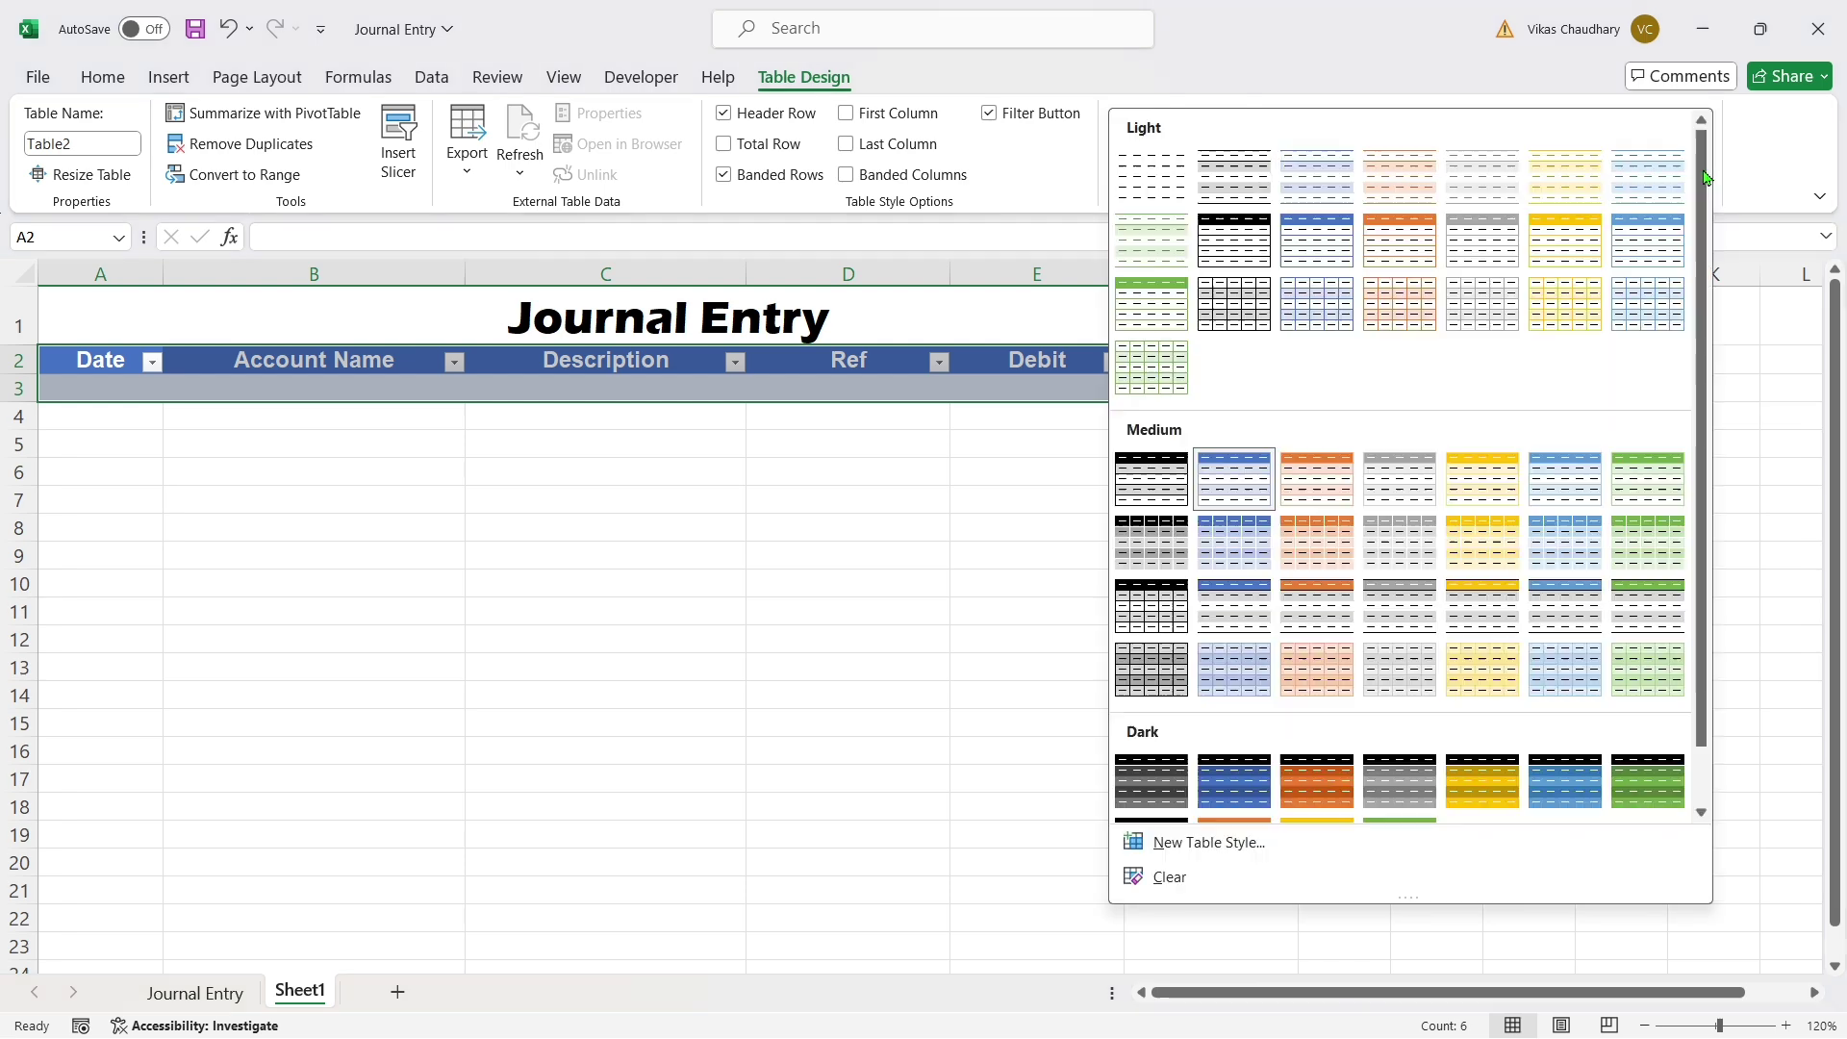
left_click(1136, 495)
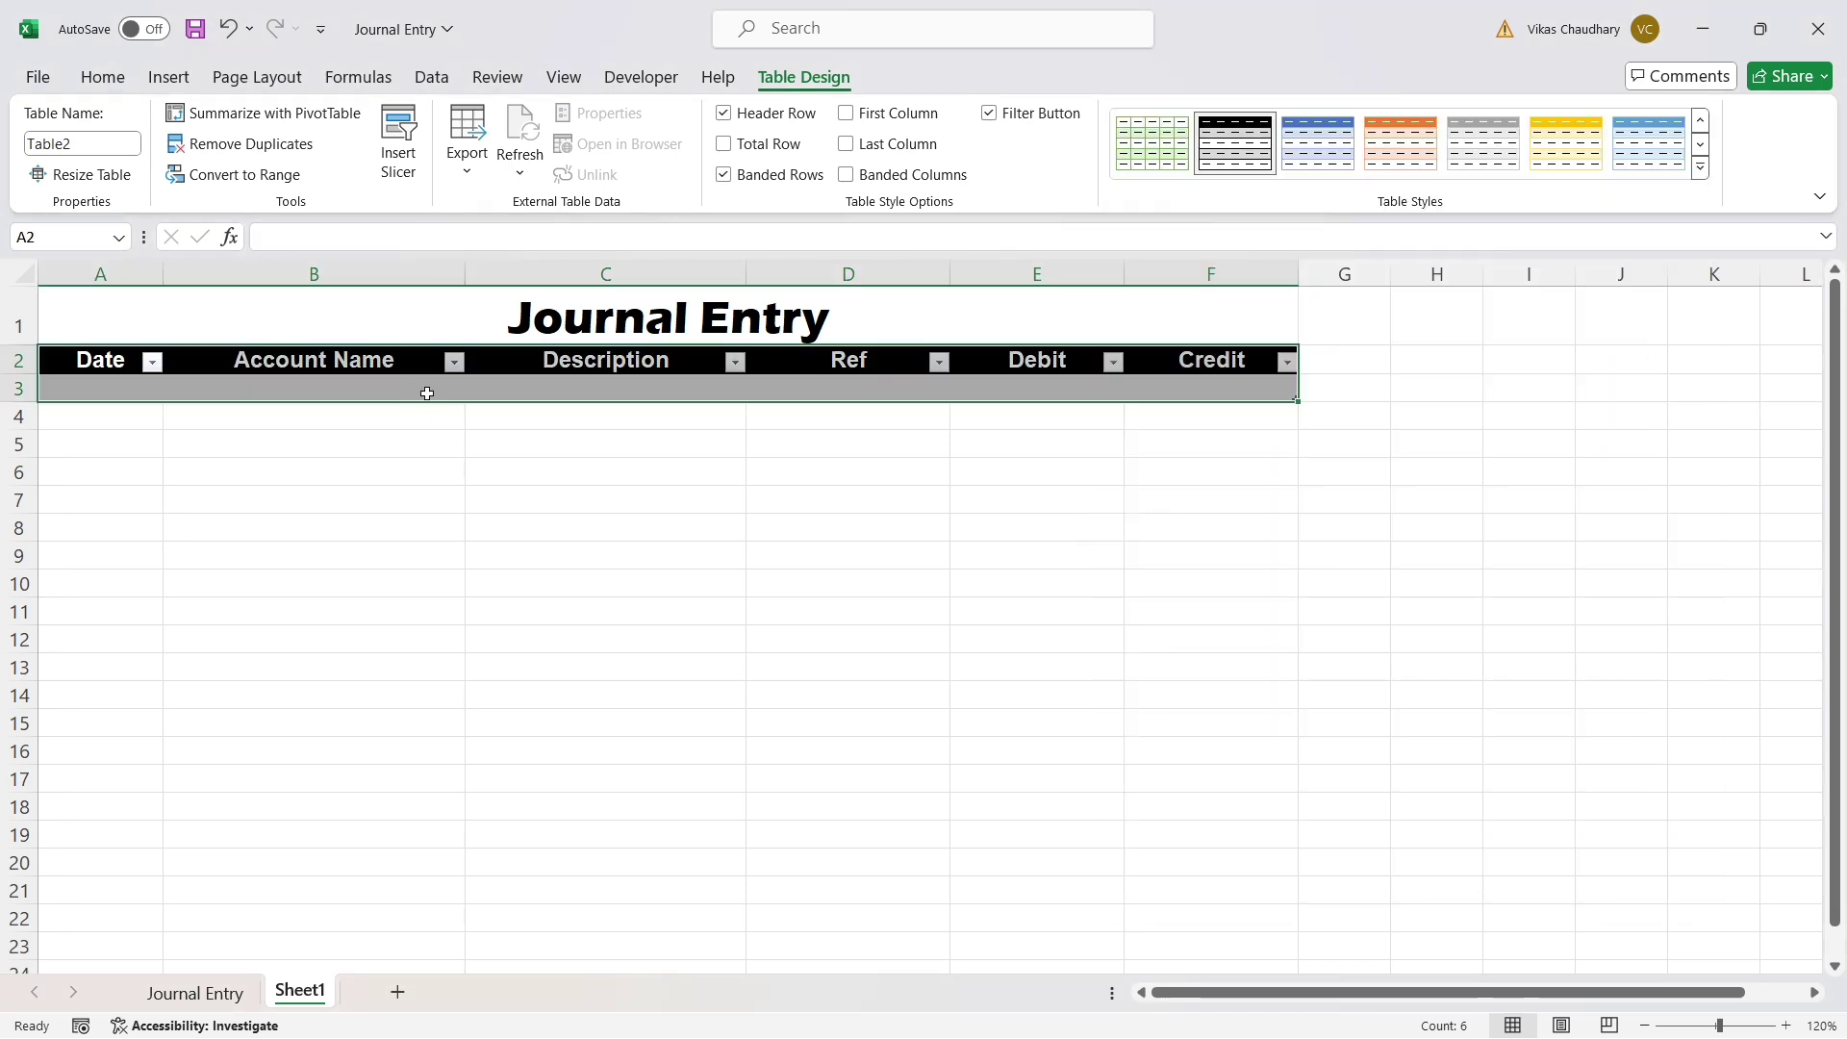
left_click(482, 498)
Enter the date 02-10-2024 in A3 and widen column A so the date has more room.
left_click(124, 388)
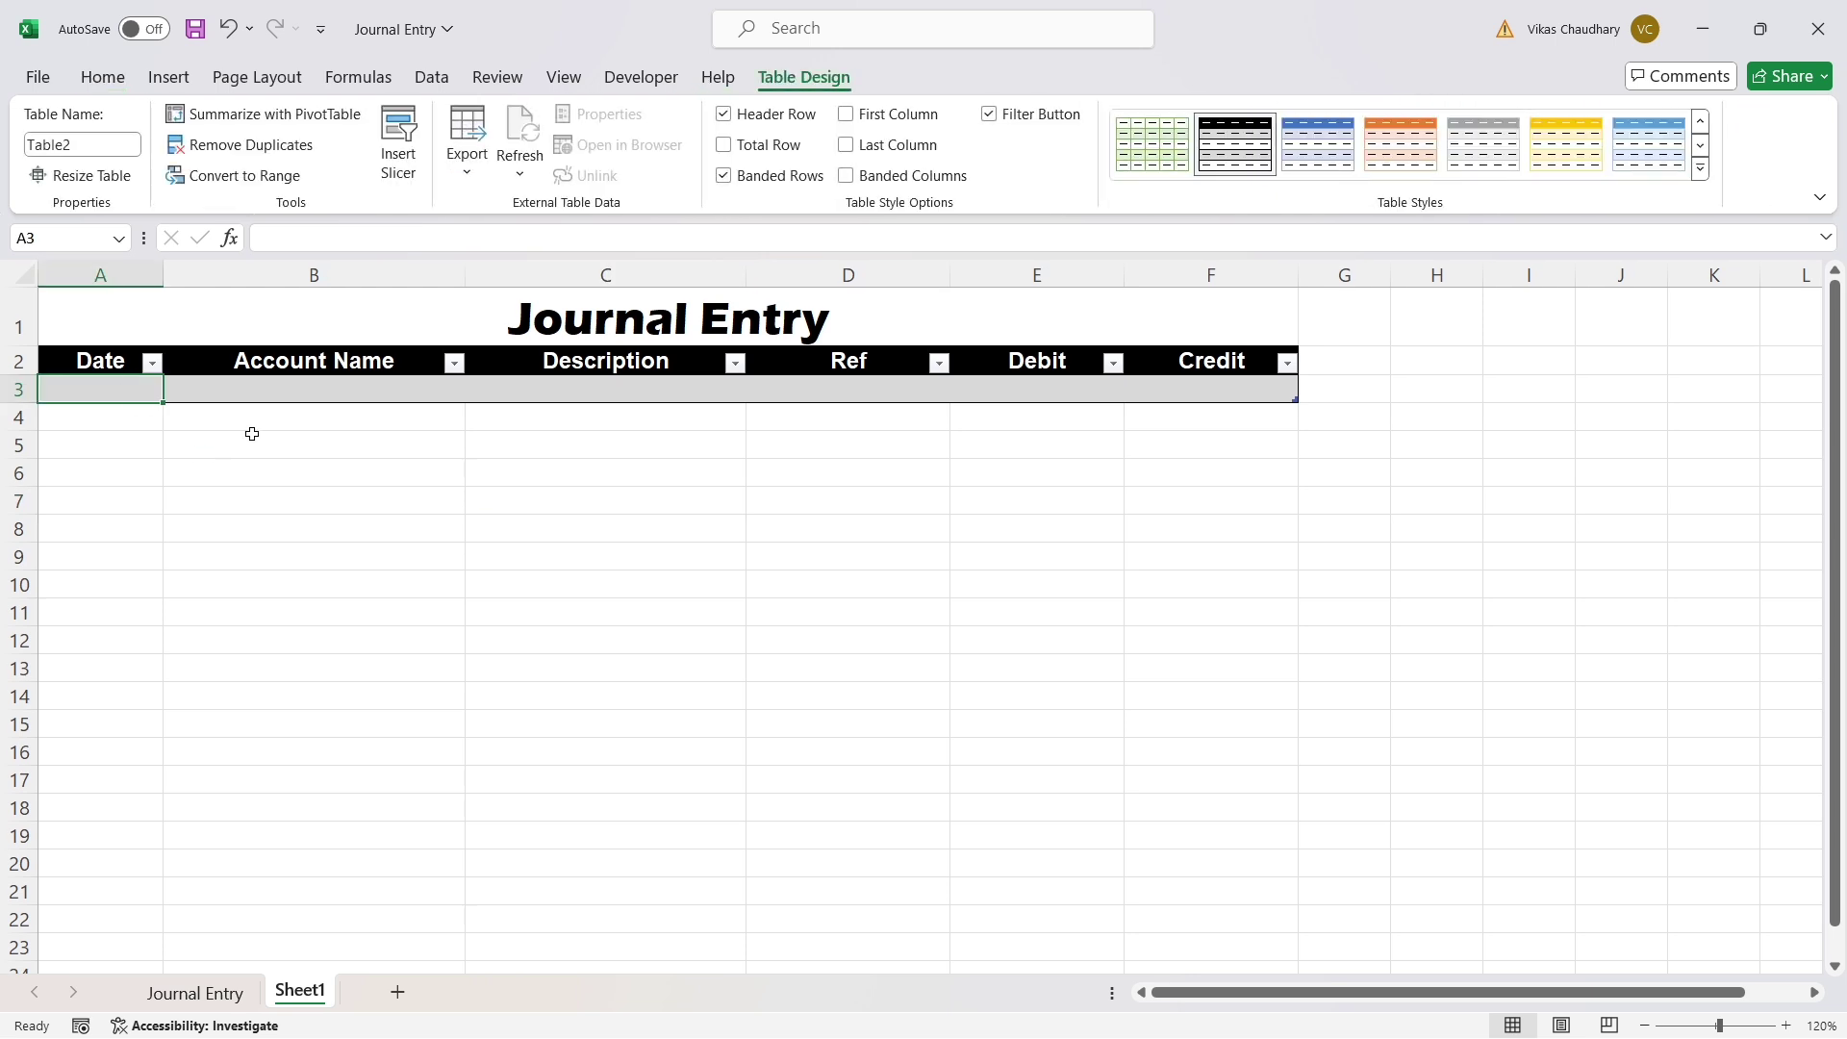
type("02-")
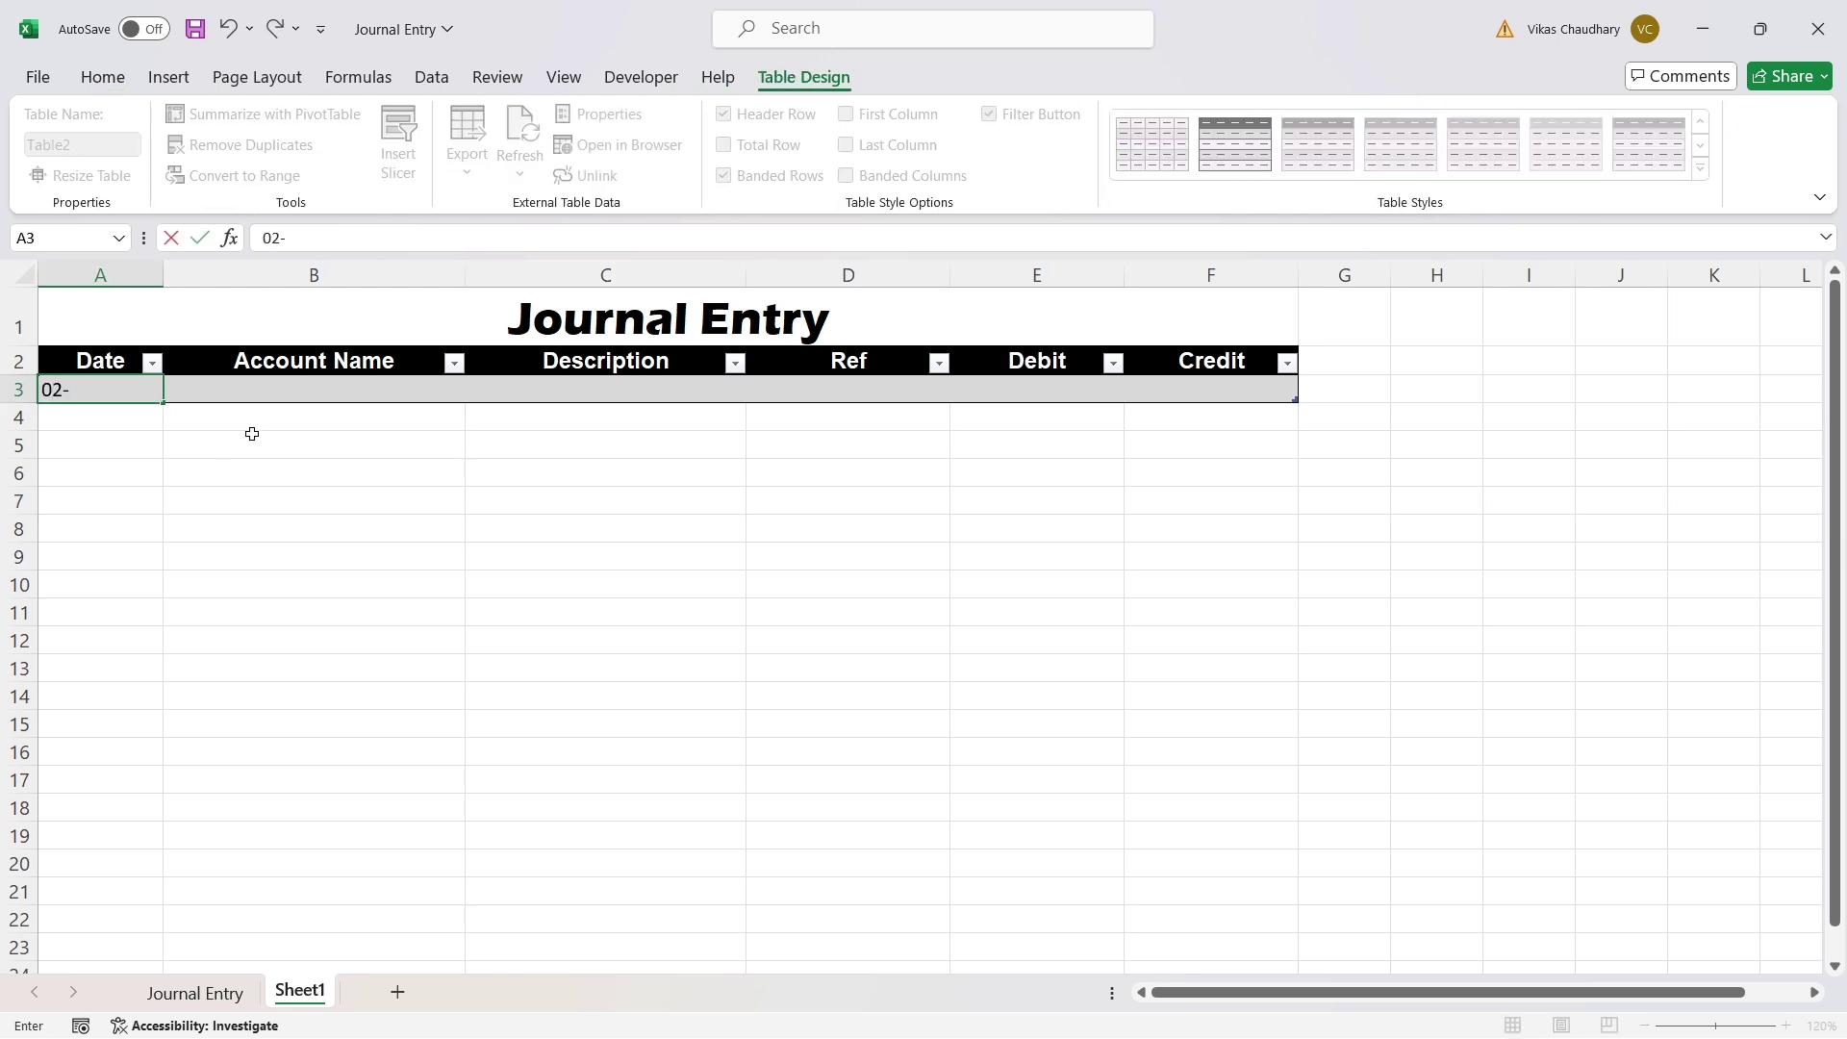
type("10-2024")
key("Tab")
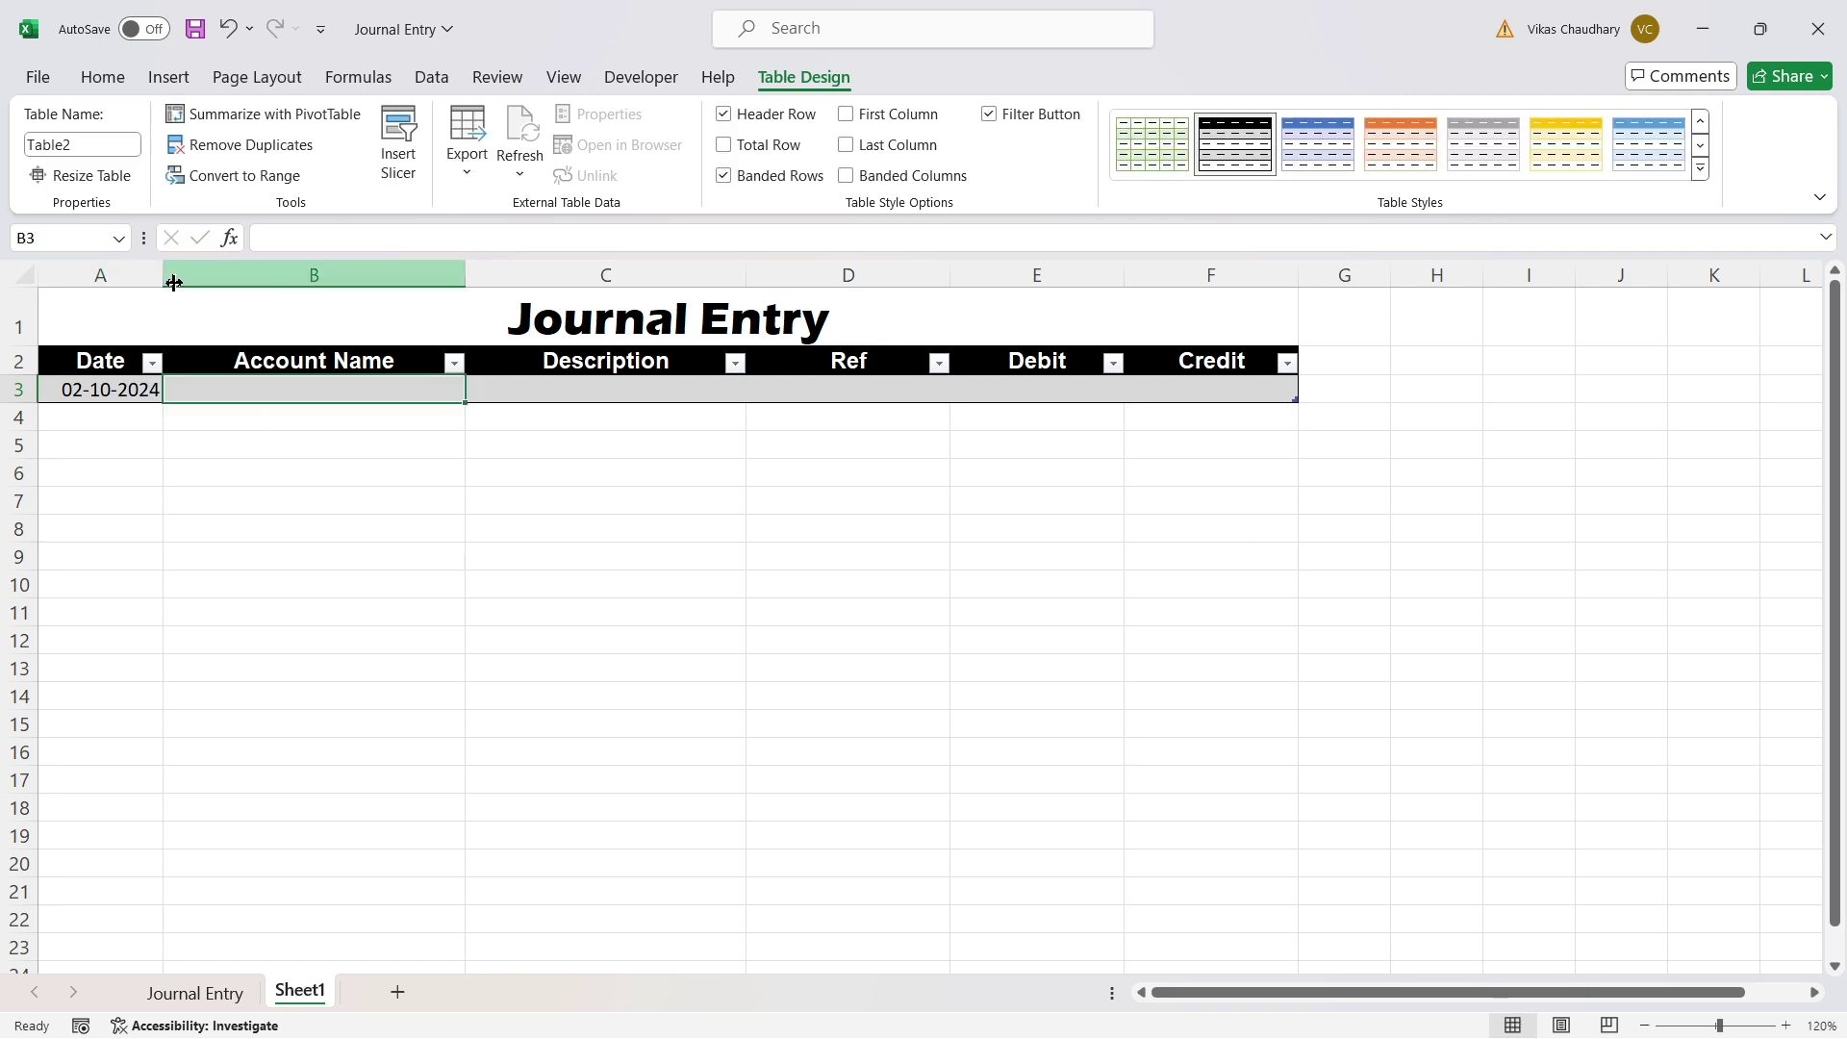
left_click_drag(163, 276, 240, 284)
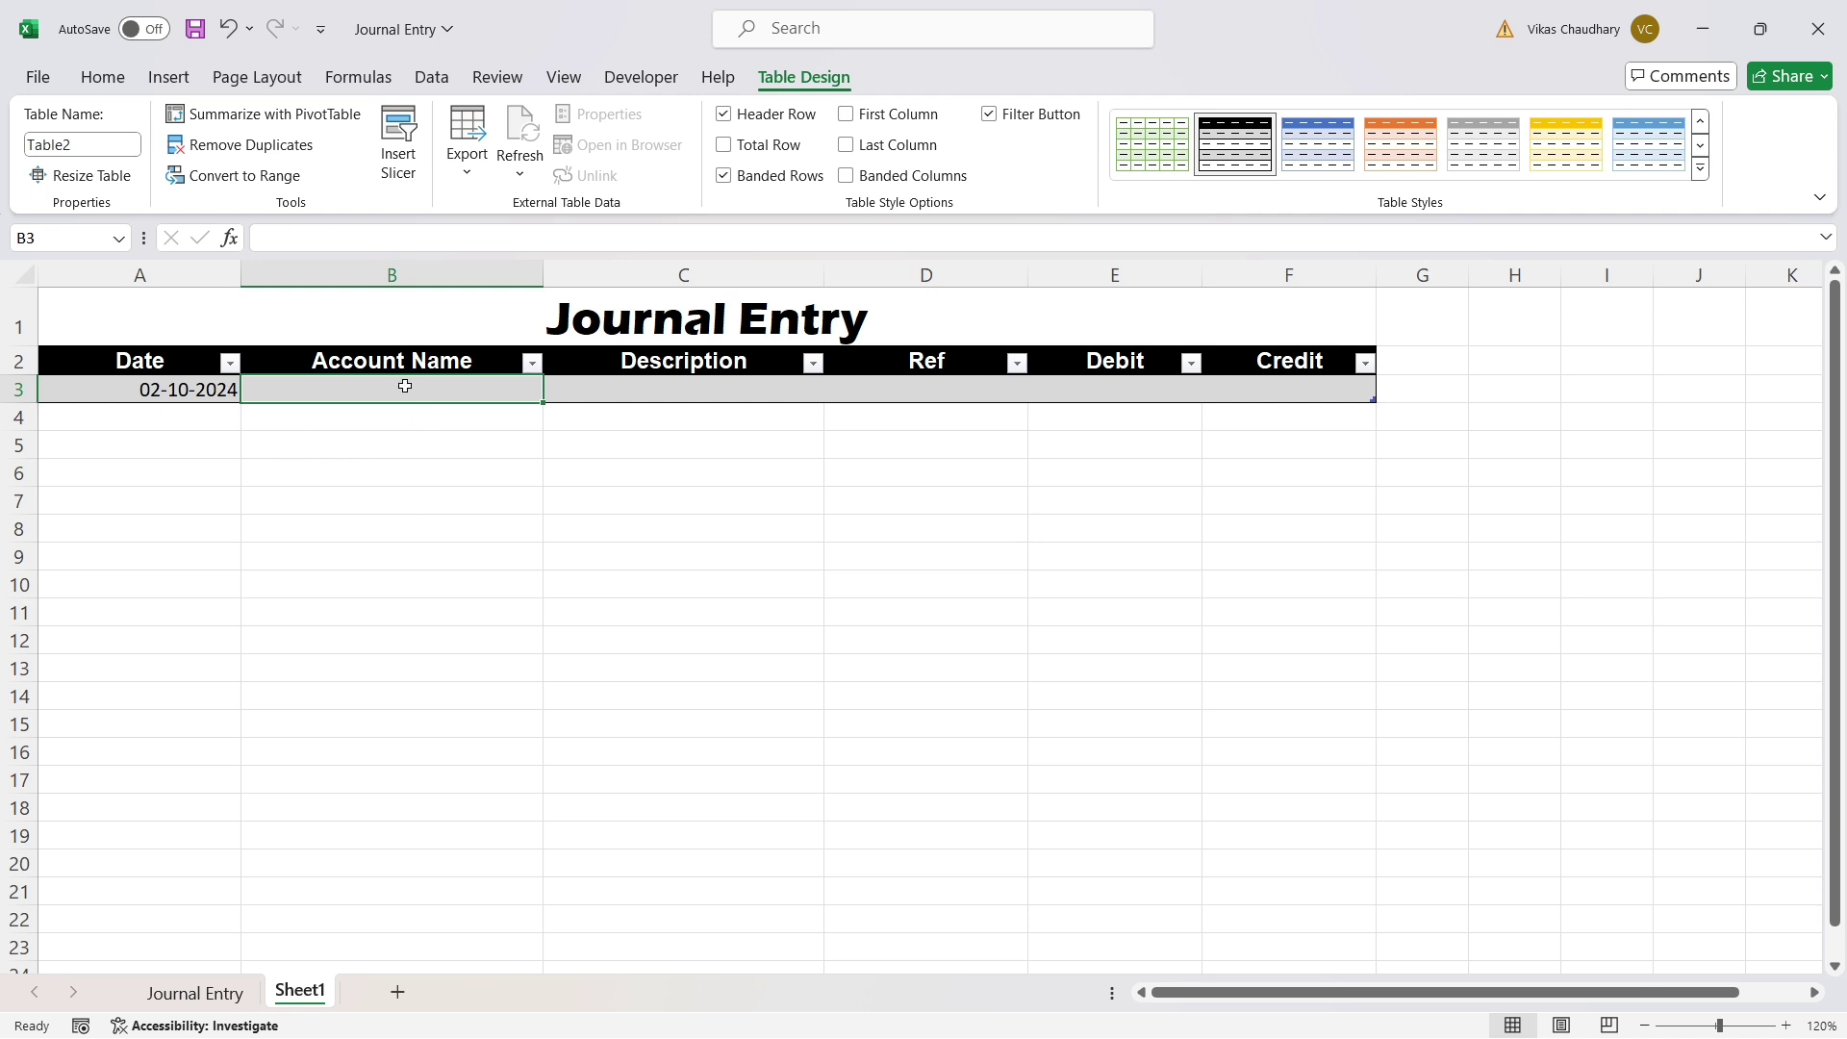
Enter Cash as the account name in B3 and "Recieved from" plus the payer's first name as the description in C3.
type("Cash")
key("Tab")
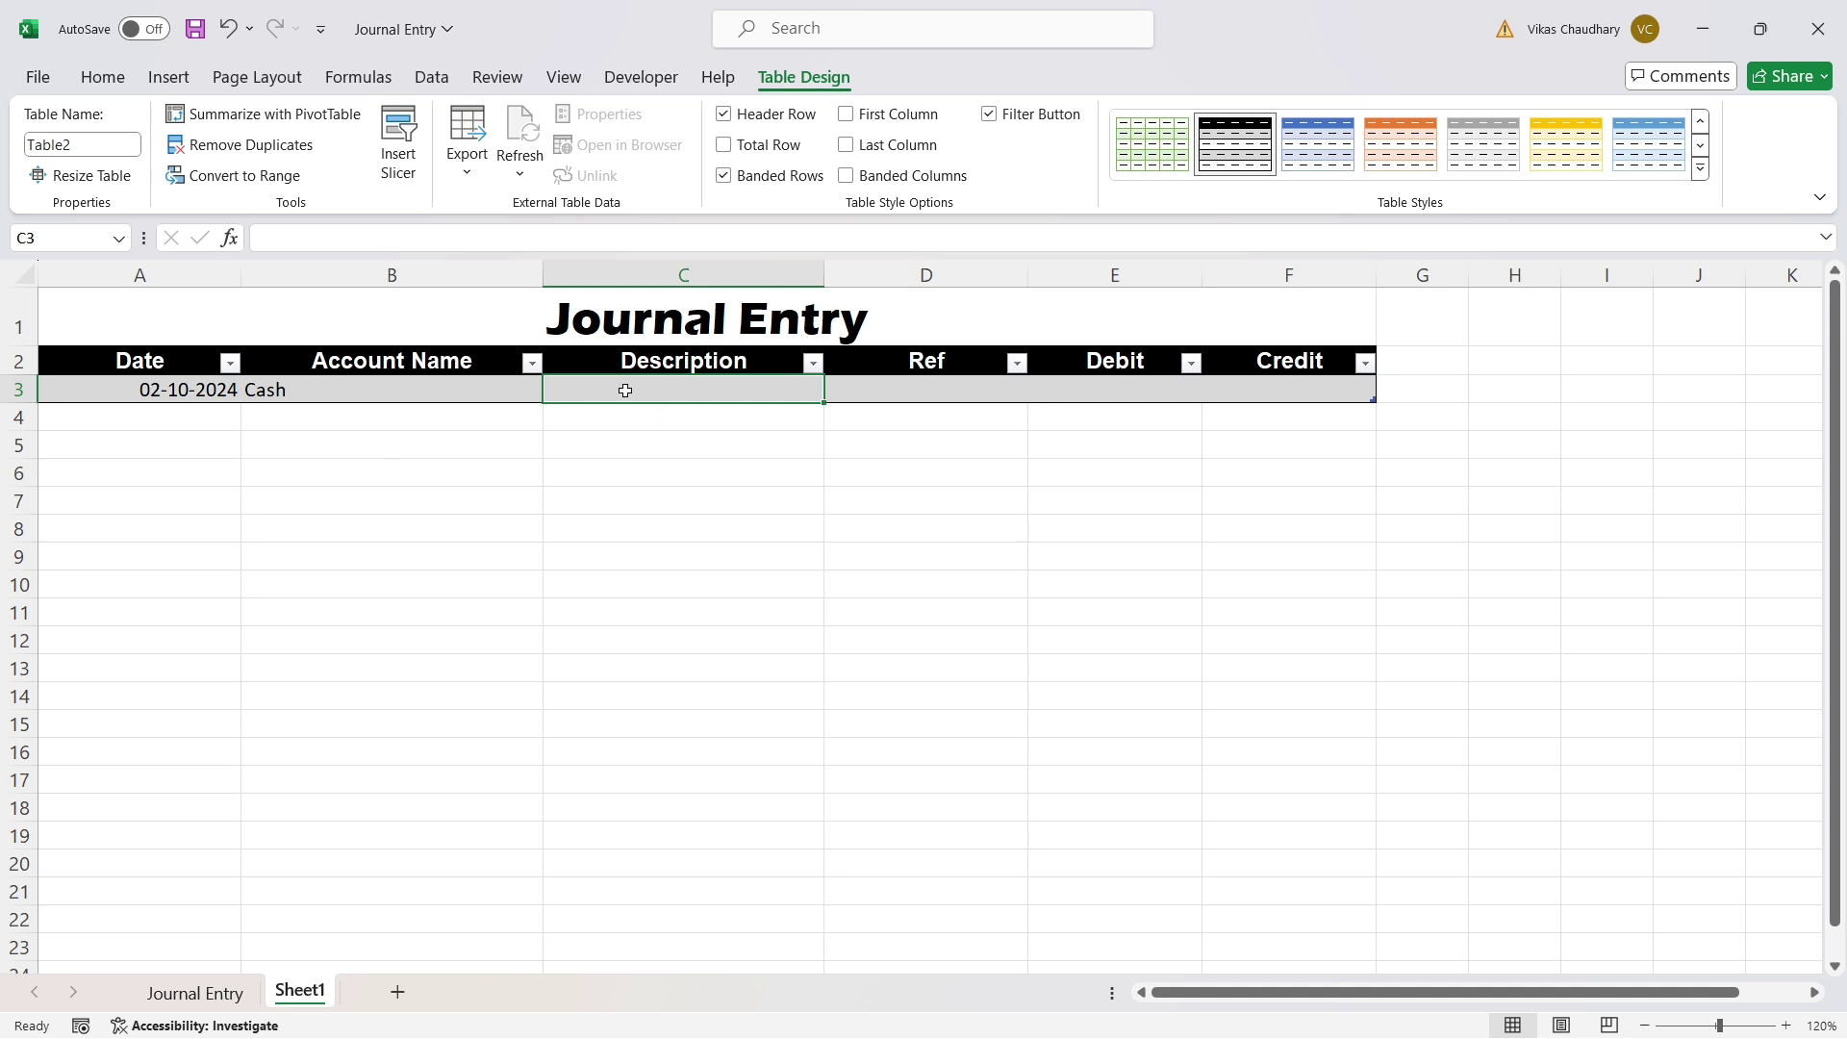
type("R")
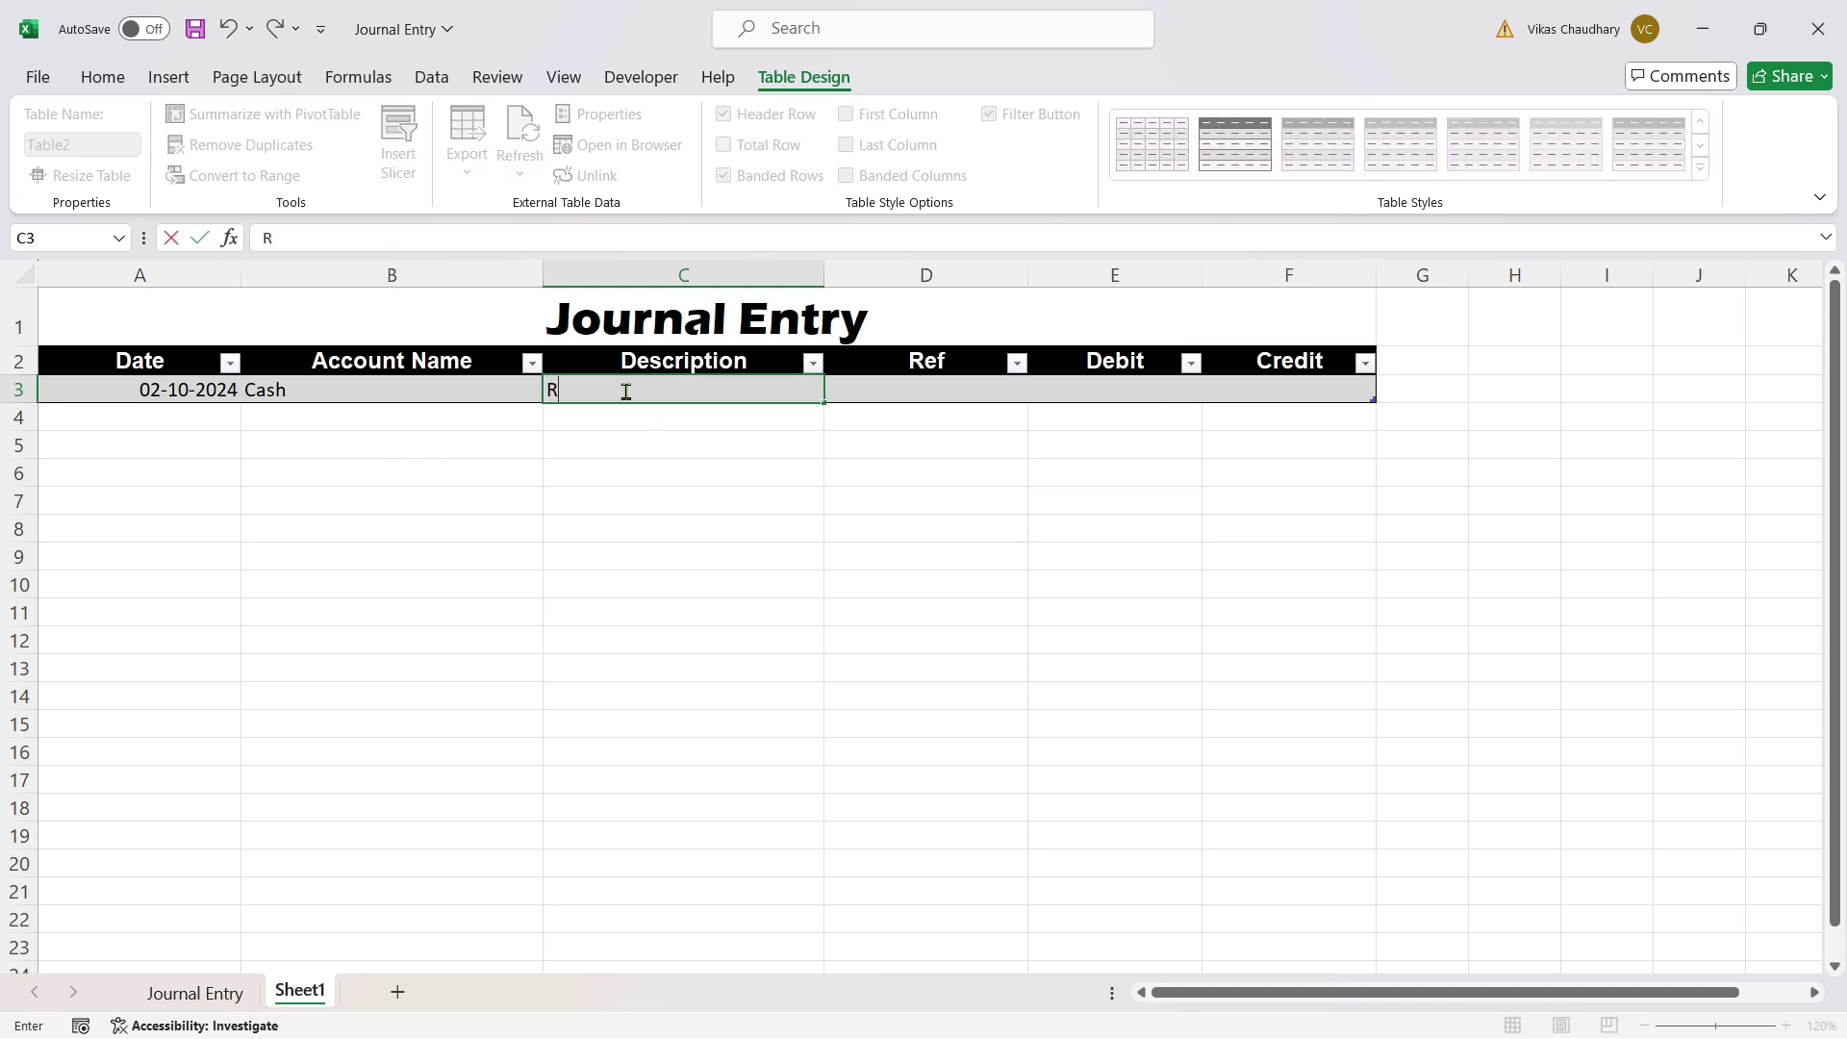
type("ecieved from Taru")
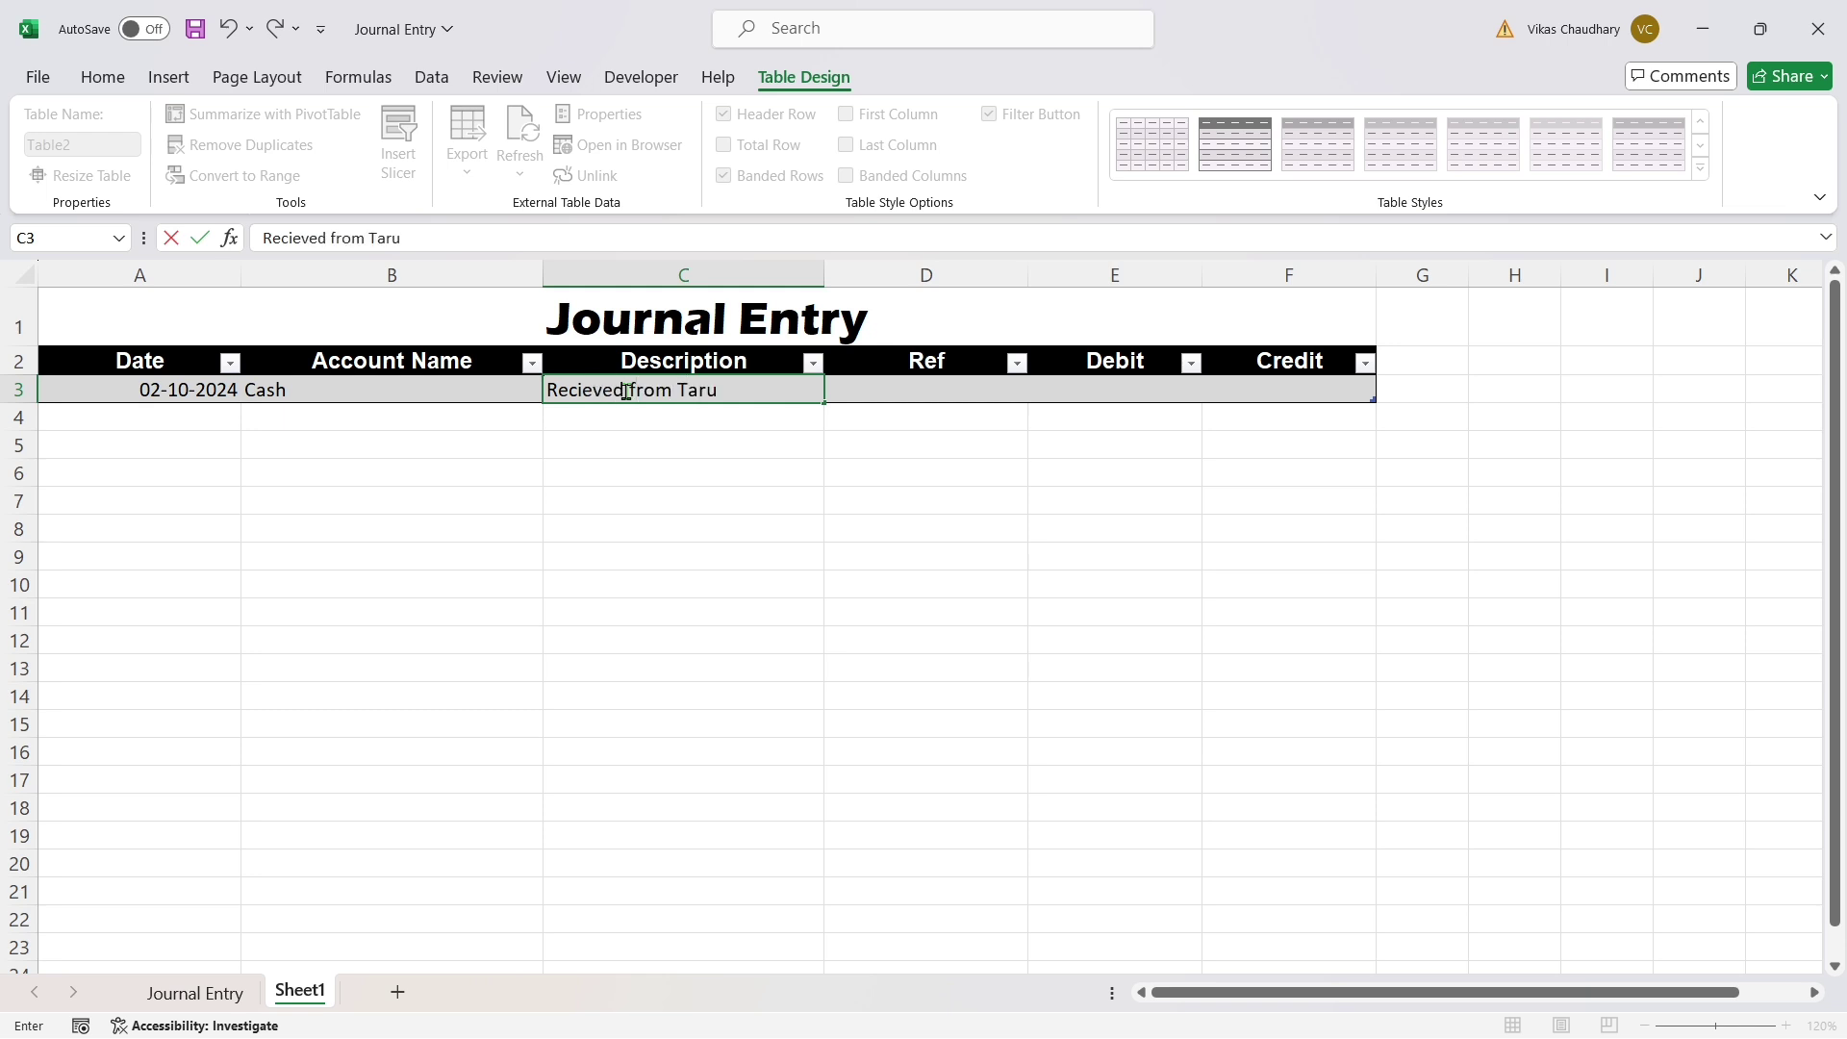
type("n")
key("Tab")
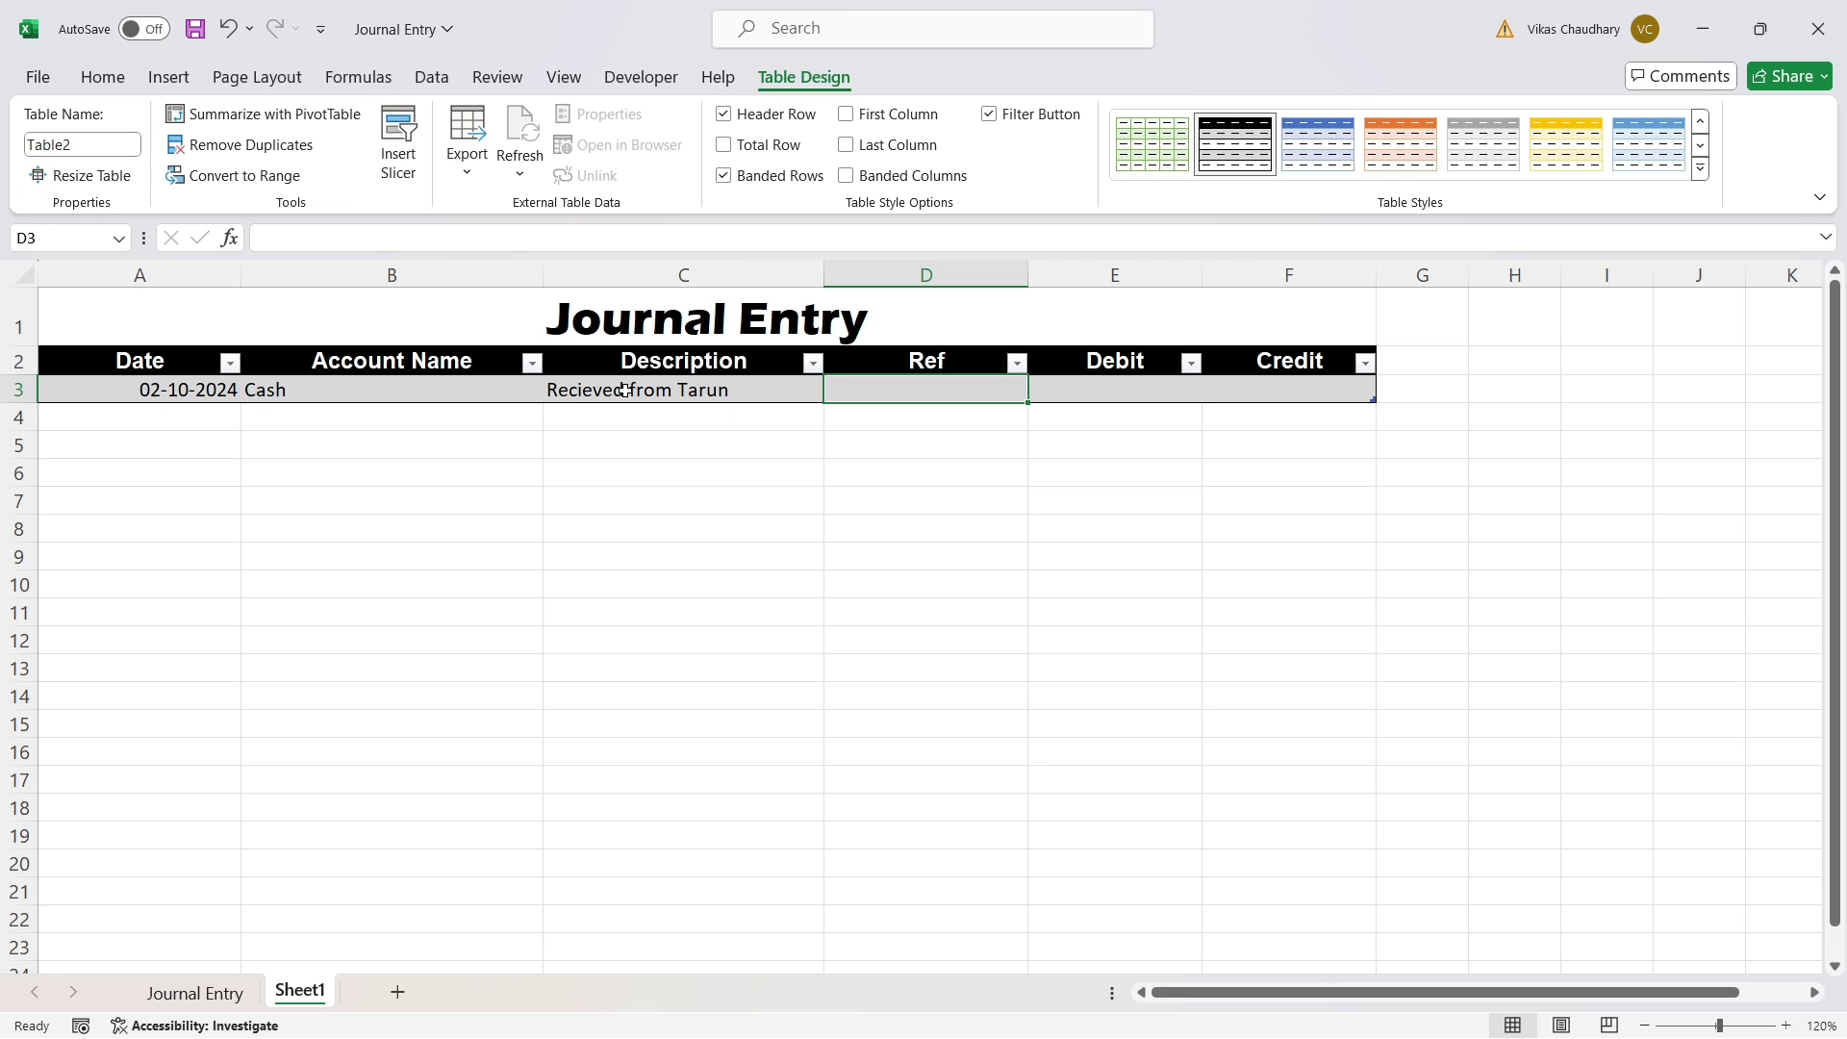
Complete the row 3 entry with the reference Trans and a debit of 100000.
type("Trans")
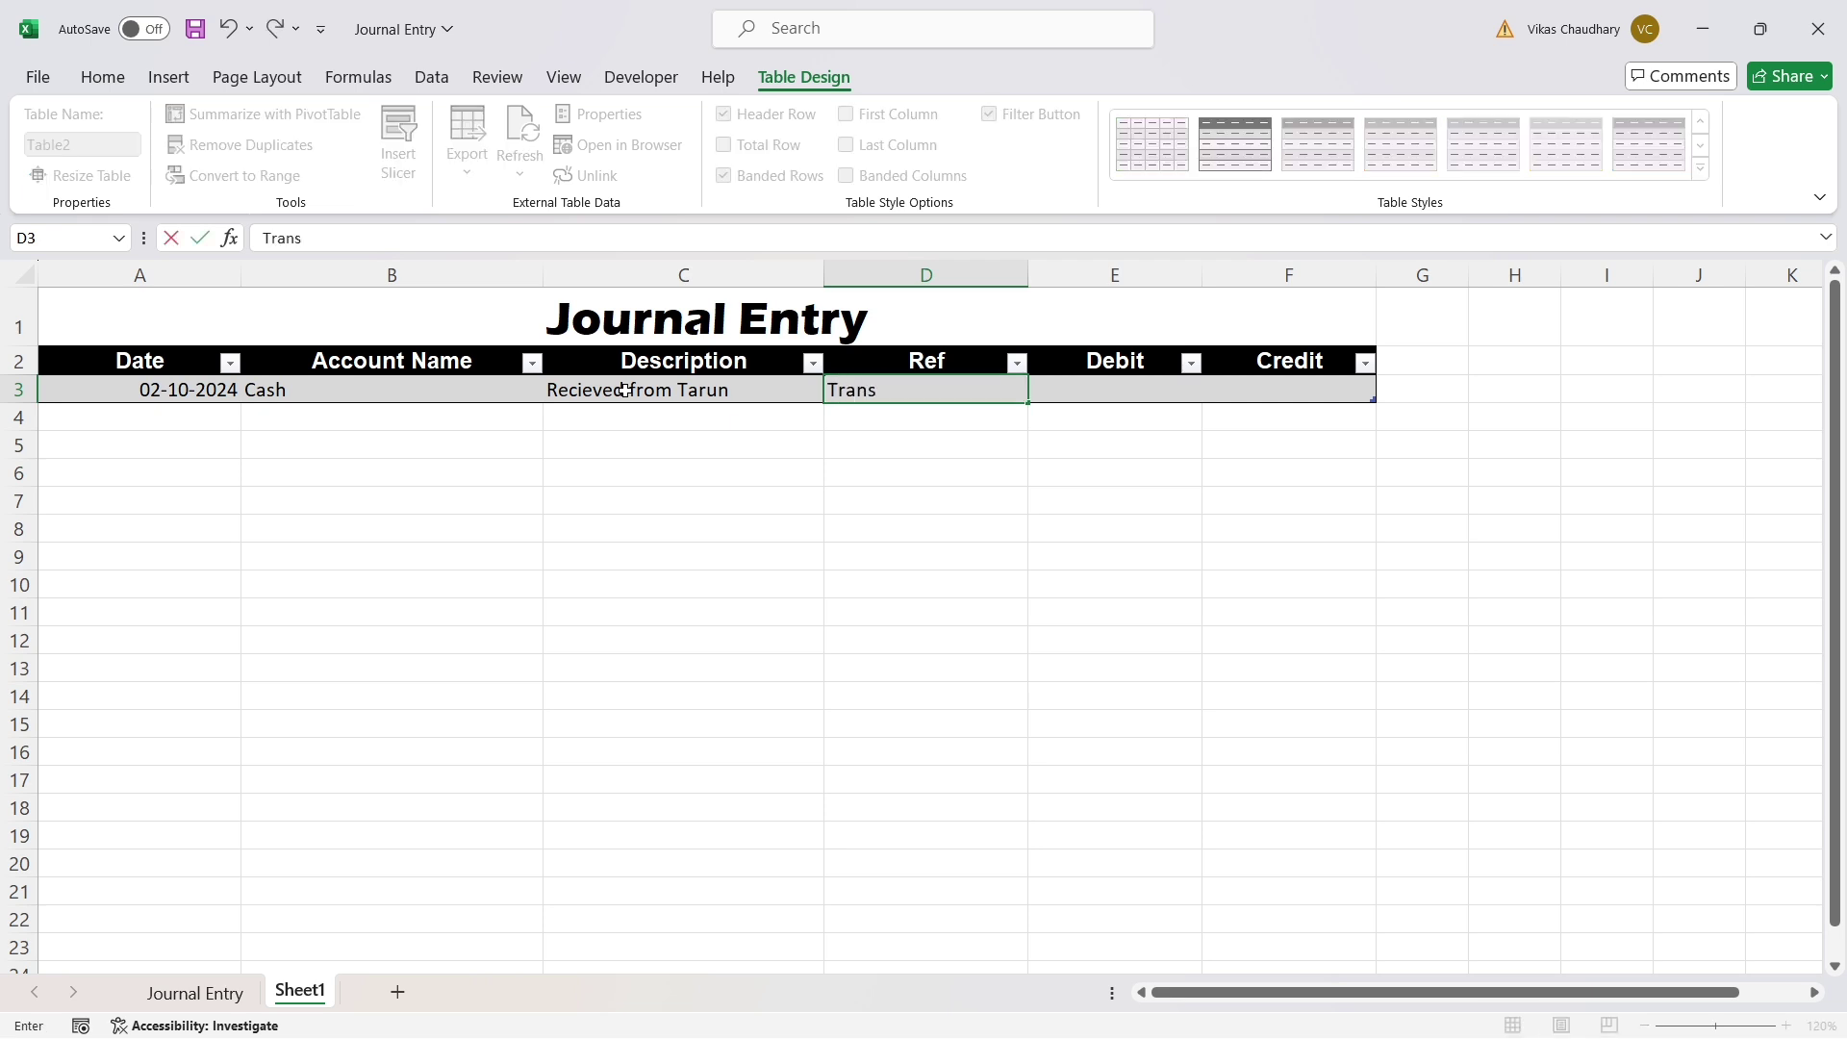
key("Tab")
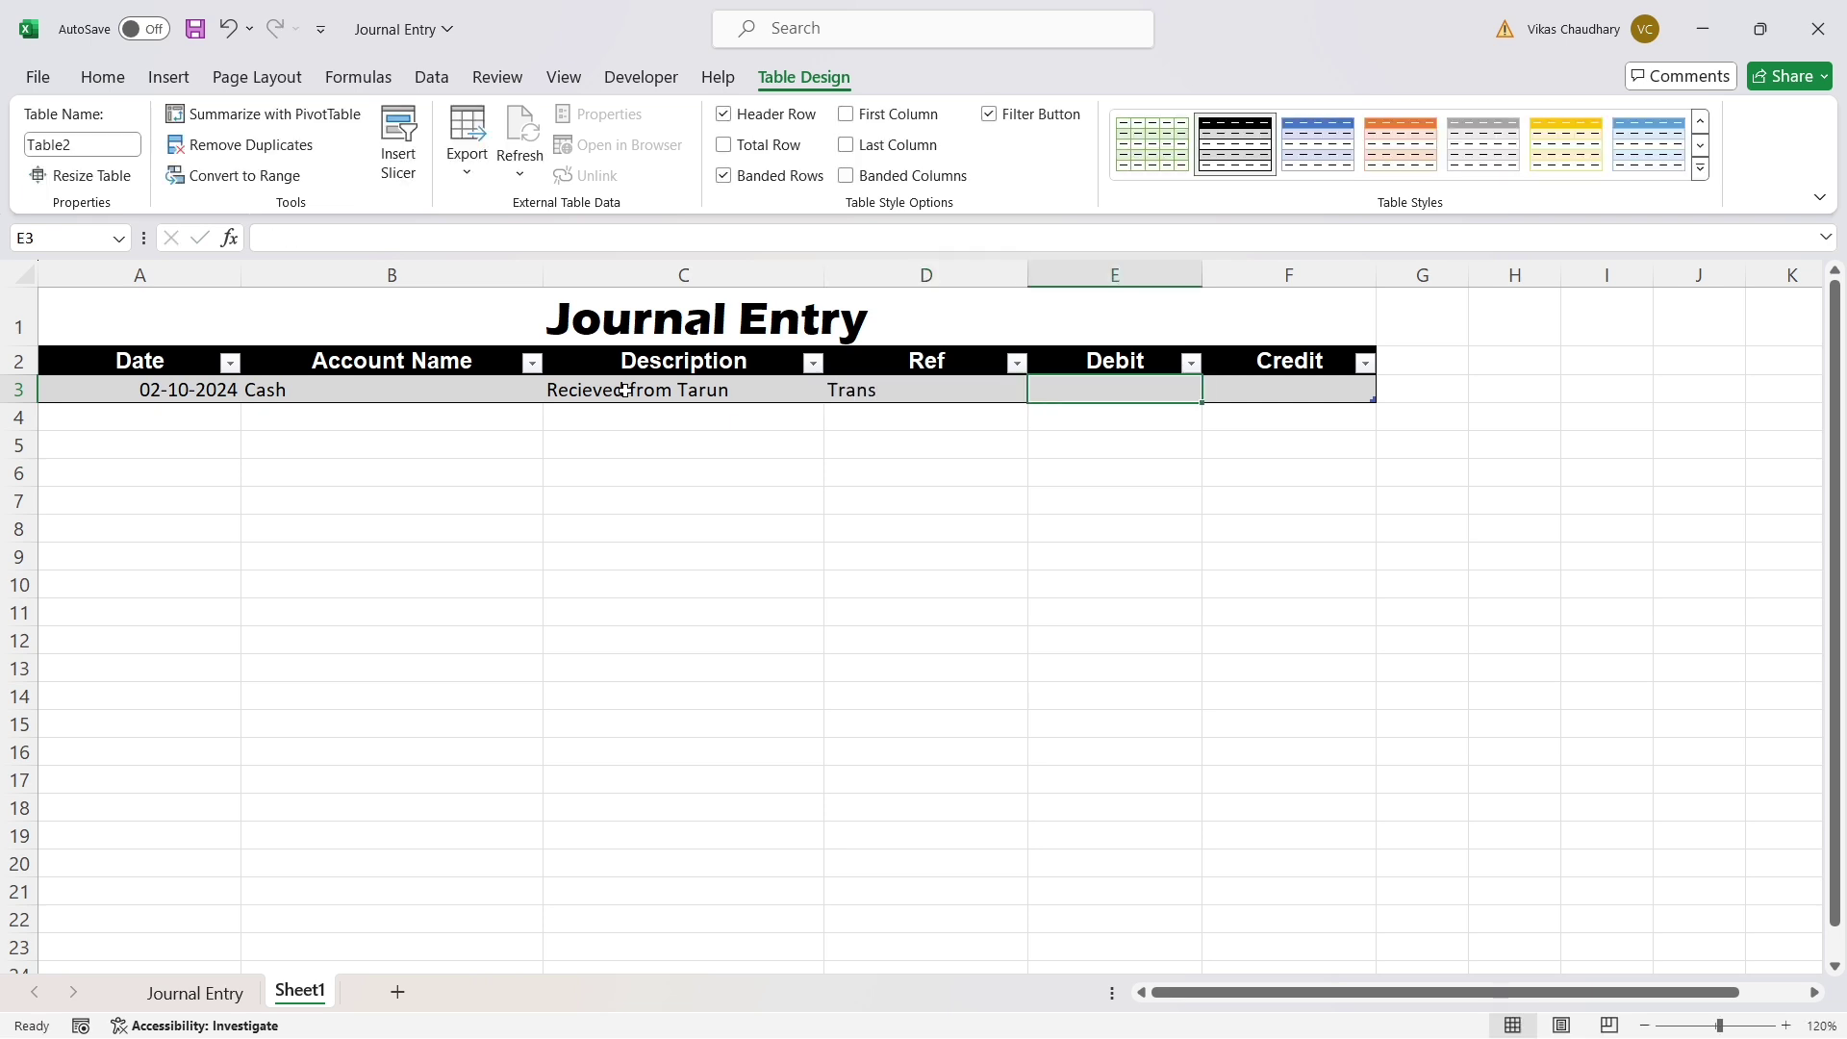
type("100000")
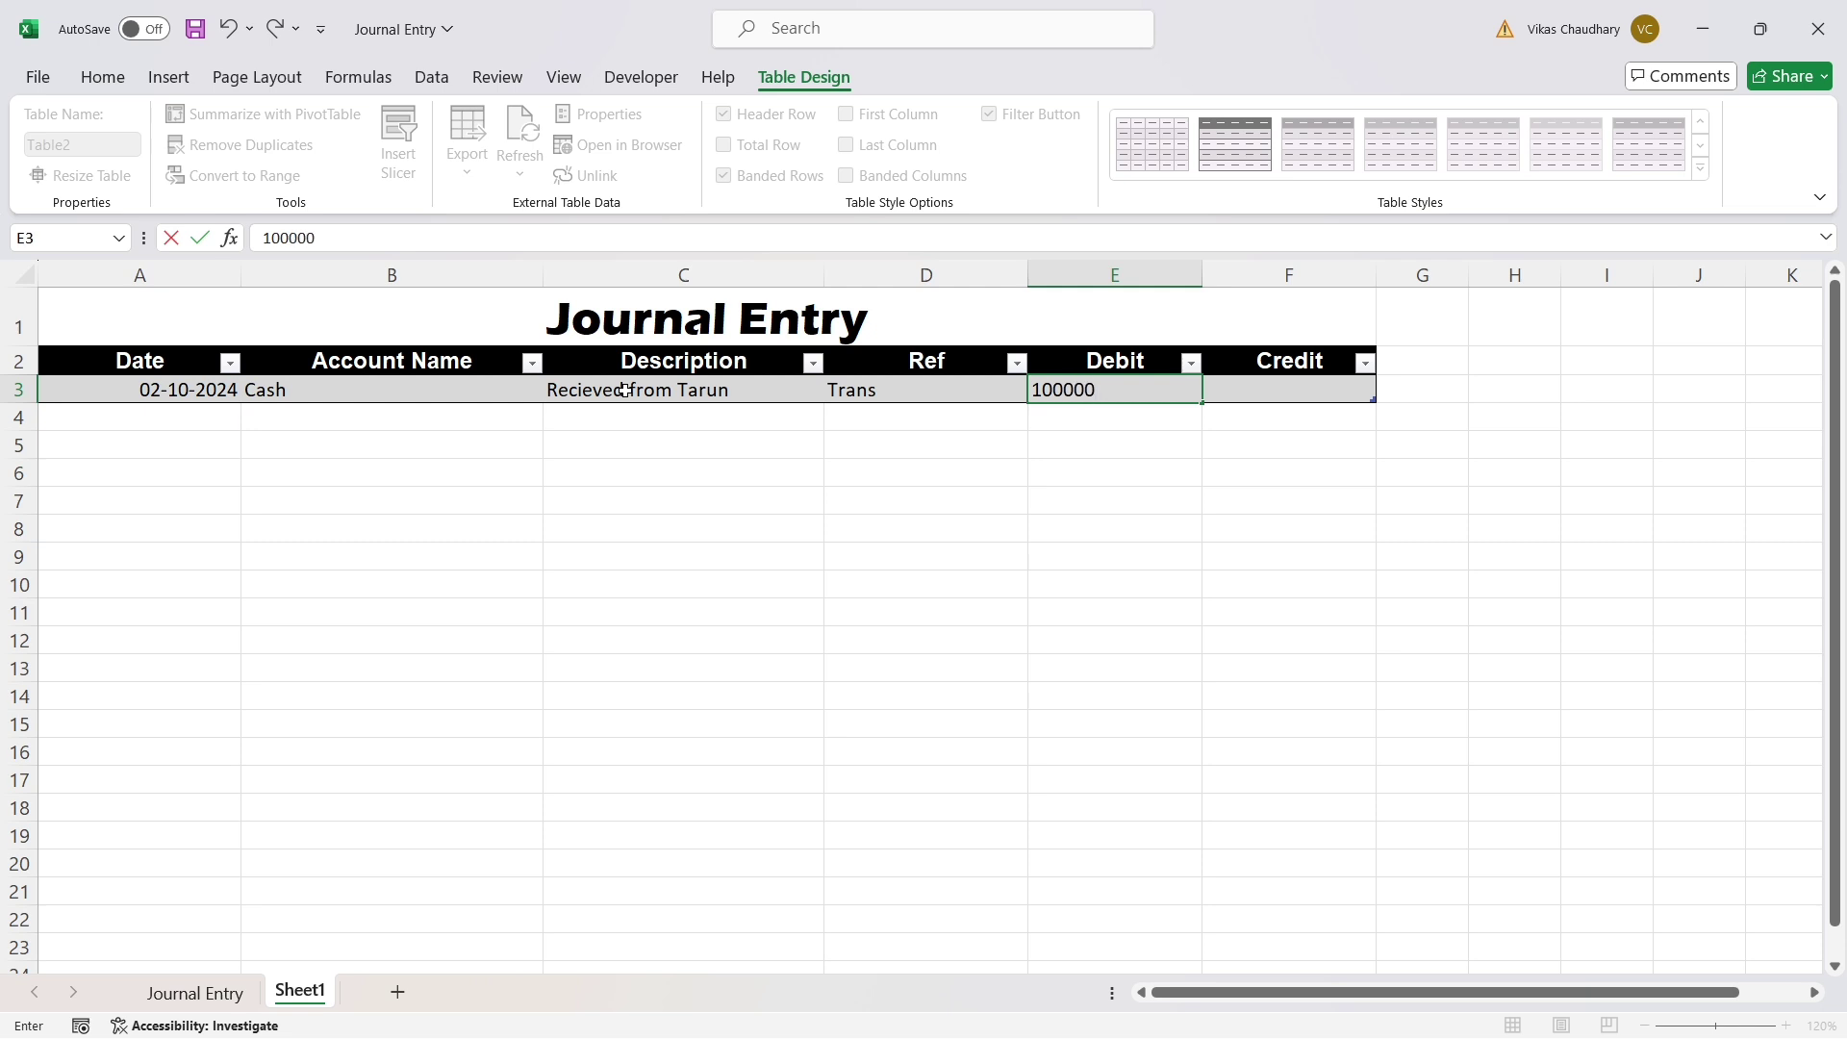
key("Return")
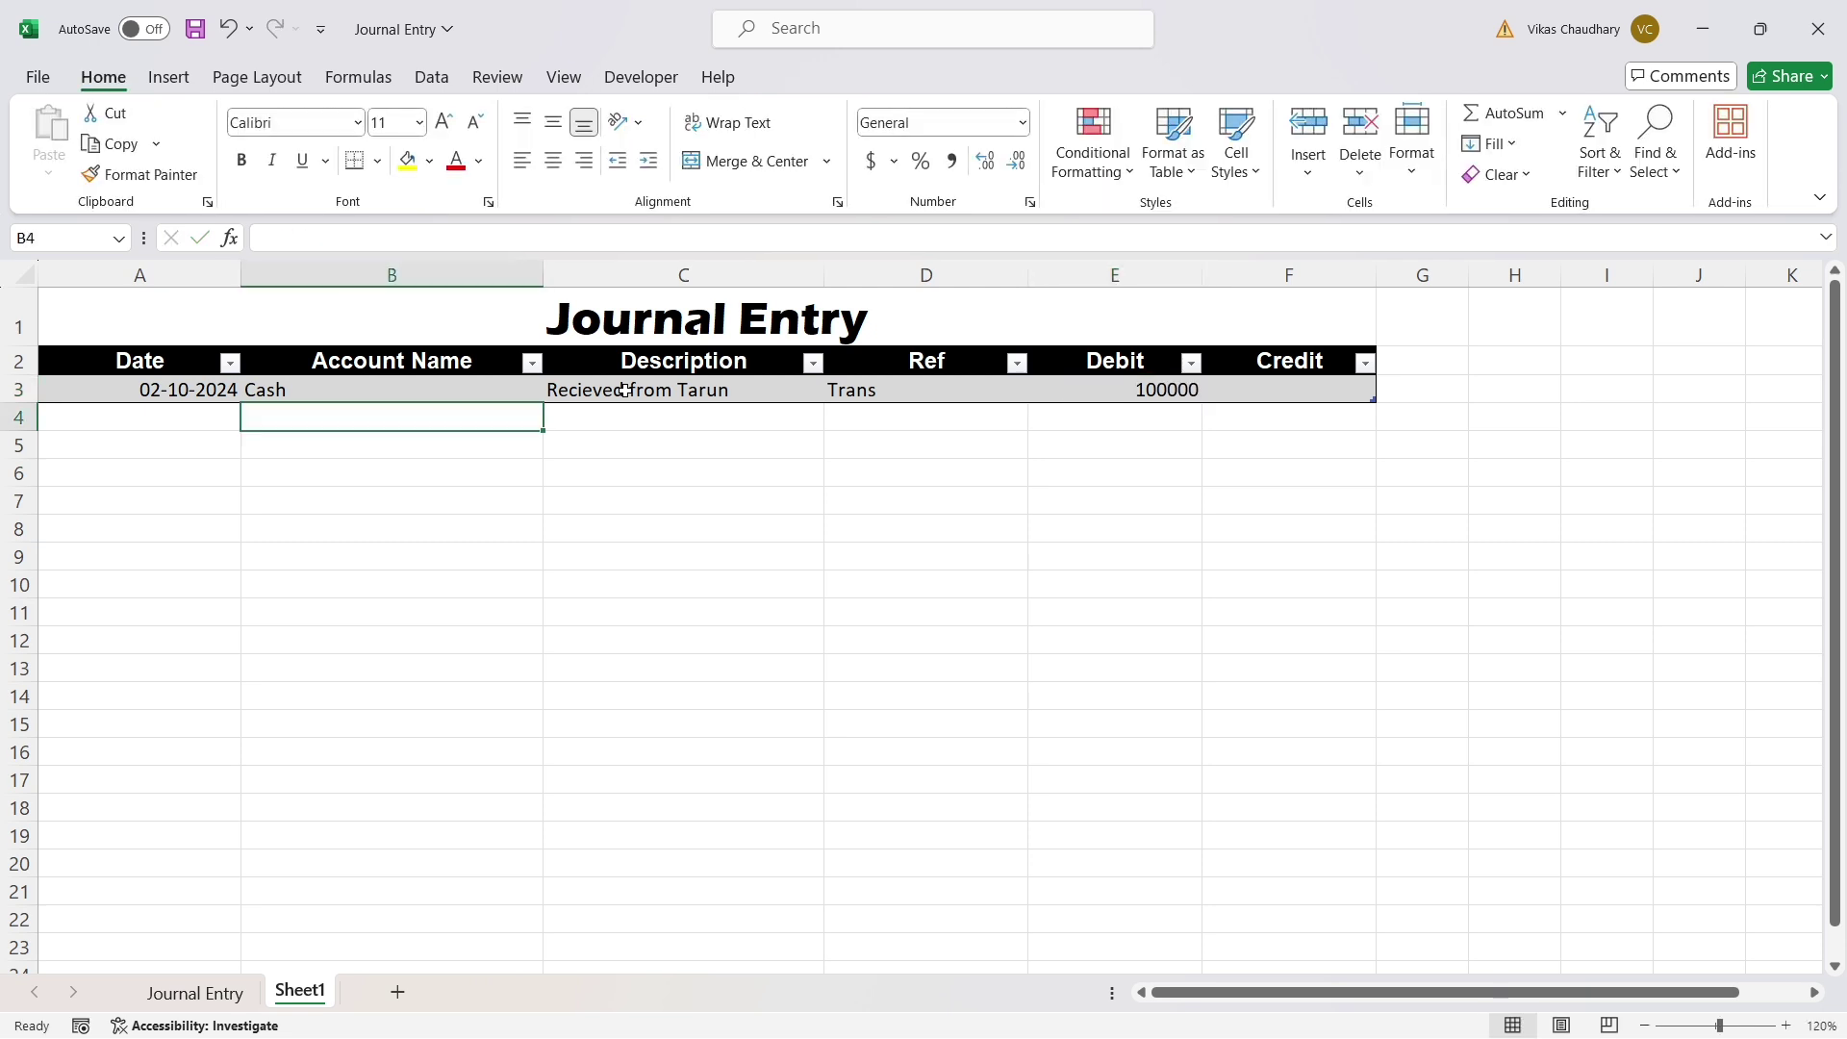
Add a row 4 entry dated 02-10-2024 with the payer's first name as the account name.
key("Left")
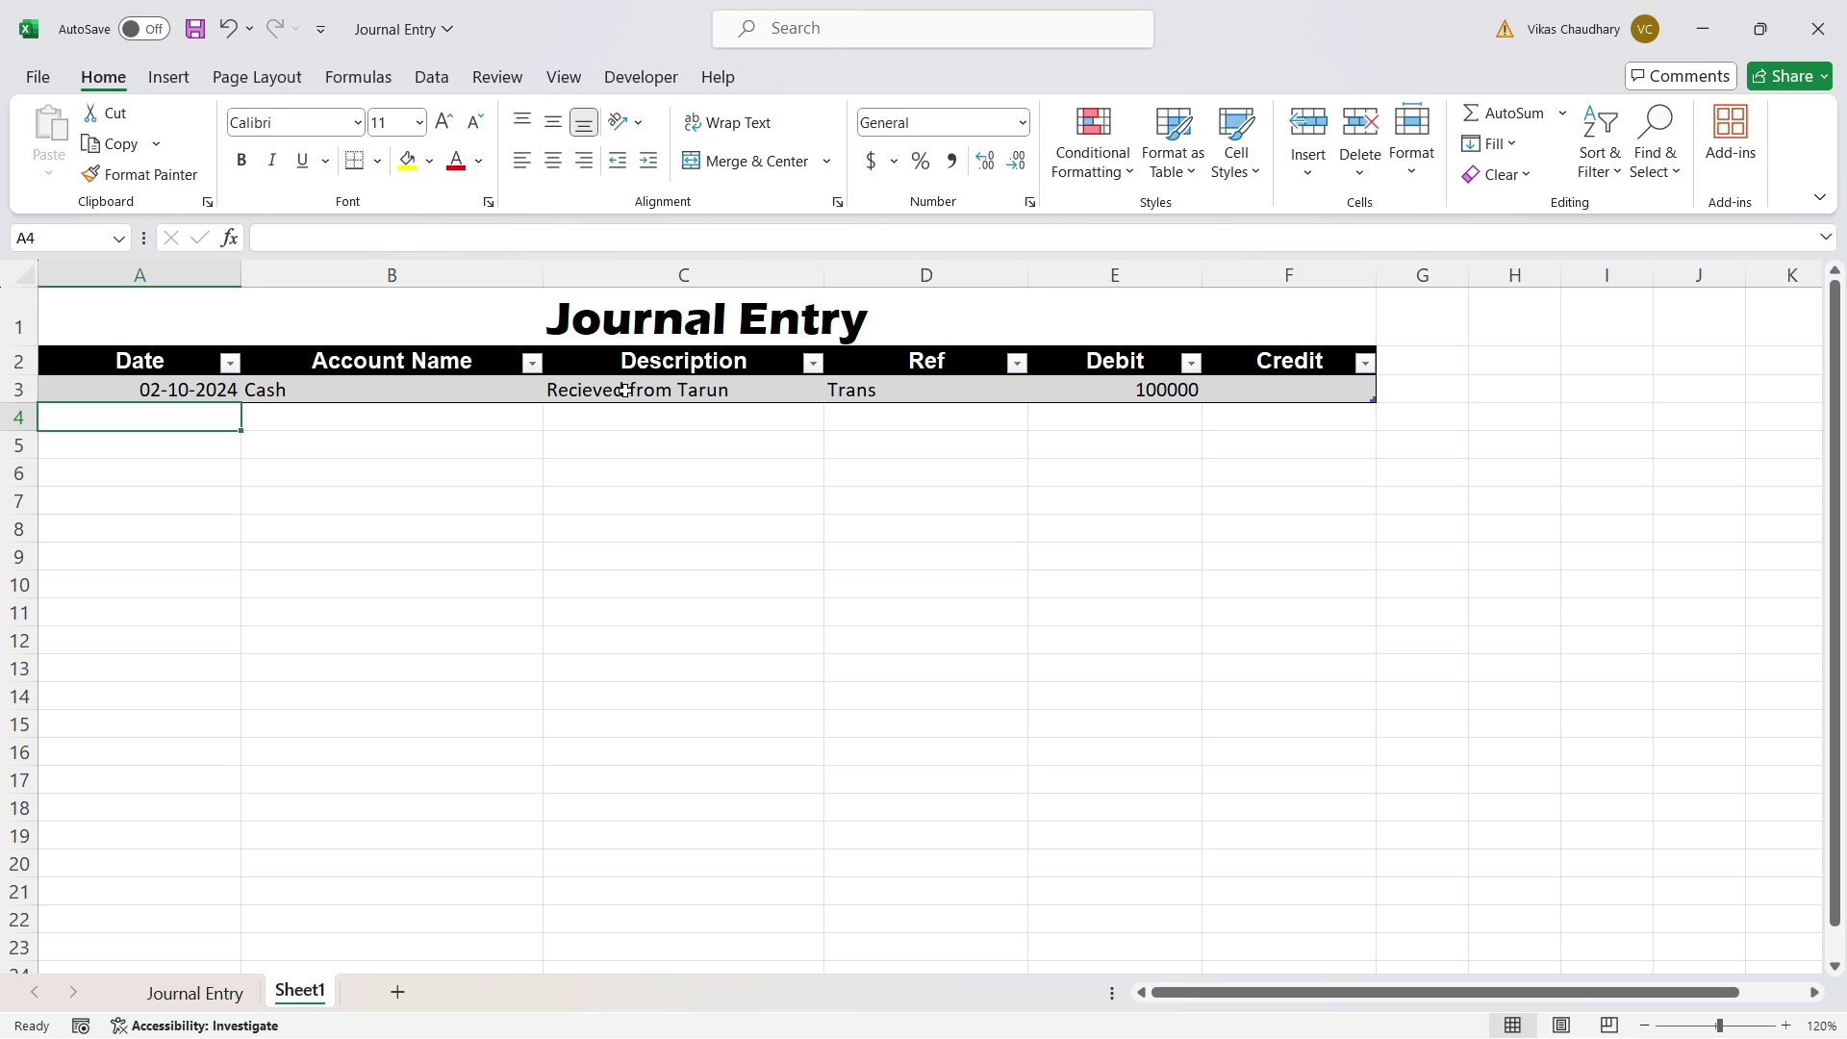
type("02-10-2024")
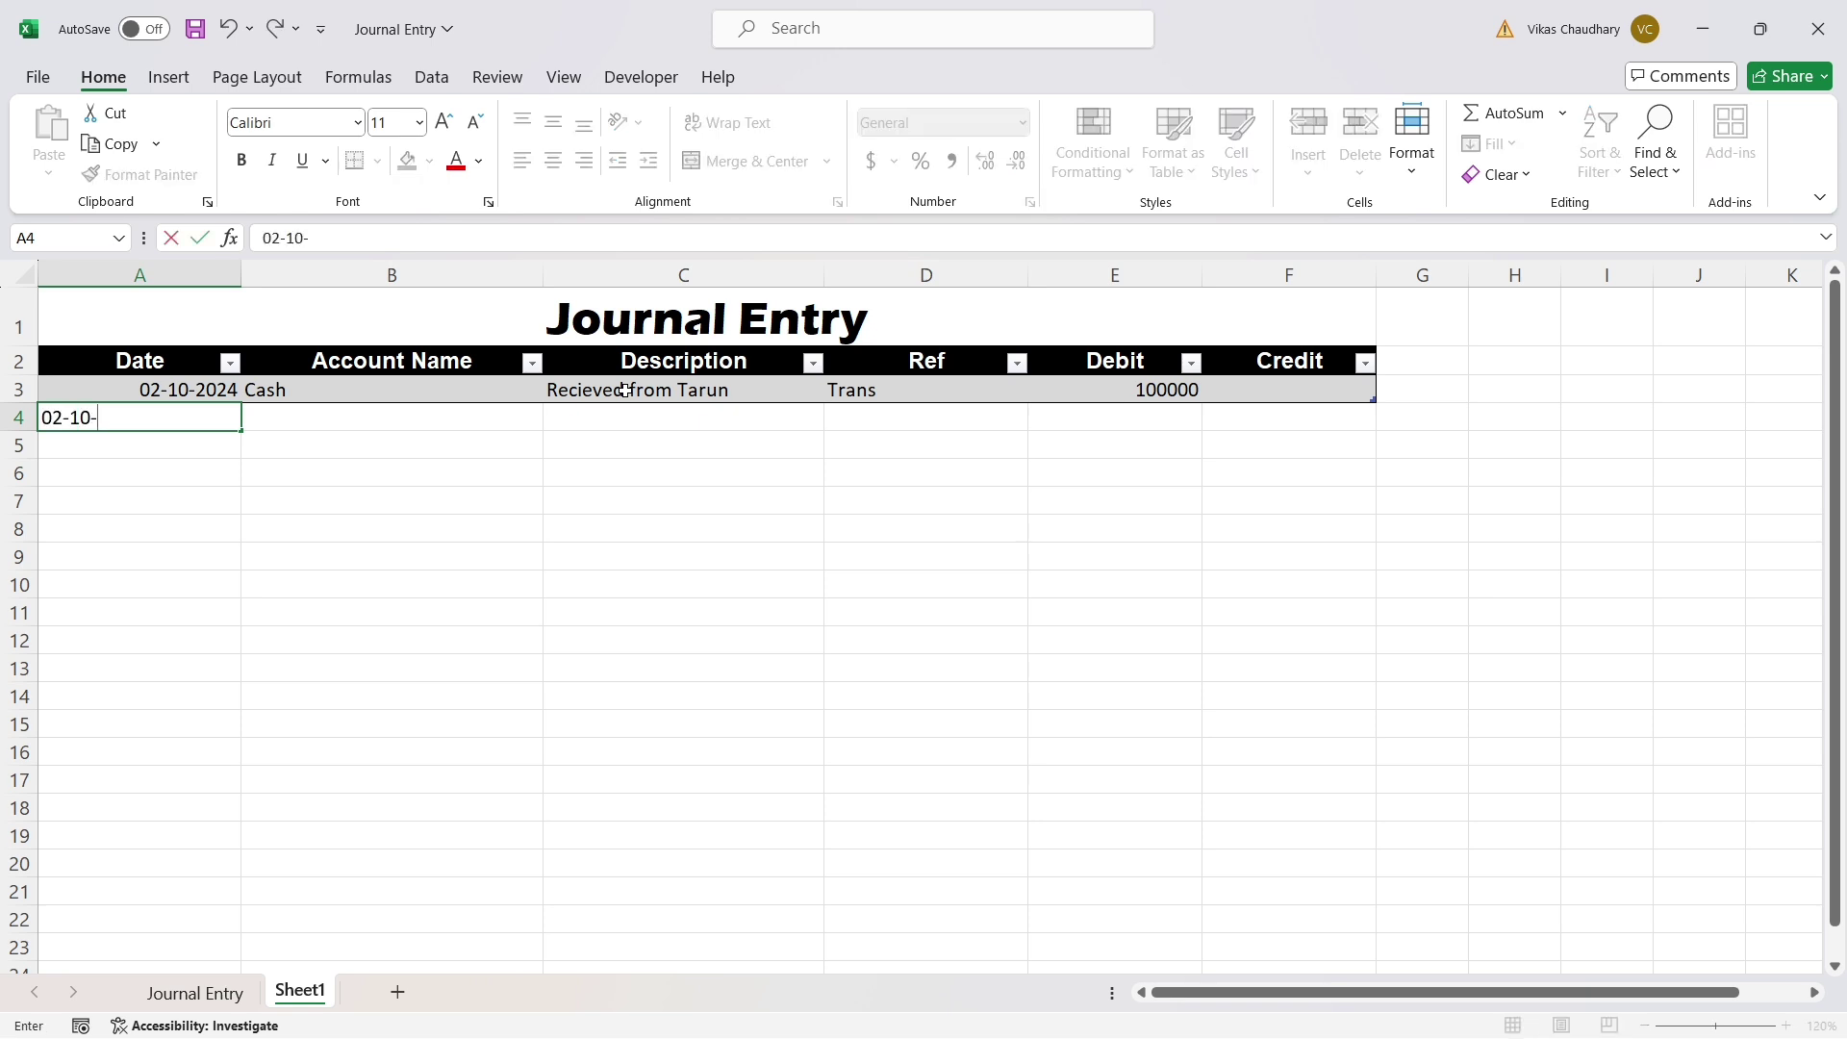
key("Tab")
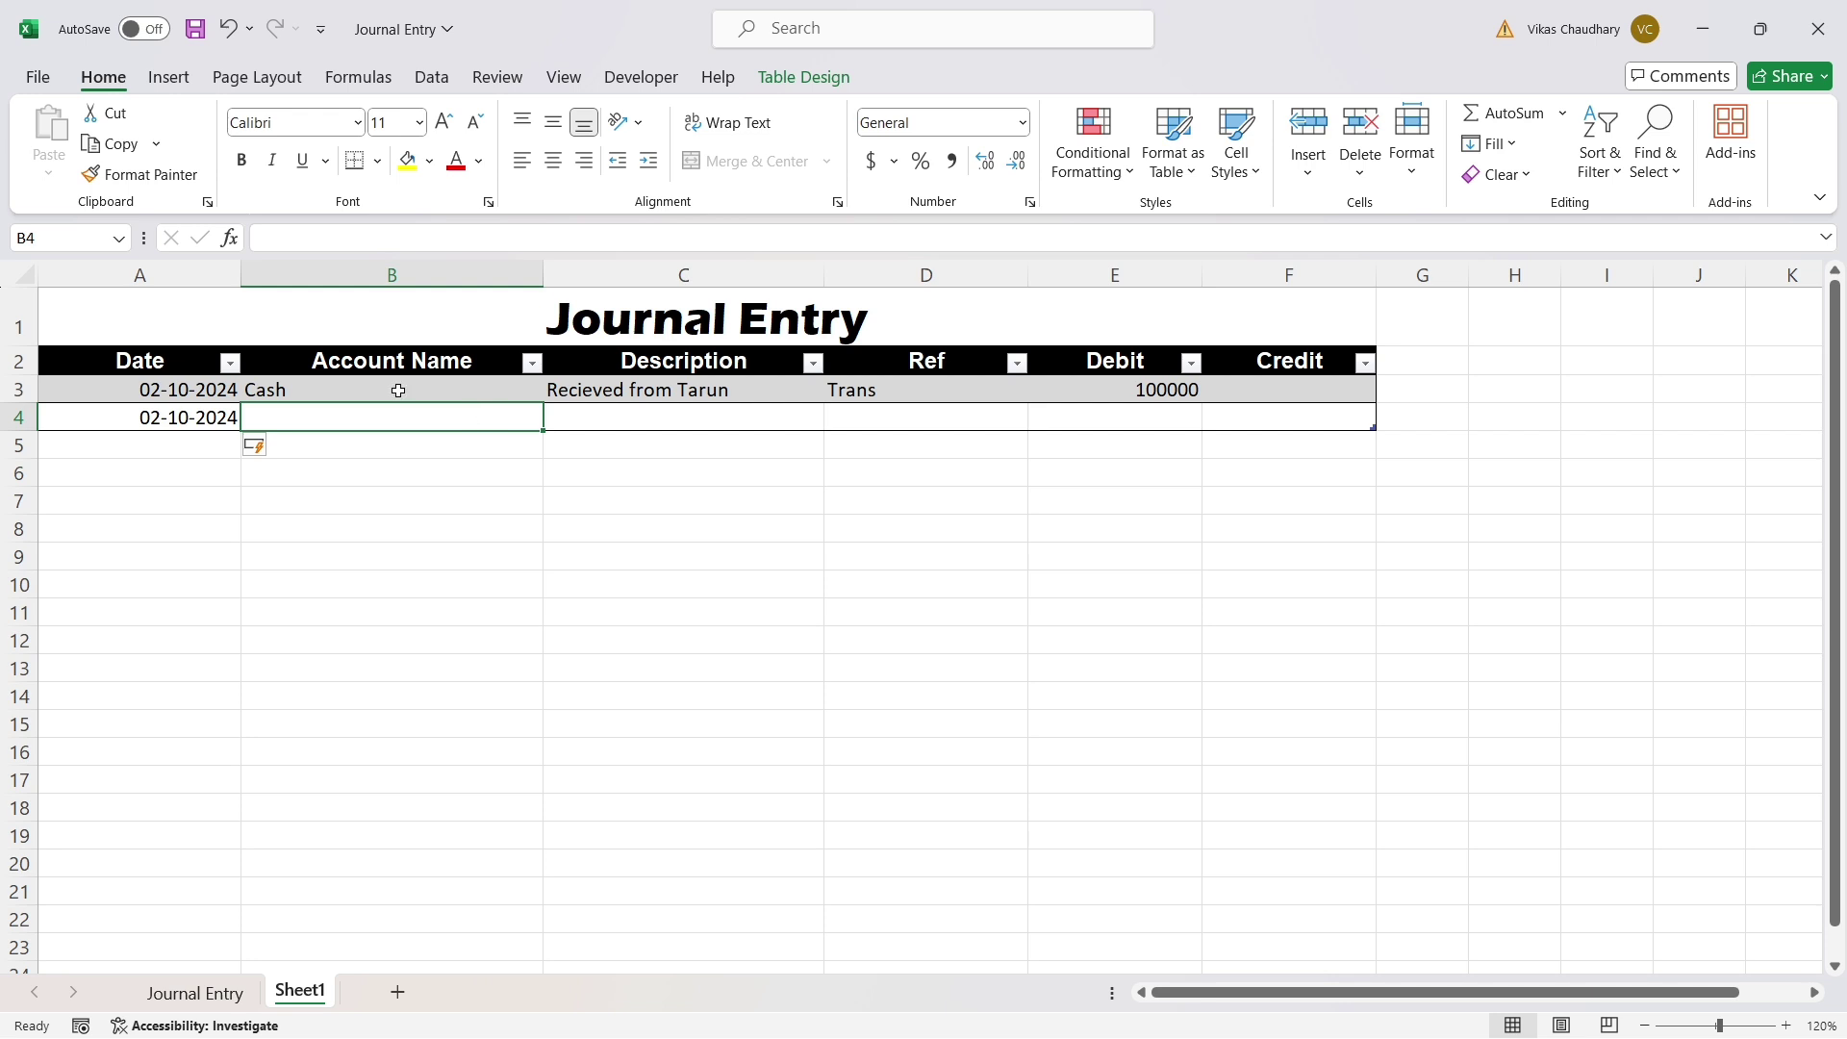
type("Tarun")
key("Tab")
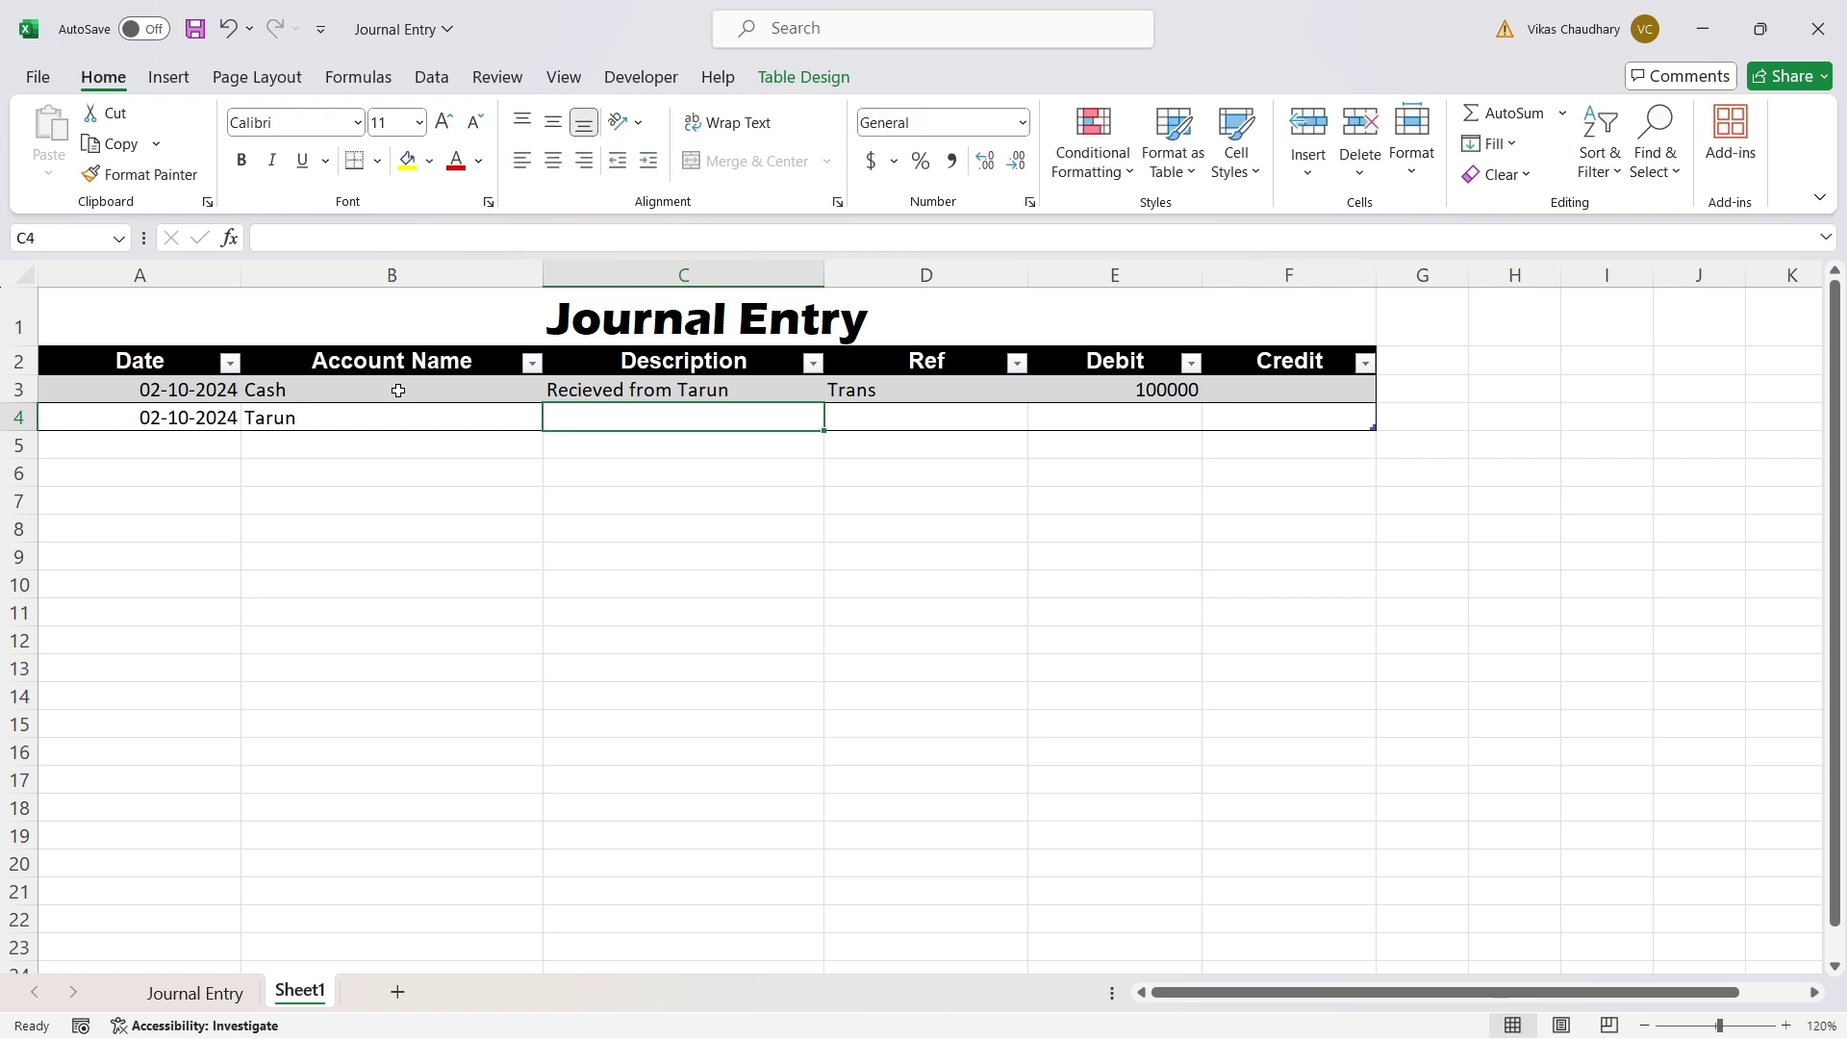
Enter Received Cash as the description in C4.
type("R")
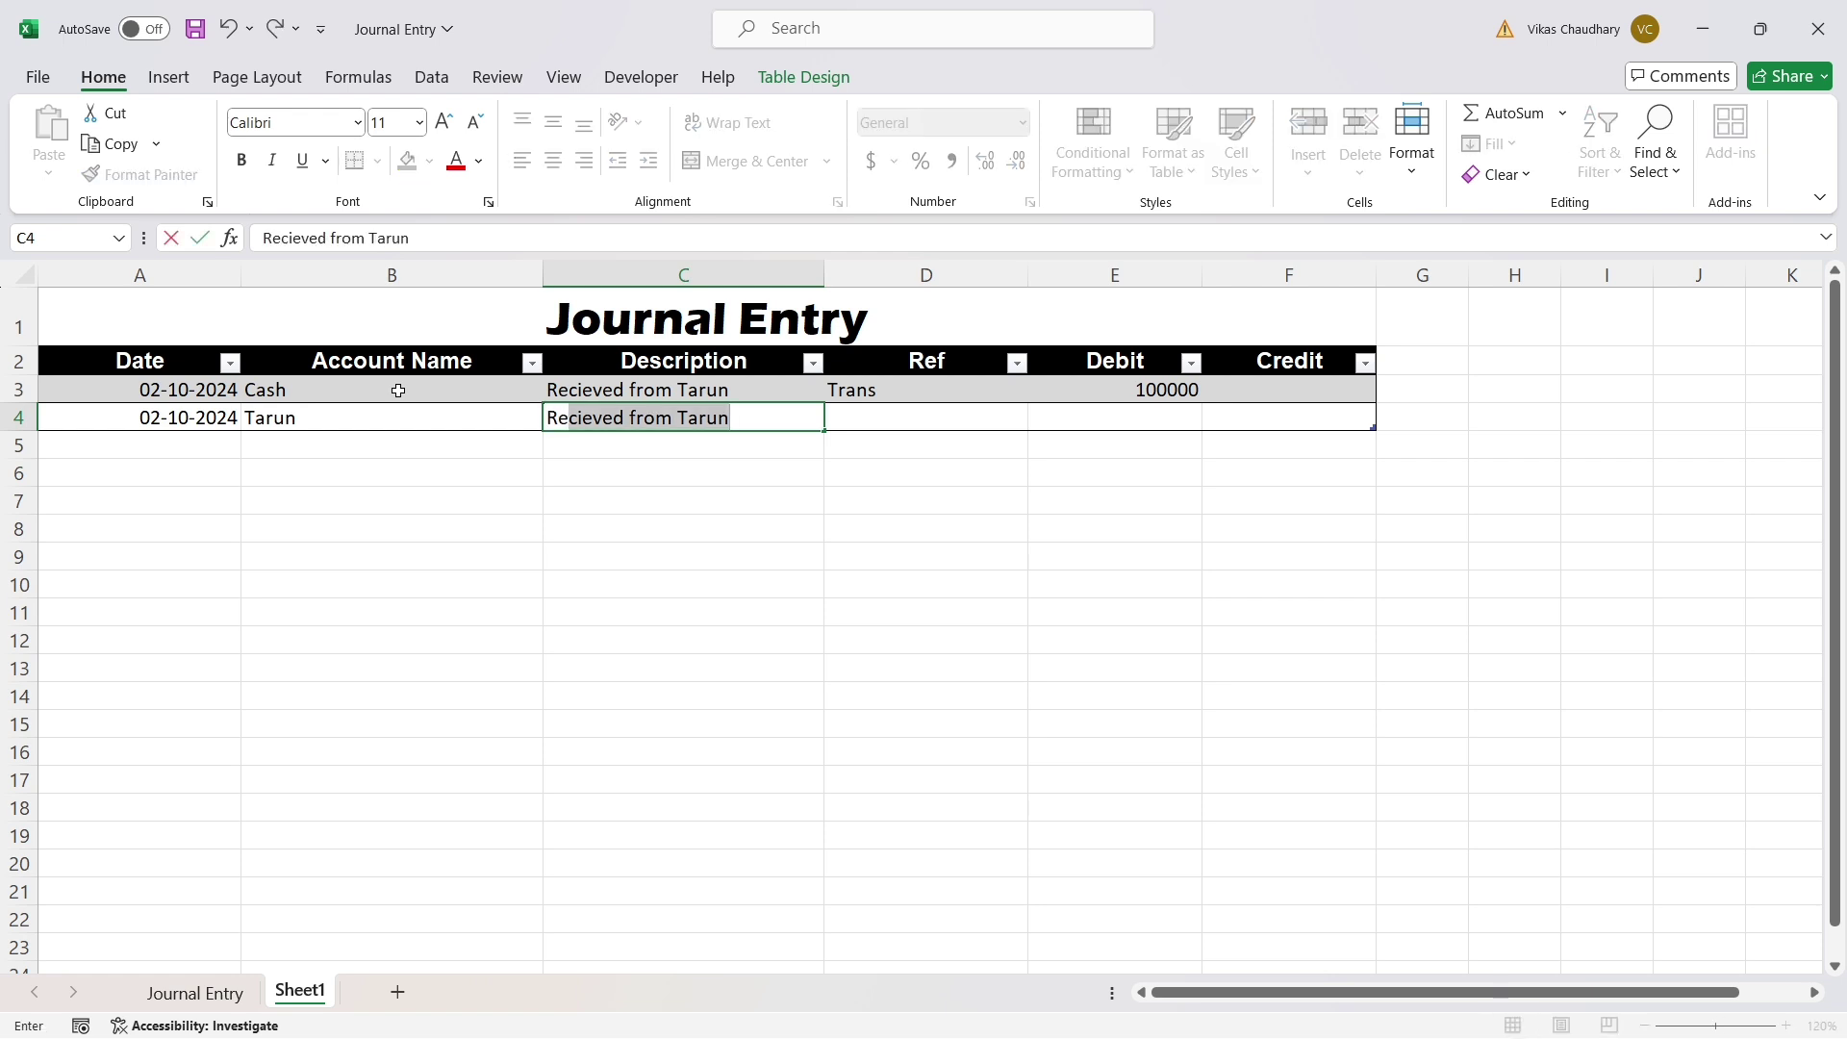
type("ecieved")
key("BackSpace")
type("ved ")
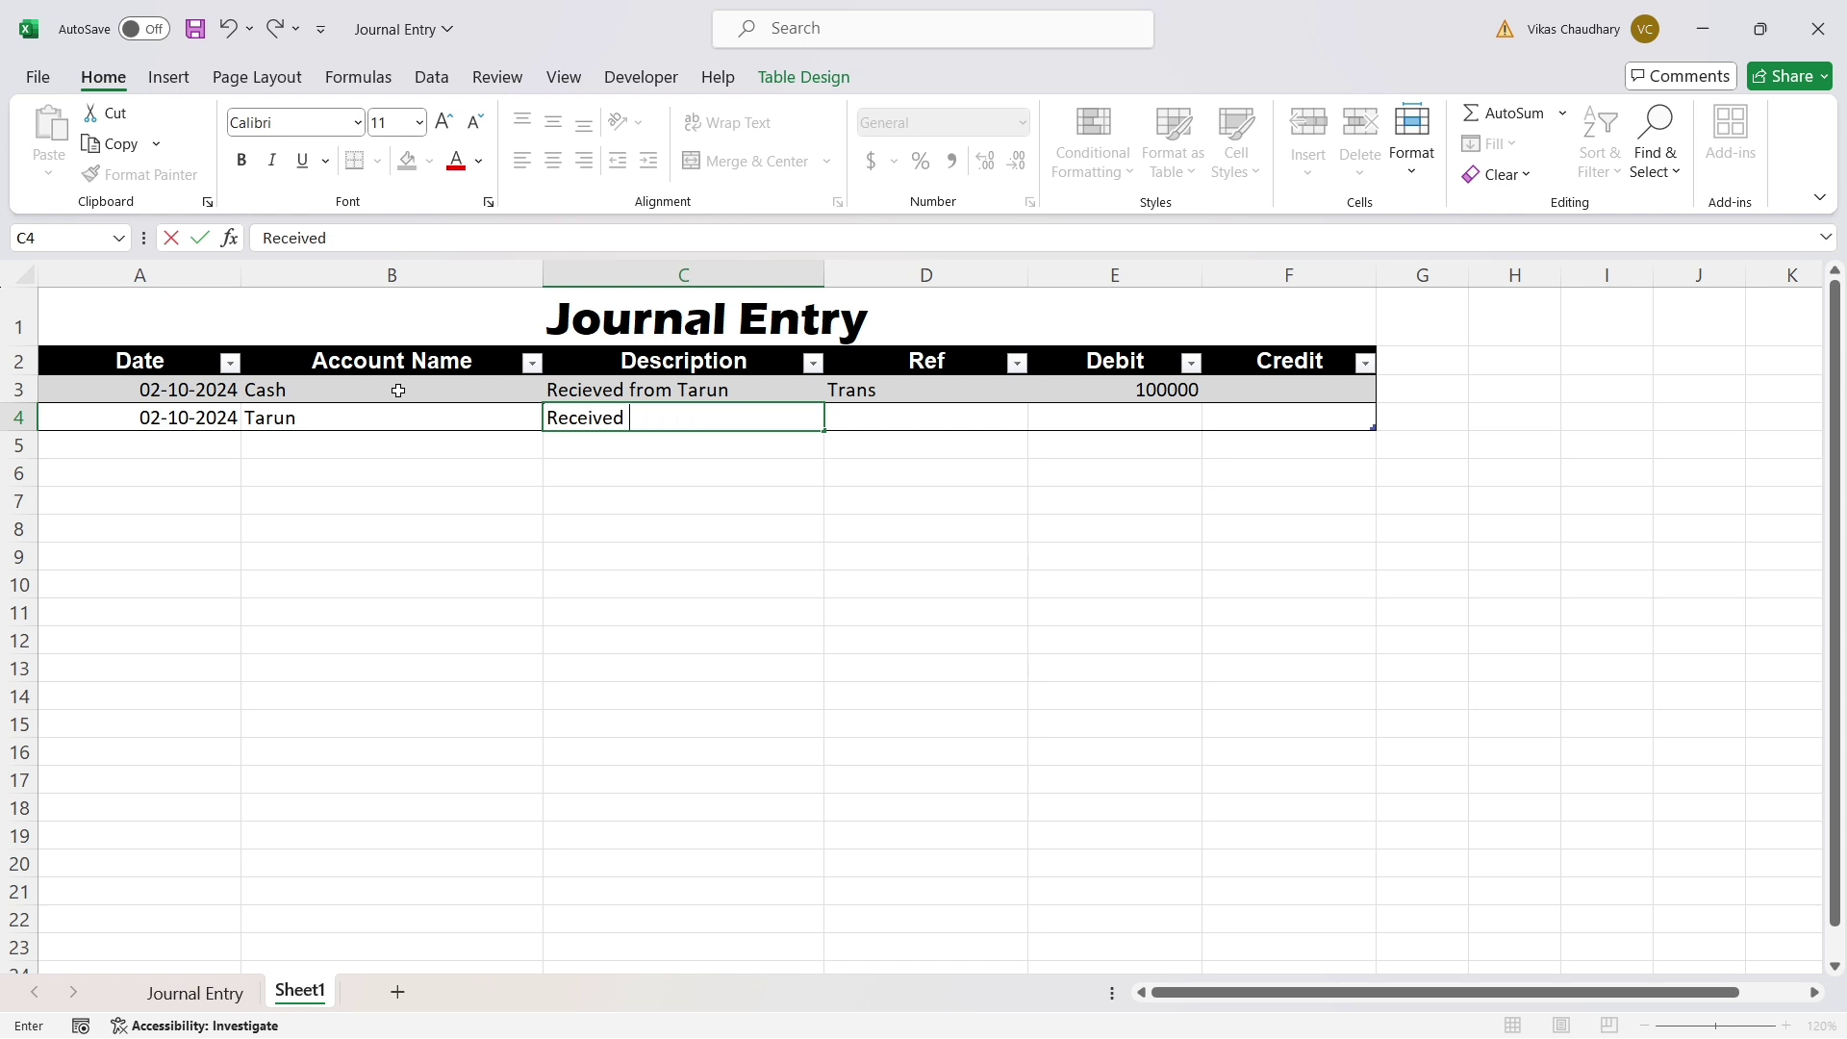
type("Cash")
key("Tab")
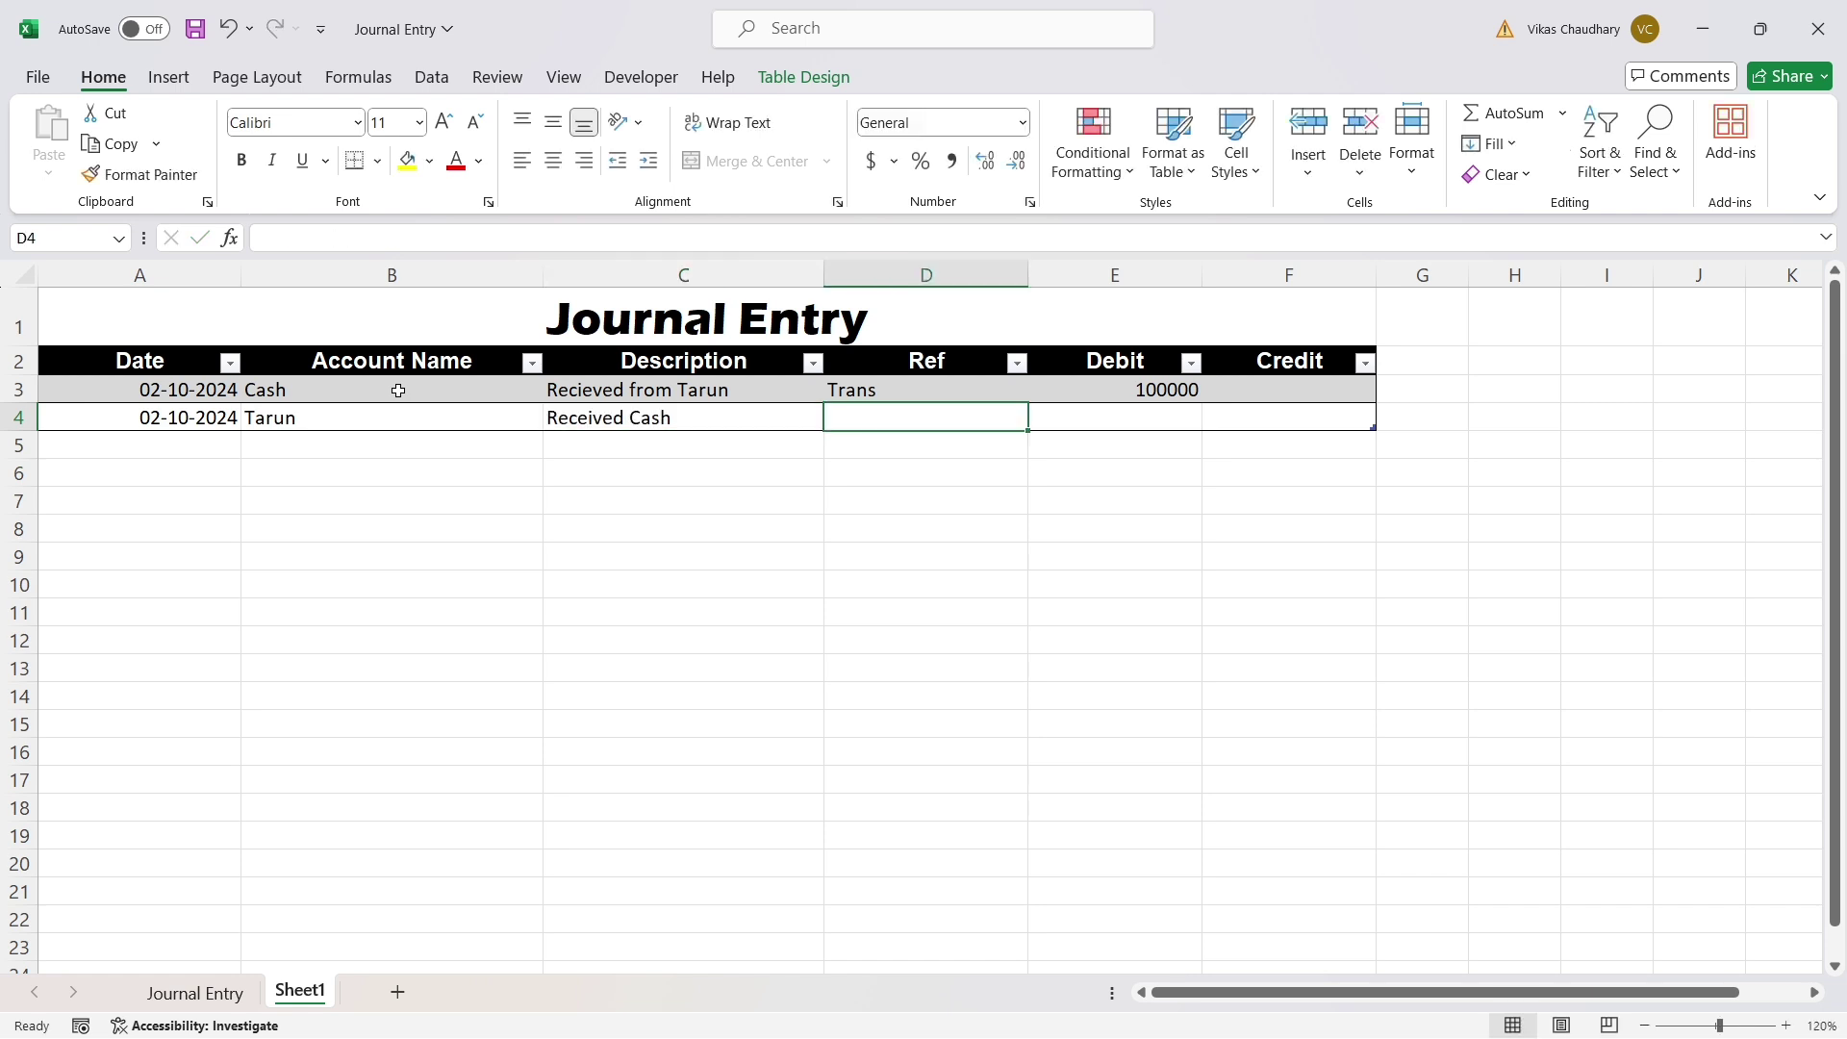
Complete the row 4 entry with the reference Trans and a credit of 100000, leaving its debit empty.
type("Trans")
key("Tab")
key("Tab")
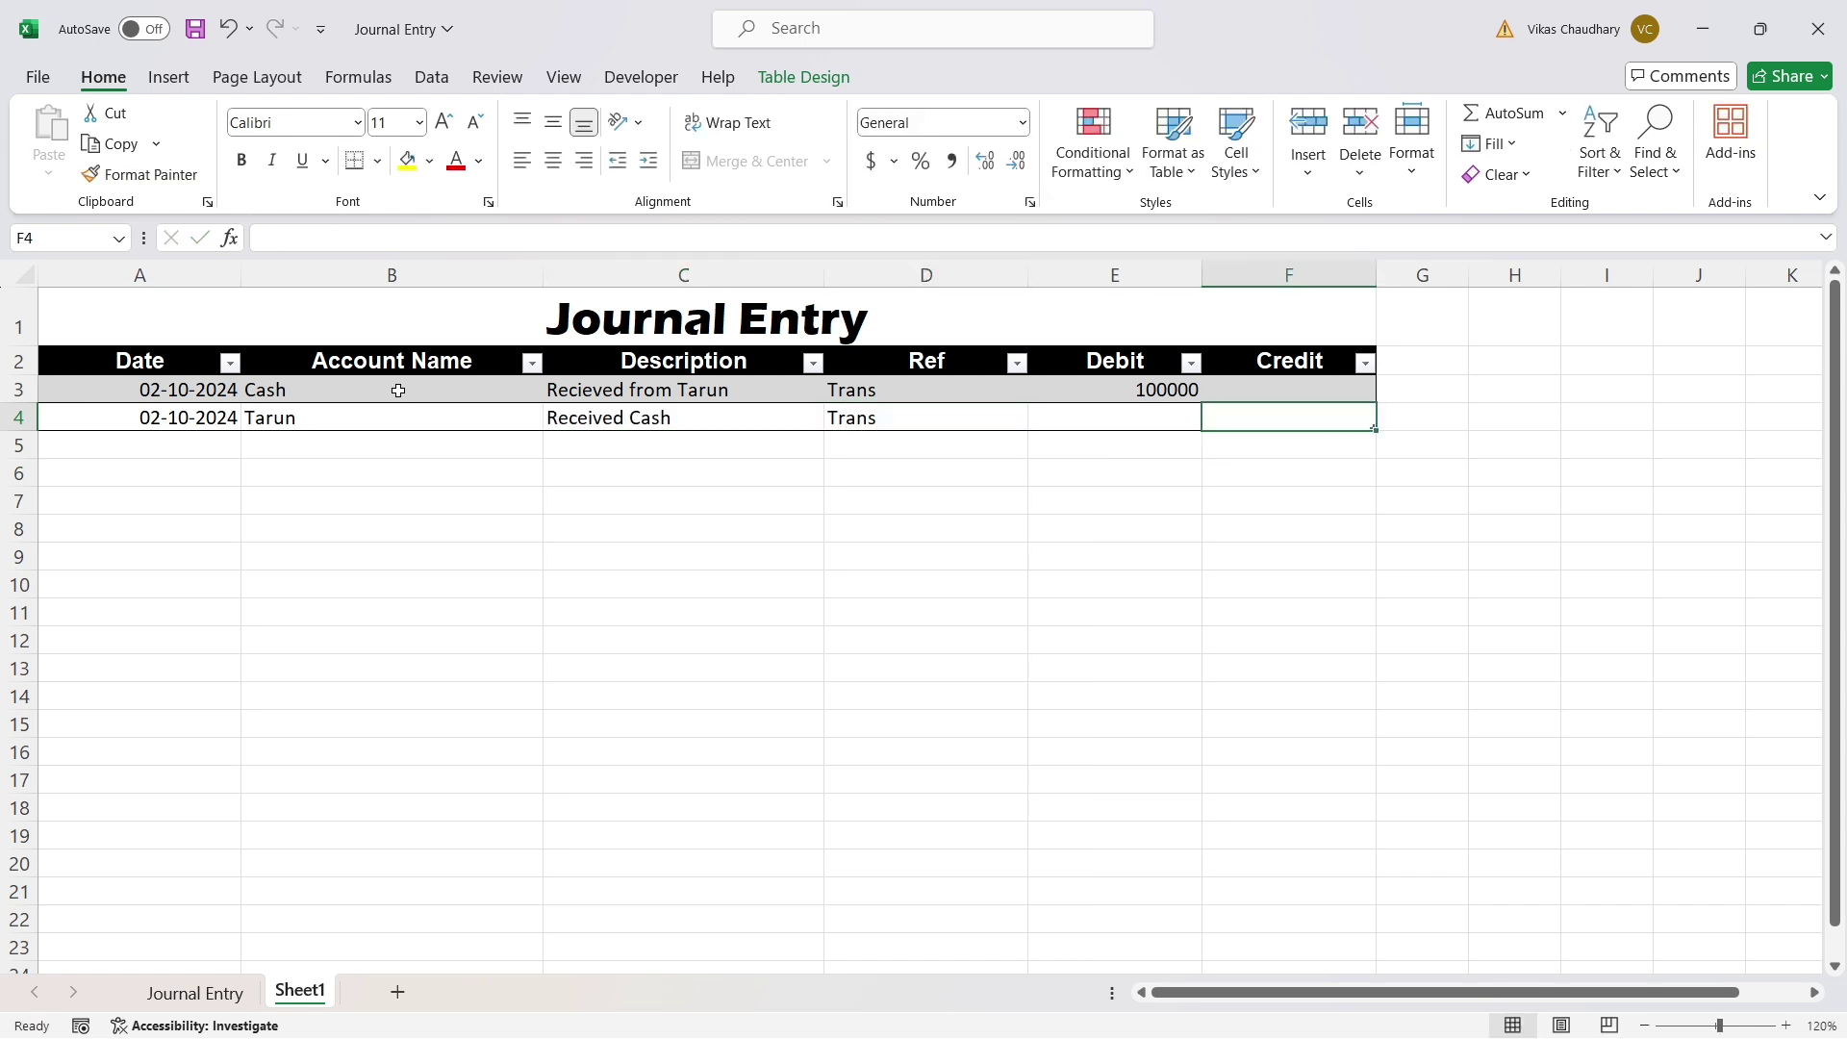
type("100000")
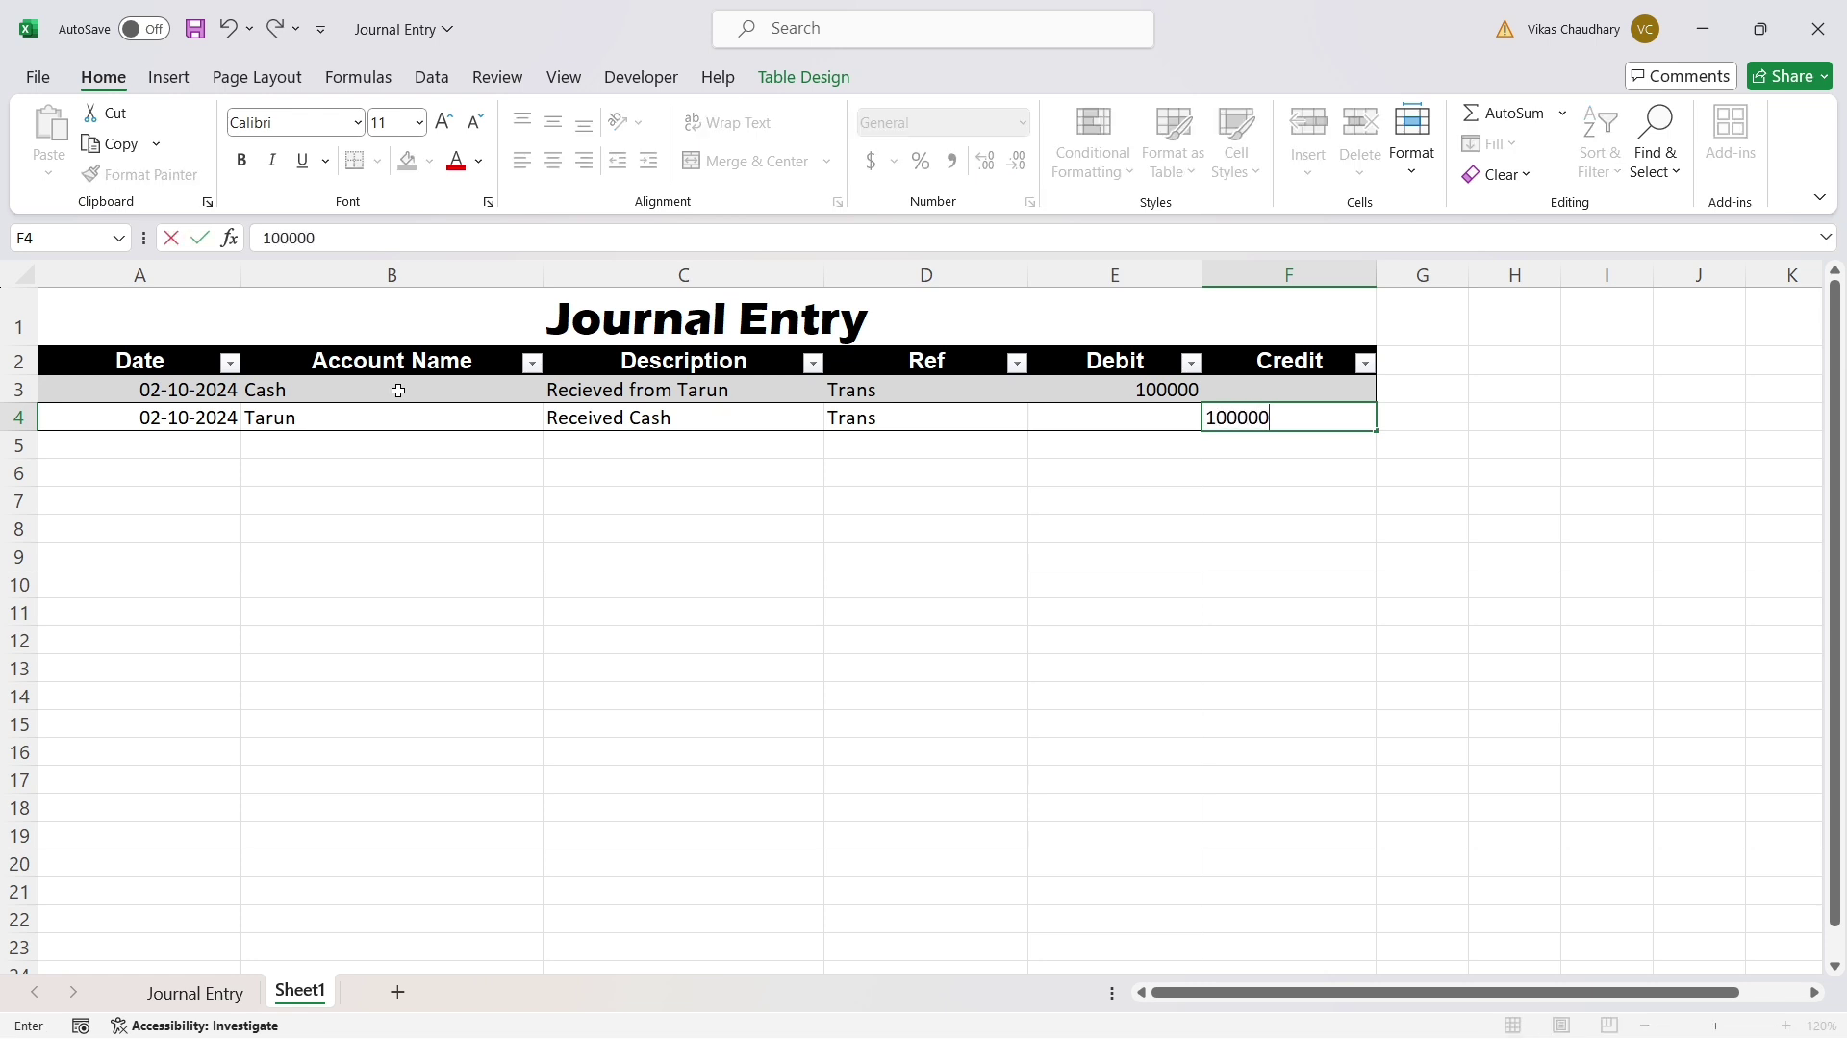
key("Return")
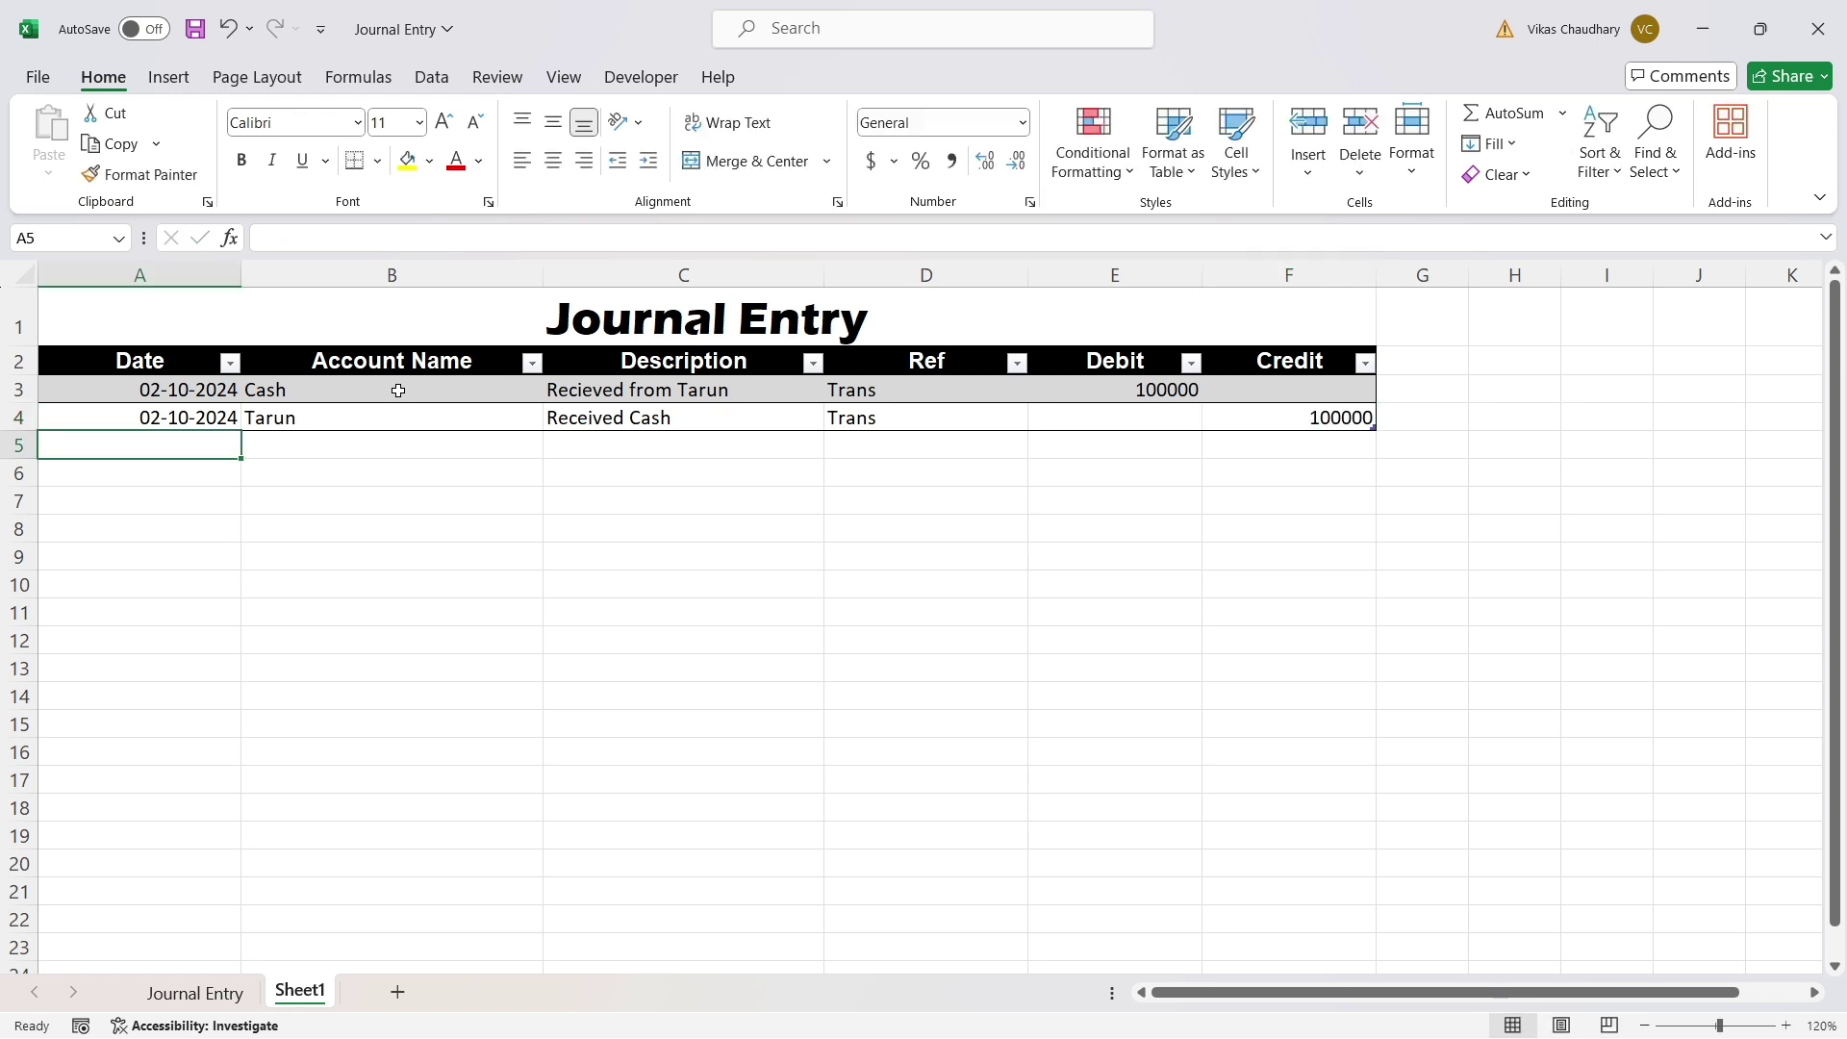
Add a row 5 entry dated 03-10-2024 with Furniture as the account name.
type("03-")
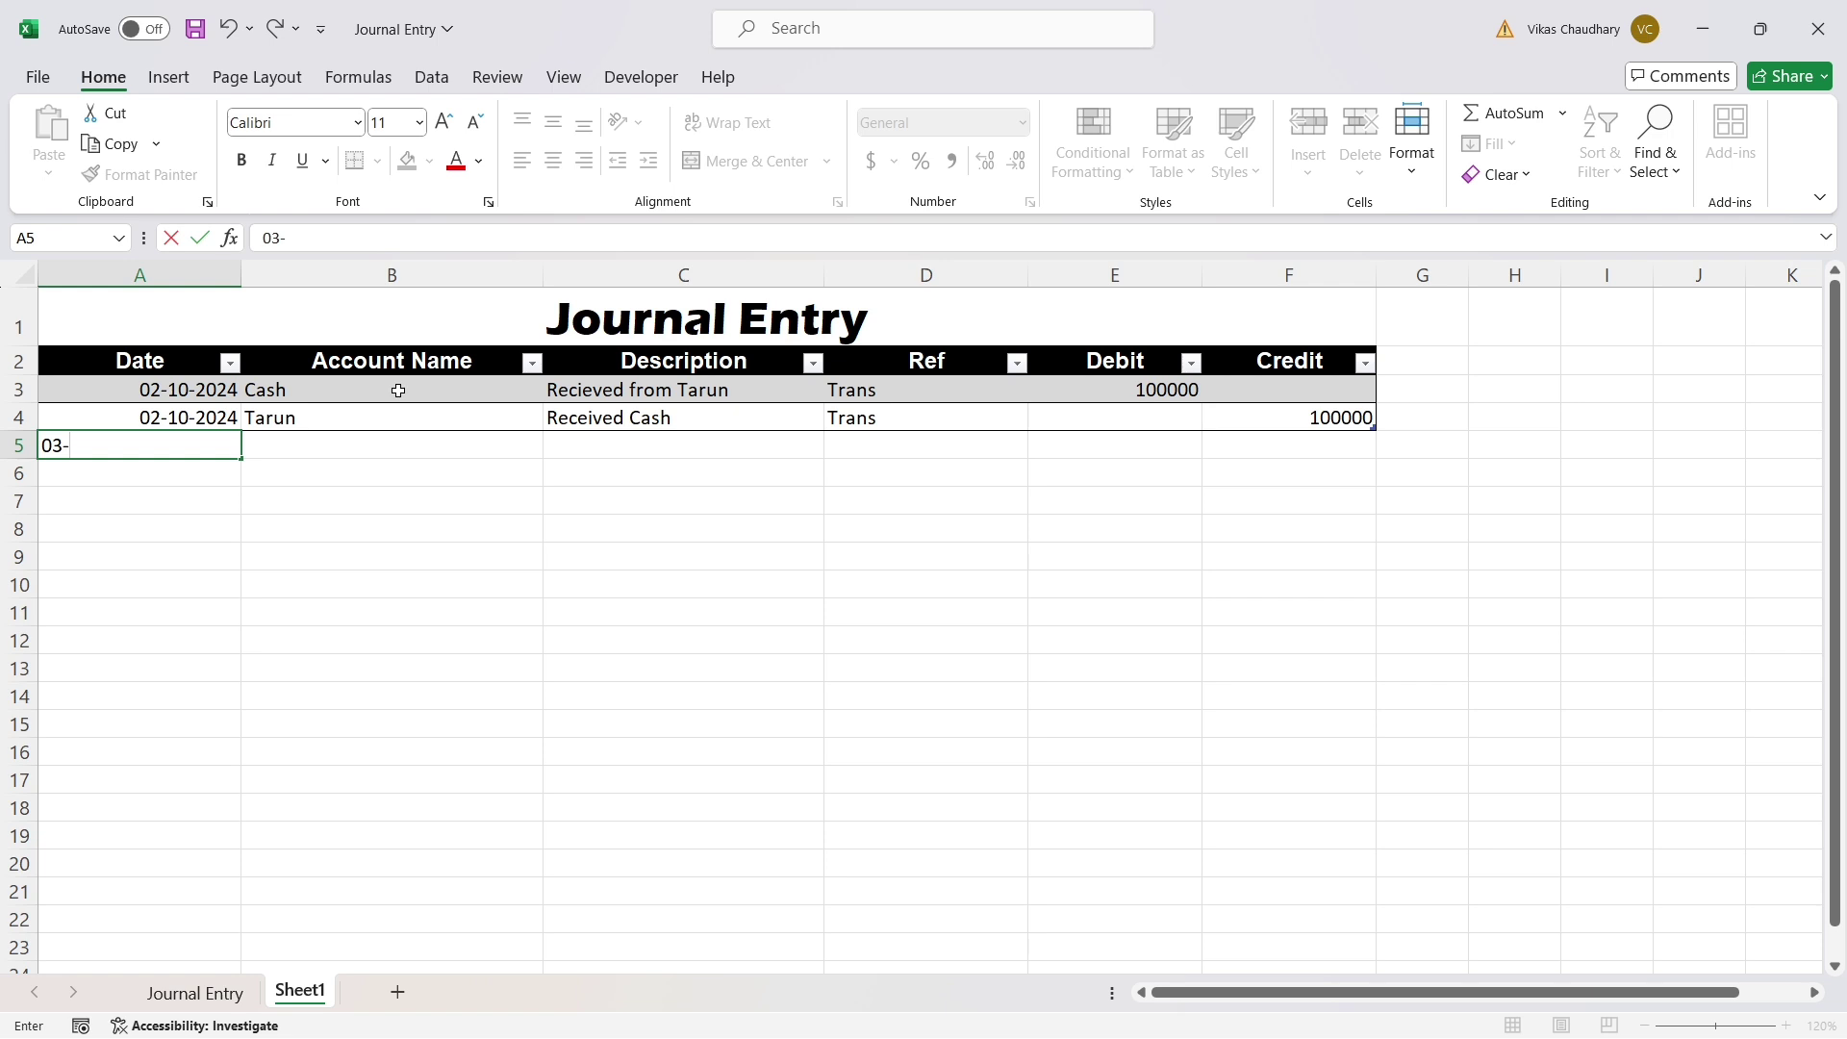
type("10-2024")
key("Tab")
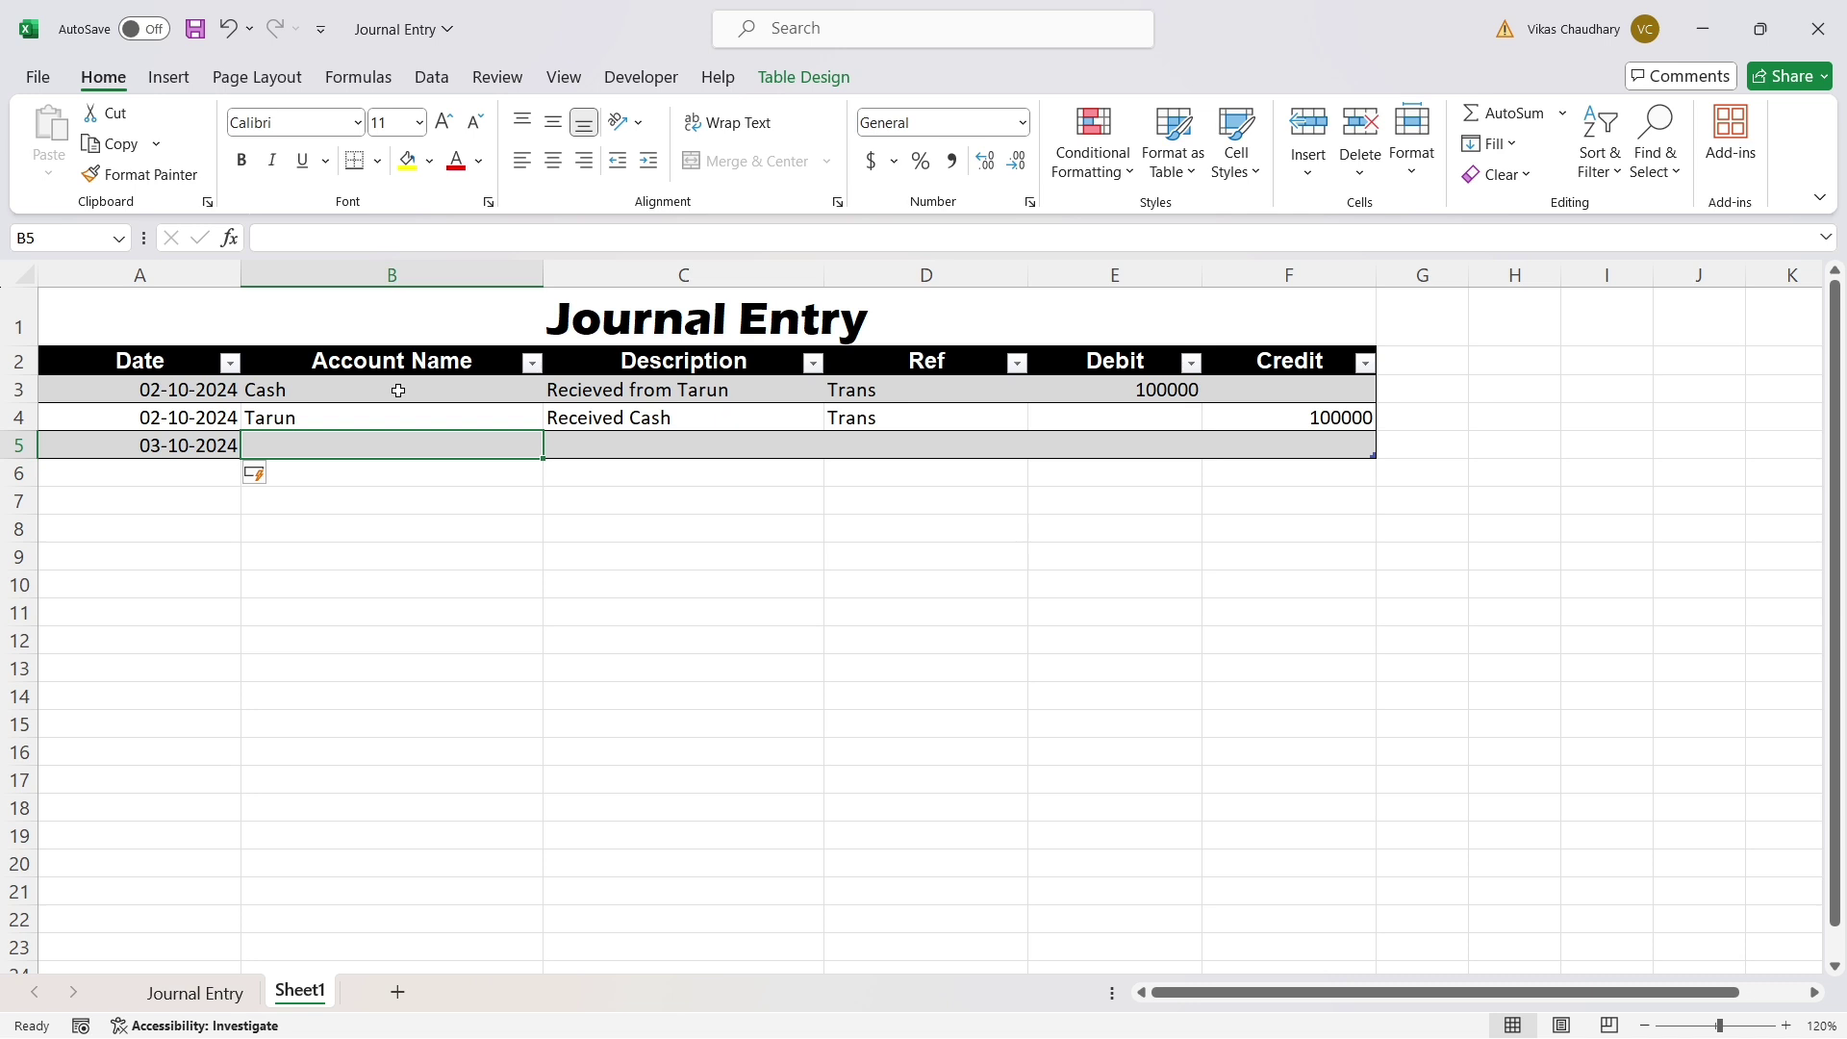
type("Fur")
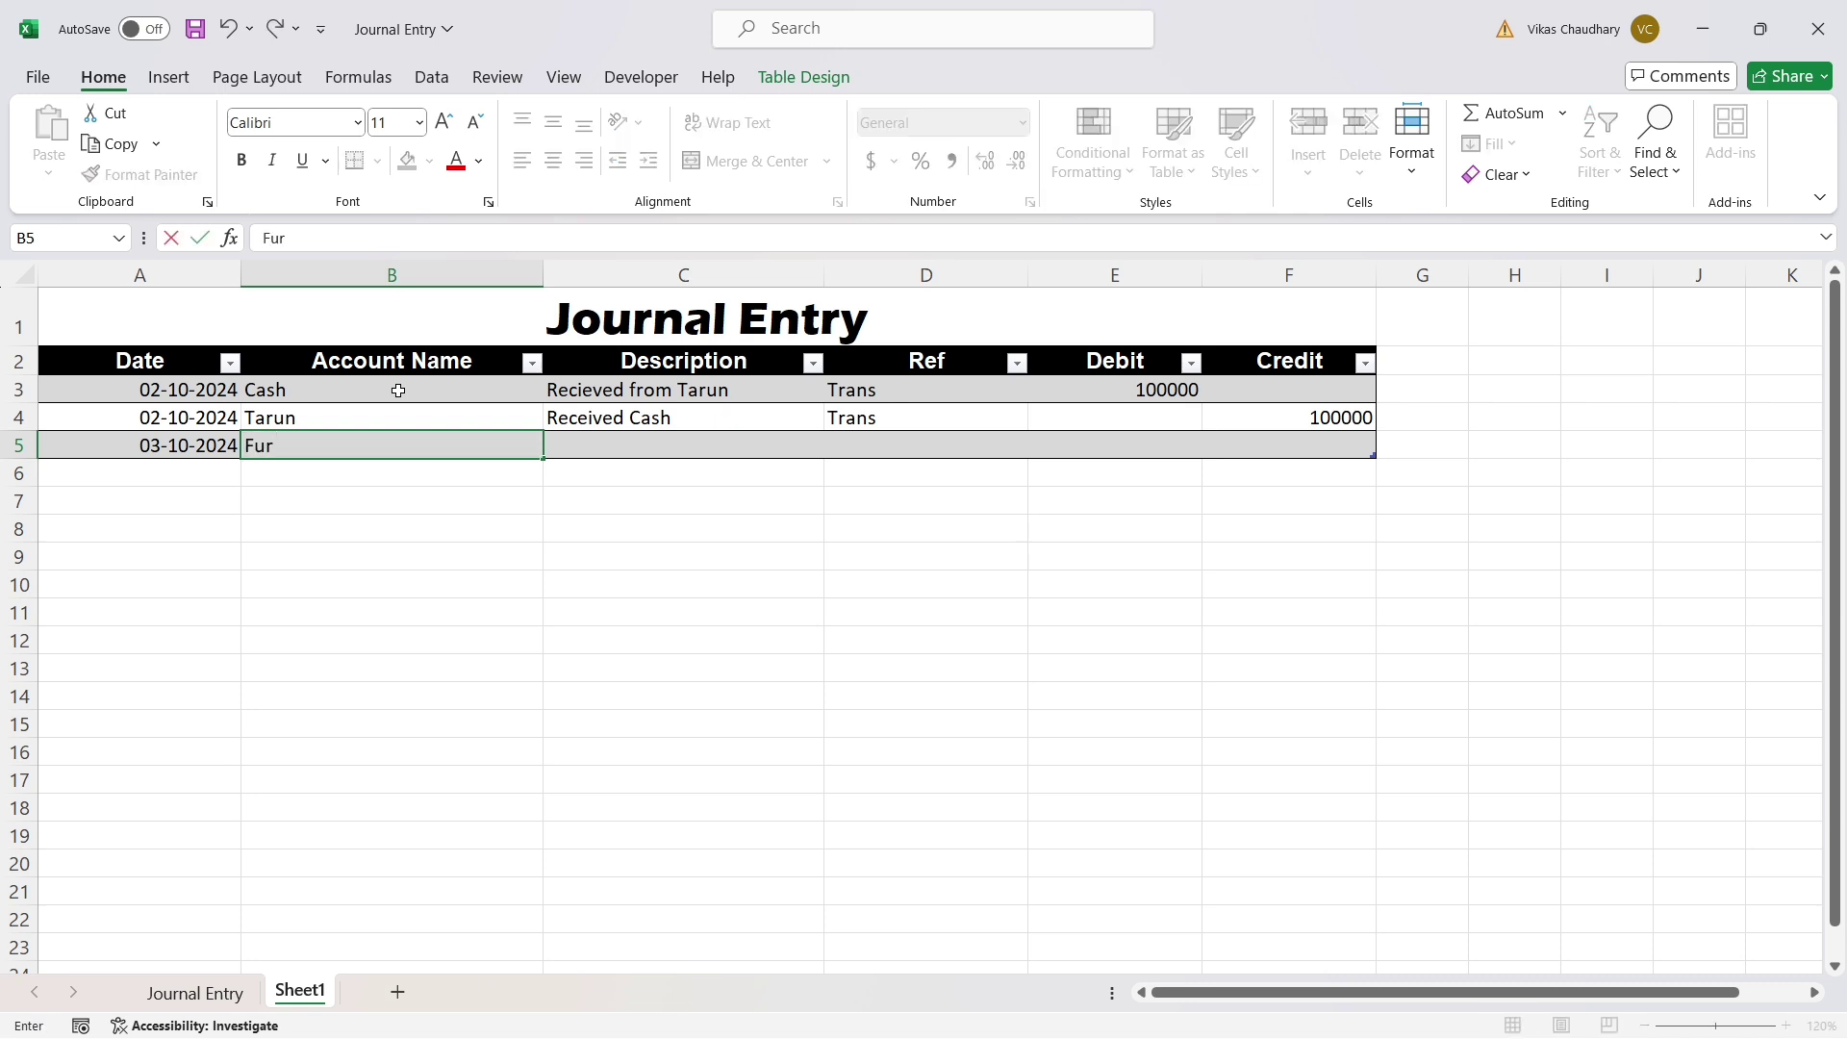
type("niture")
key("Tab")
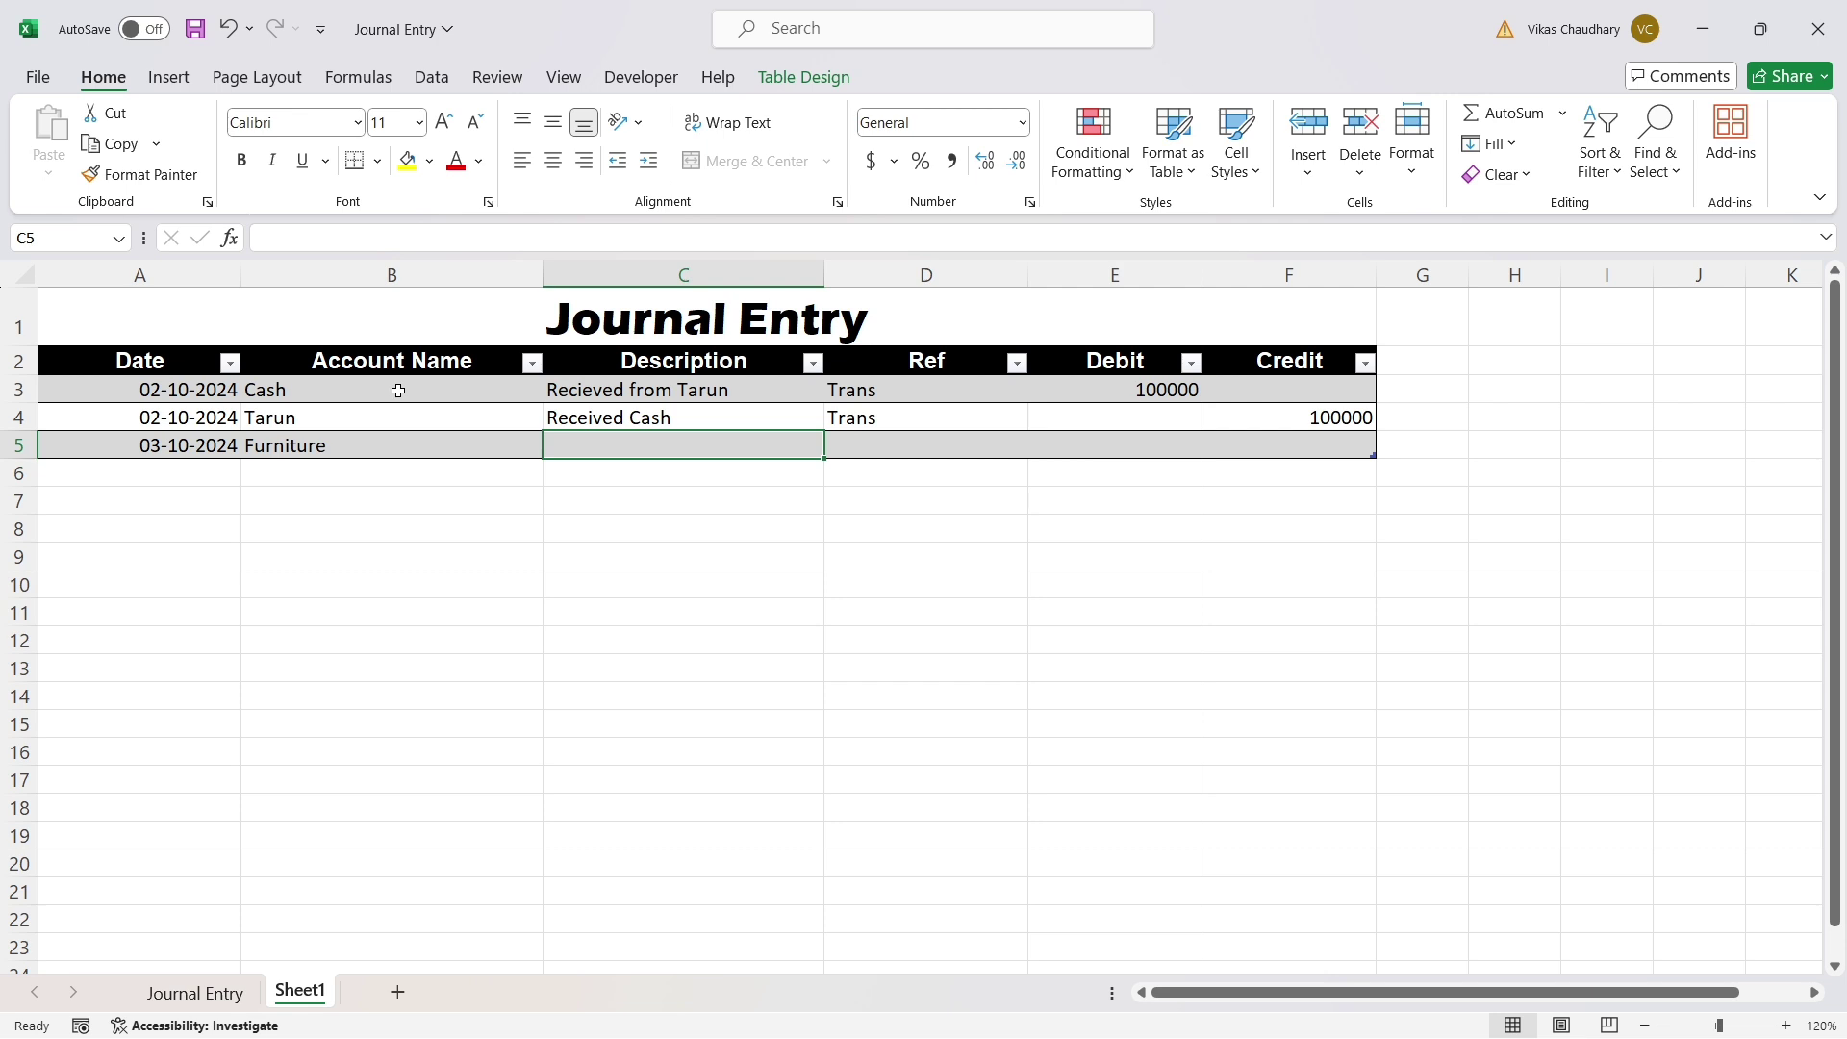
Complete the row 5 entry with the description Purchased with Cash, the reference Inv 0012 and a debit of 20000.
type("Purc")
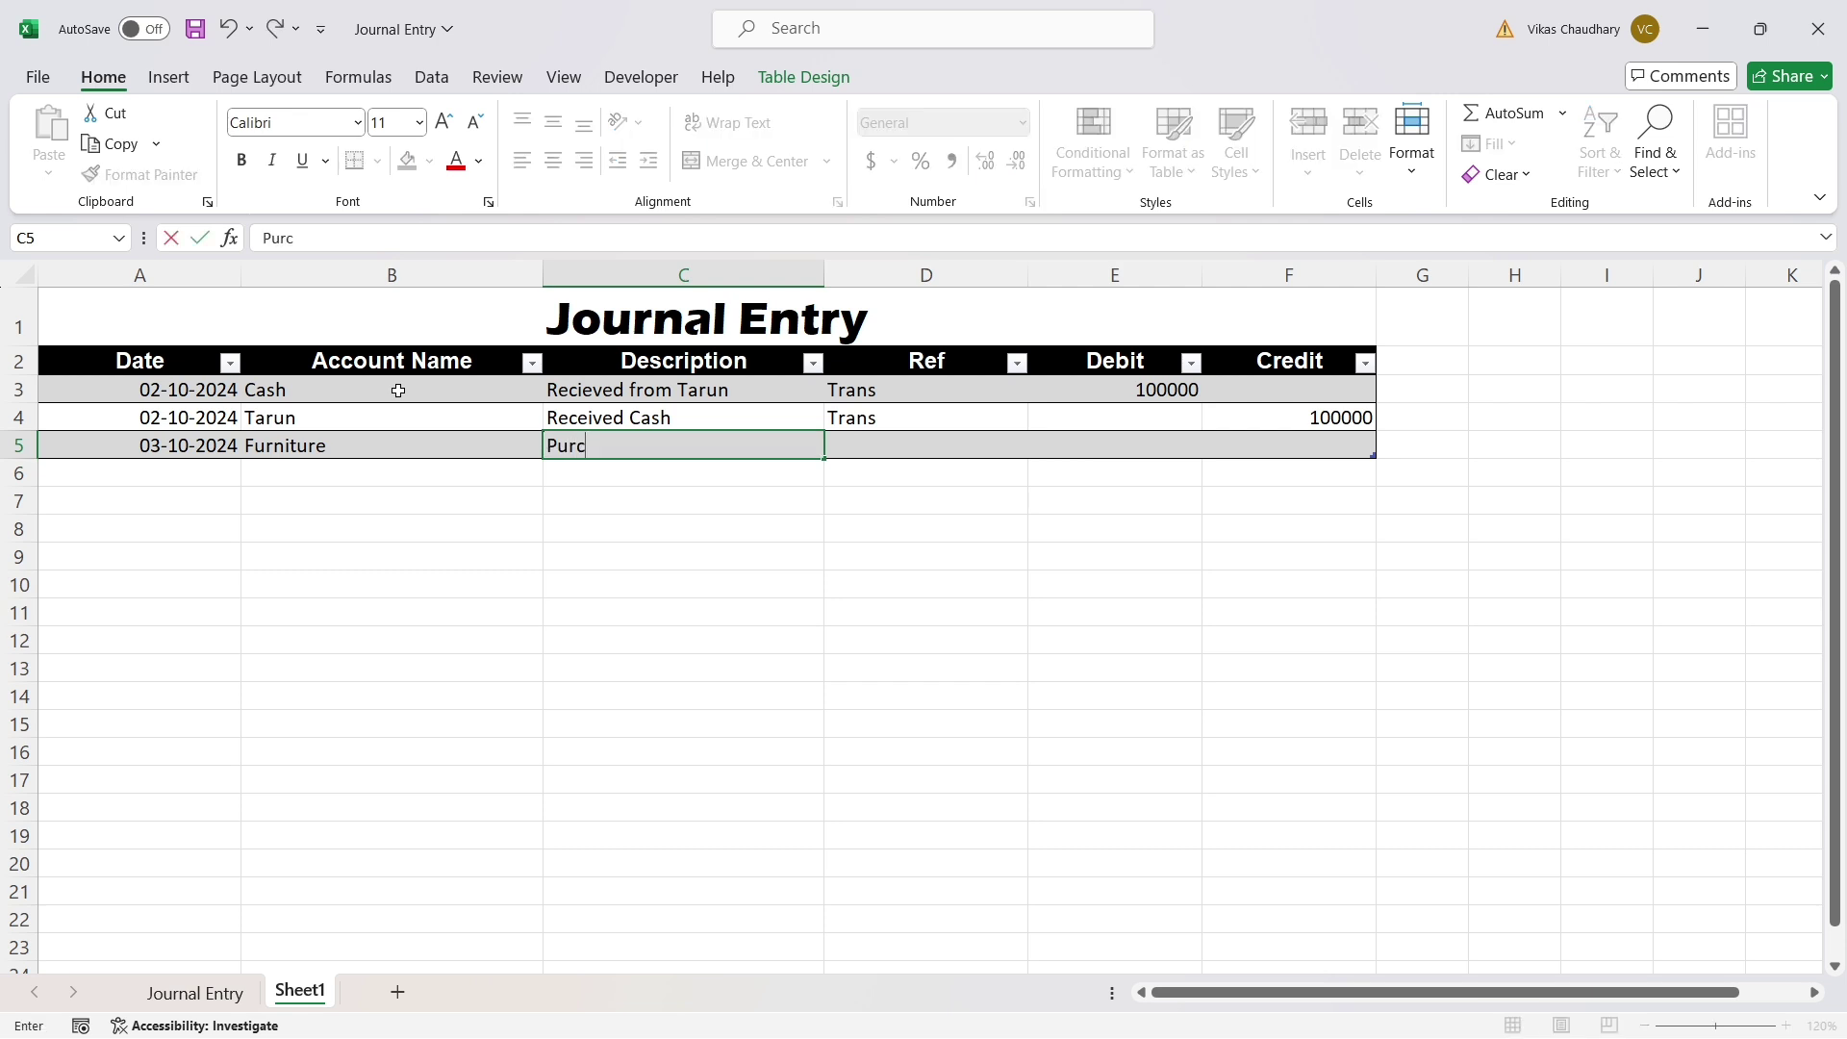
type("hased with Cash")
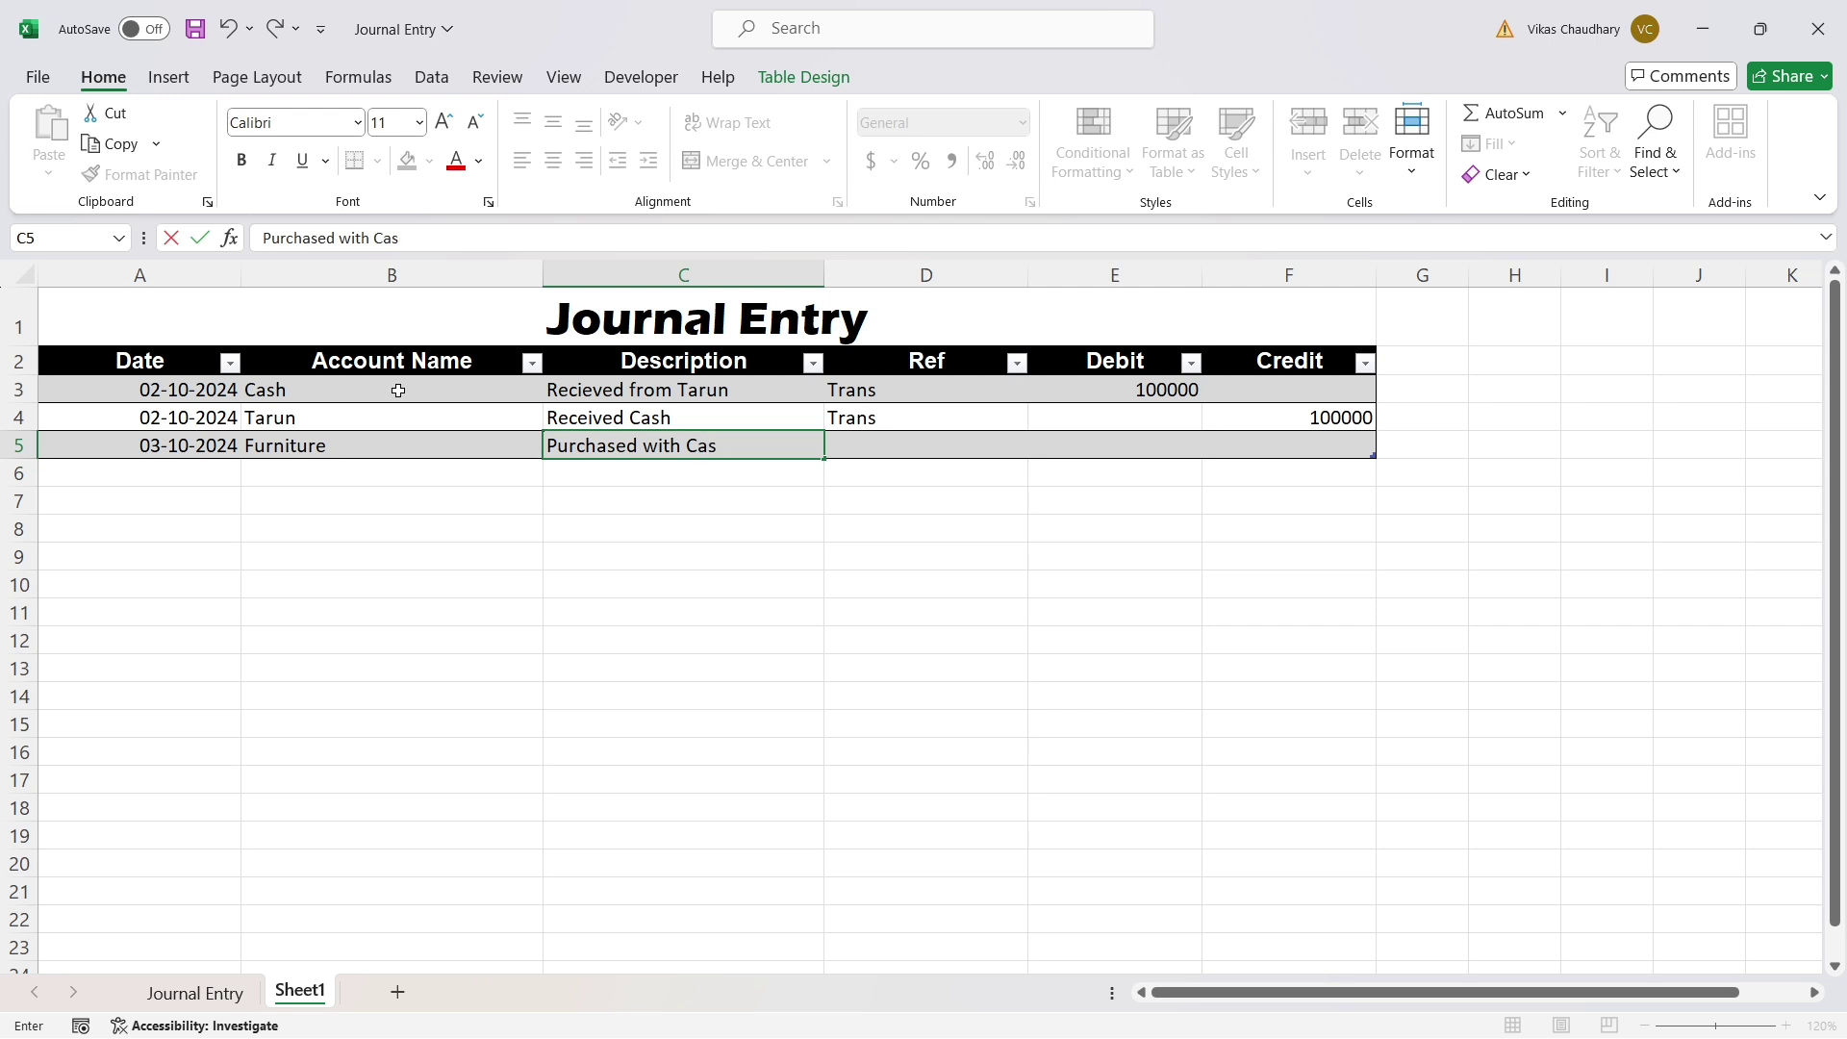
key("Tab")
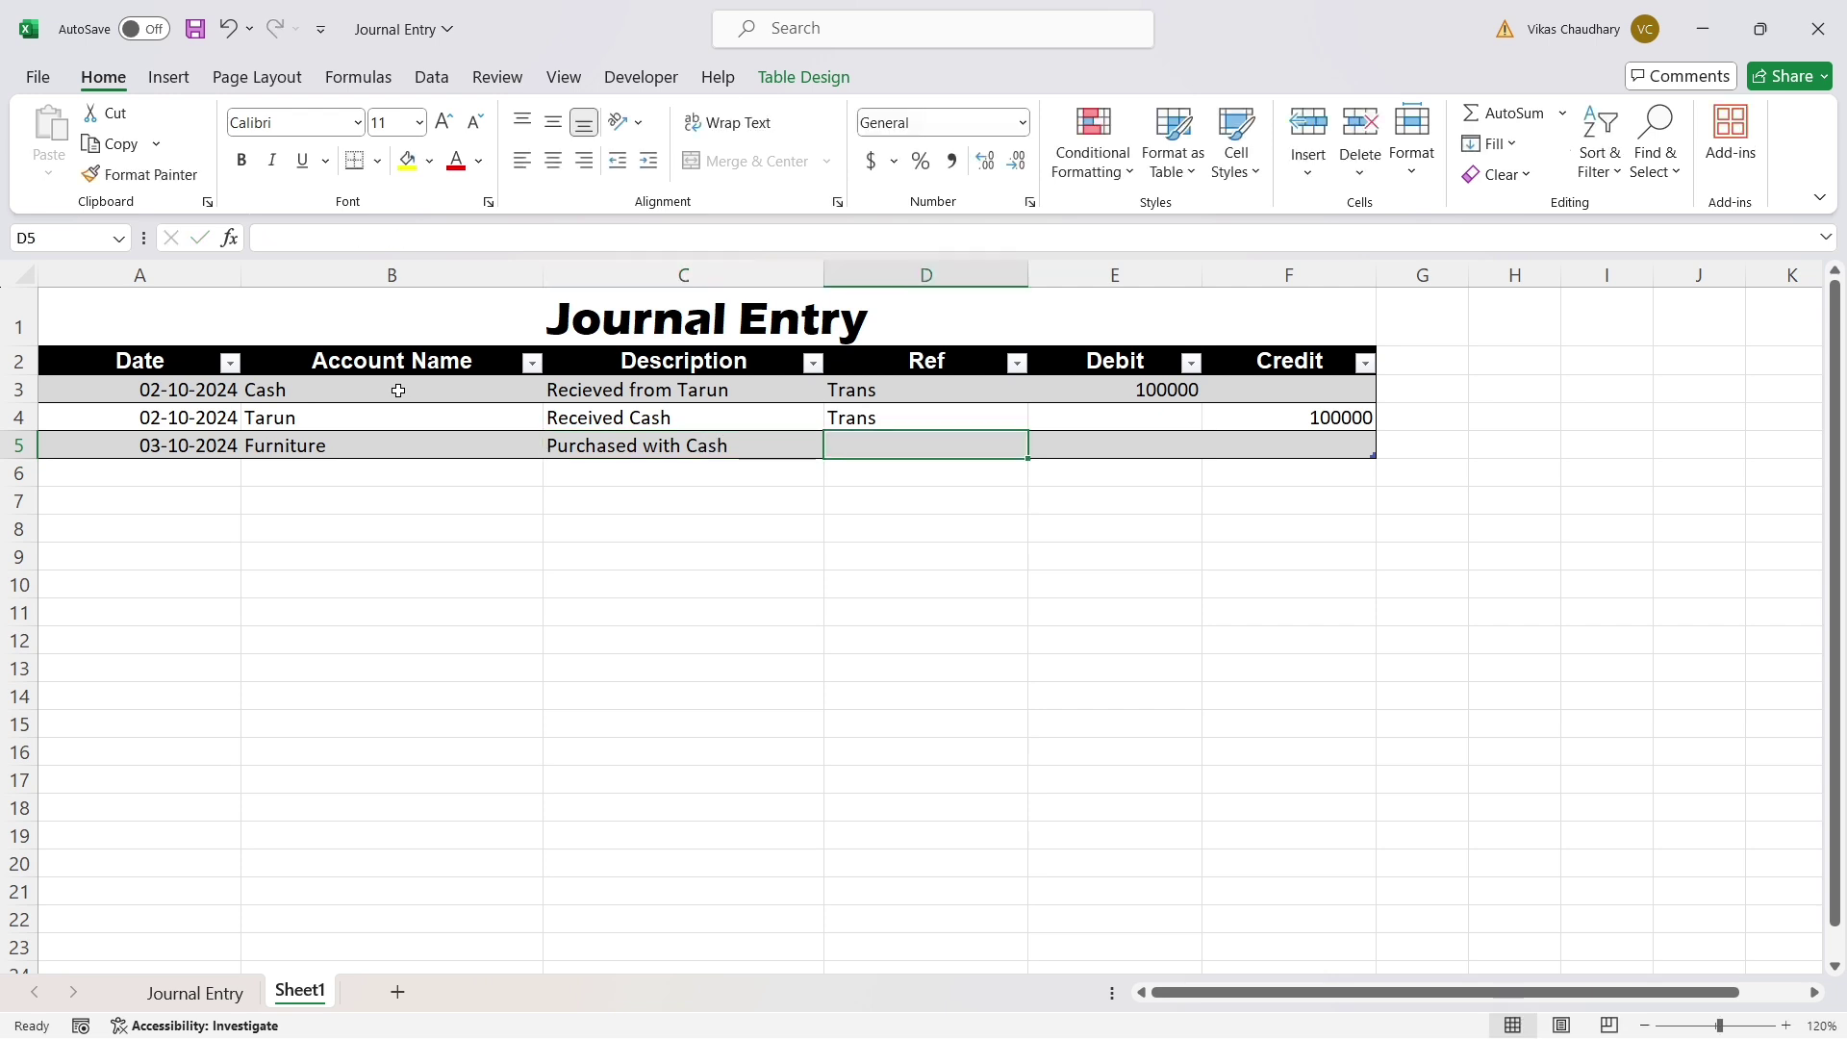
type("I")
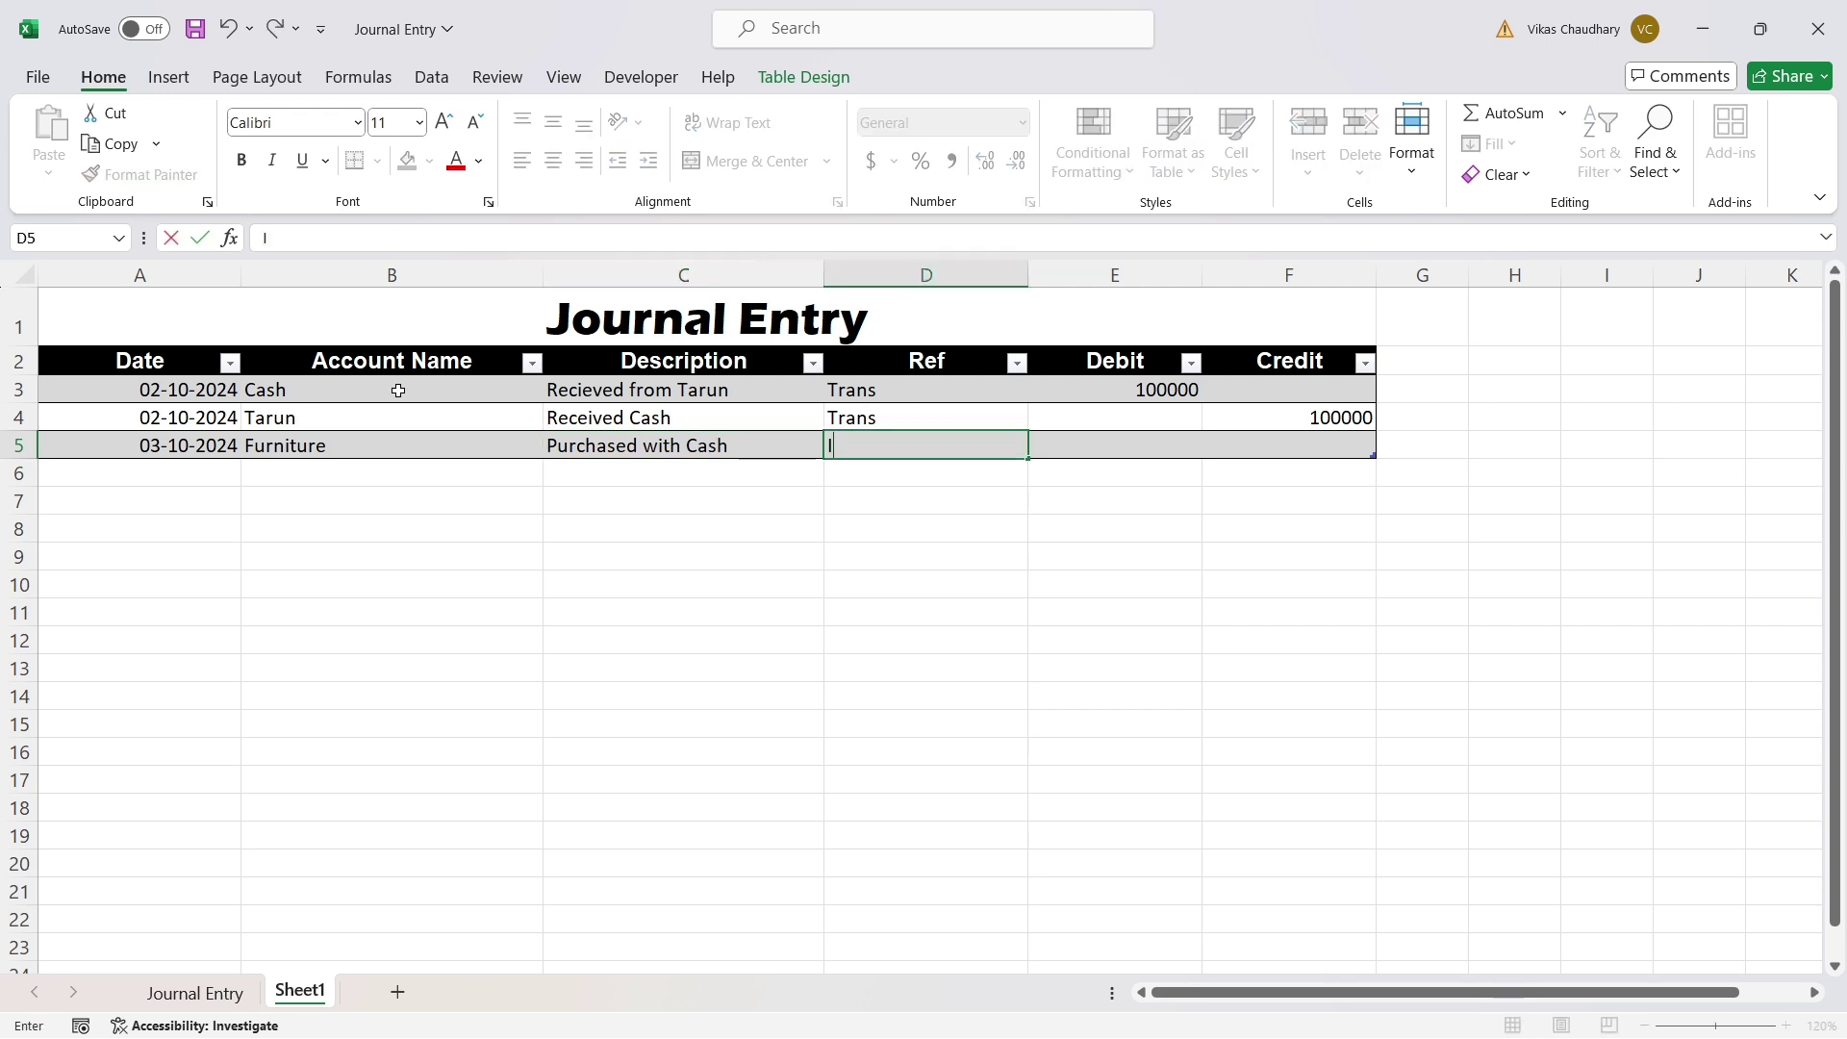
type("nv 0012")
key("Tab")
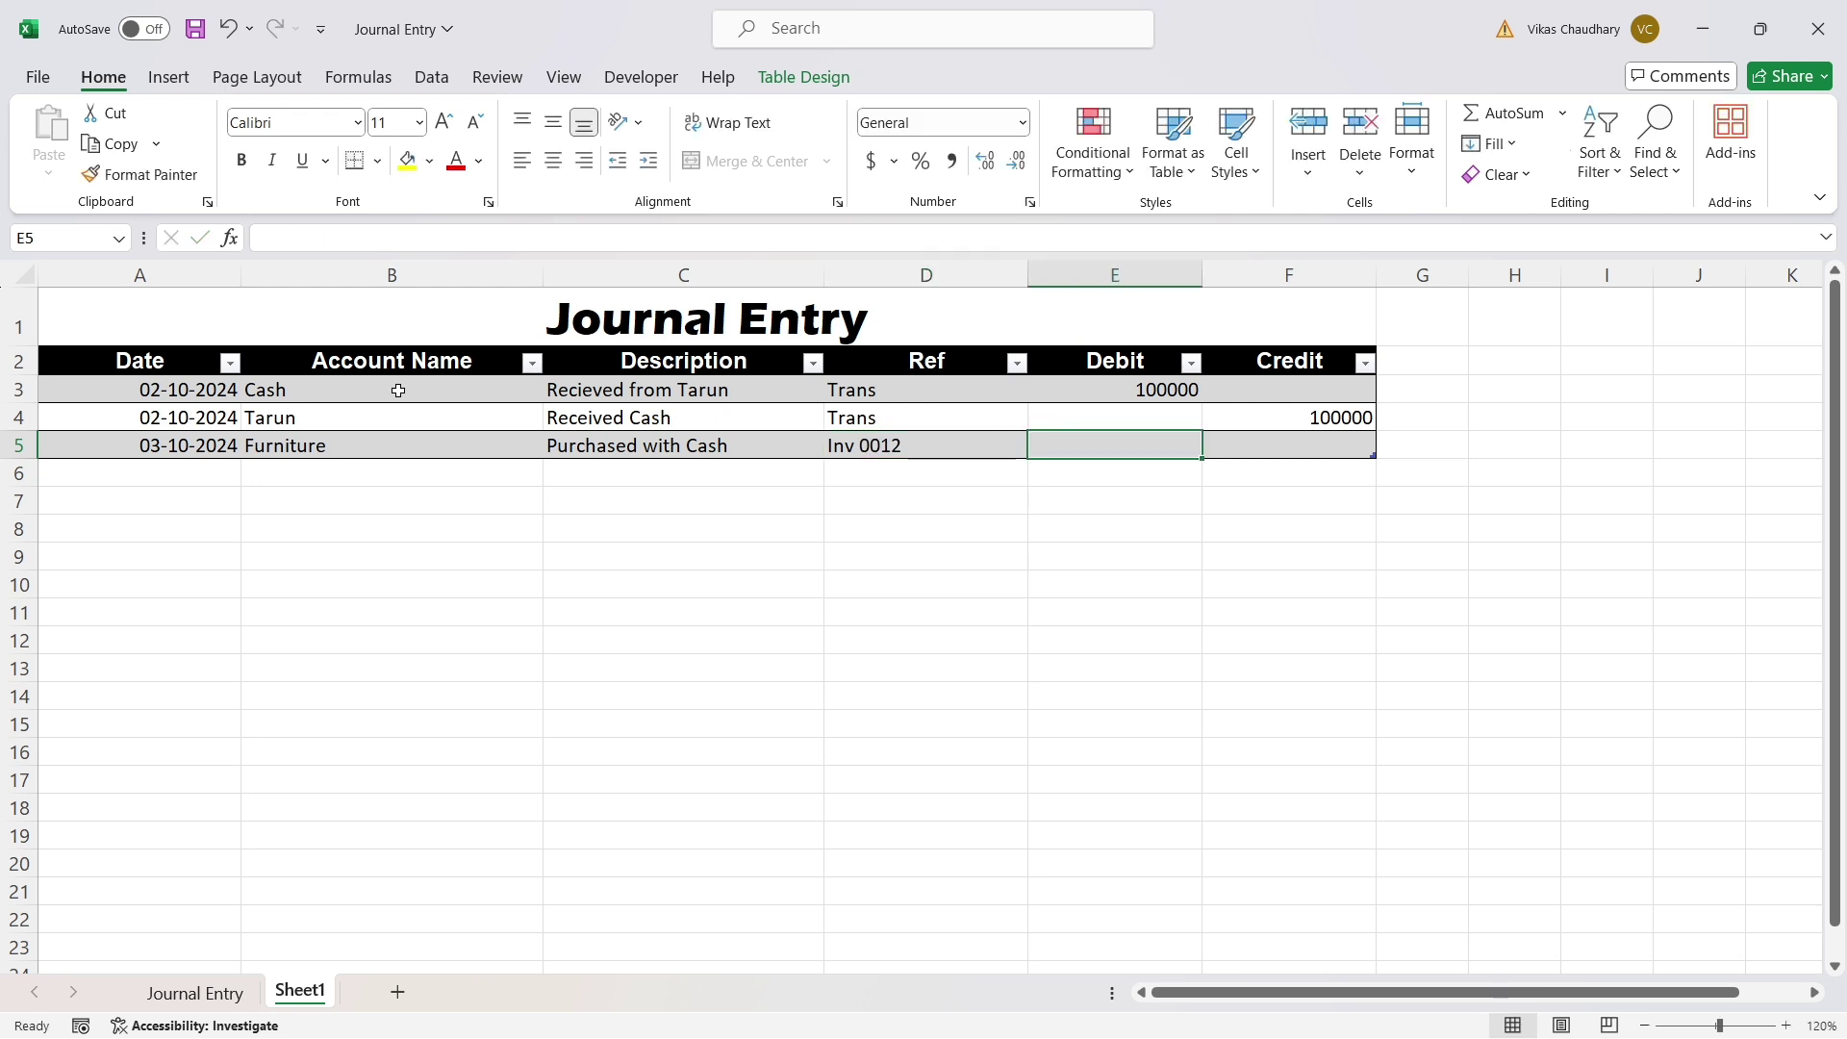
type("20000")
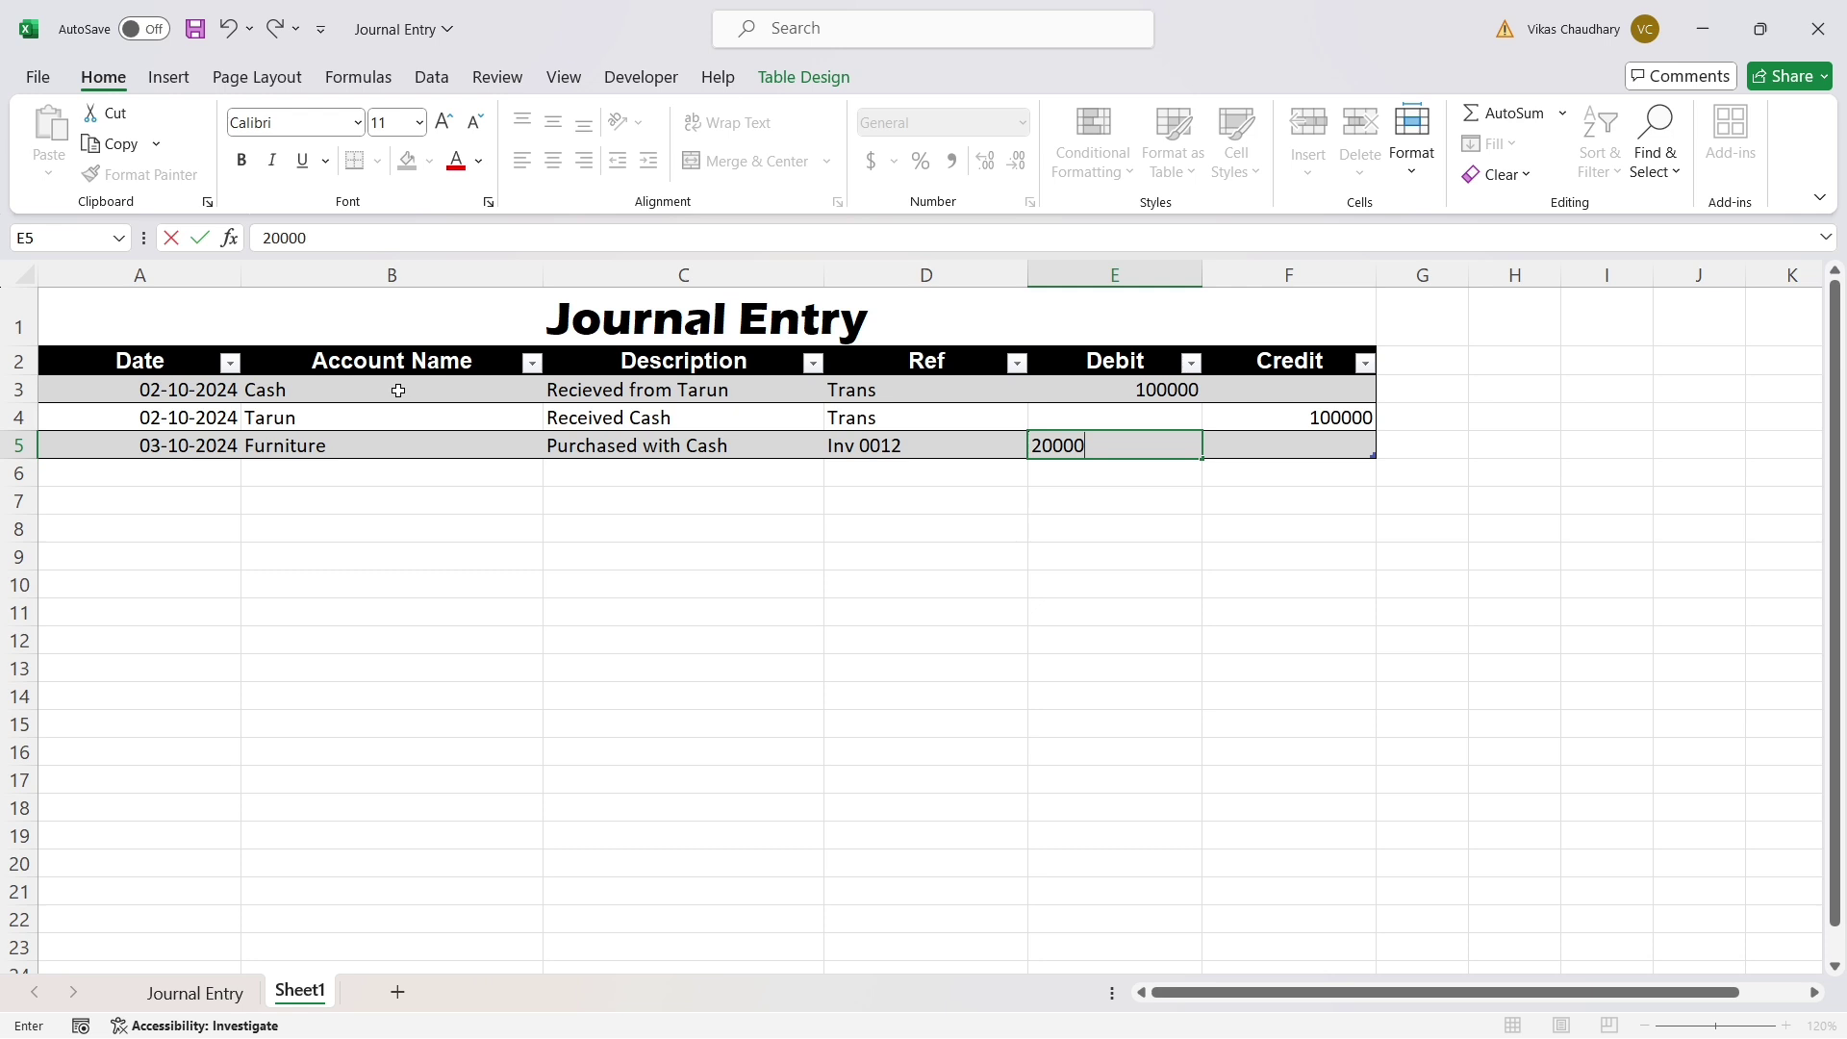
key("Return")
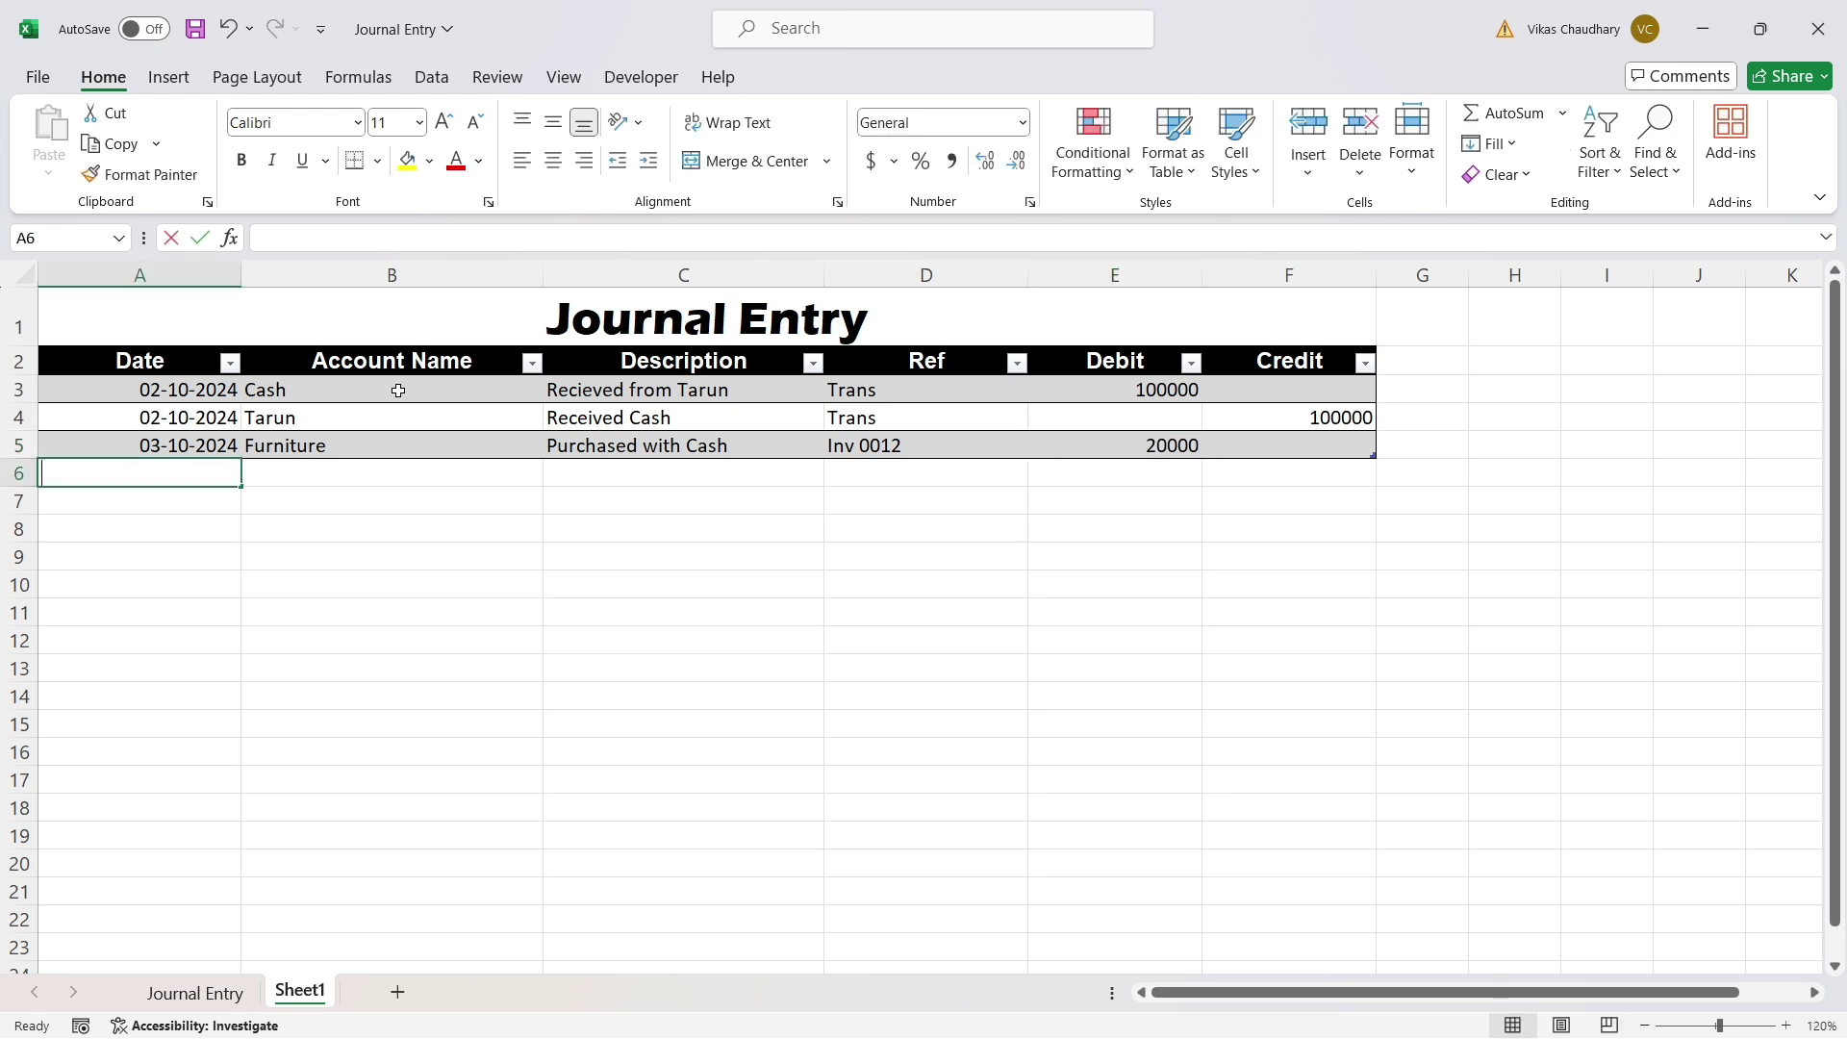
Add a row 6 entry dated 03-10-2024 with Cash as the account name.
type("03-10-2024")
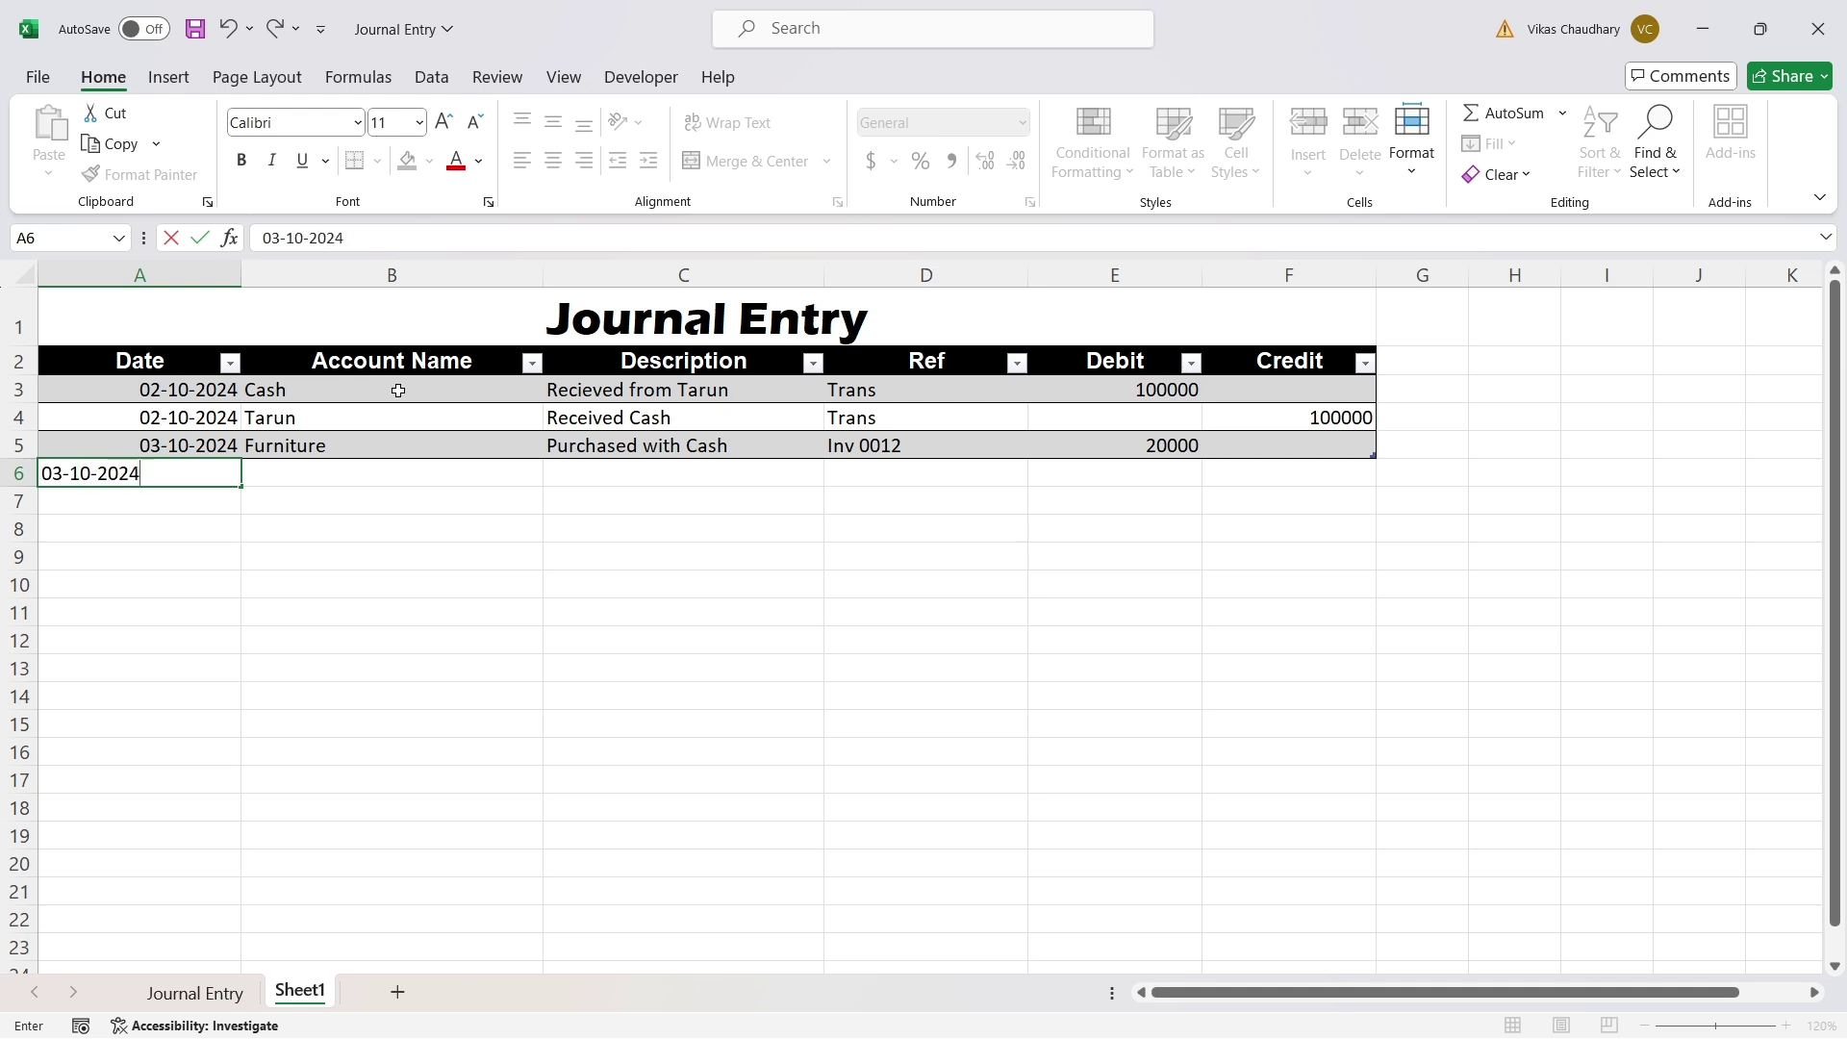
key("Tab")
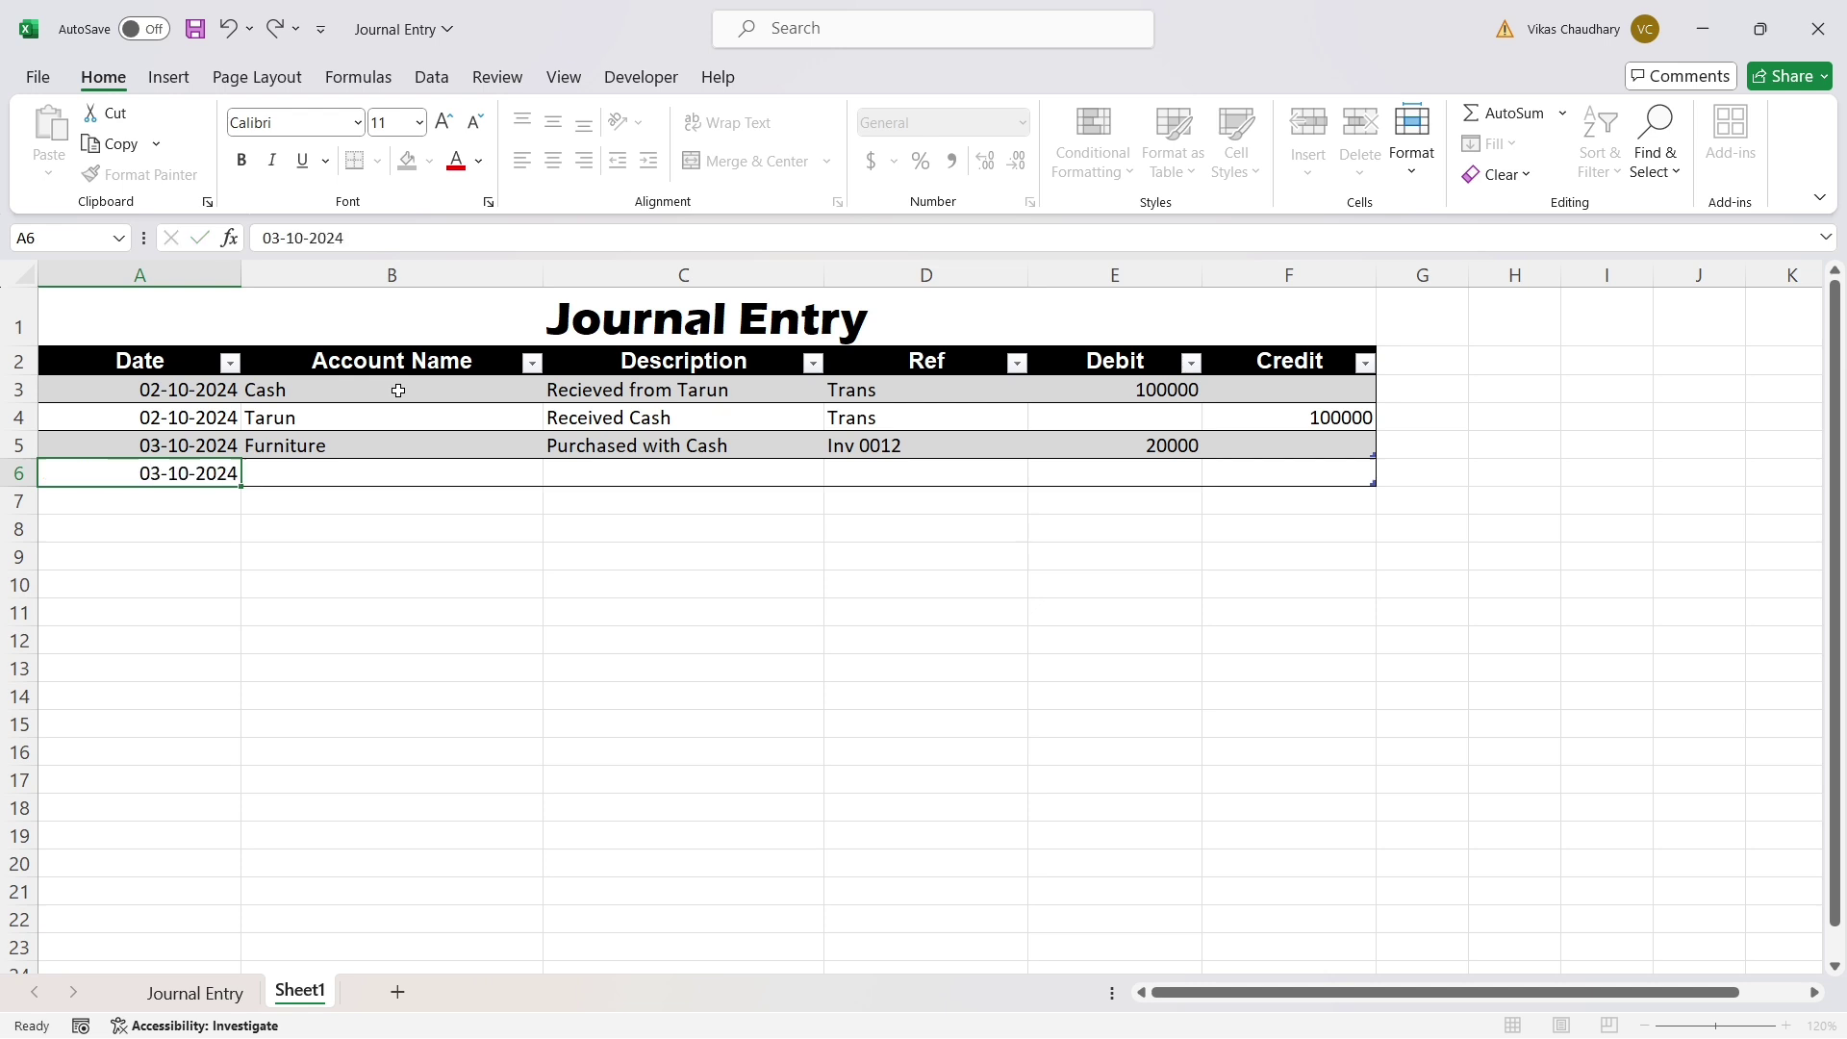
double_click(297, 484)
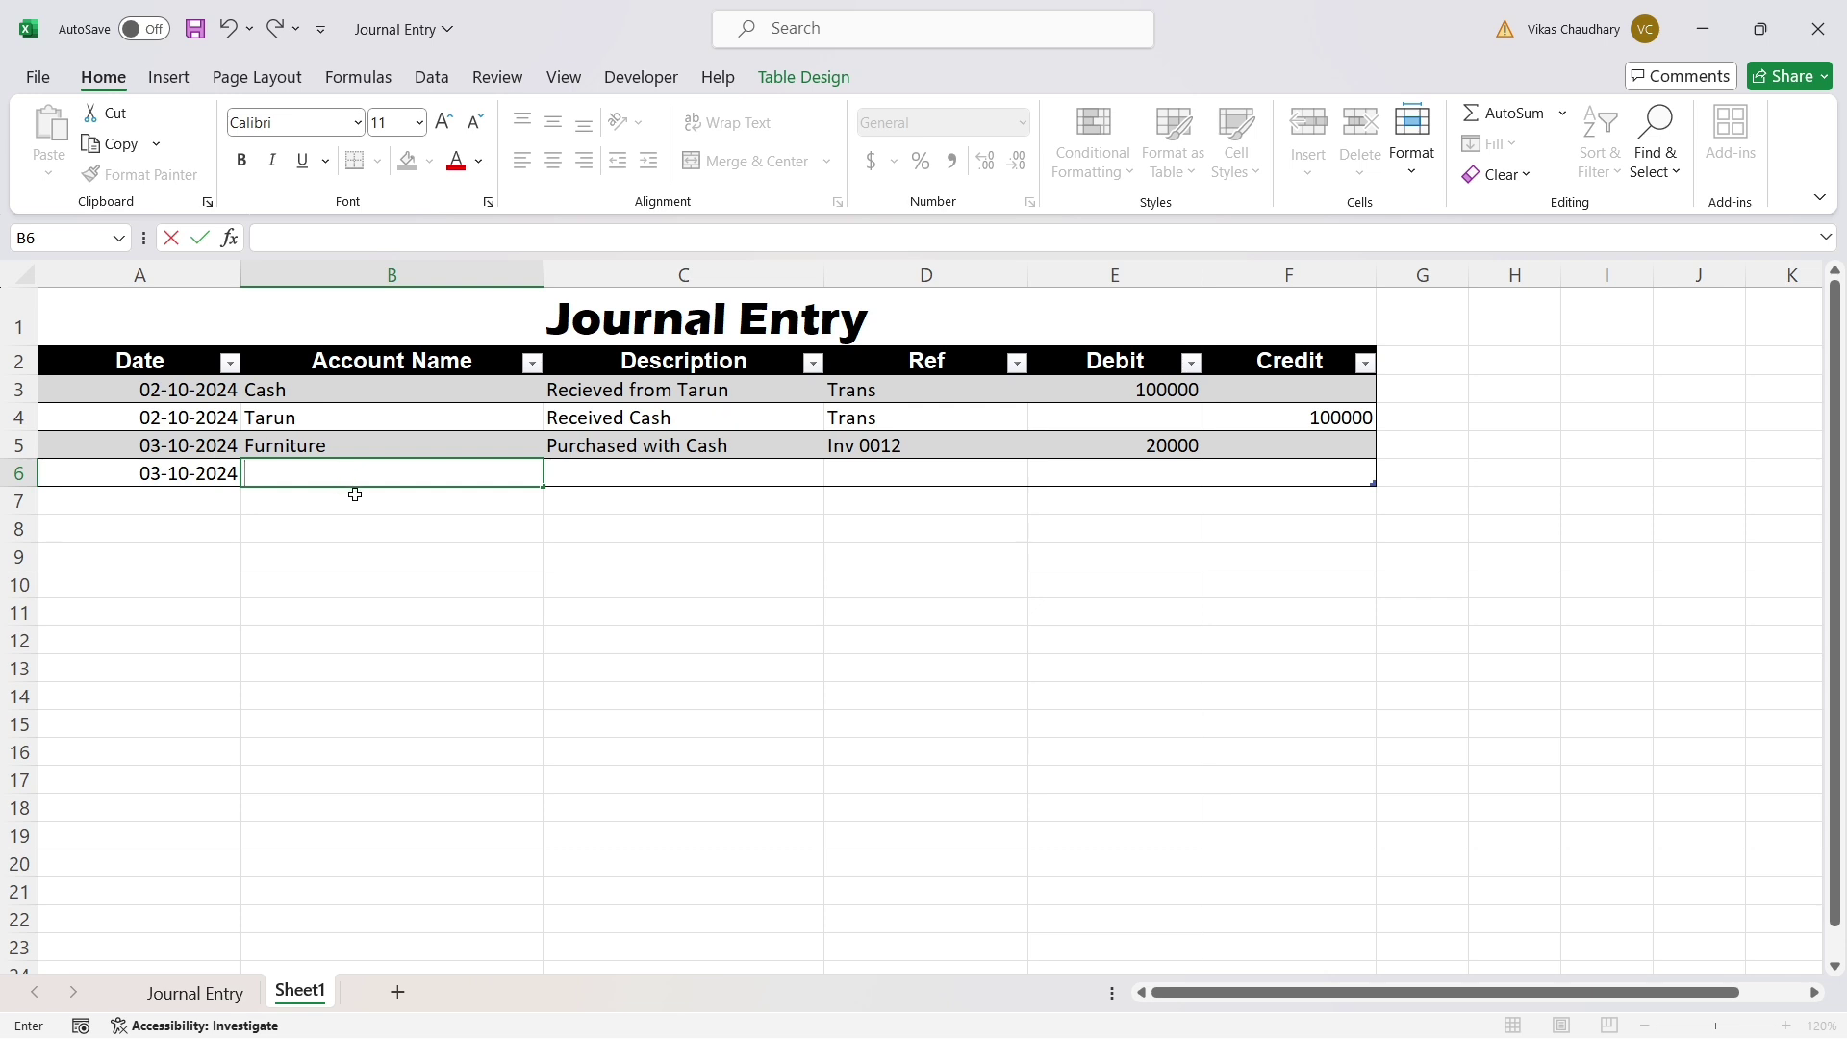
type("Cash")
key("Tab")
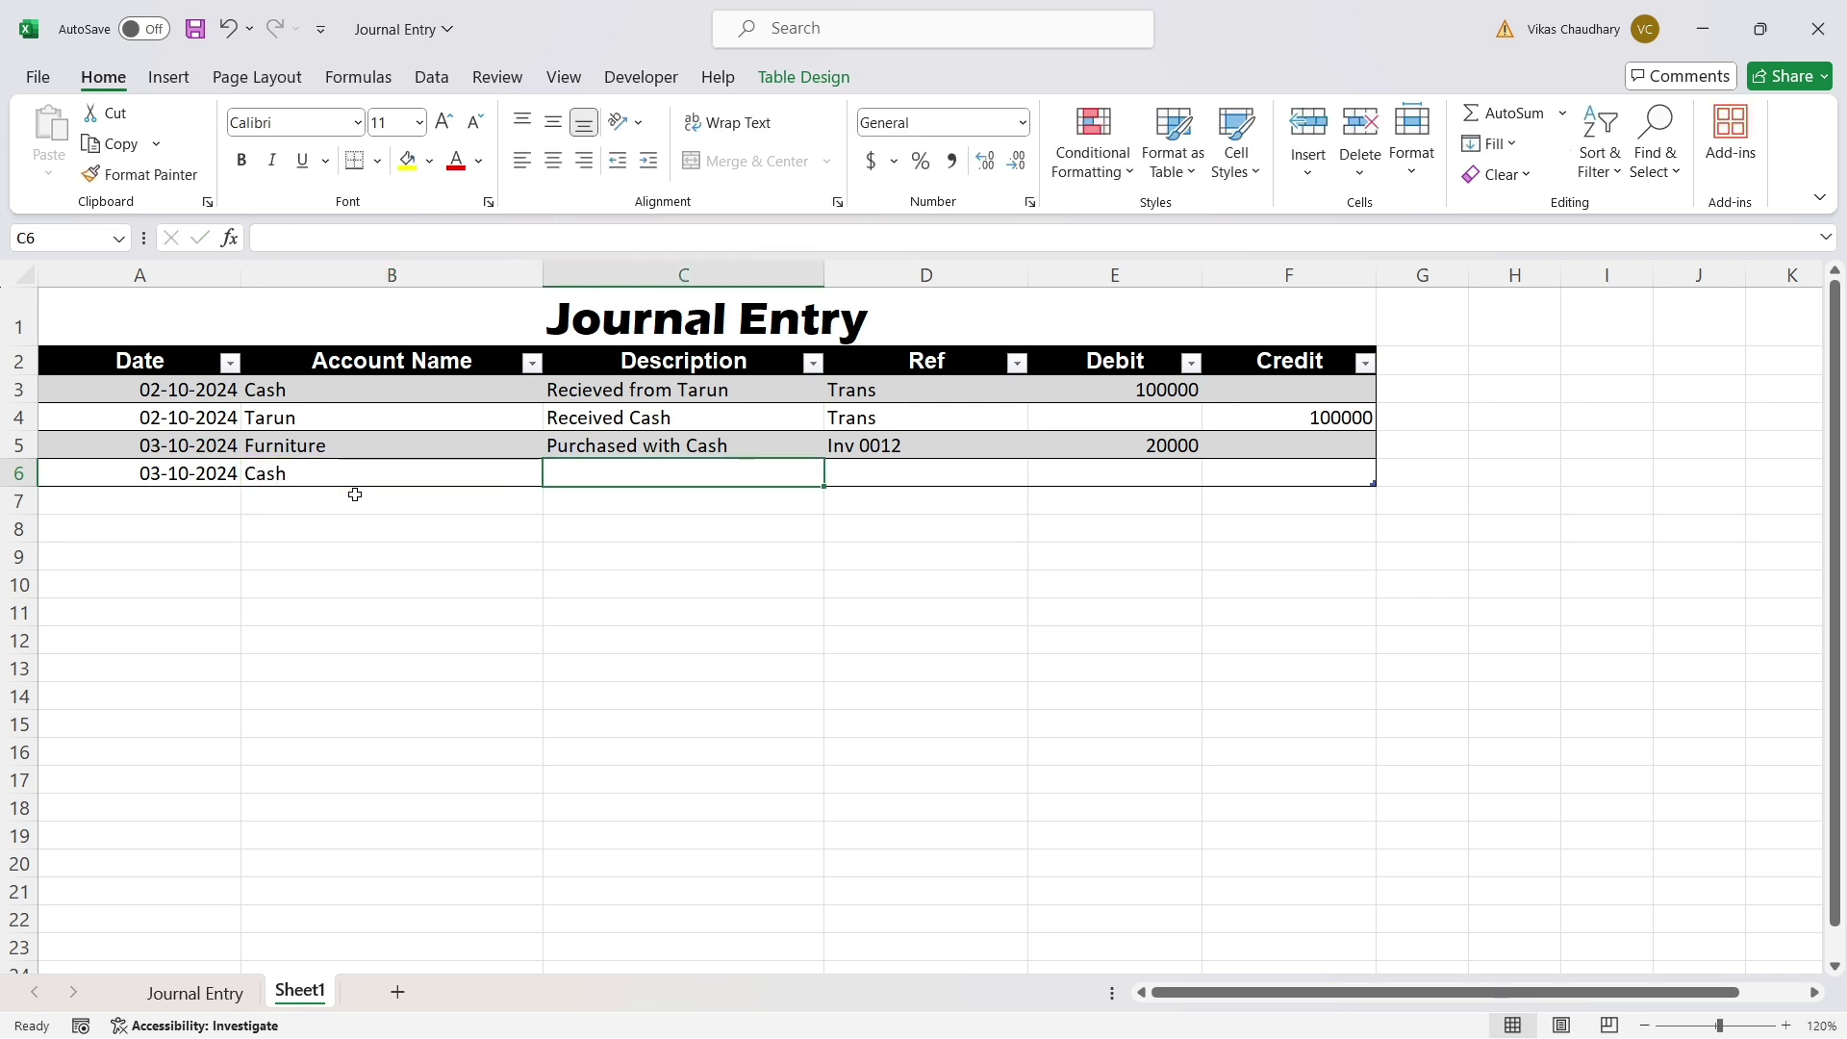
Enter Purchased furniture as the description in C6.
type("Purc")
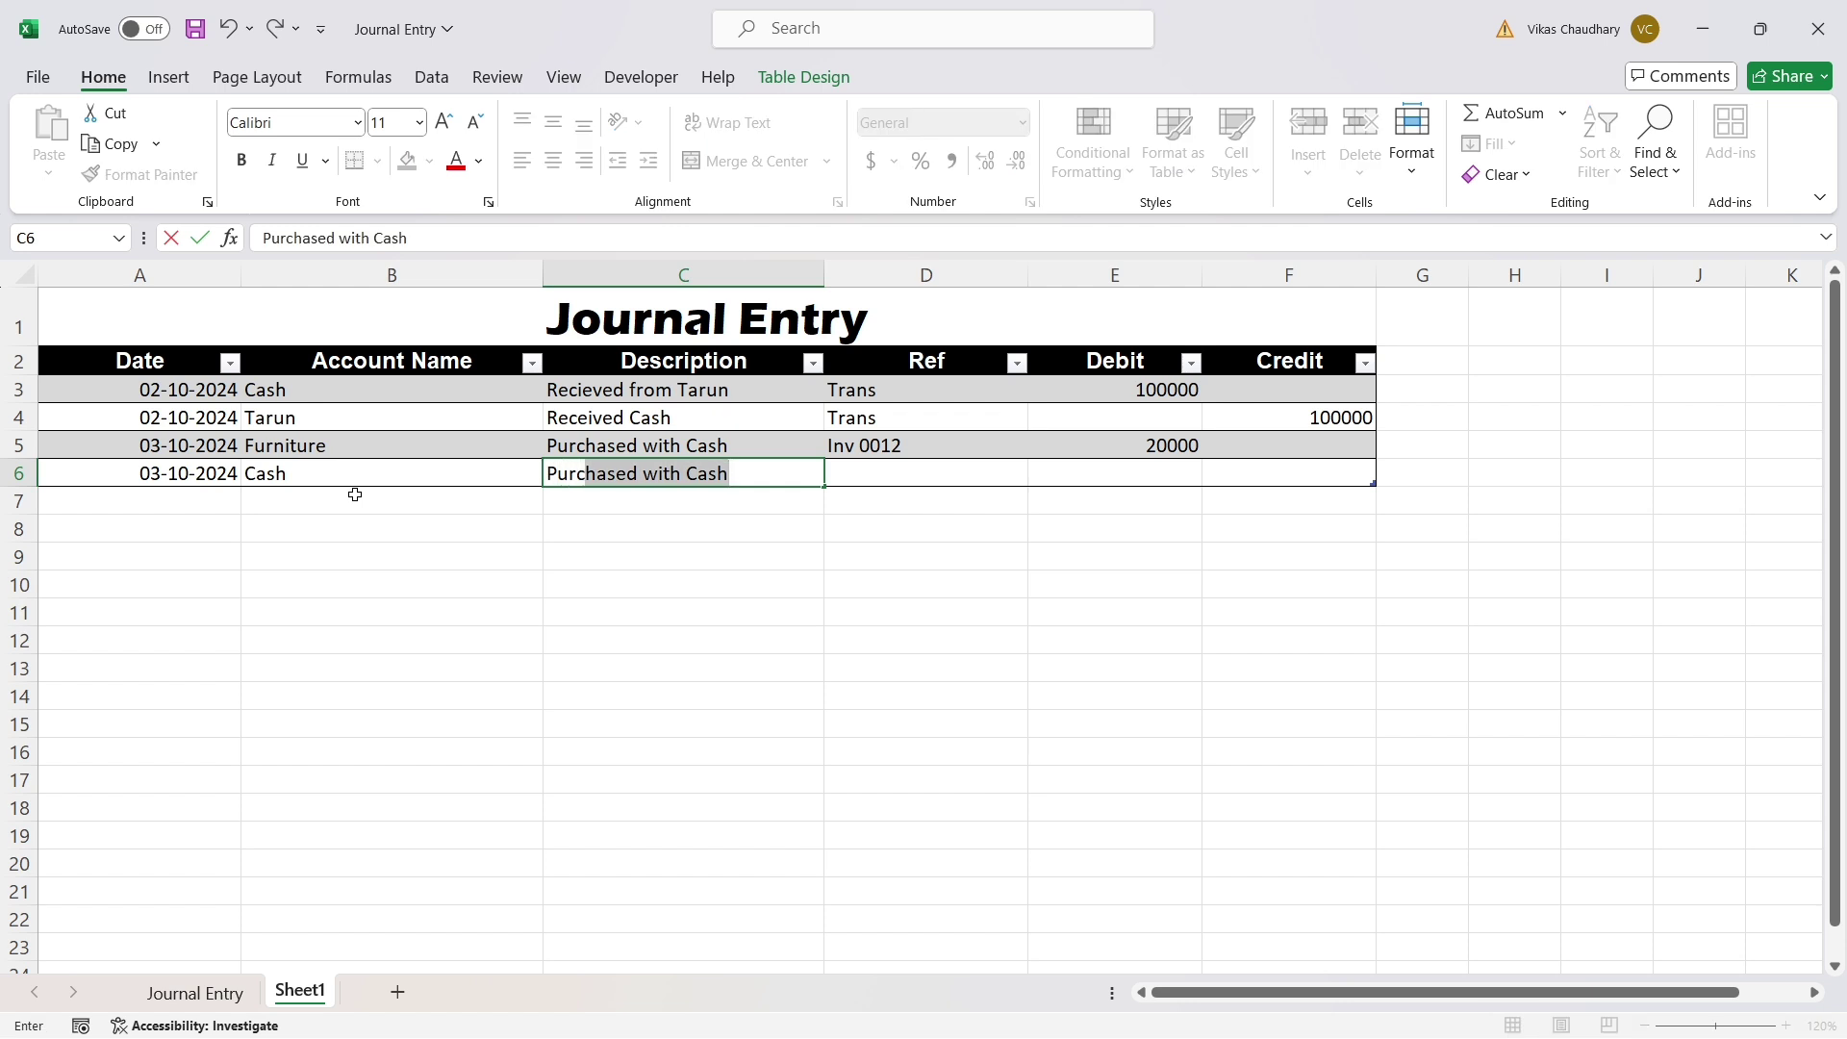
type("hasesd")
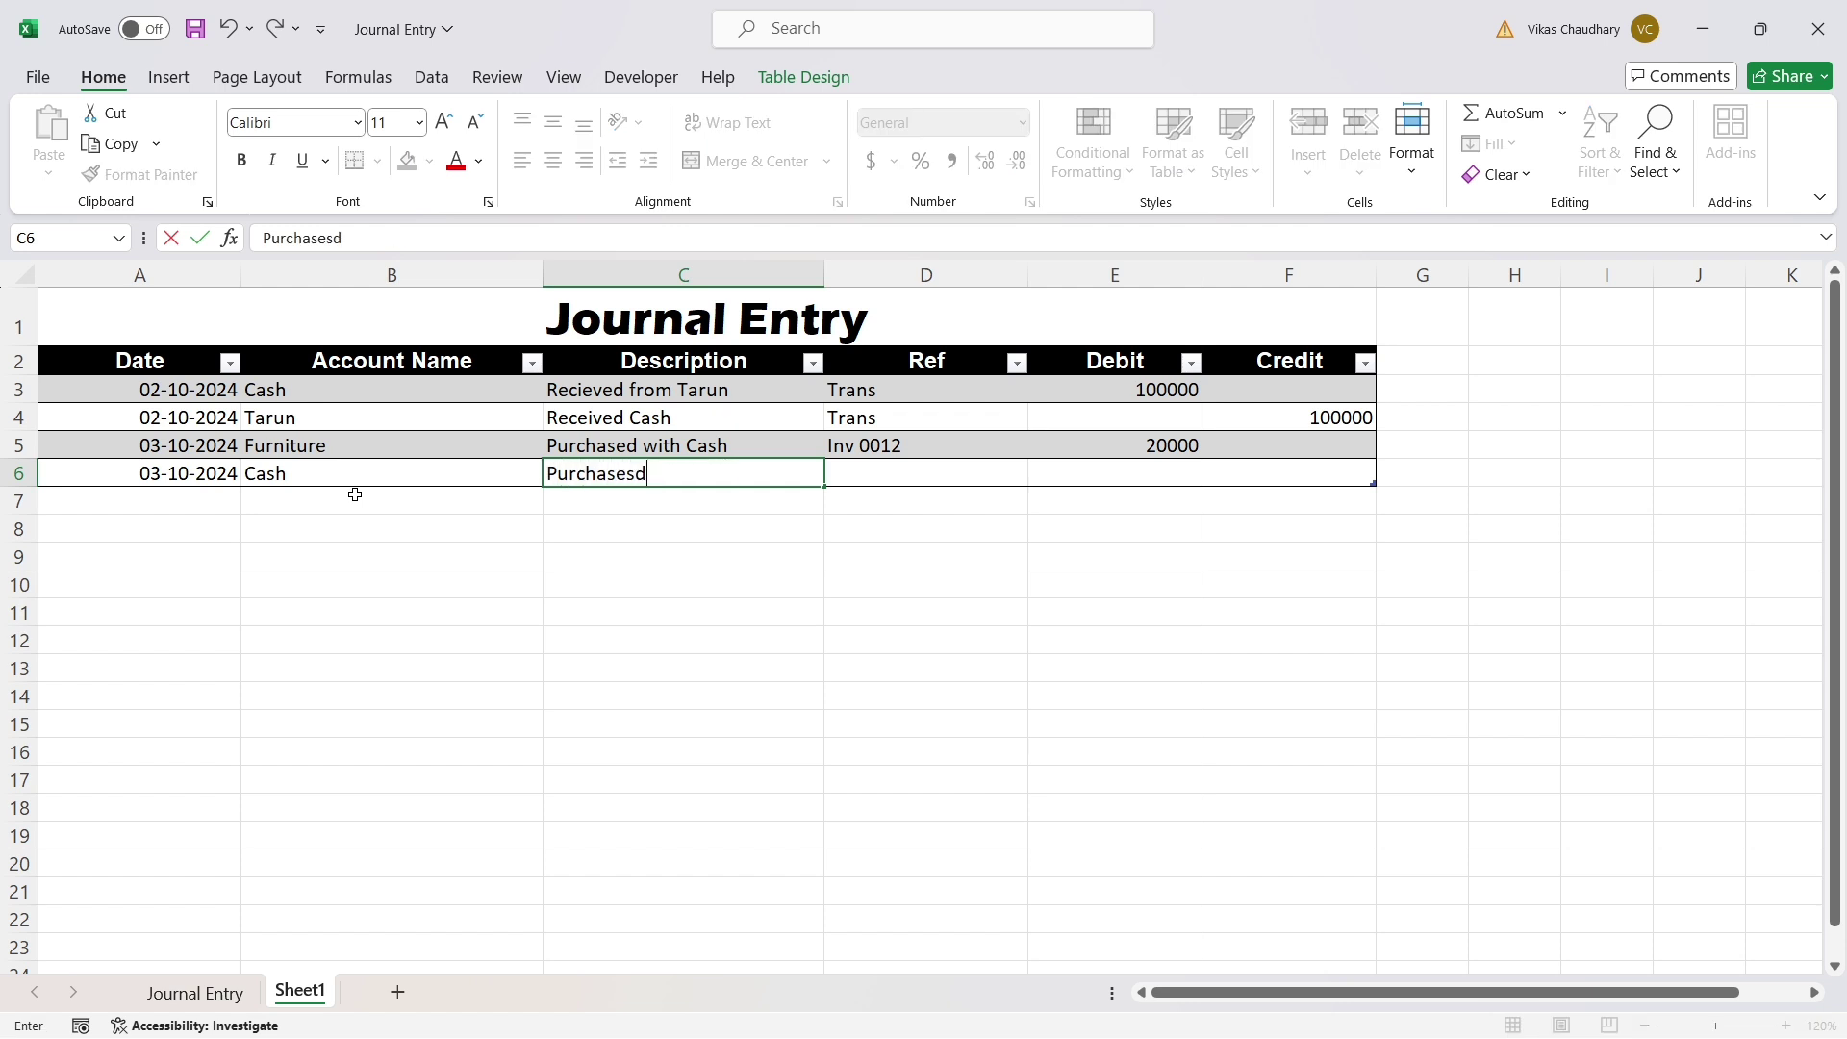
key("BackSpace")
key("BackSpace")
type("d furniture")
key("Tab")
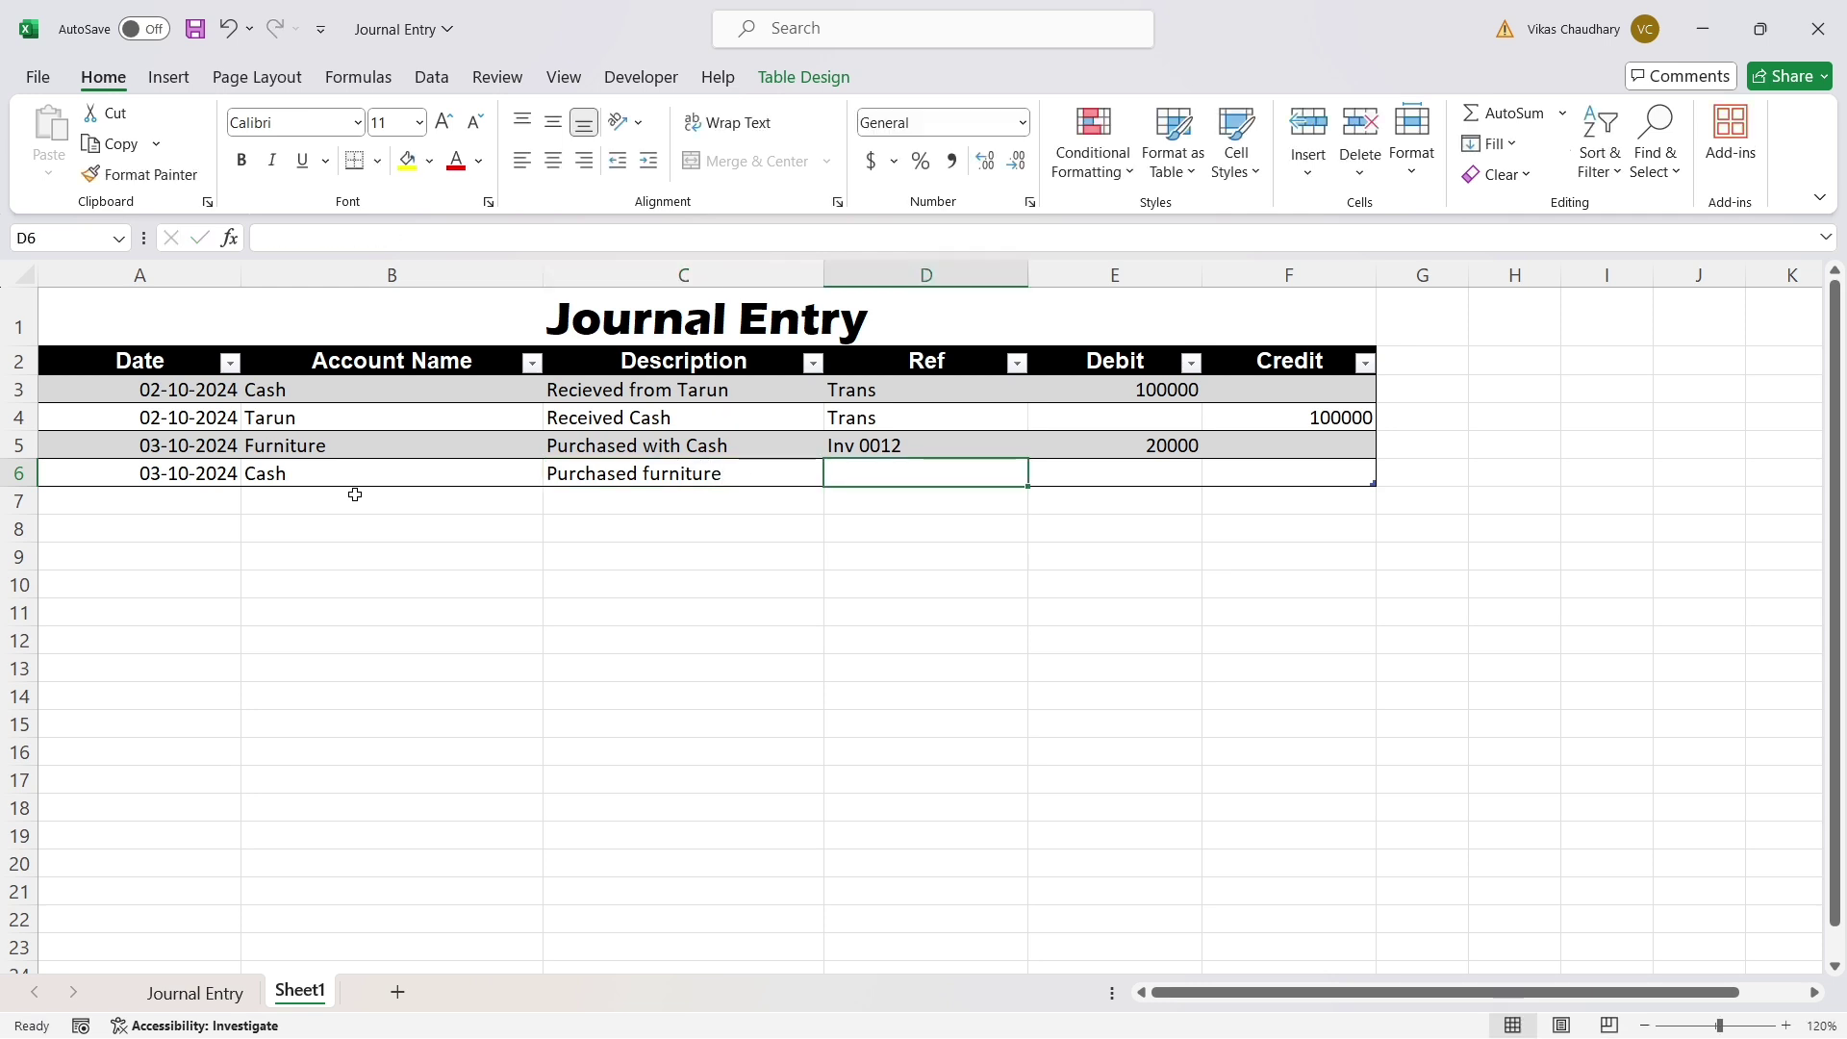
Complete the row 6 entry with the reference Inv 0012 and a credit of 20000, leaving its debit empty.
type("Inv 0012")
key("Tab")
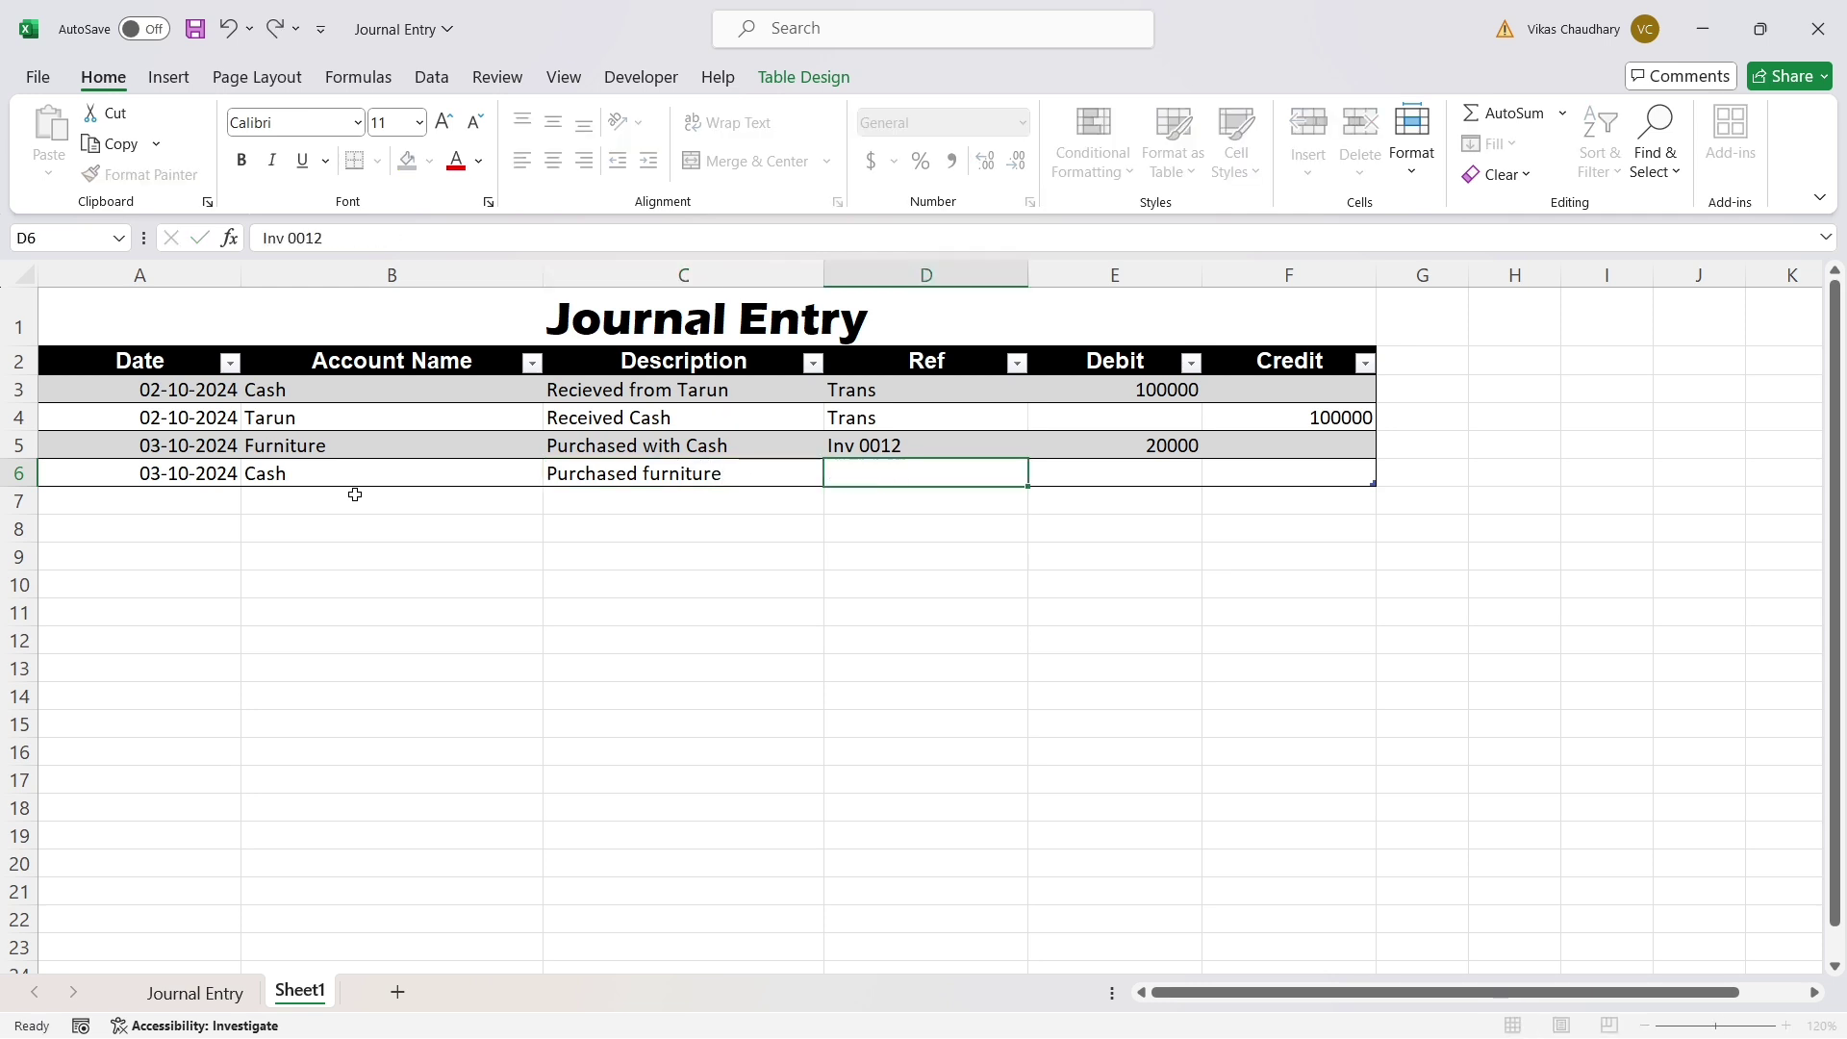
key("Tab")
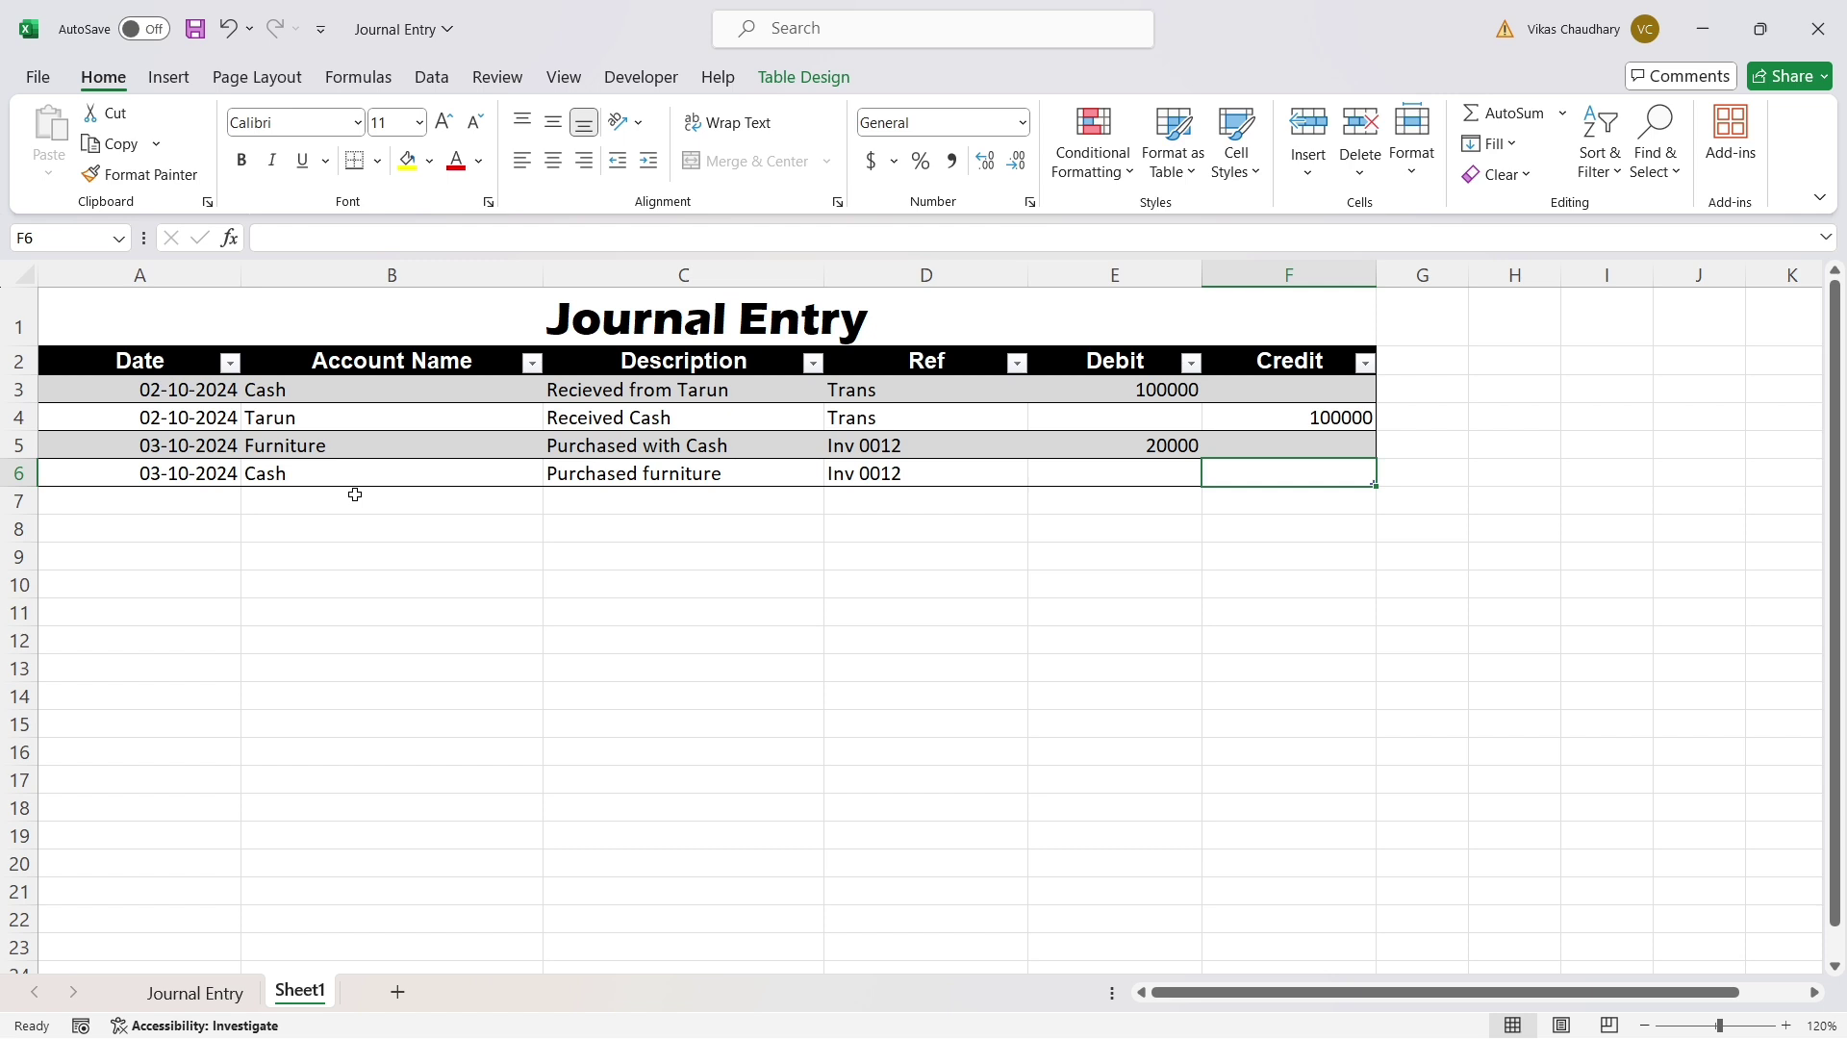
type("20000")
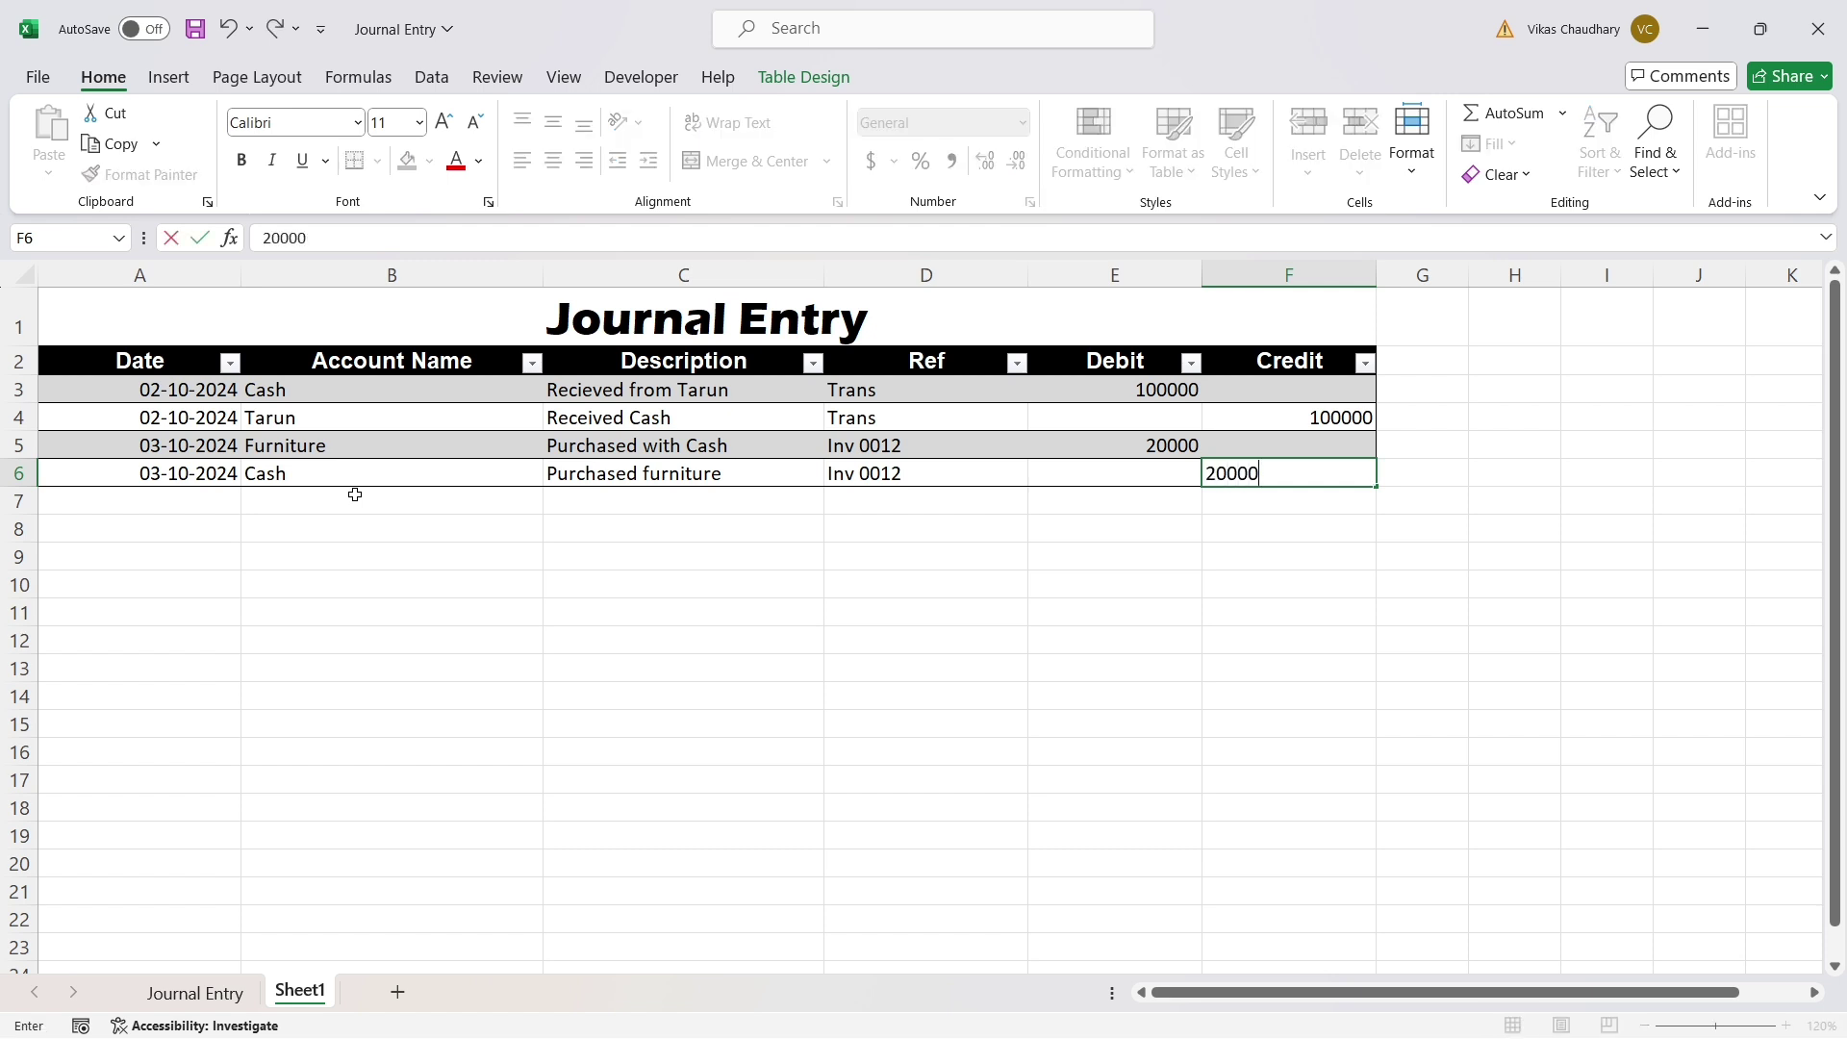
left_click(355, 494)
key("Left")
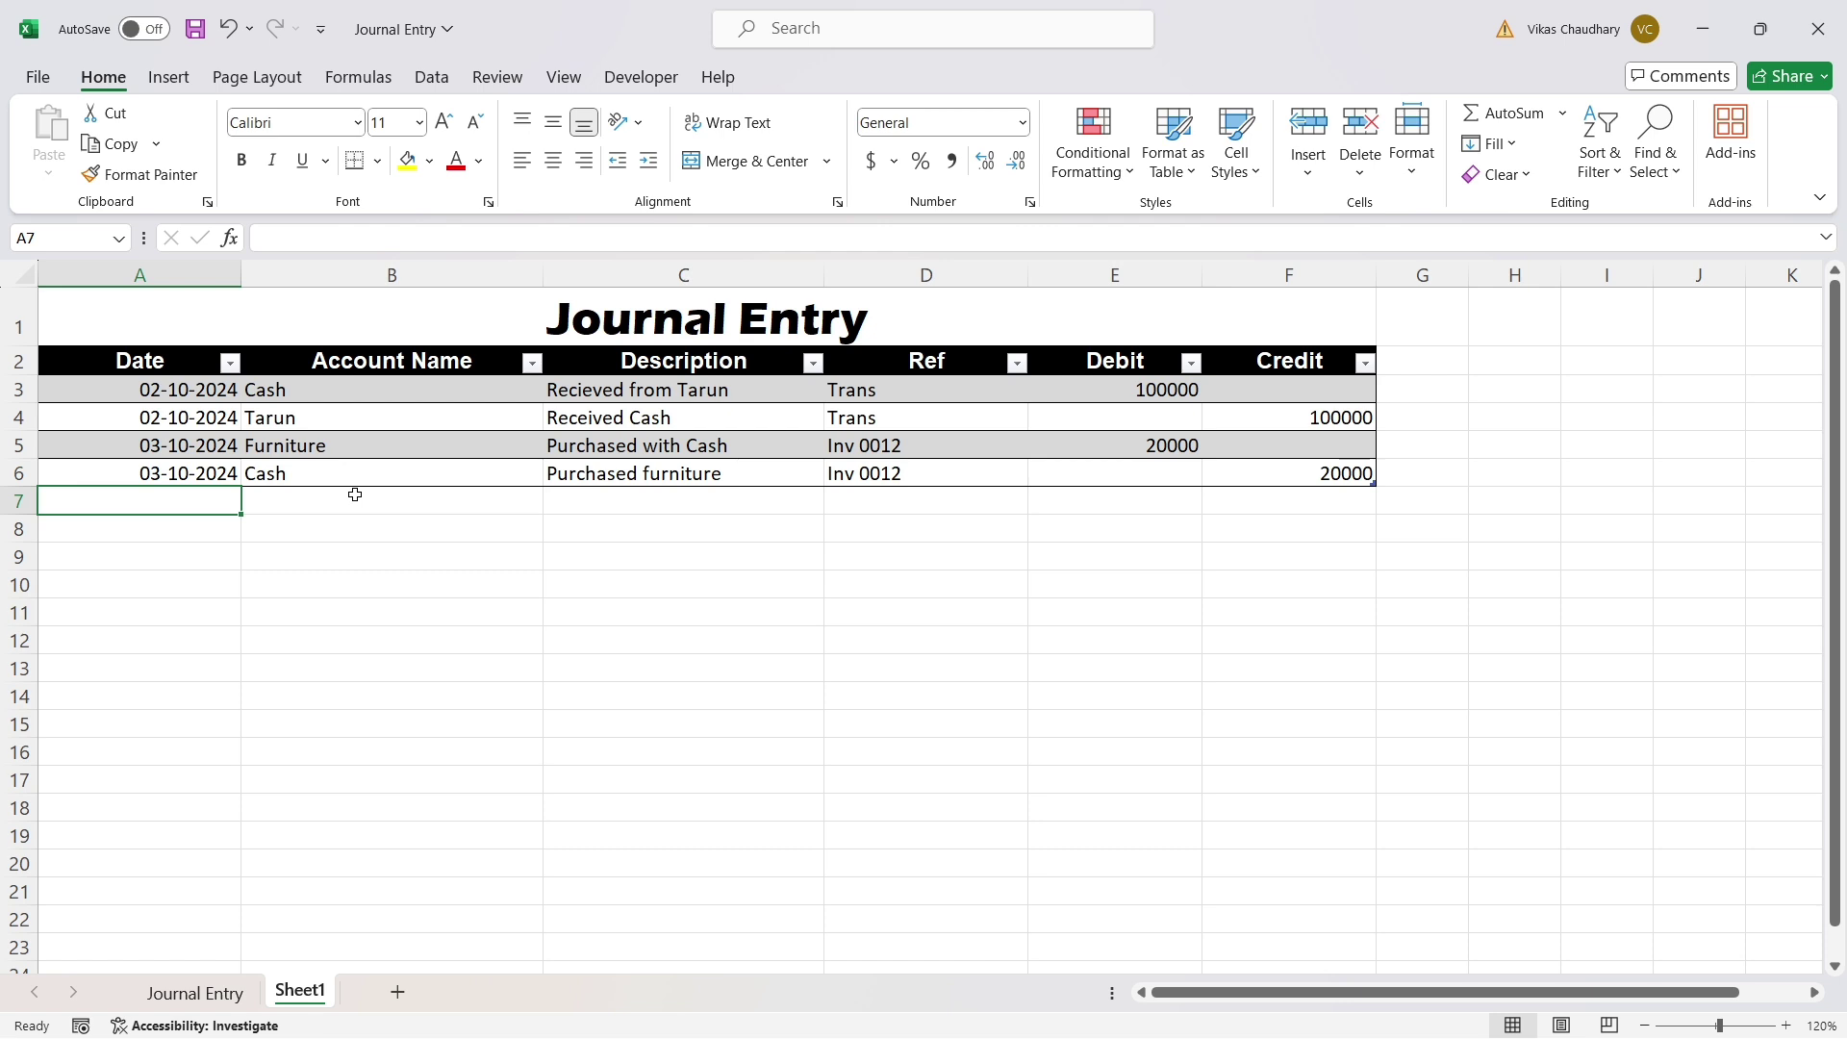
Add a row 7 entry dated 04-10-2024 with Goods as the account name.
type("04-1")
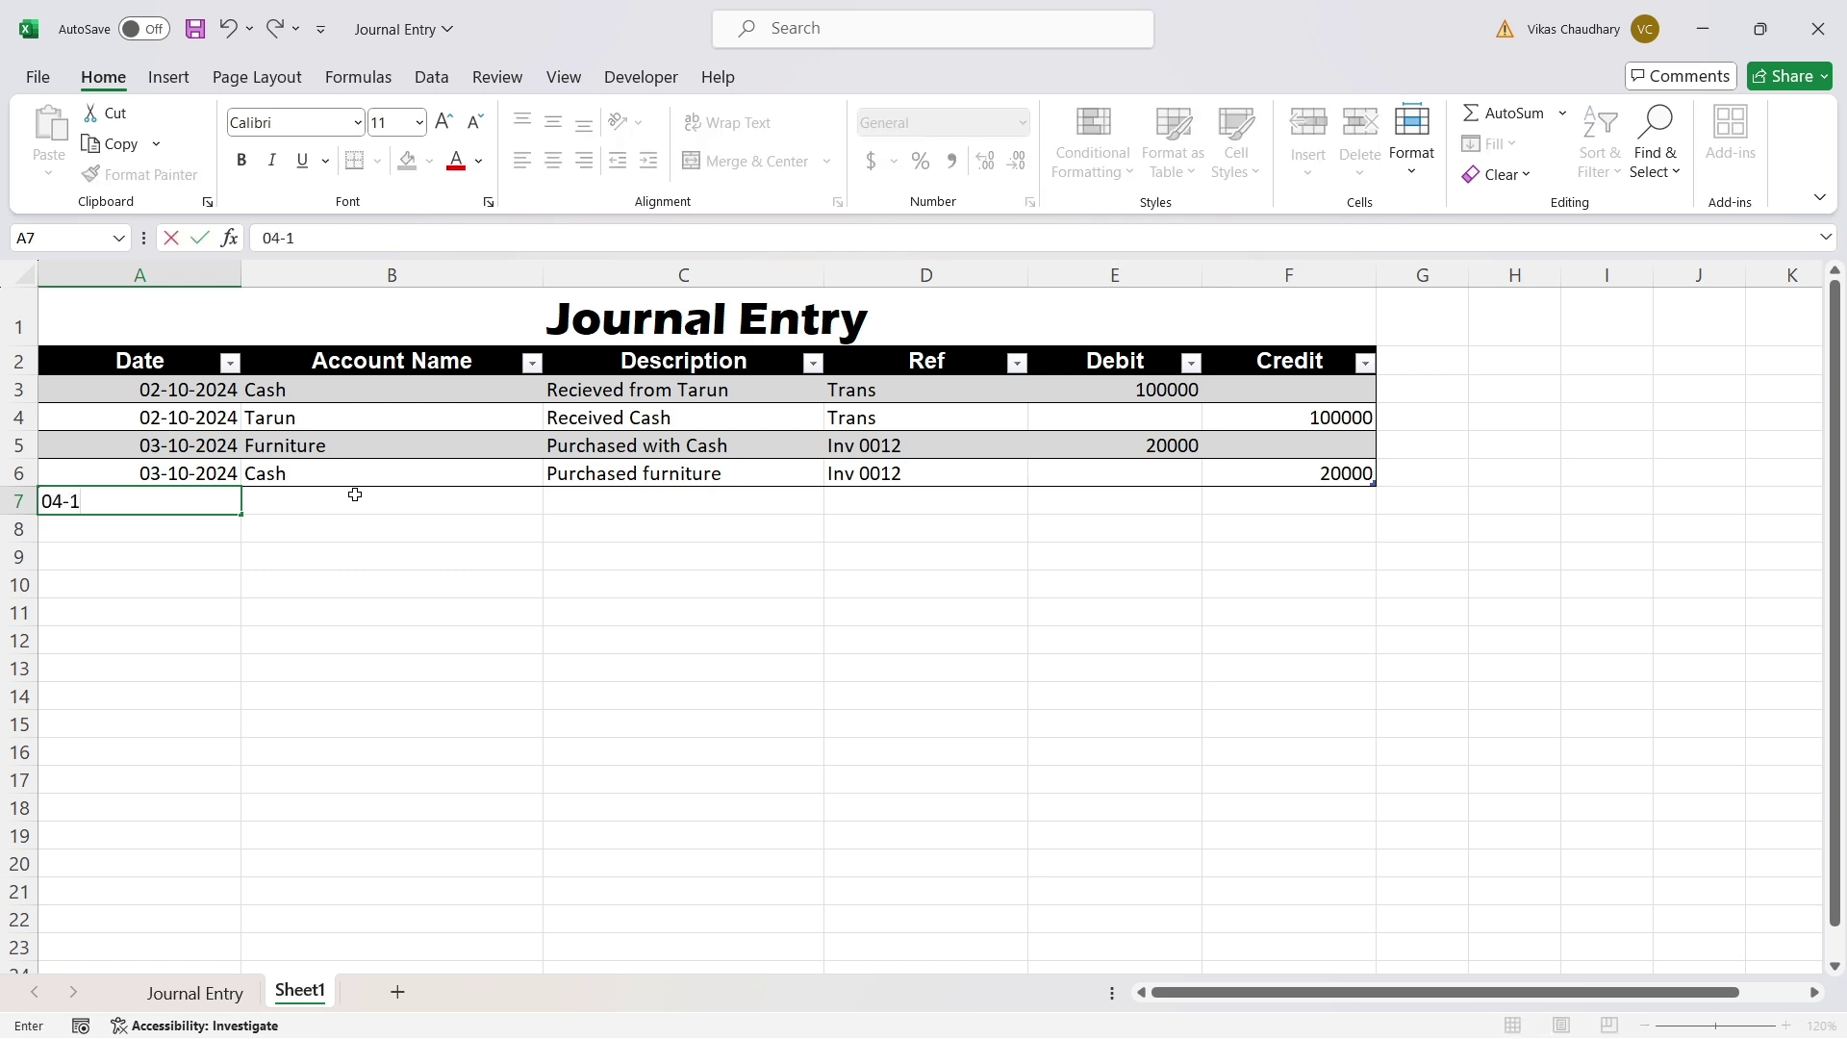
type("0-2024")
key("Tab")
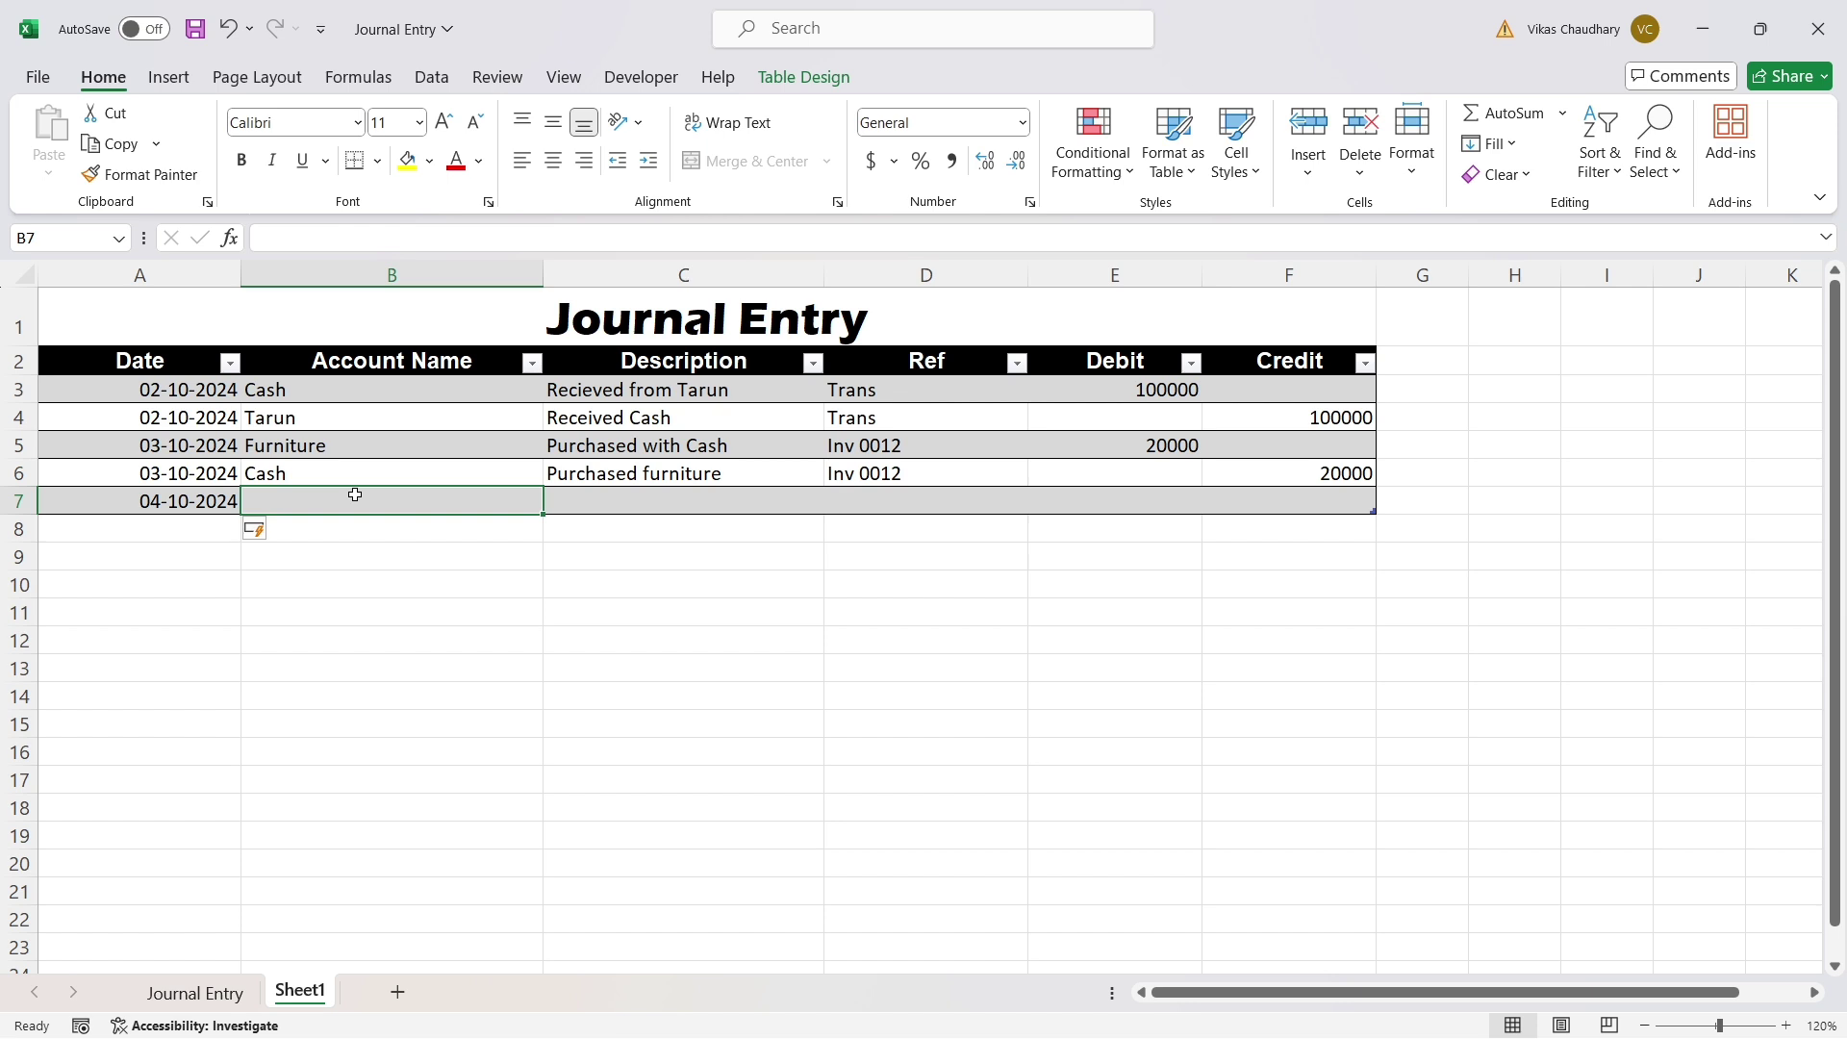
type("Goods")
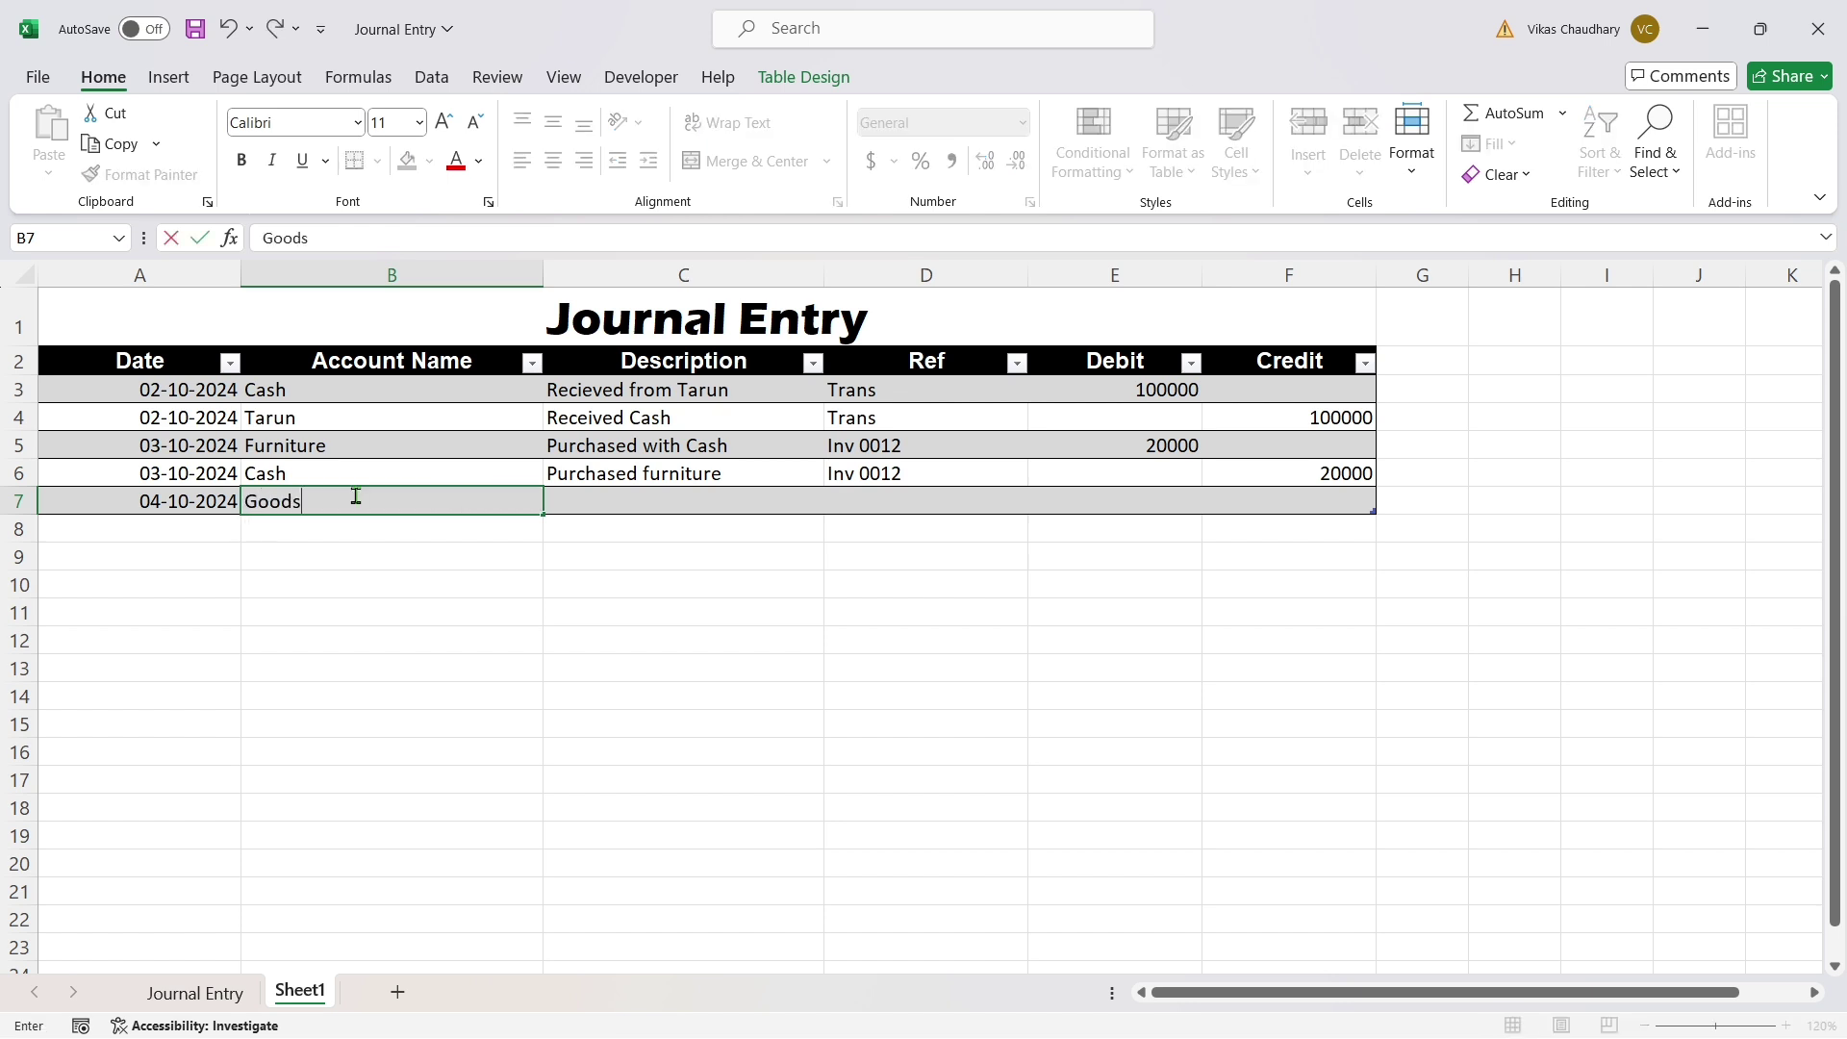
key("Tab")
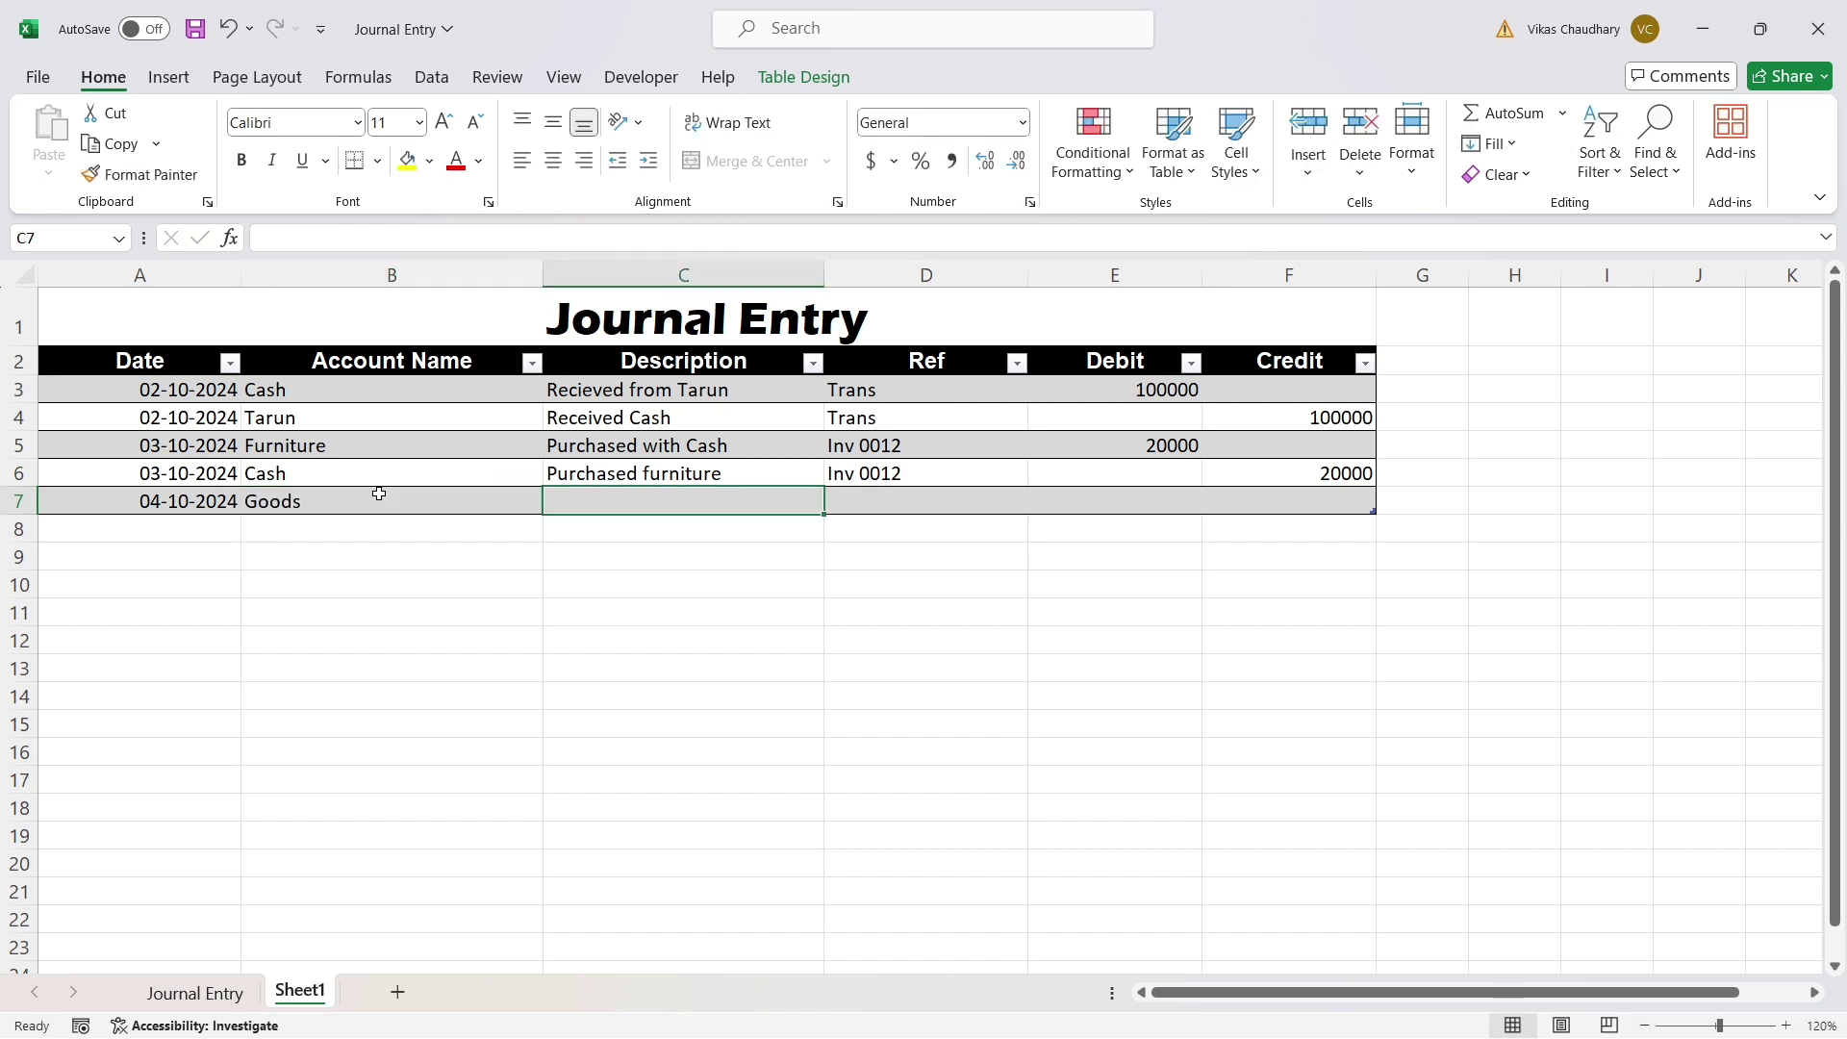
Complete the row 7 entry with the description Purchased with Cash, the reference Inv 0001 and a debit of 30000.
type("Purc")
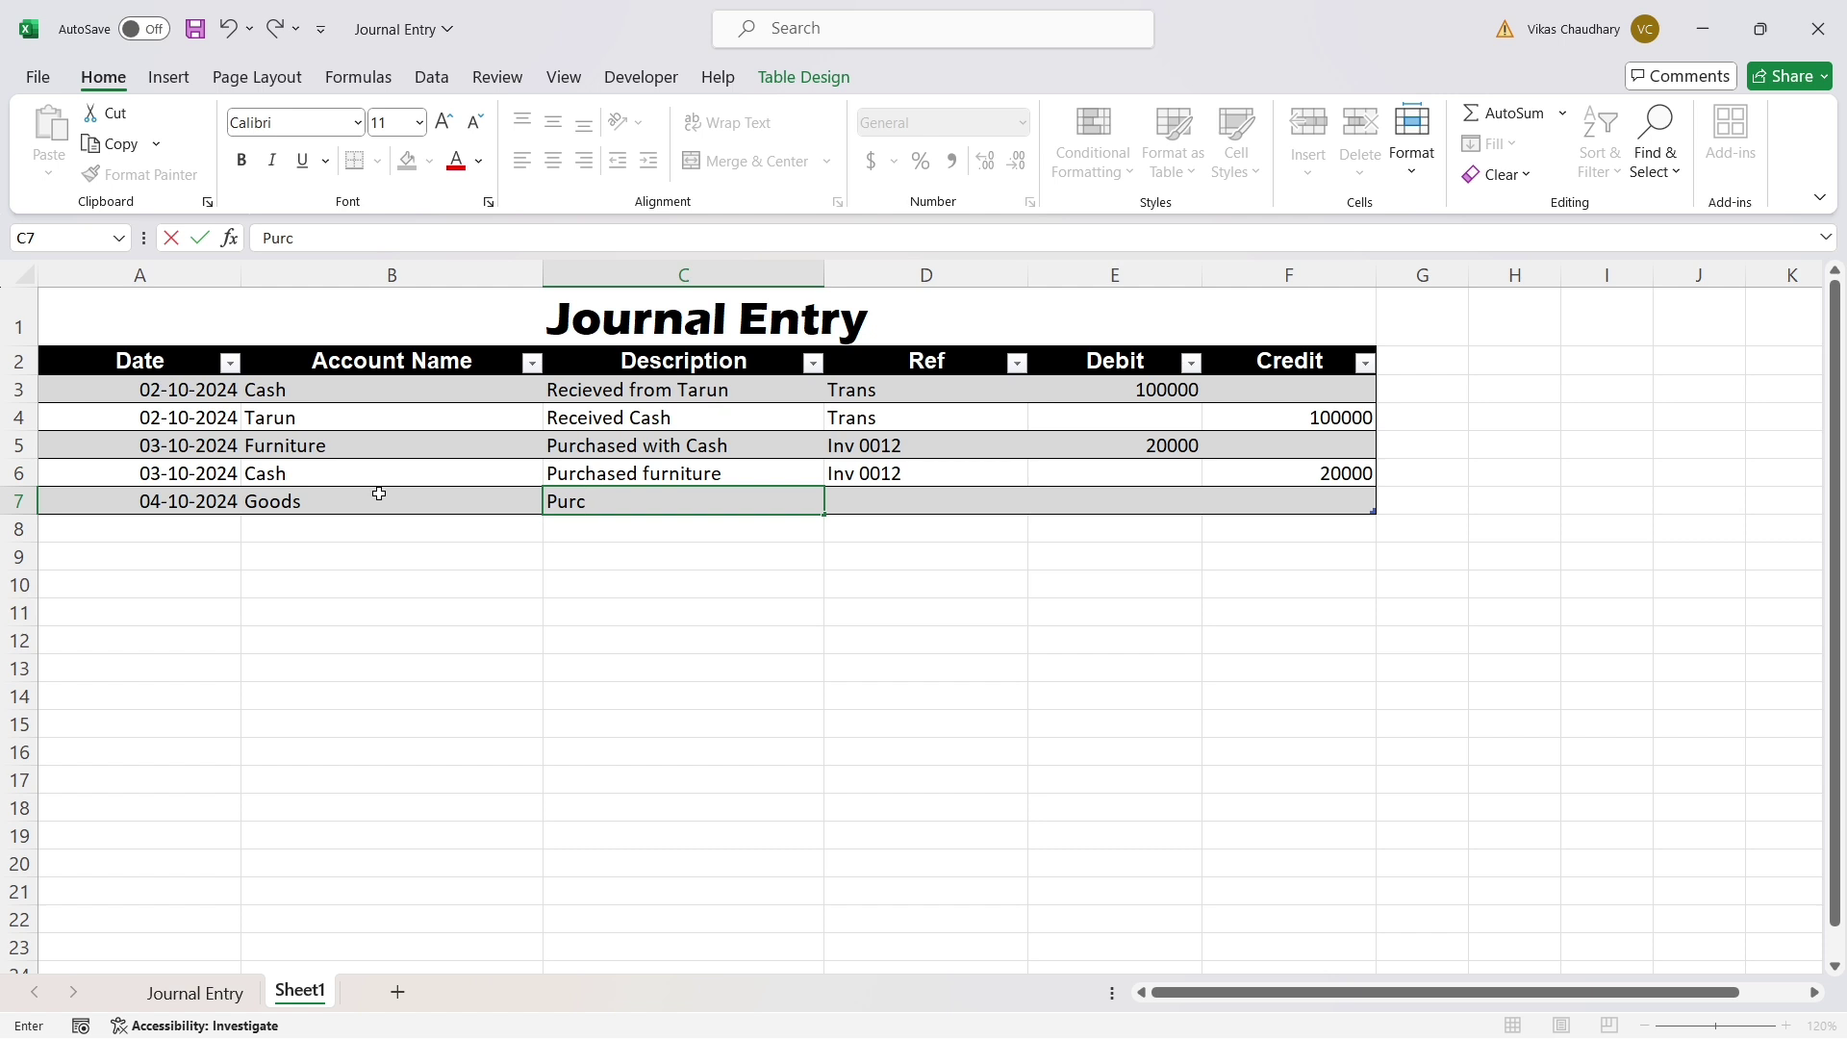
type("hased with Cash")
key("Tab")
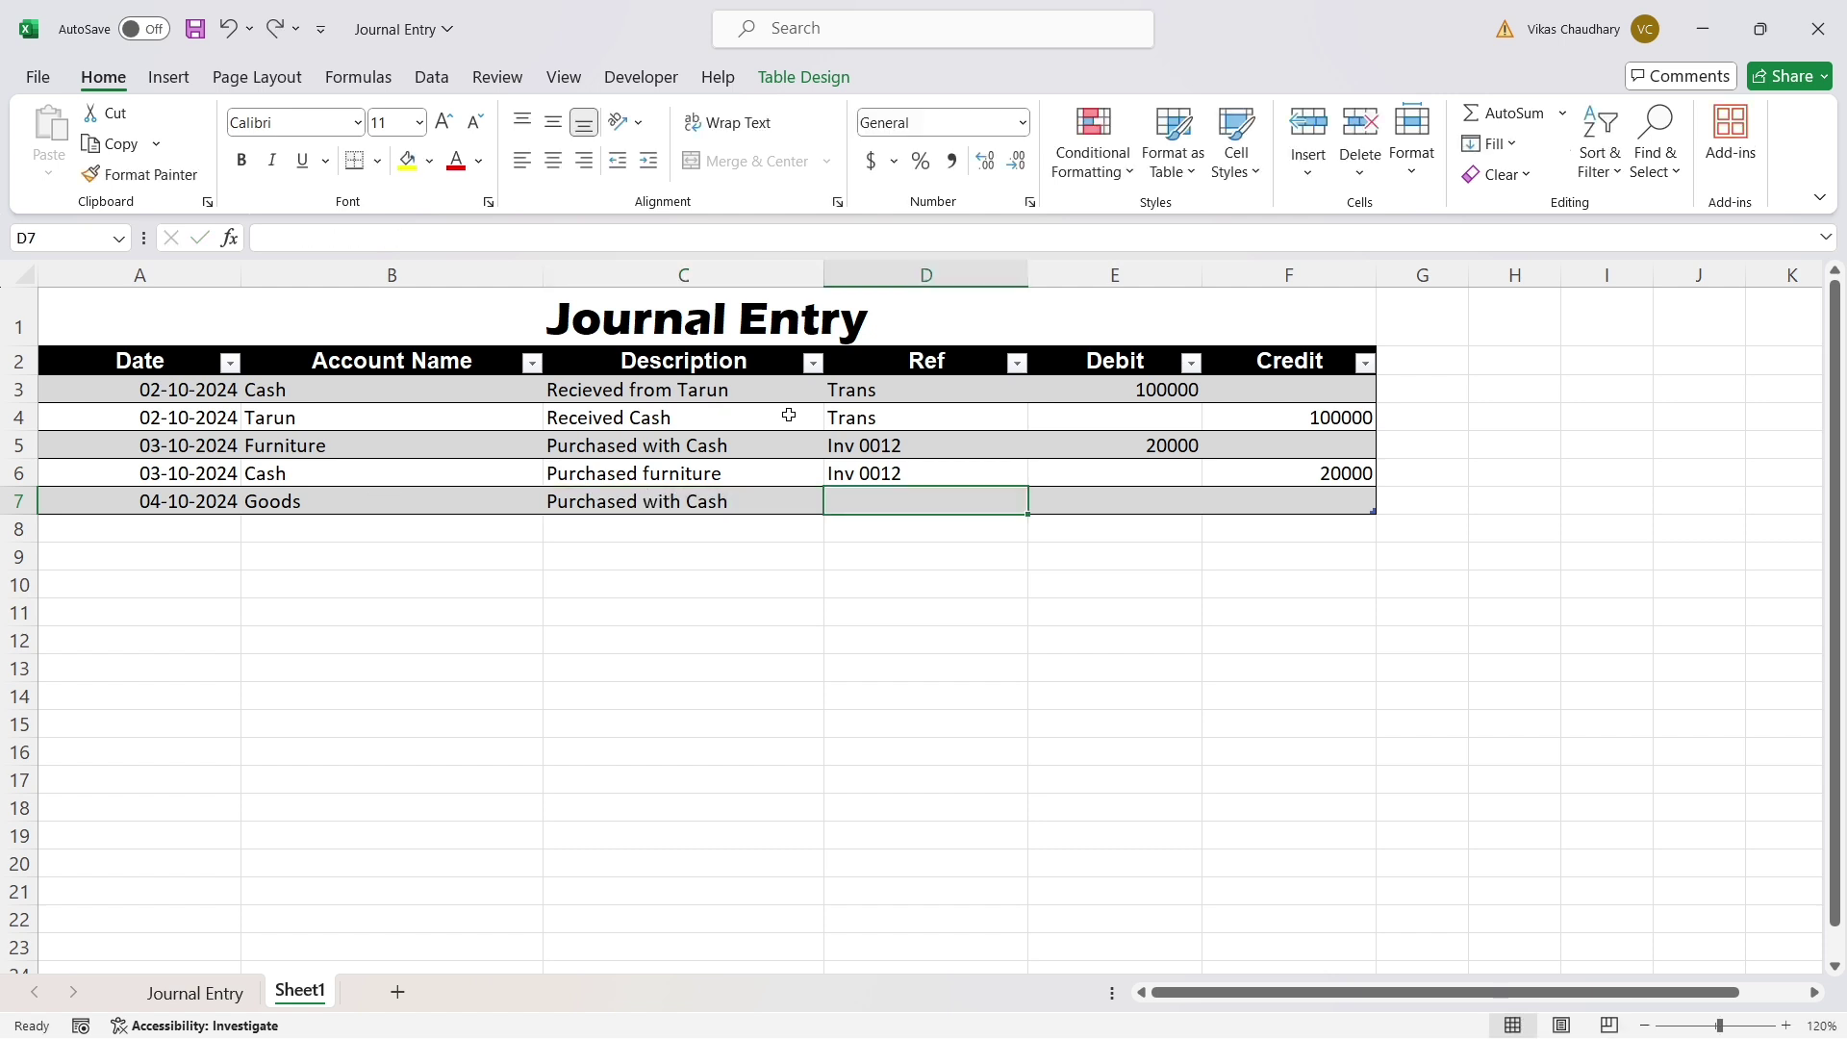
type("Inv ")
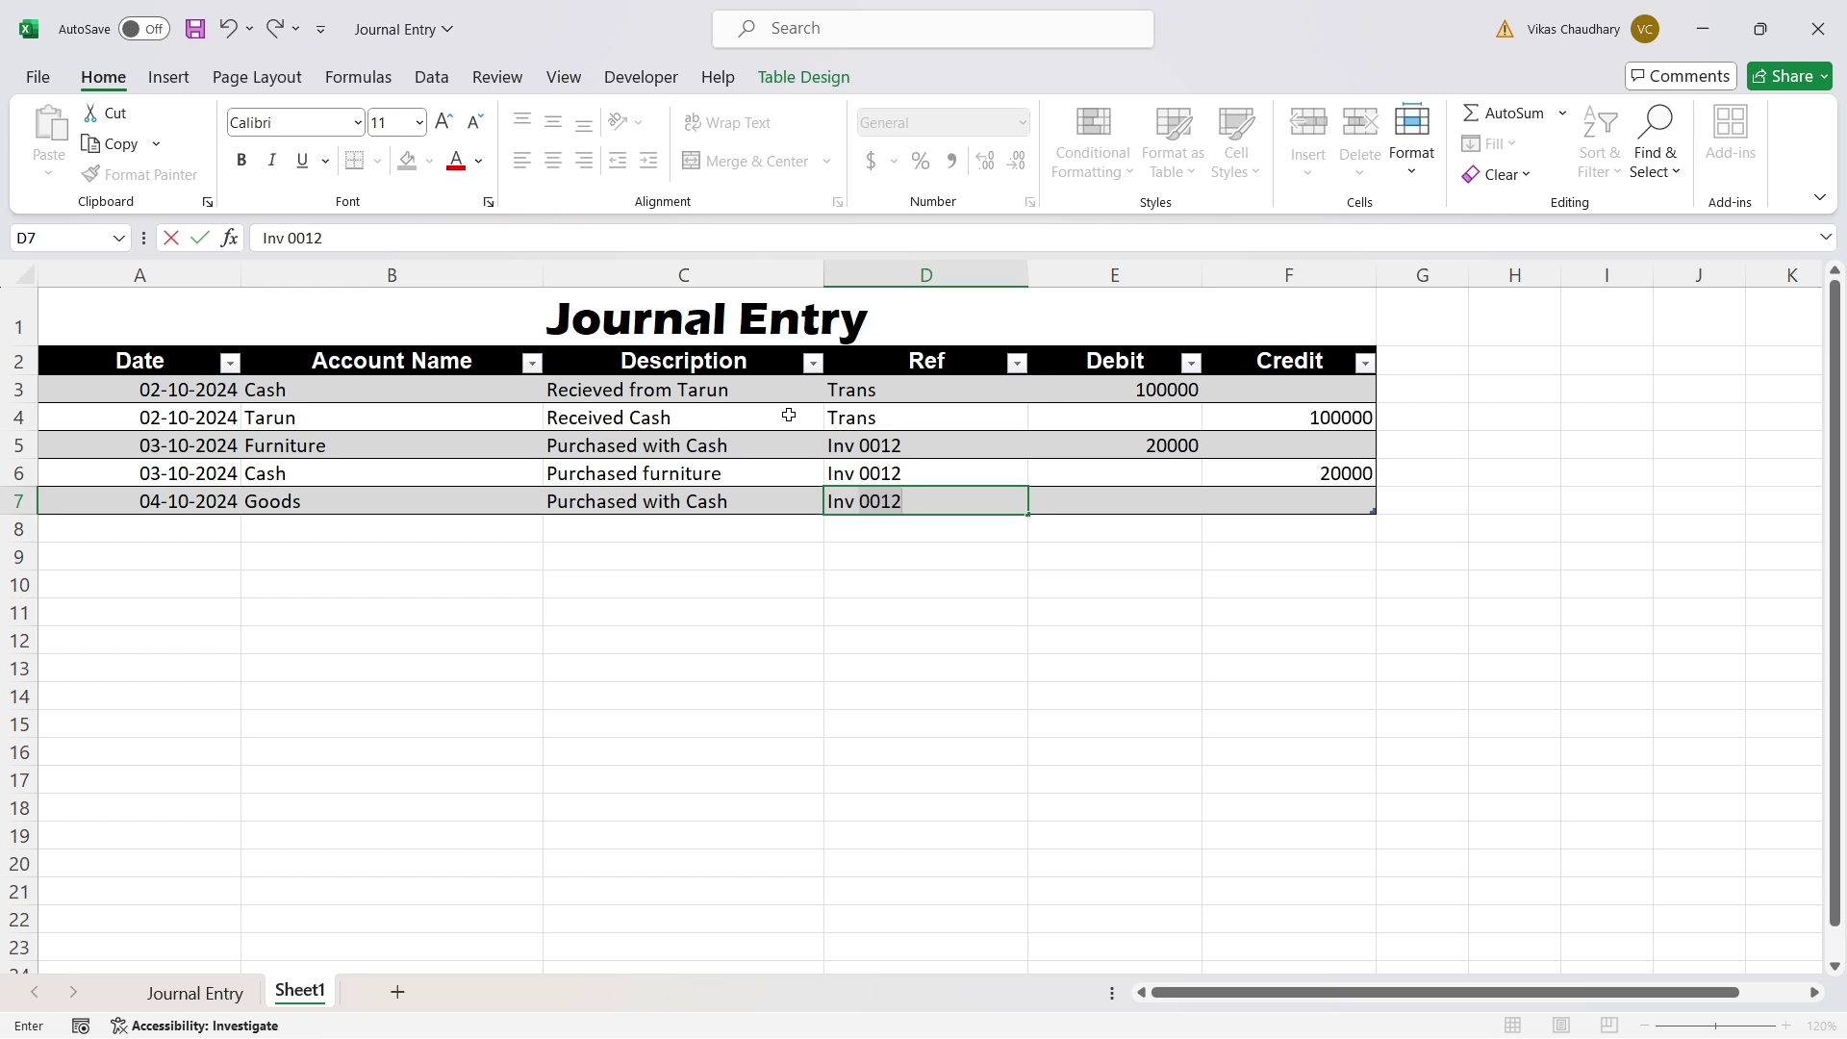
type("0001")
key("Tab")
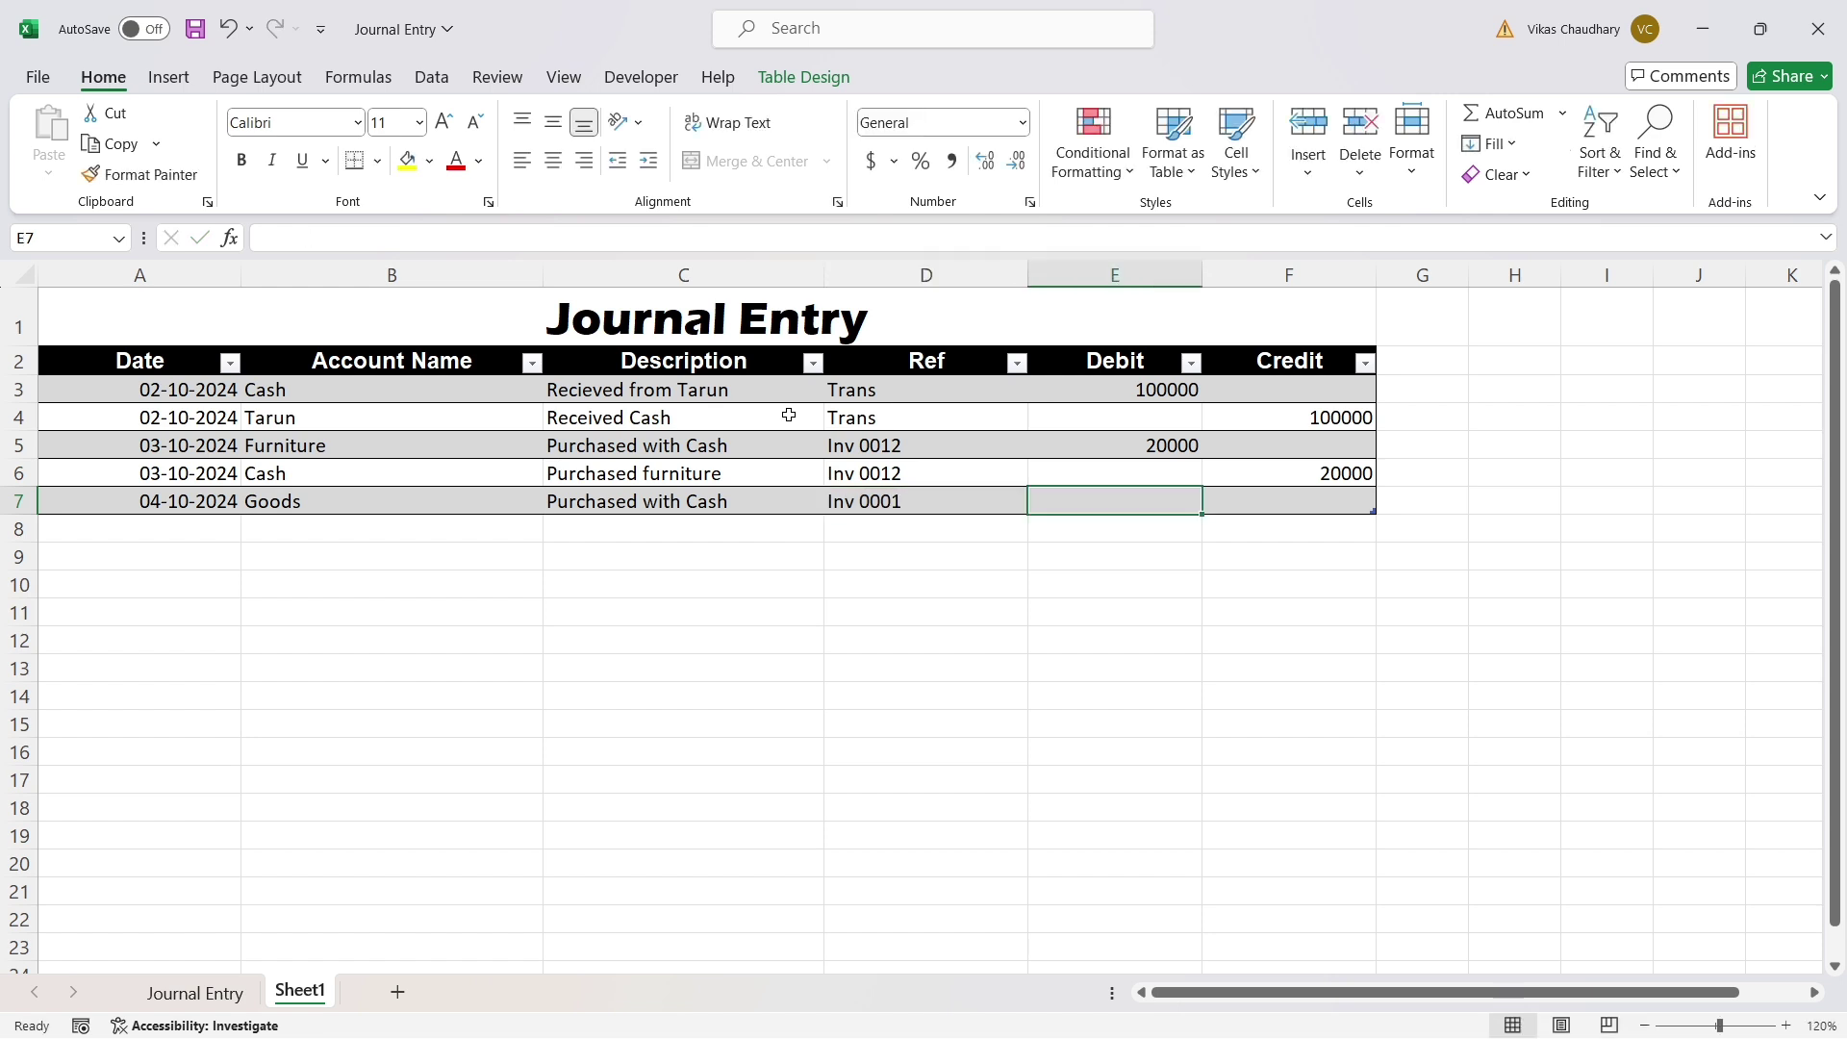
type("3000")
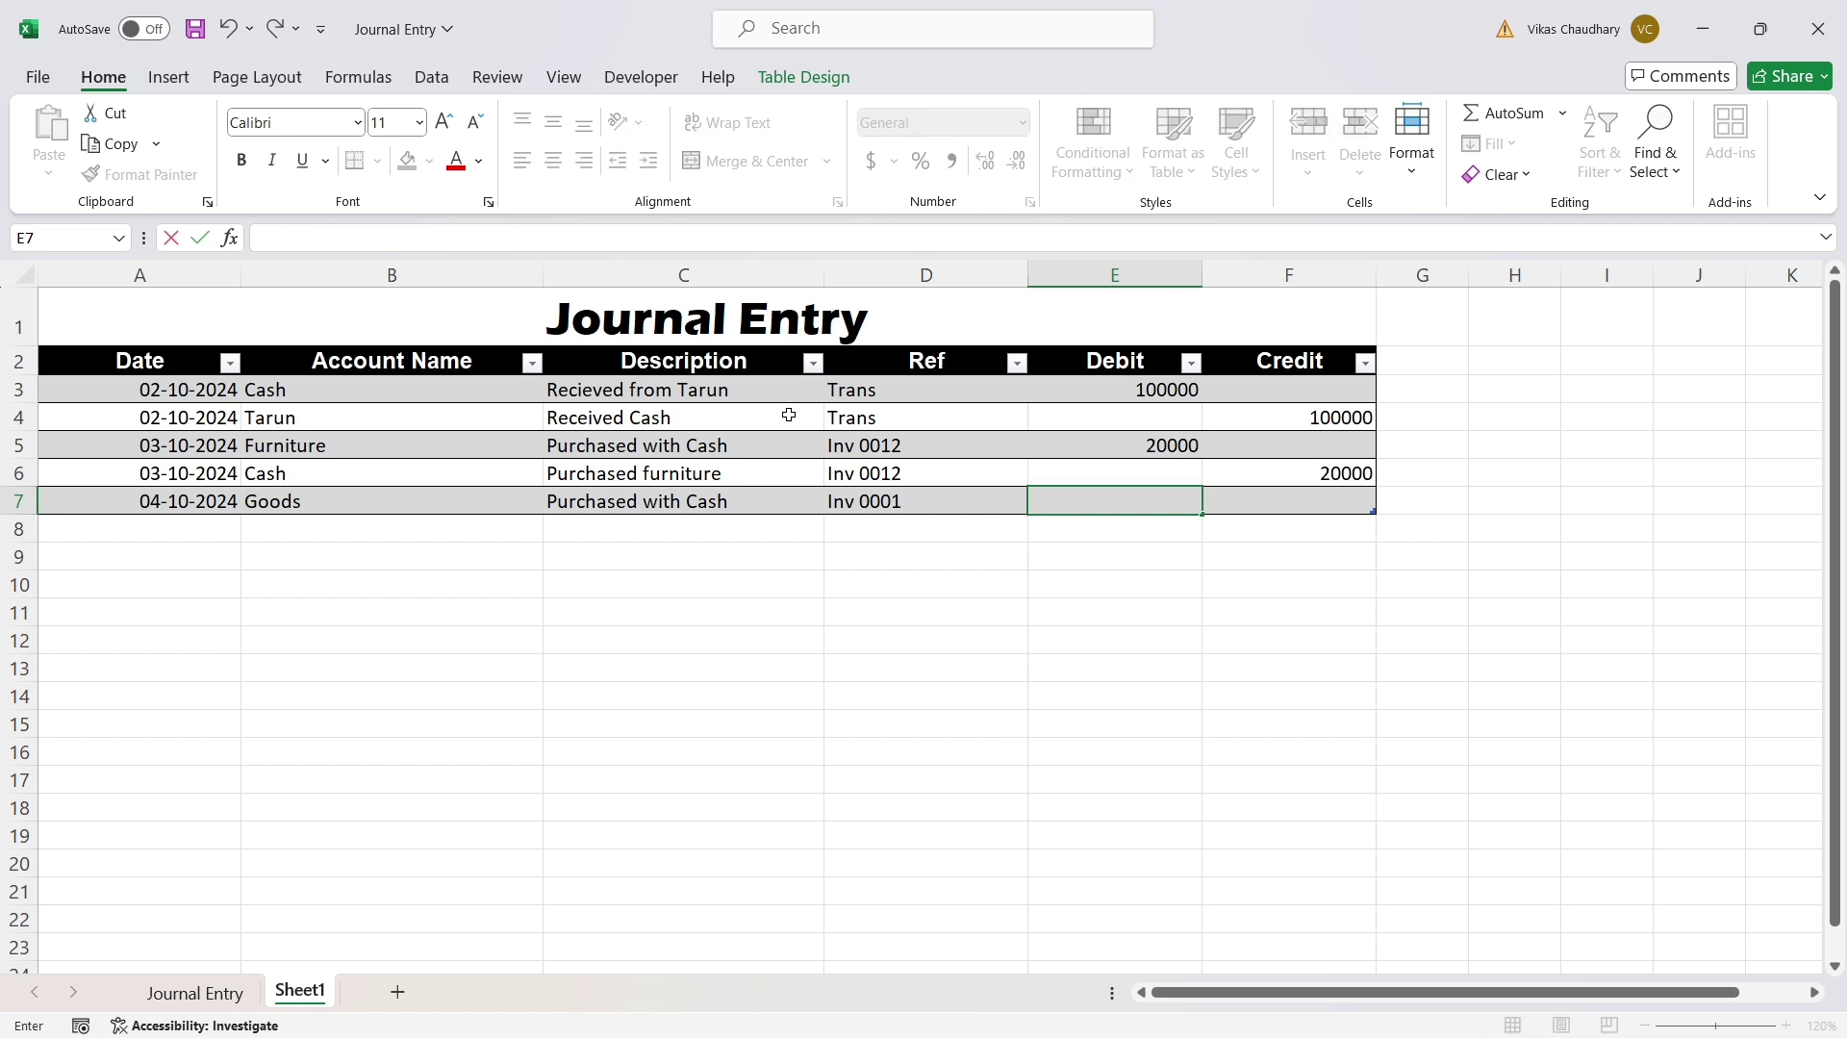
type("0")
key("Tab")
key("Return")
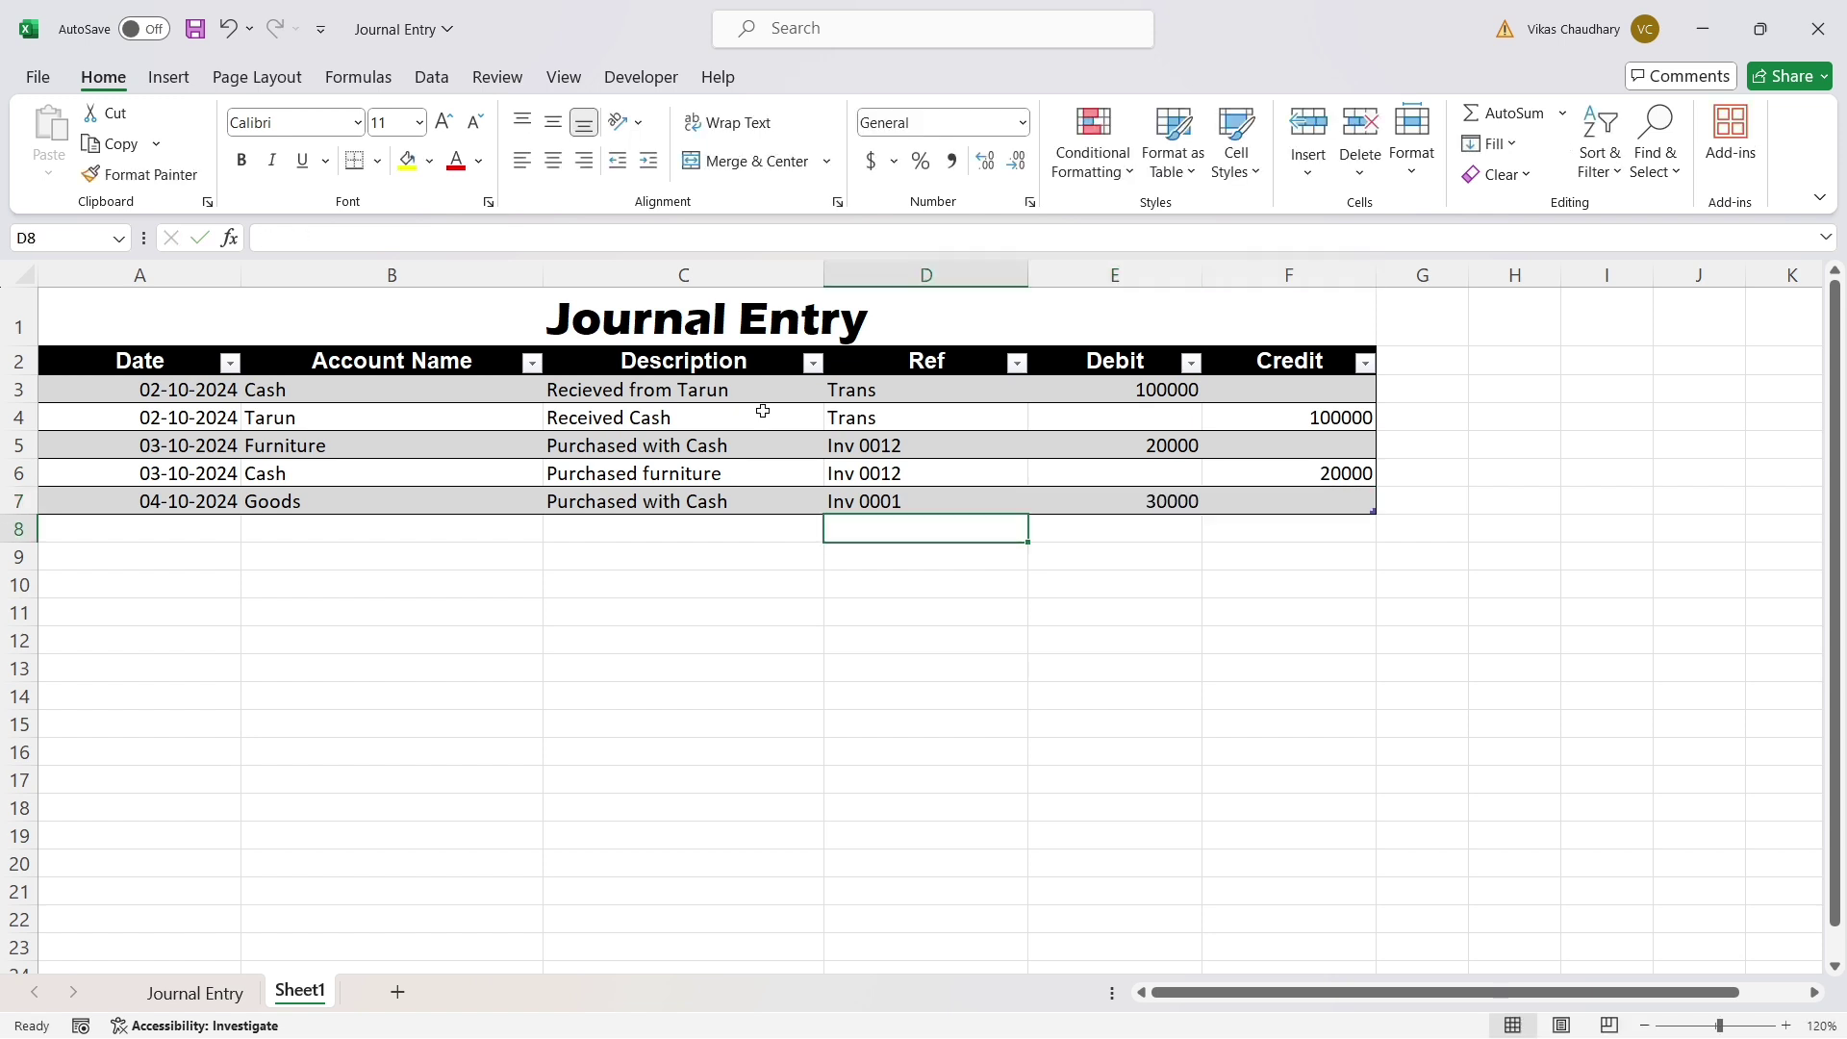
Start a new journal entry in row 8 with the date 04-10-2024.
left_click(156, 528)
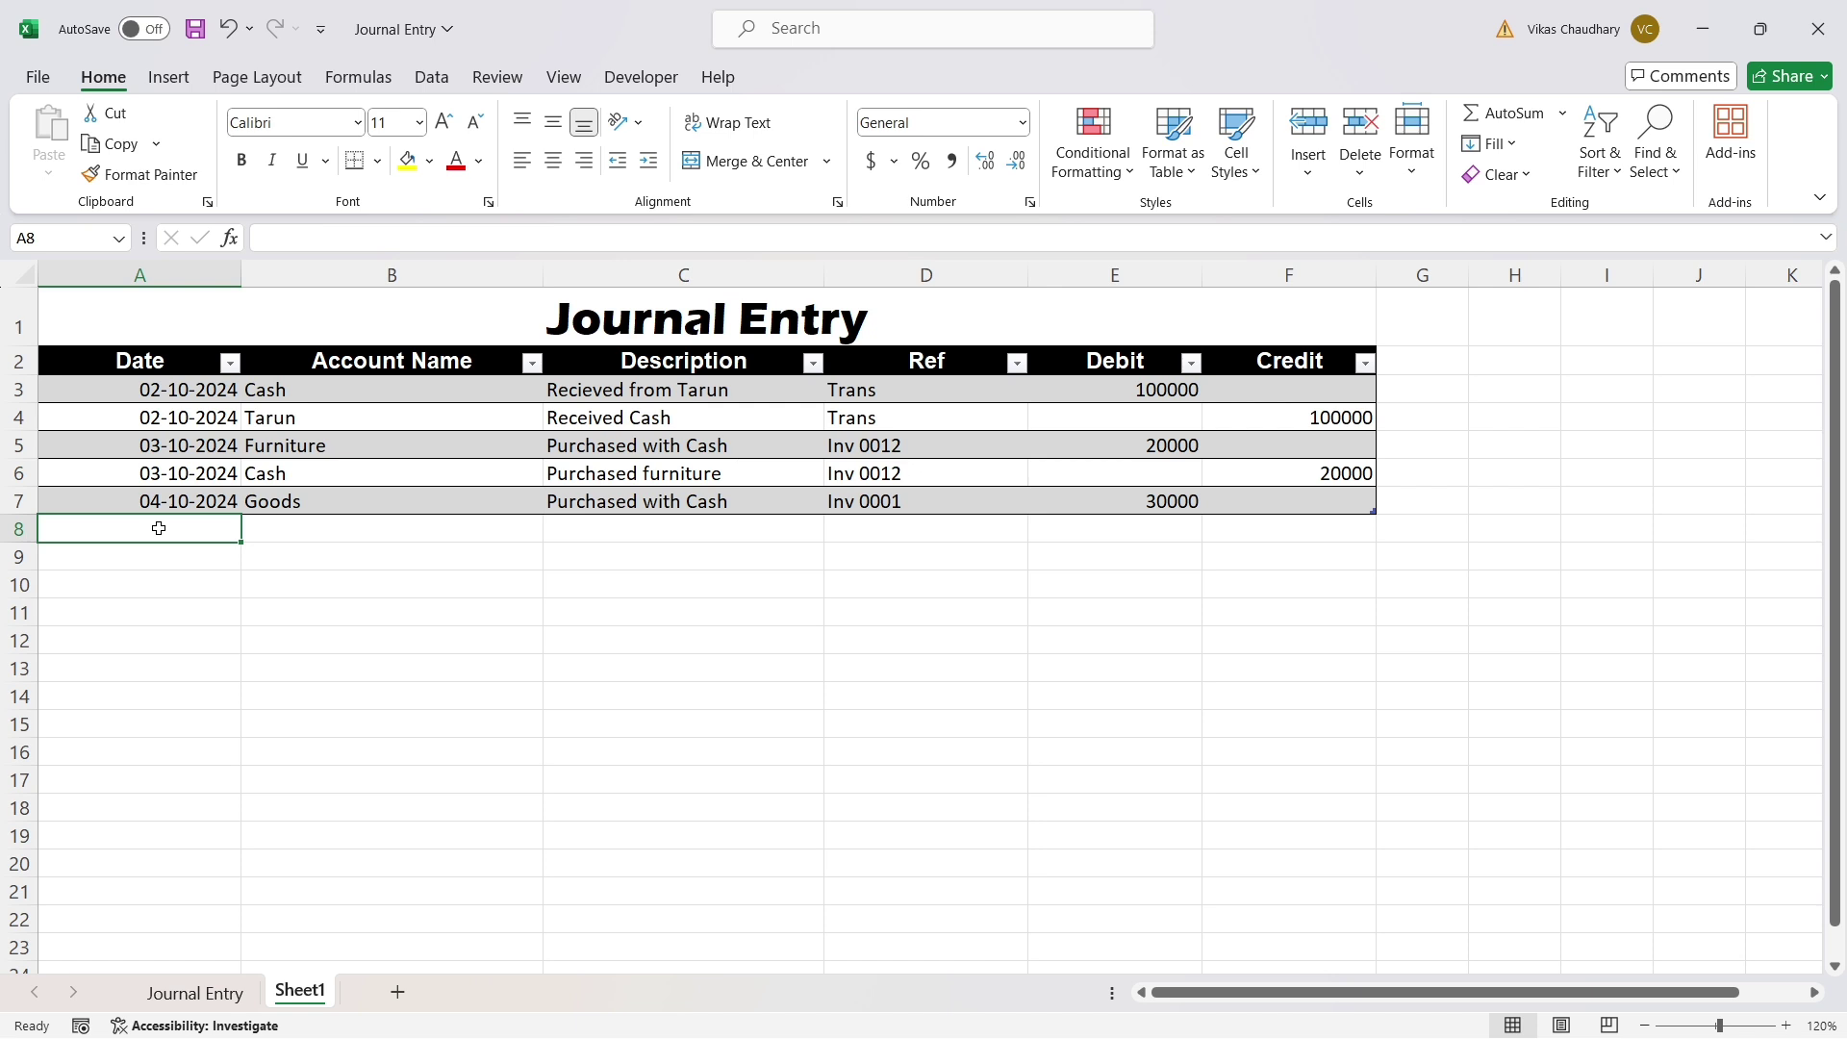
type("04-10")
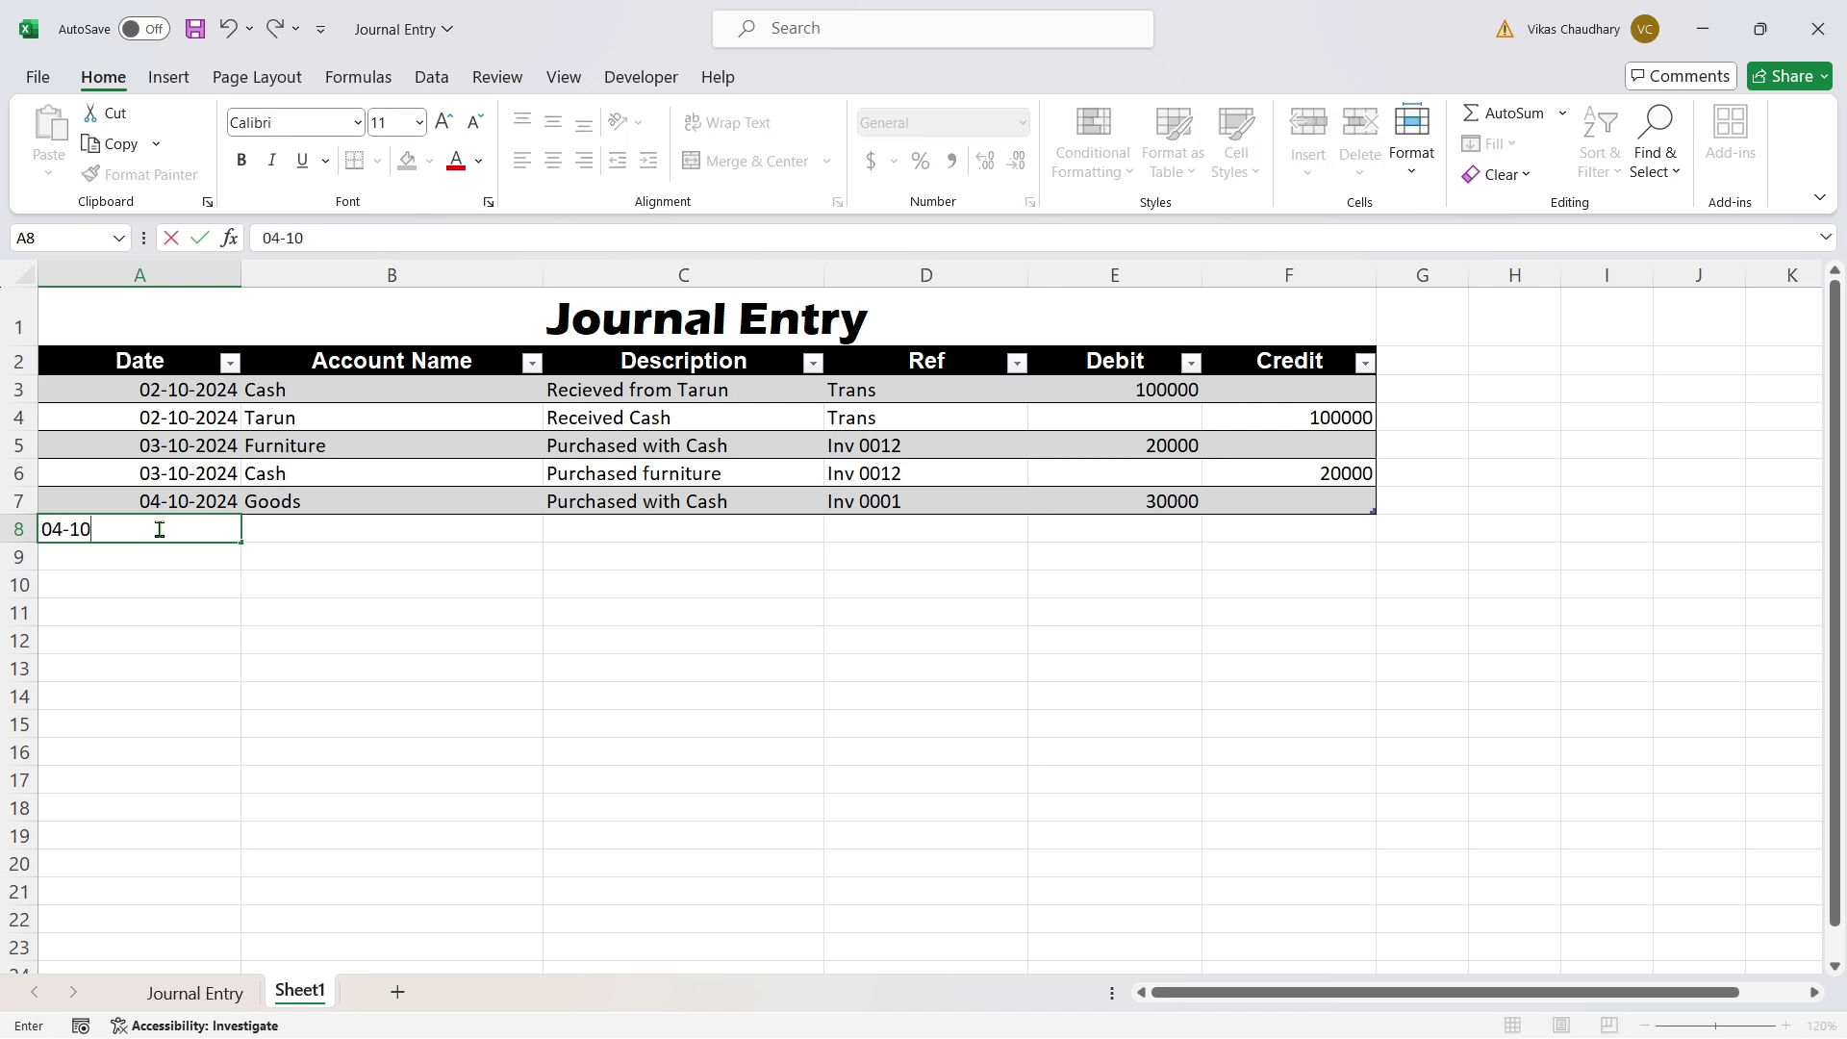
type("-2024")
key("Tab")
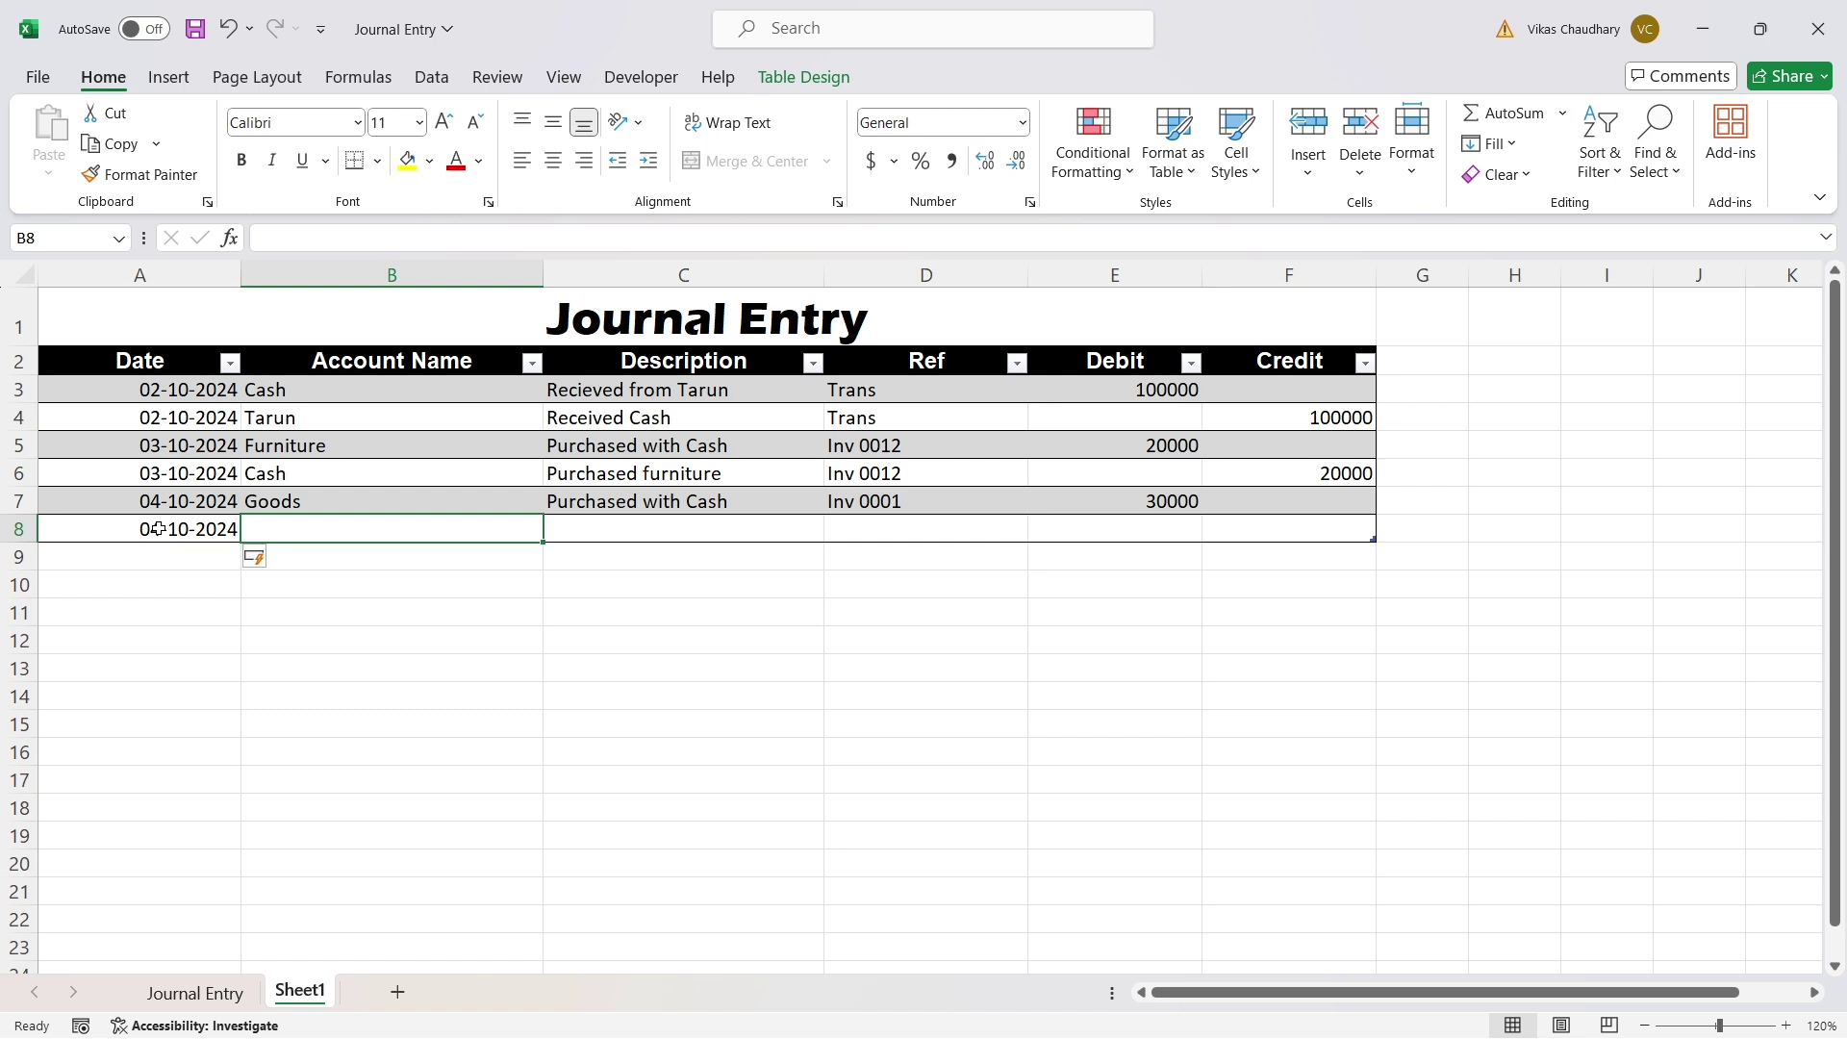
Fill in the row 8 entry with Cash as the account name and Purchased Goods as the description.
type("Cash")
key("Tab")
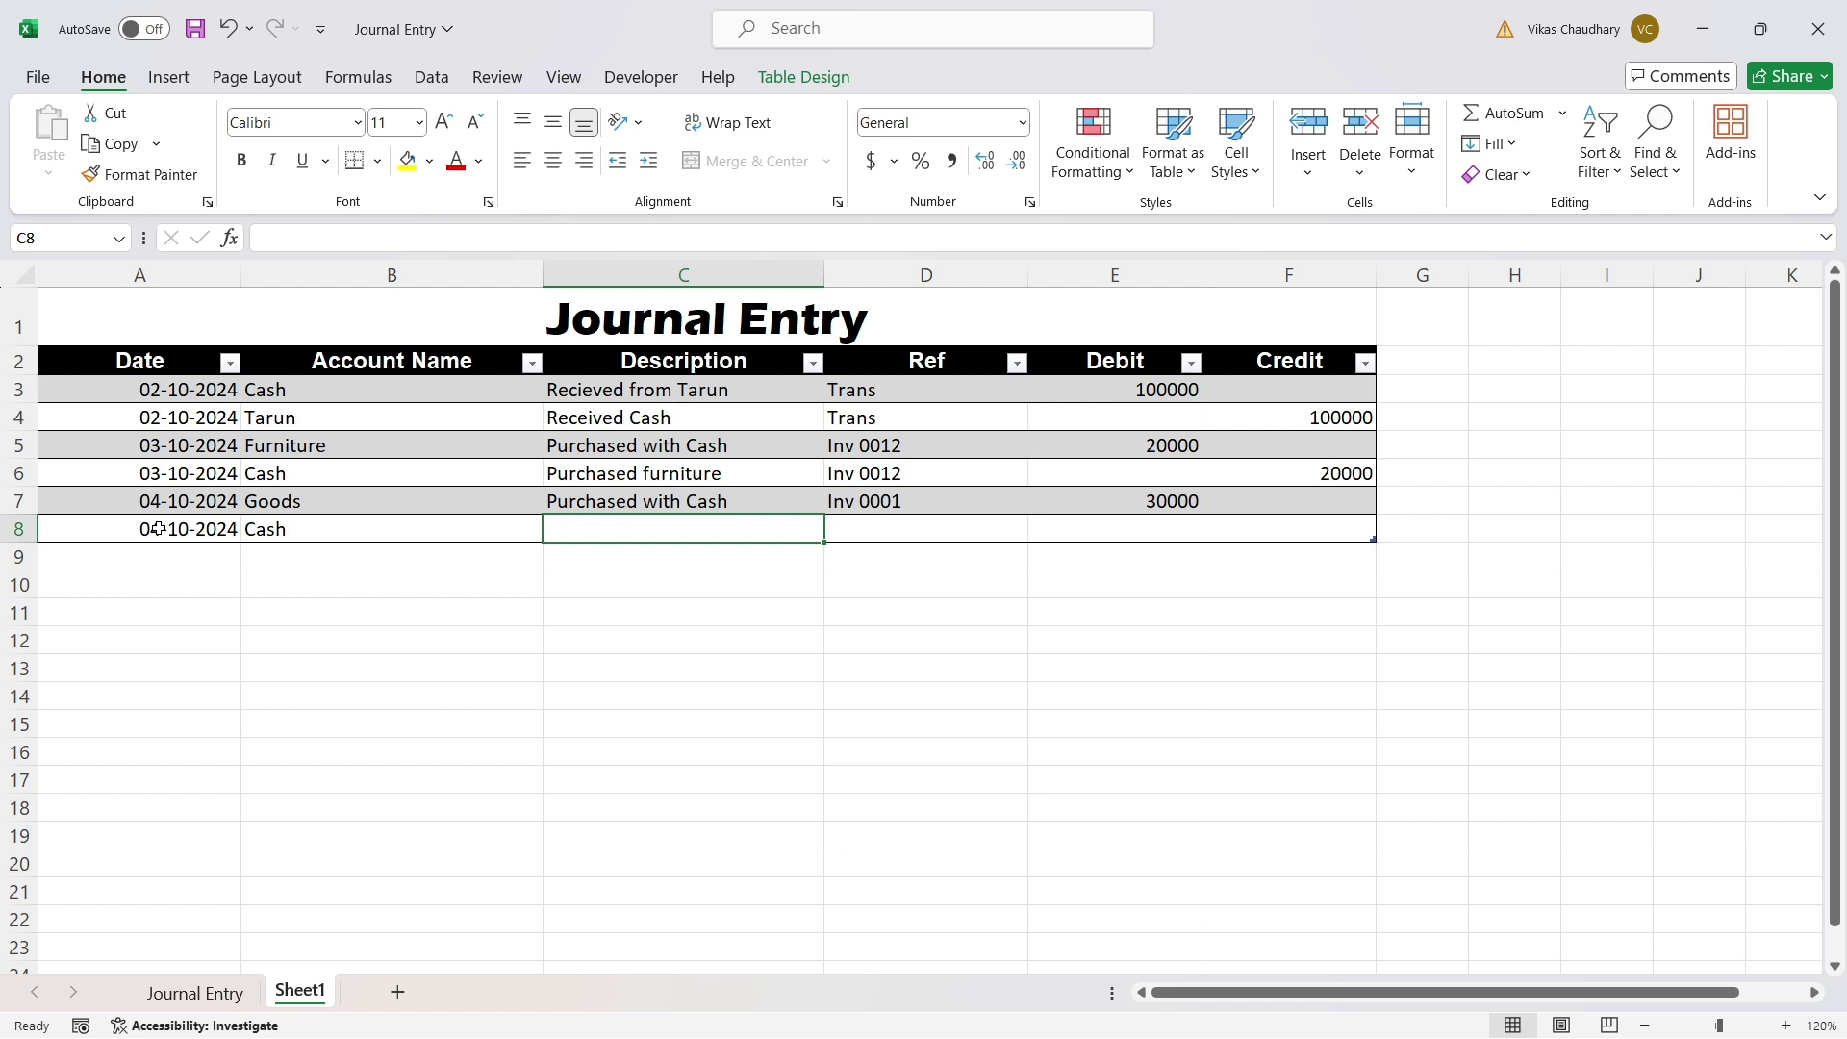
type("Pur")
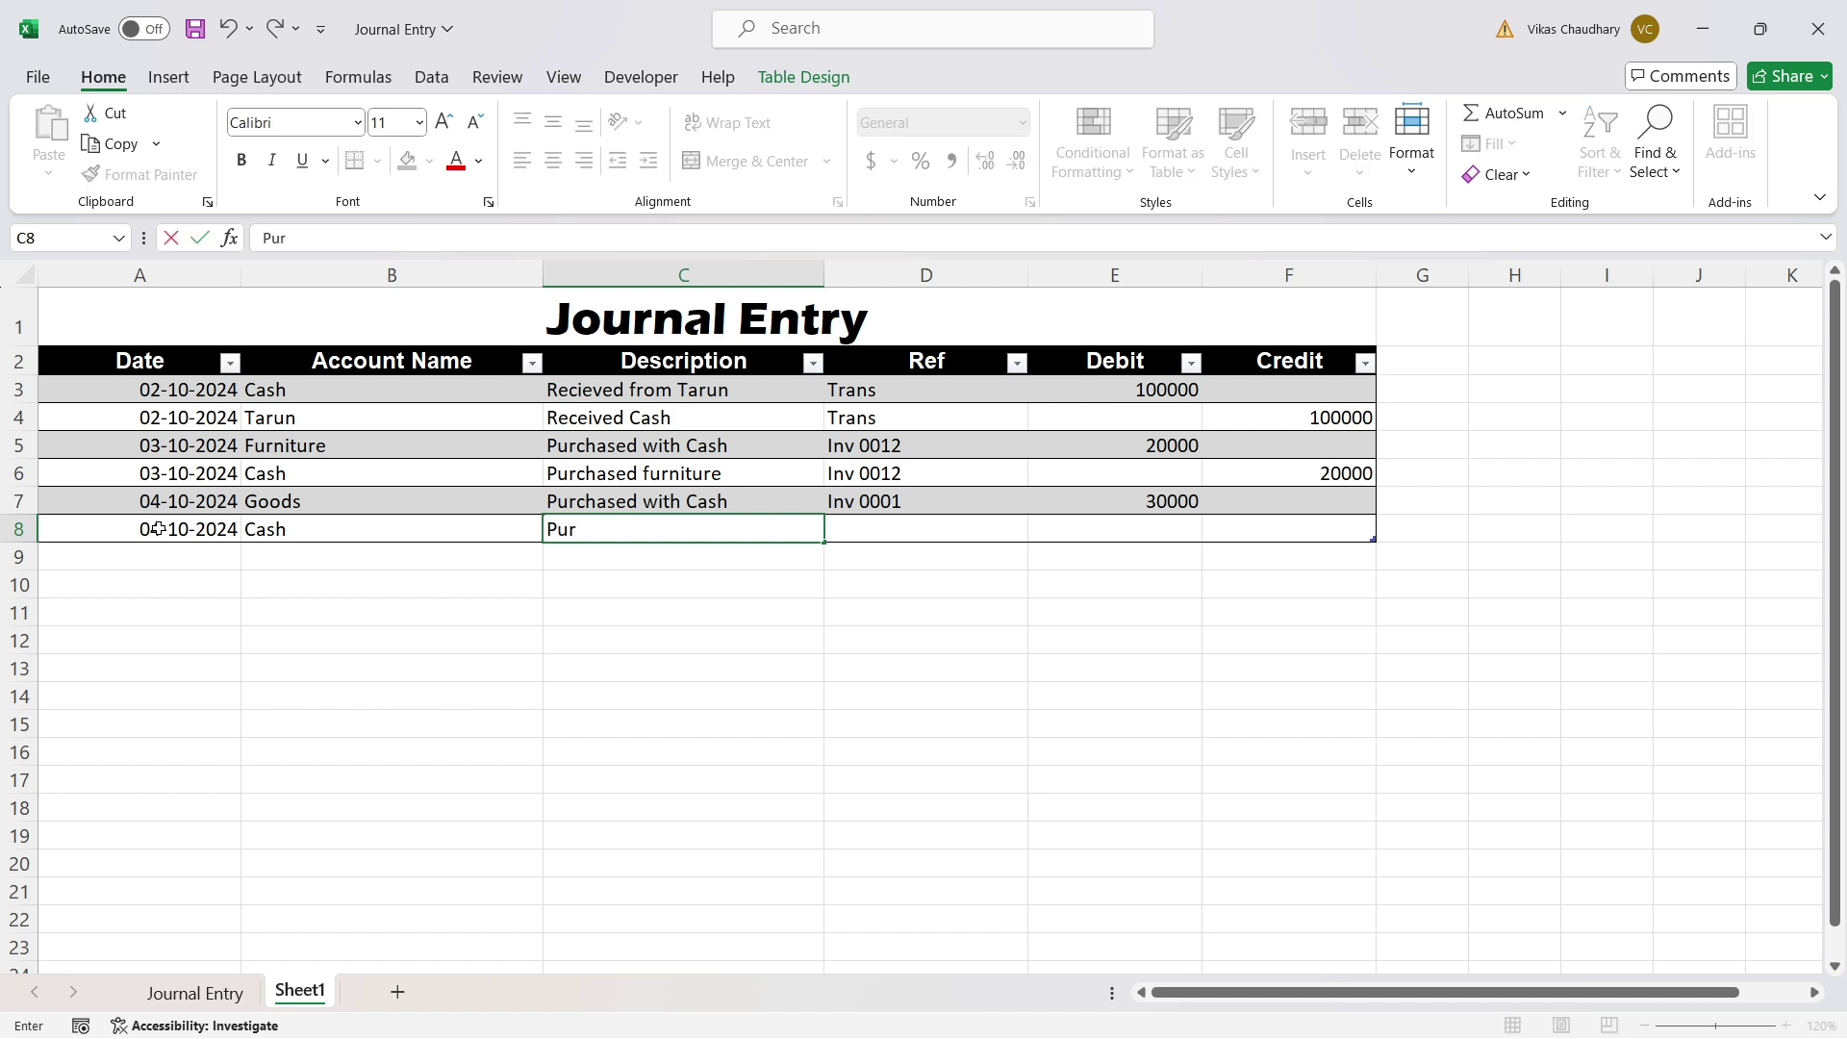
type("chased Goods")
key("Tab")
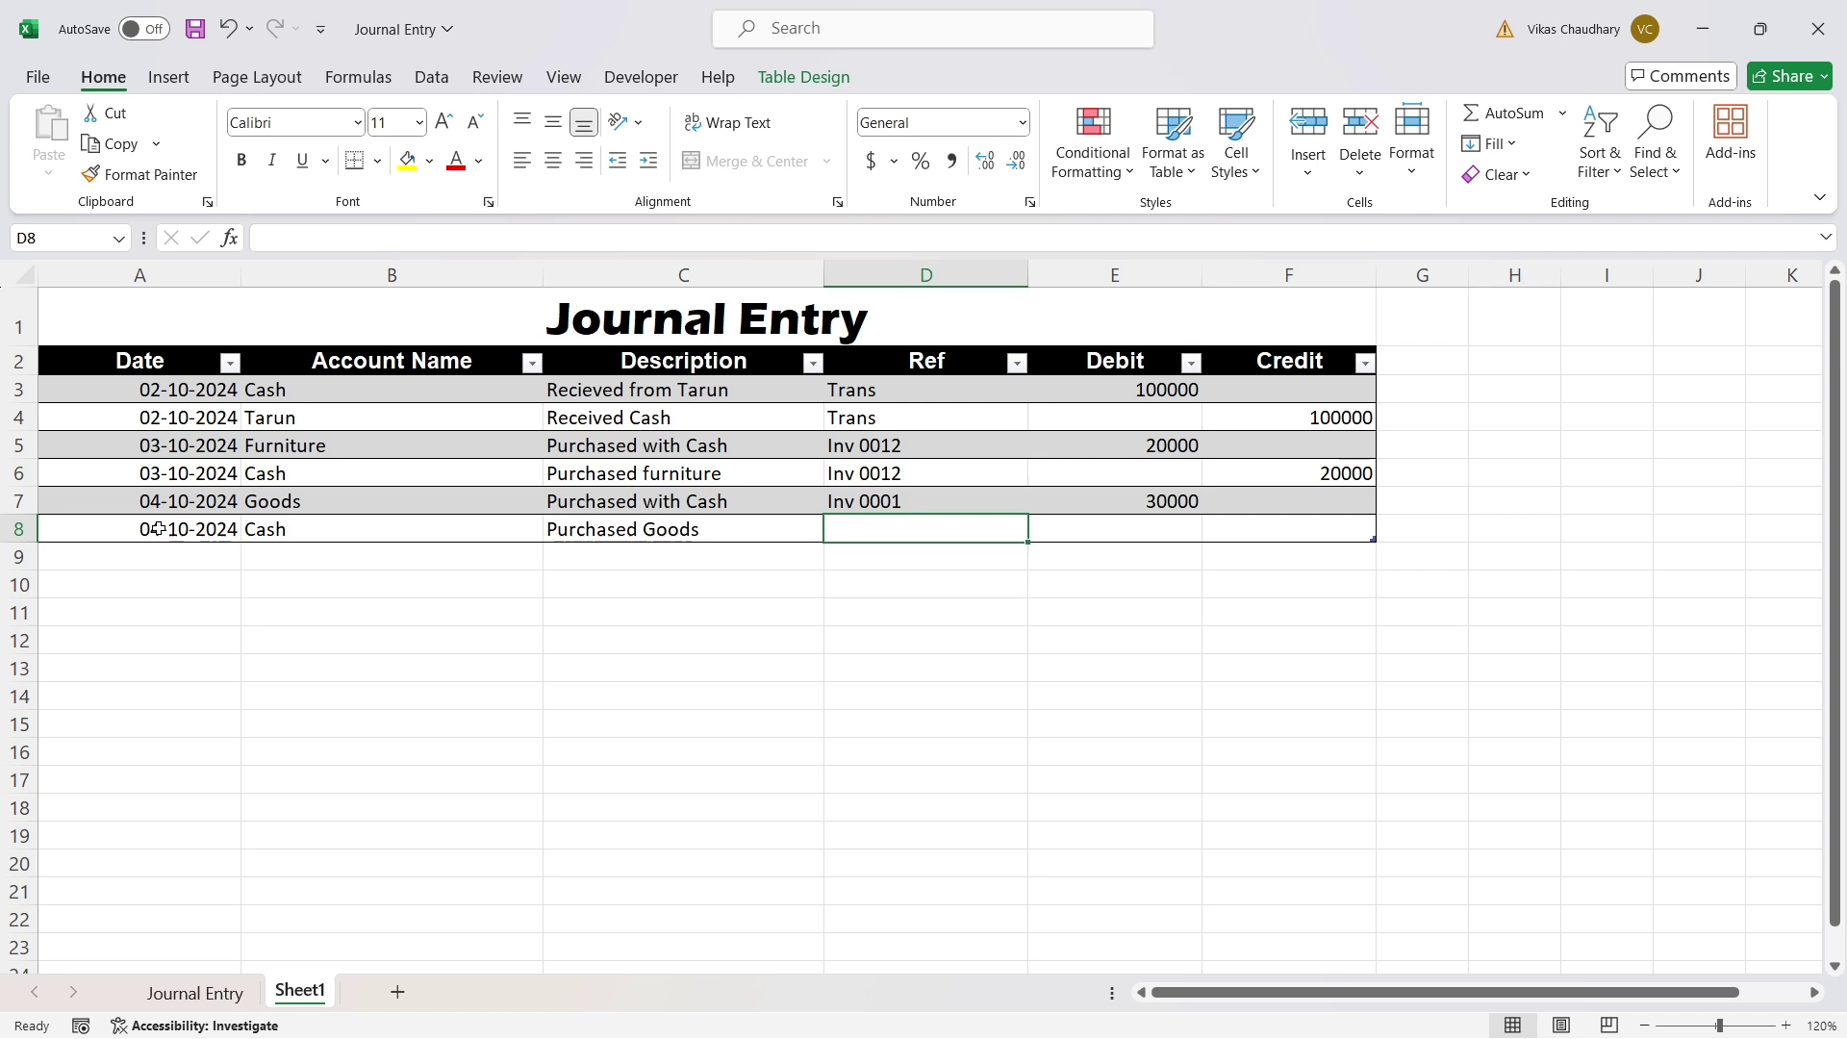
Complete the row 8 entry with the reference Inv 0001 and a credit of 30000, leaving its debit empty.
type("In")
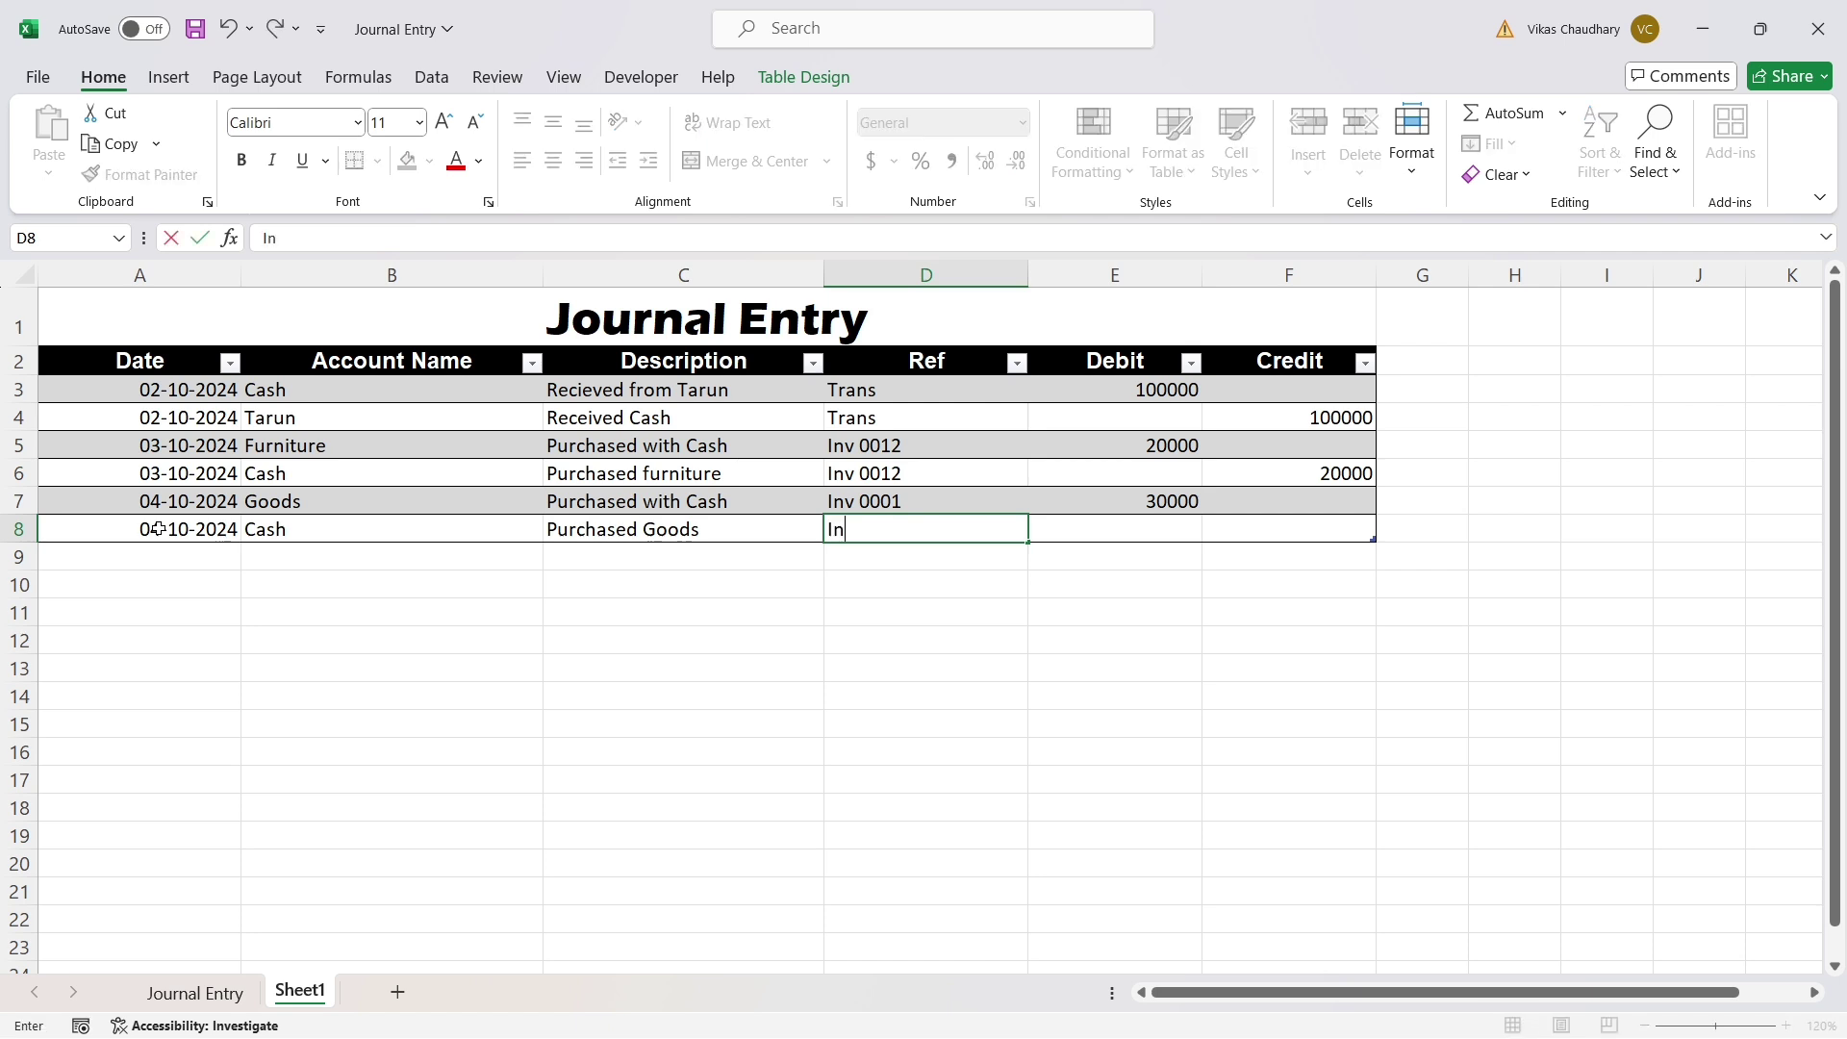
type("v 0001")
key("Tab")
key("Tab")
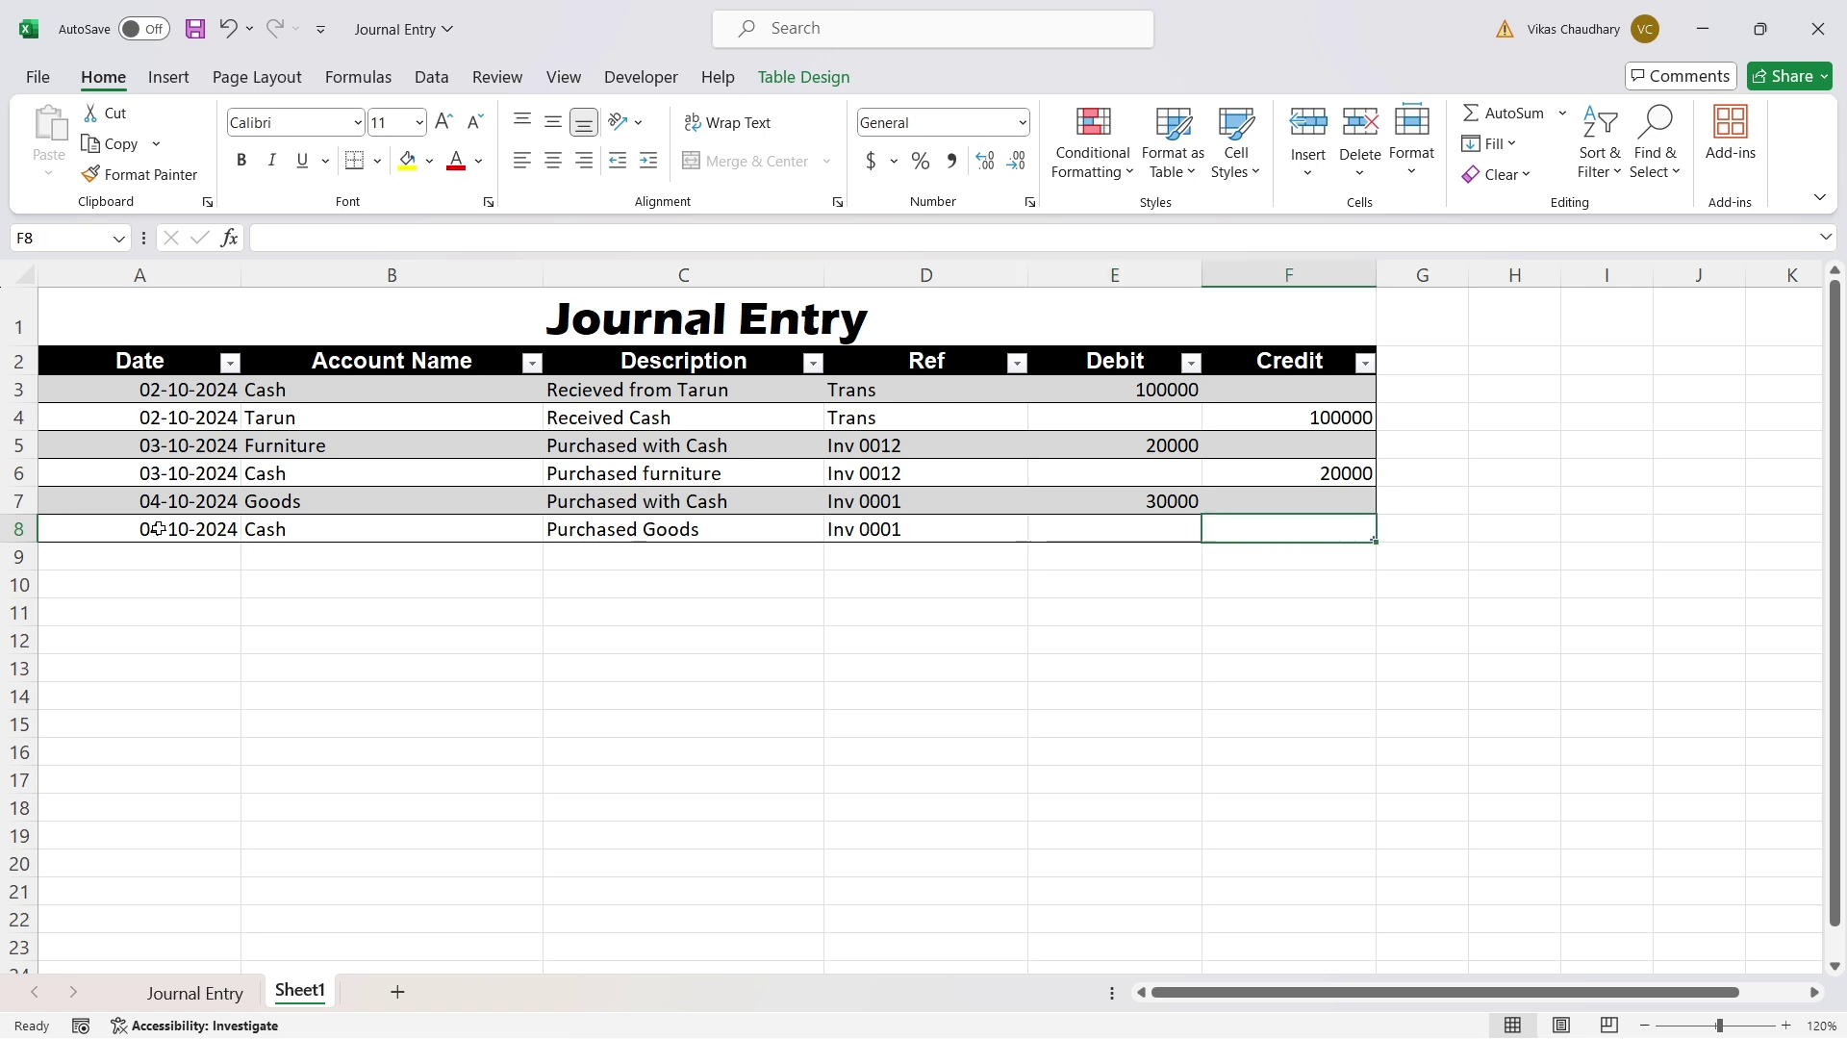
type("30000")
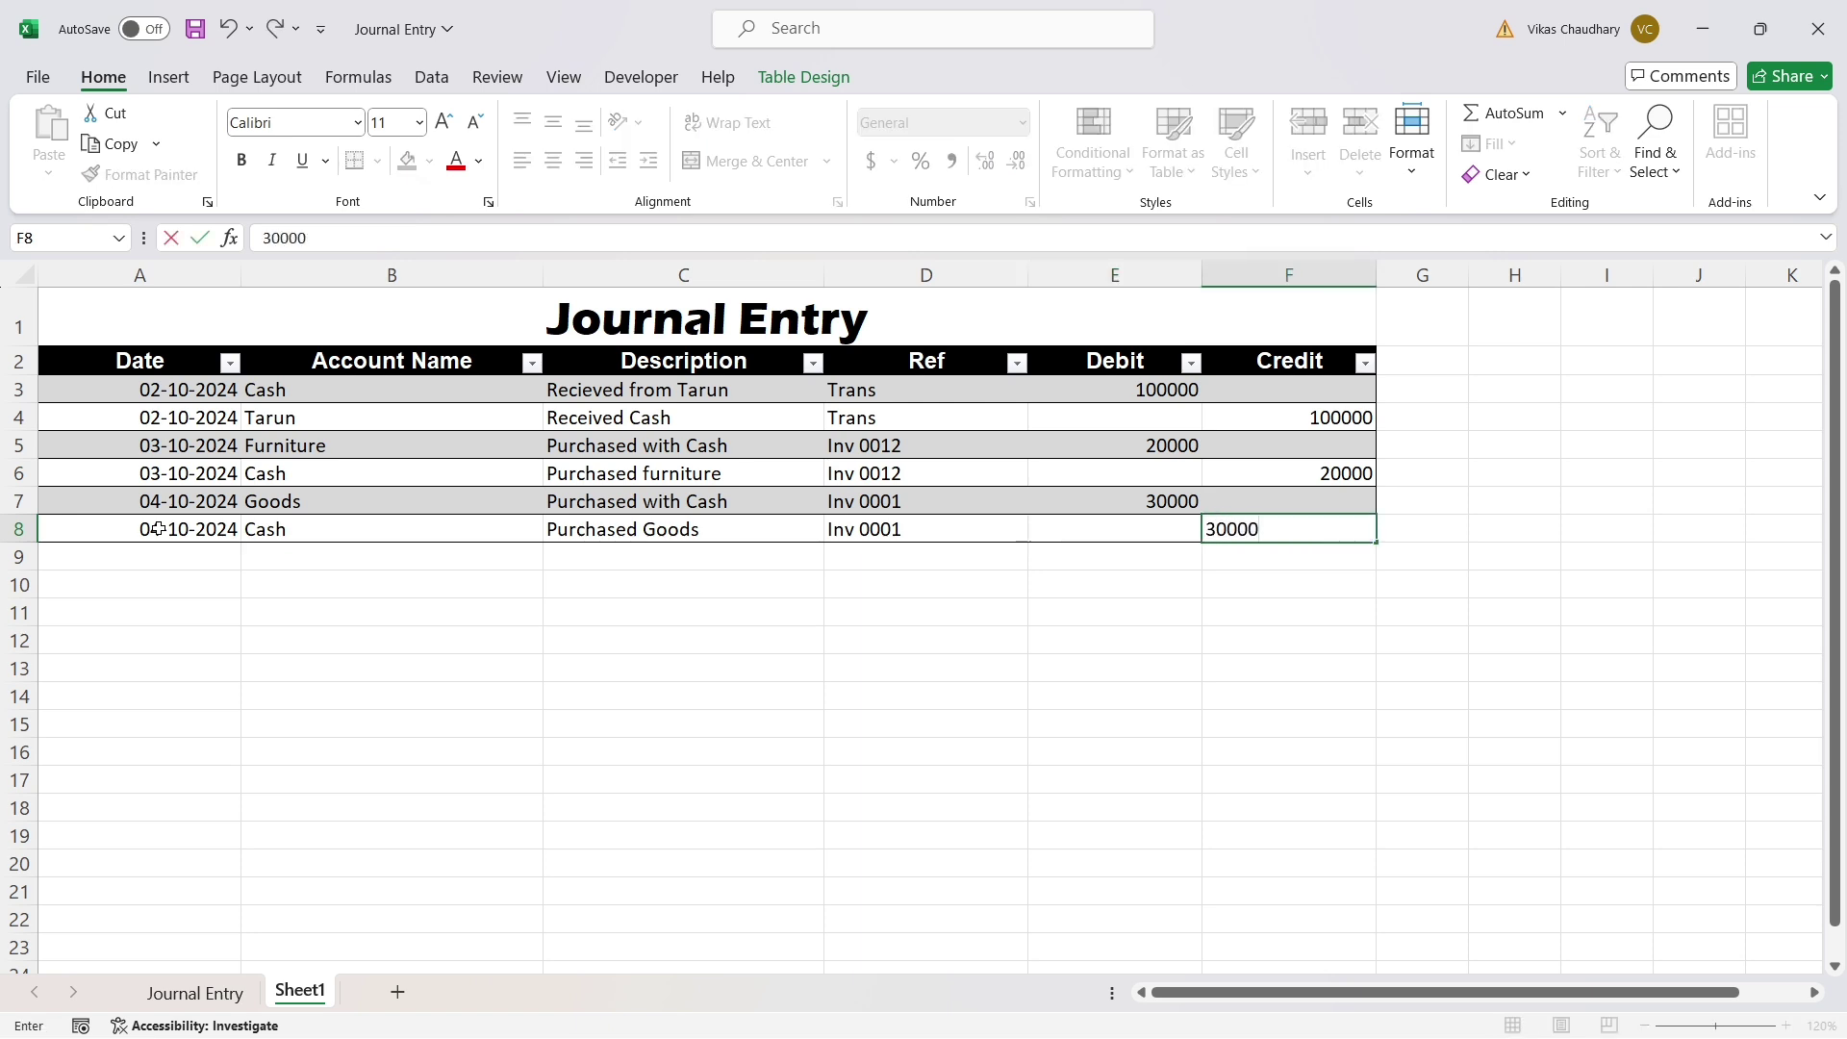
key("Return")
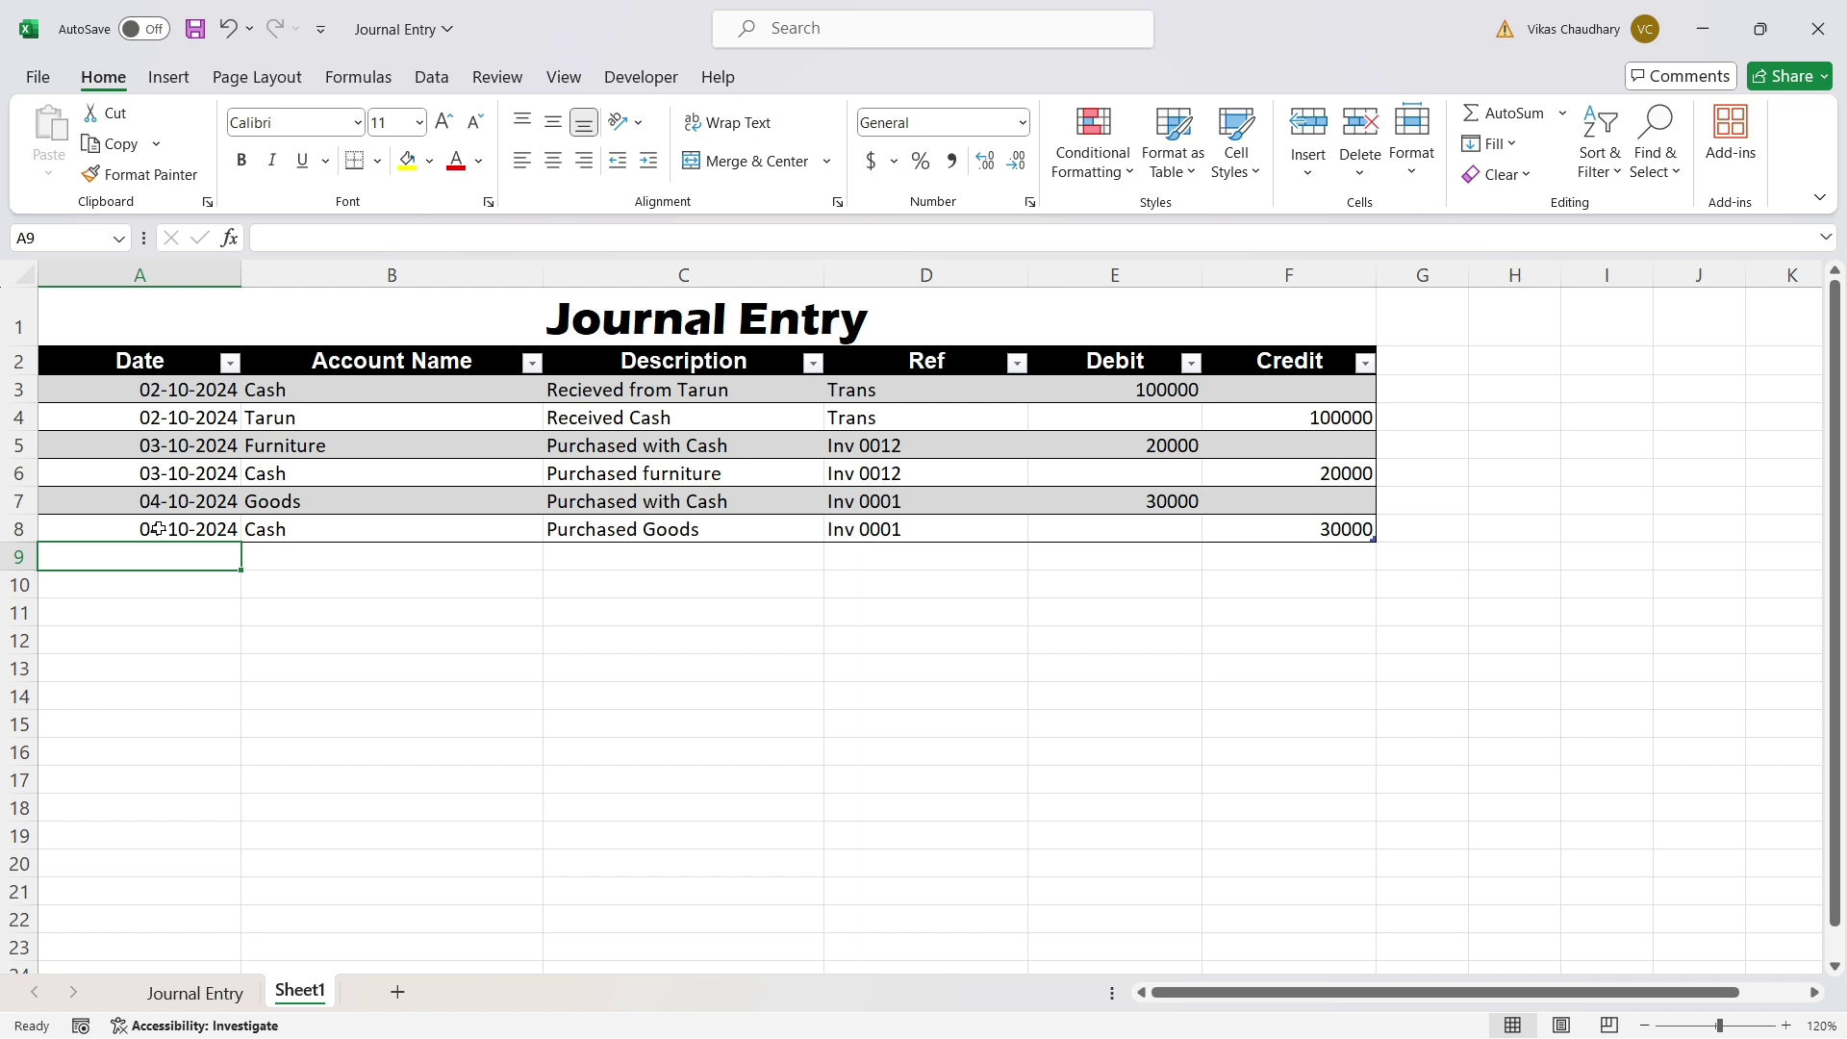
Add a row 9 entry dated 05-10-2024 with the customer's name, as in row 4, as the account name.
type("0")
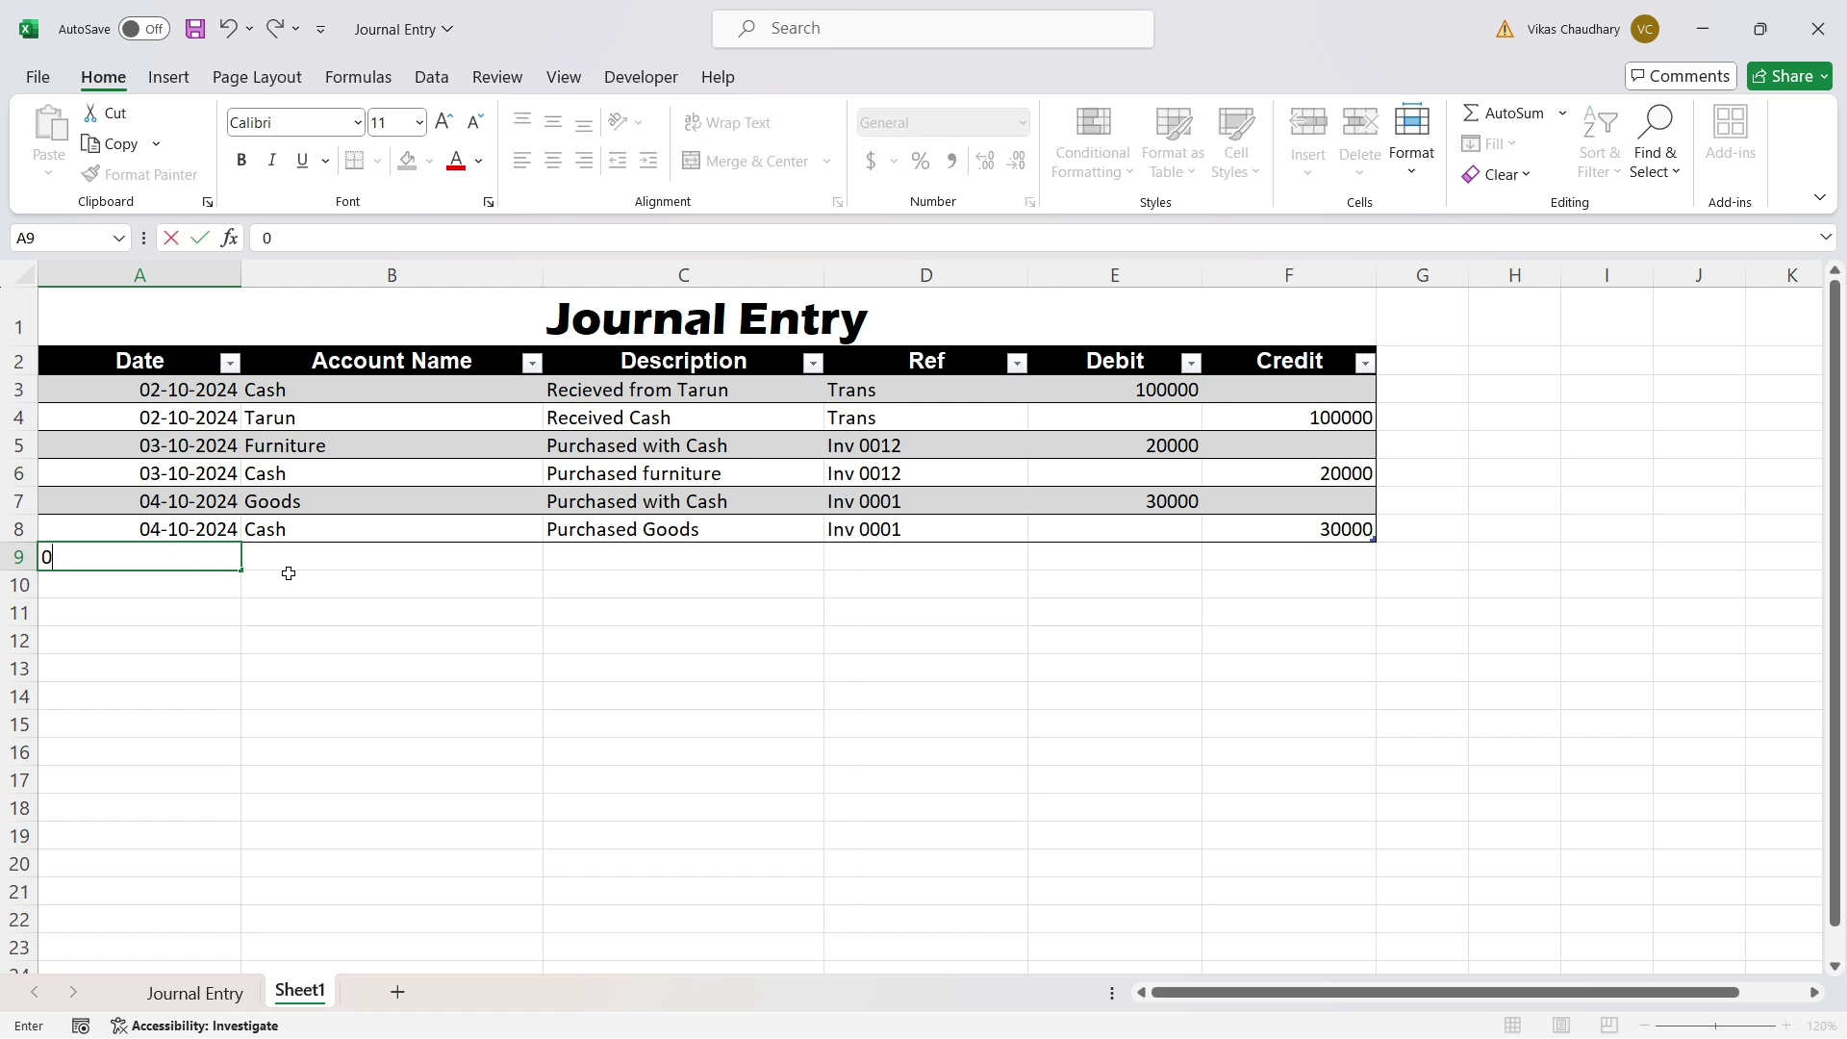
type("5-10-2024")
key("Tab")
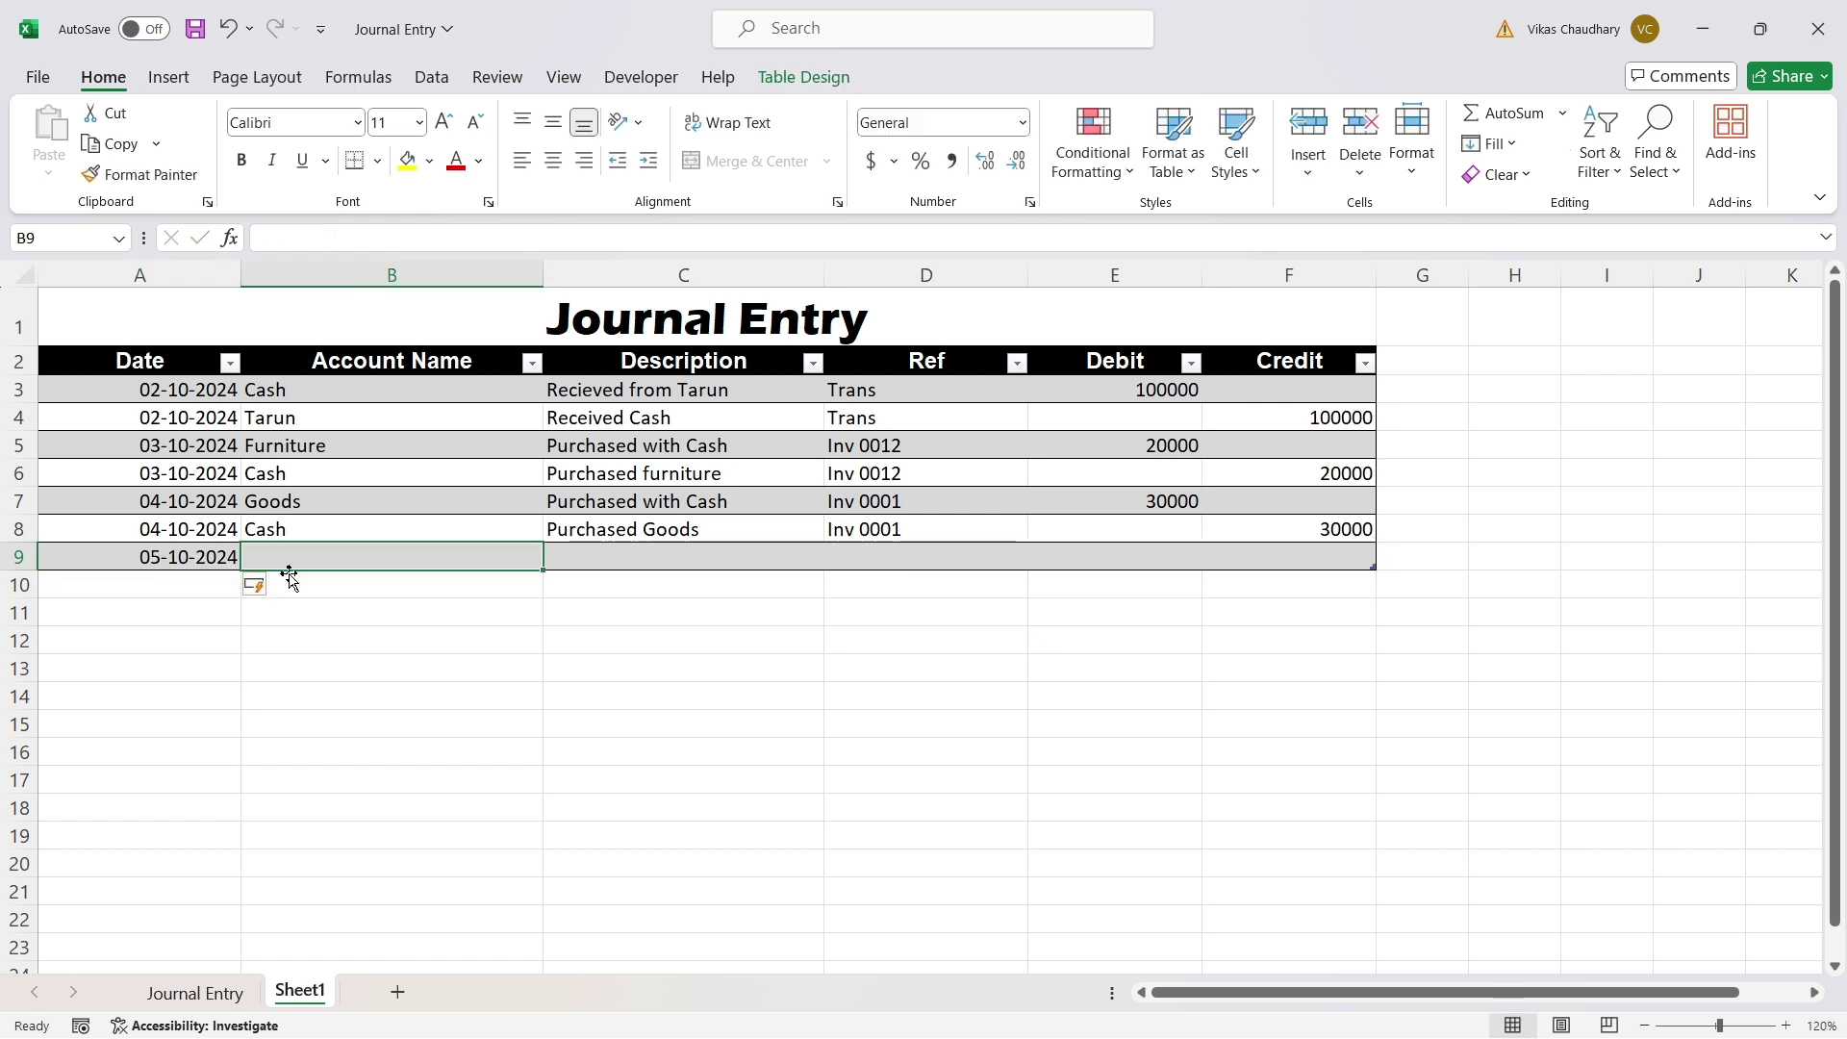
type("Tarun")
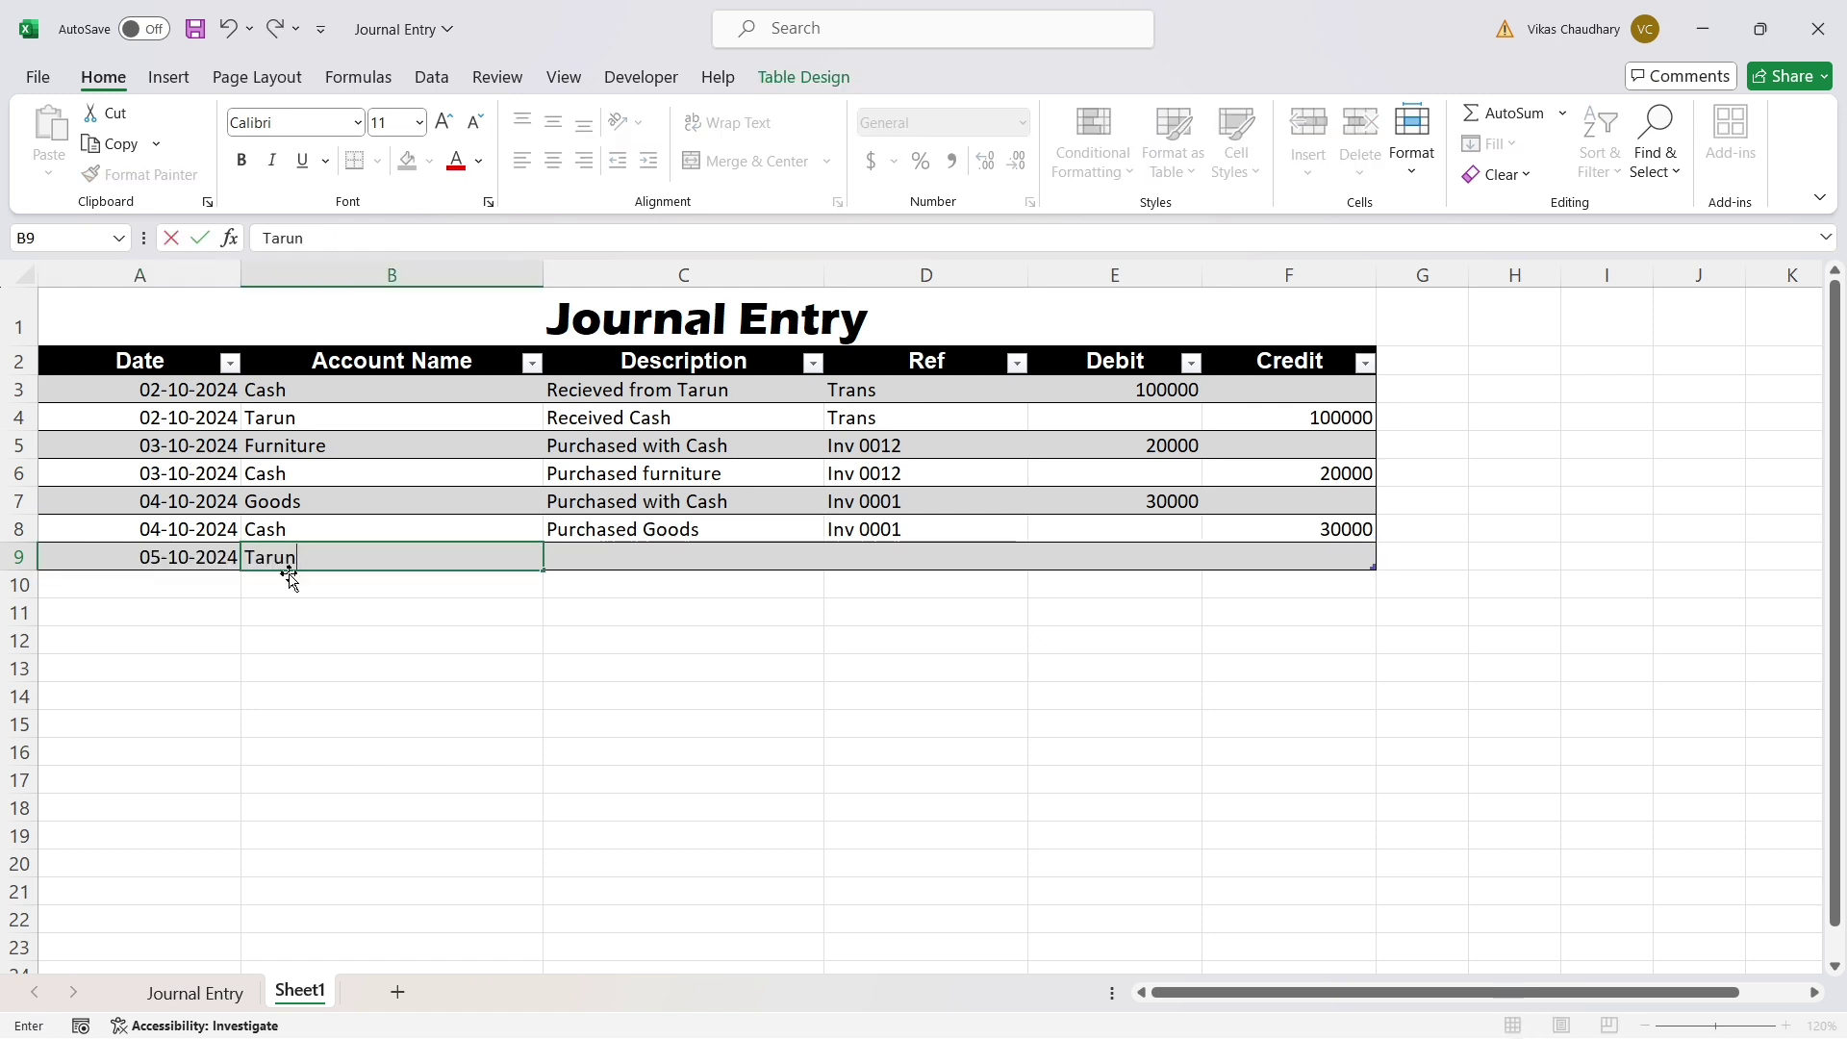
key("Tab")
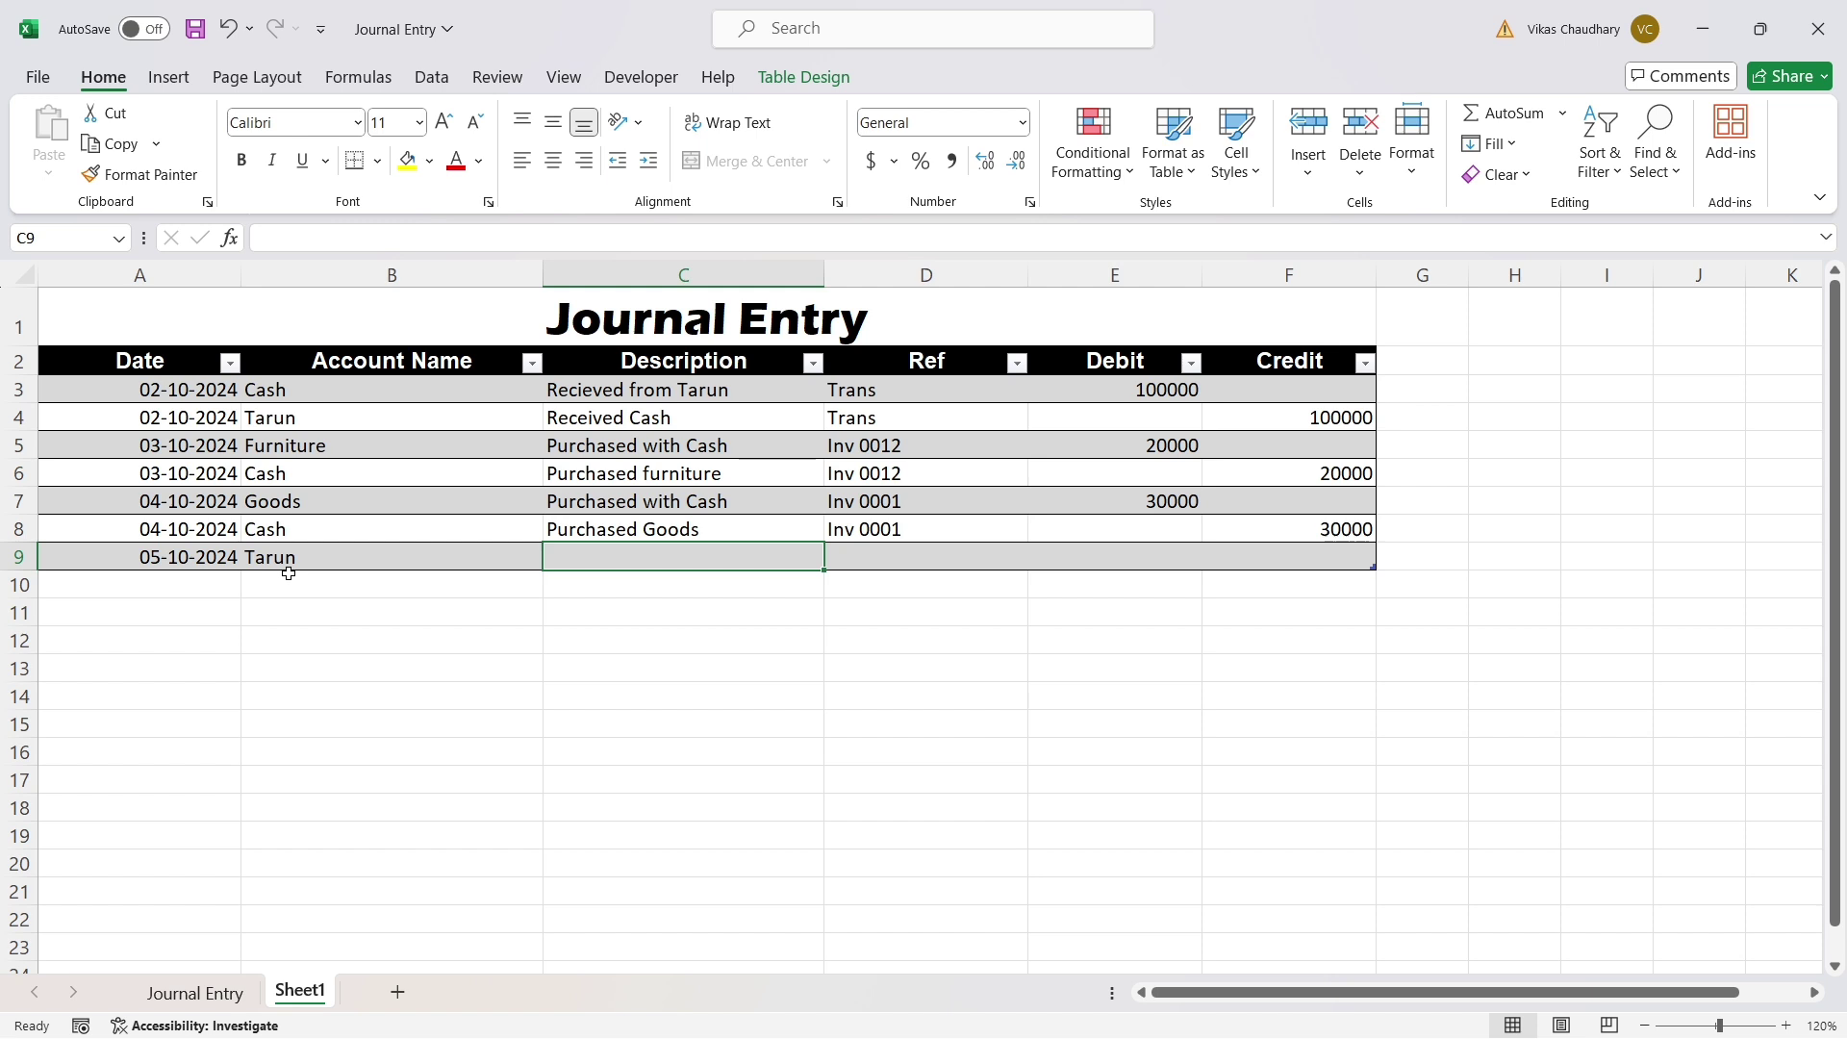
Complete the row 9 entry with the description Sold Goods, the reference Inv 0002 and a debit of 15000.
type("S")
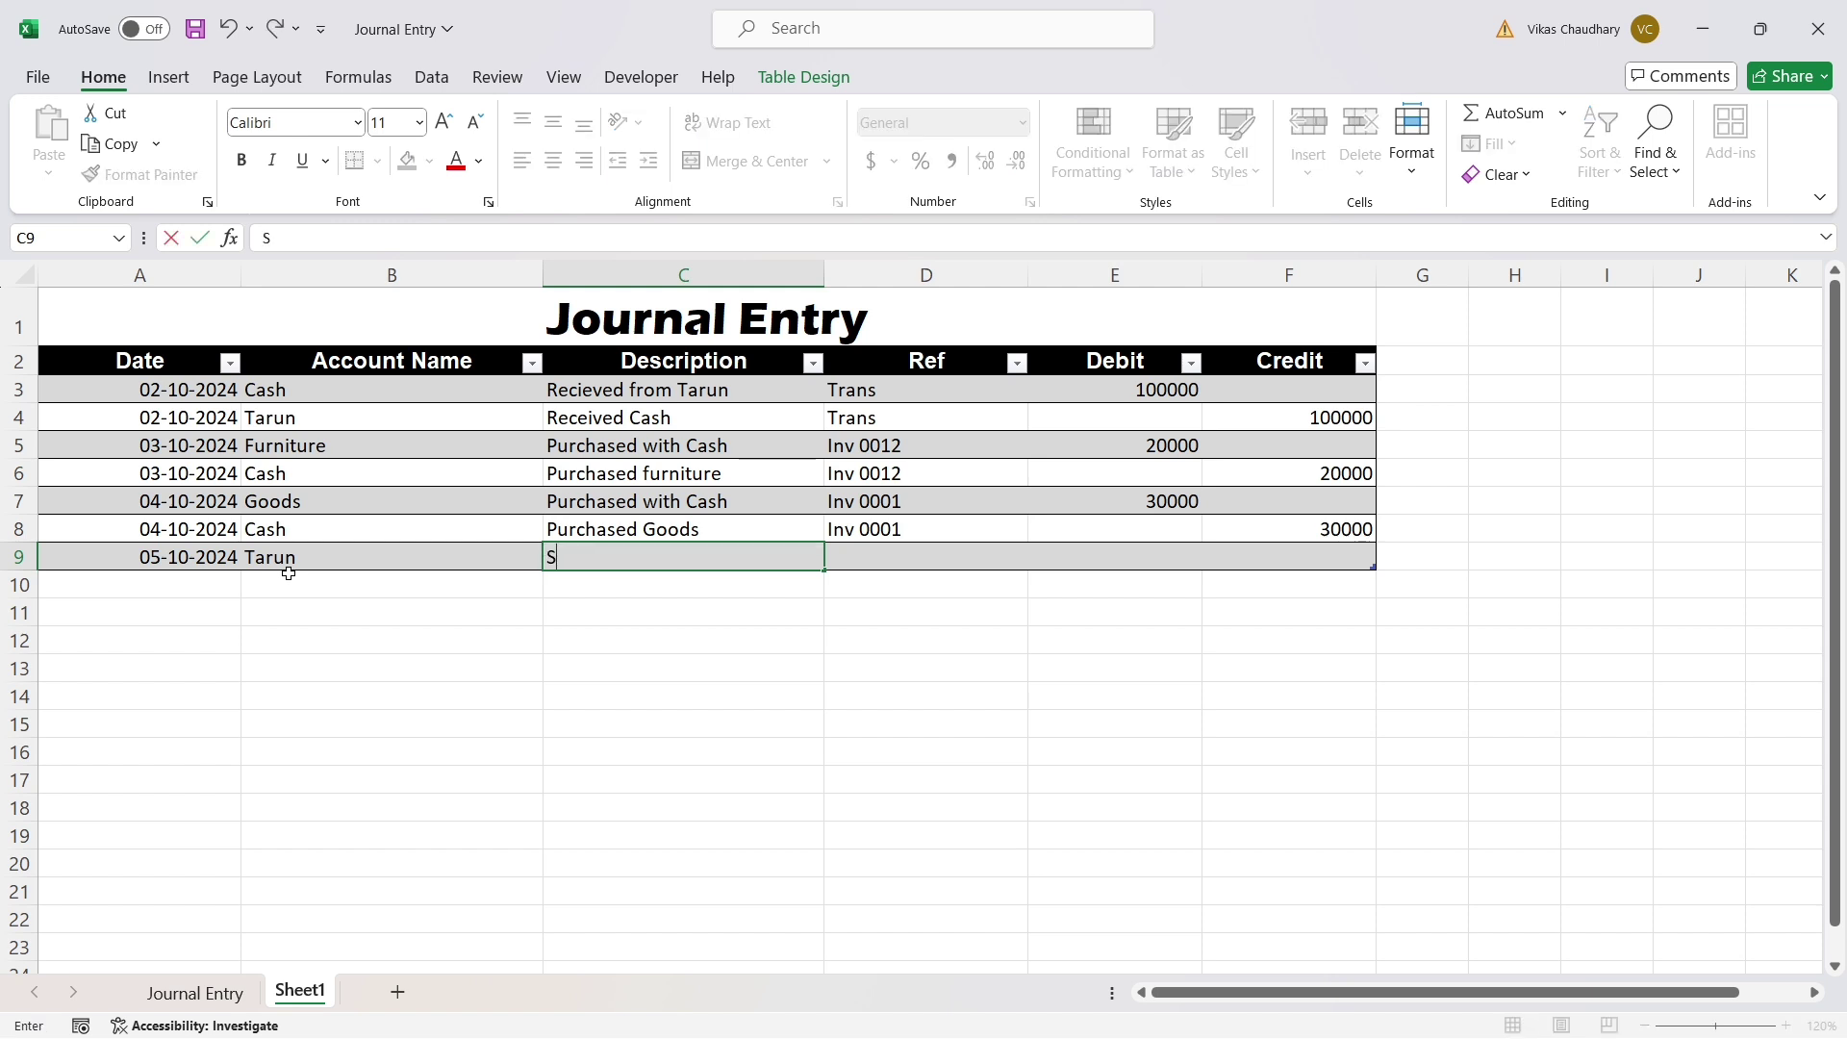
type("old Goods")
key("Tab")
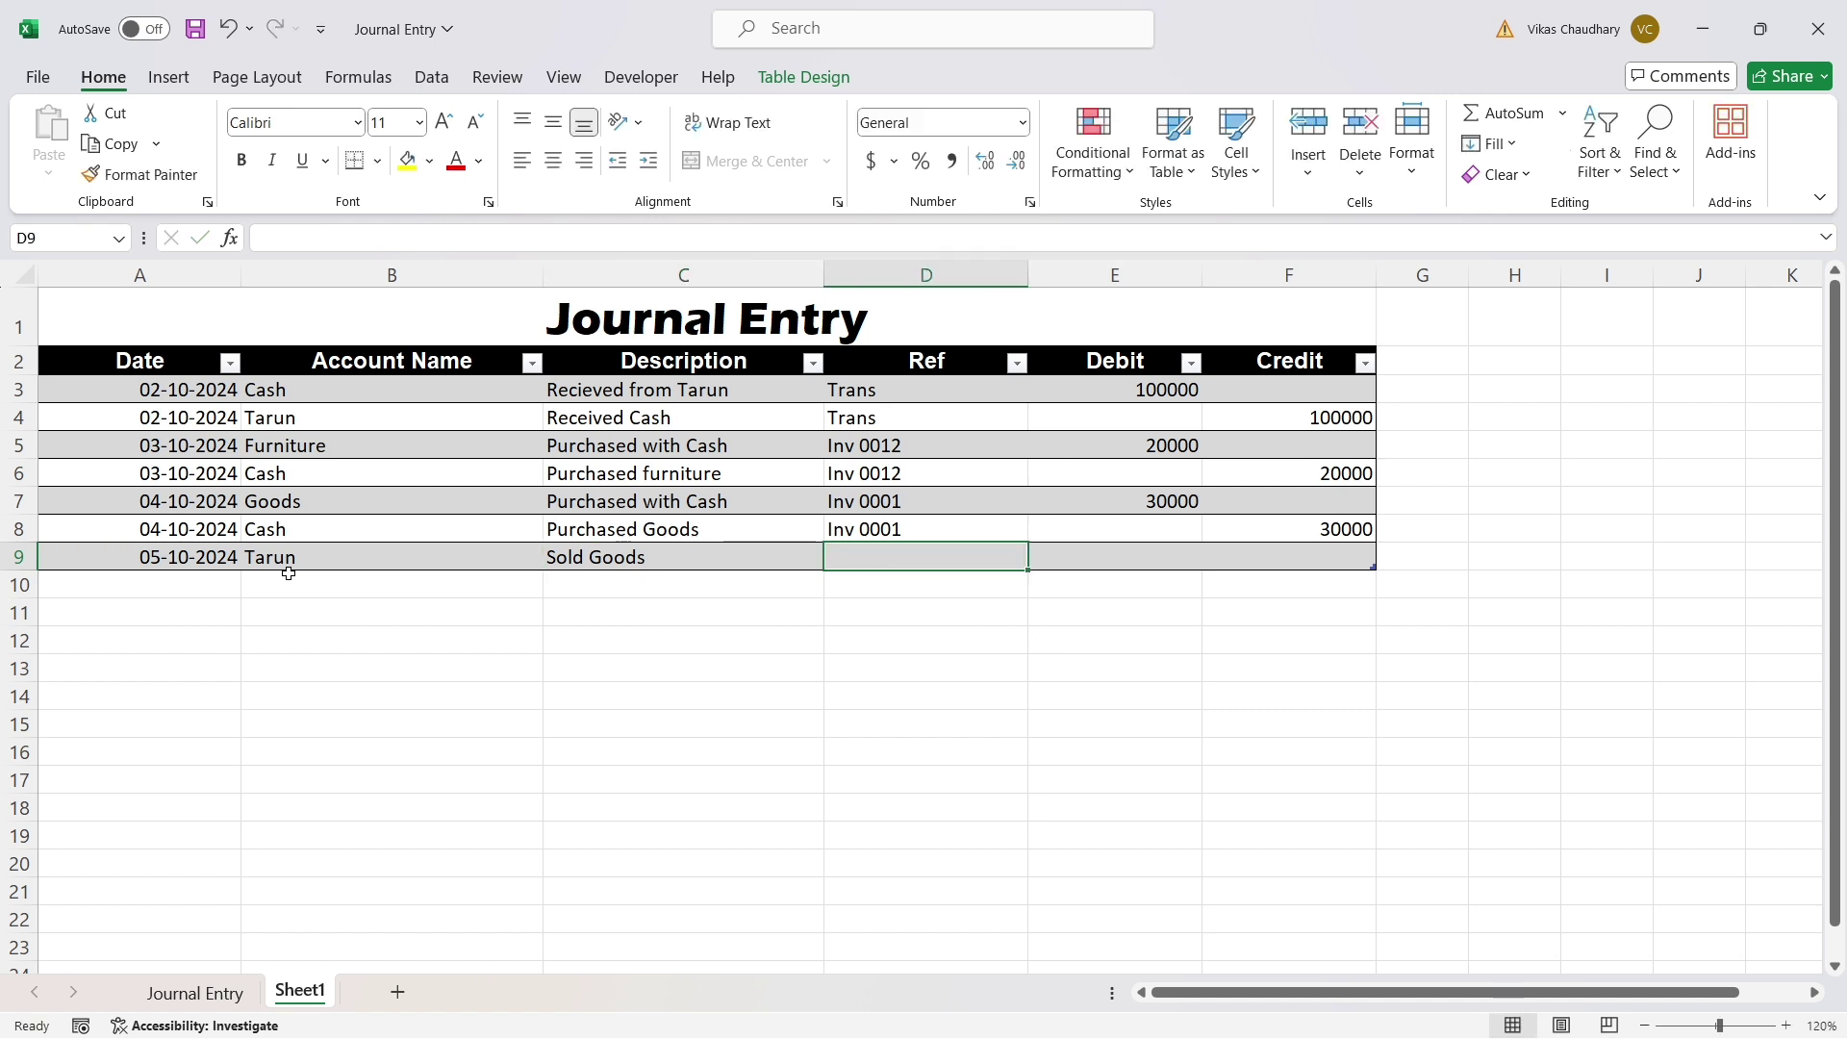
type("Inv")
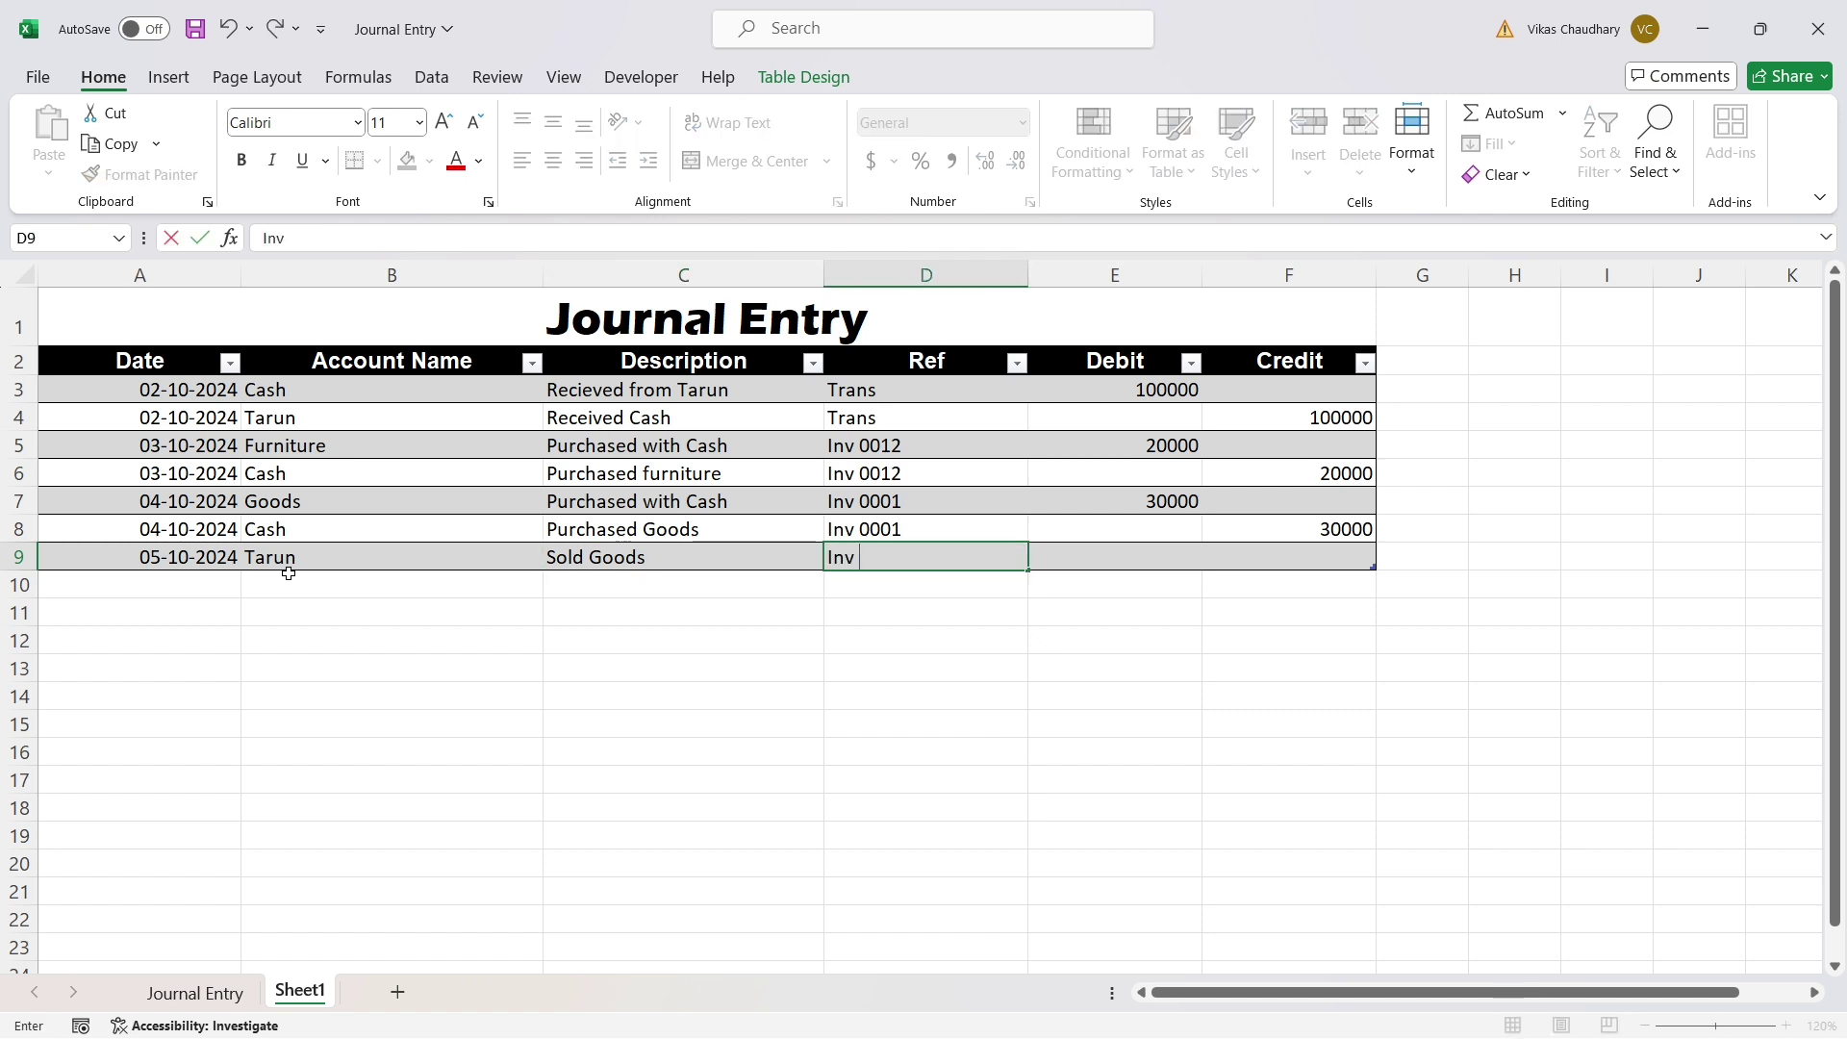
type(" 0001")
type("2")
key("Tab")
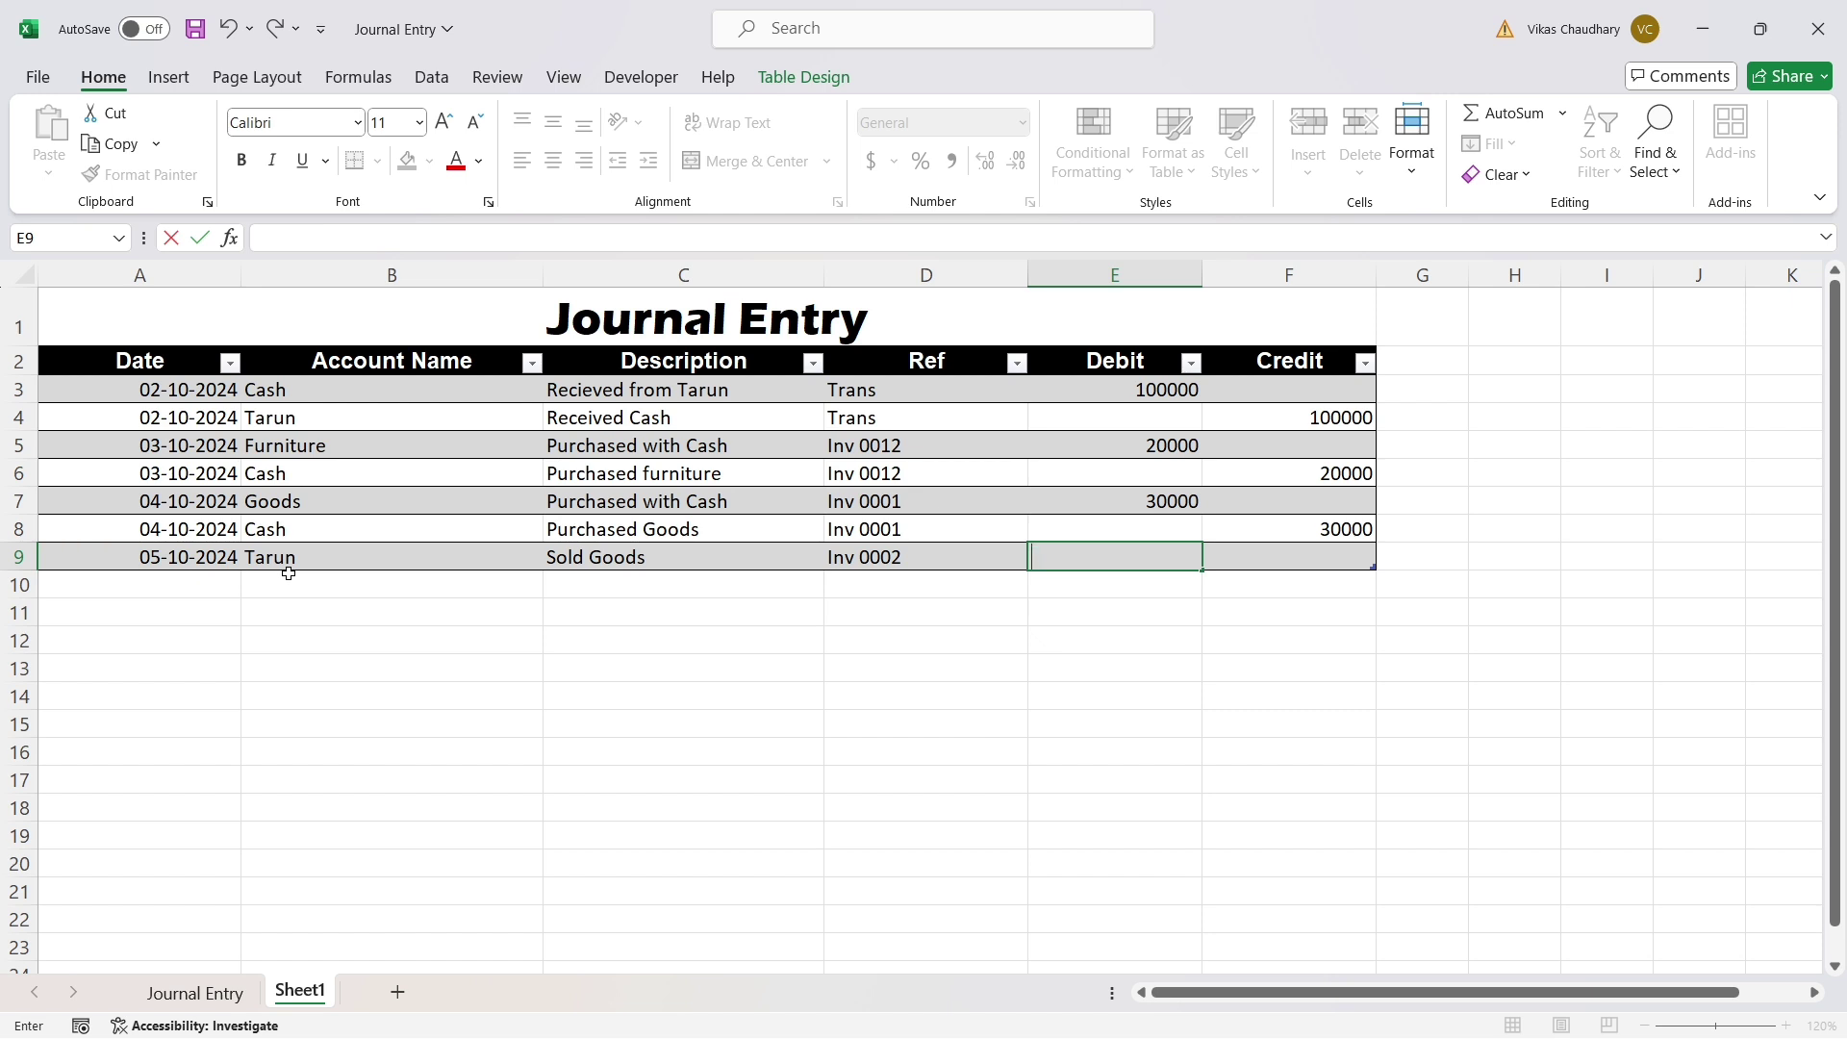
type("15000")
key("Return")
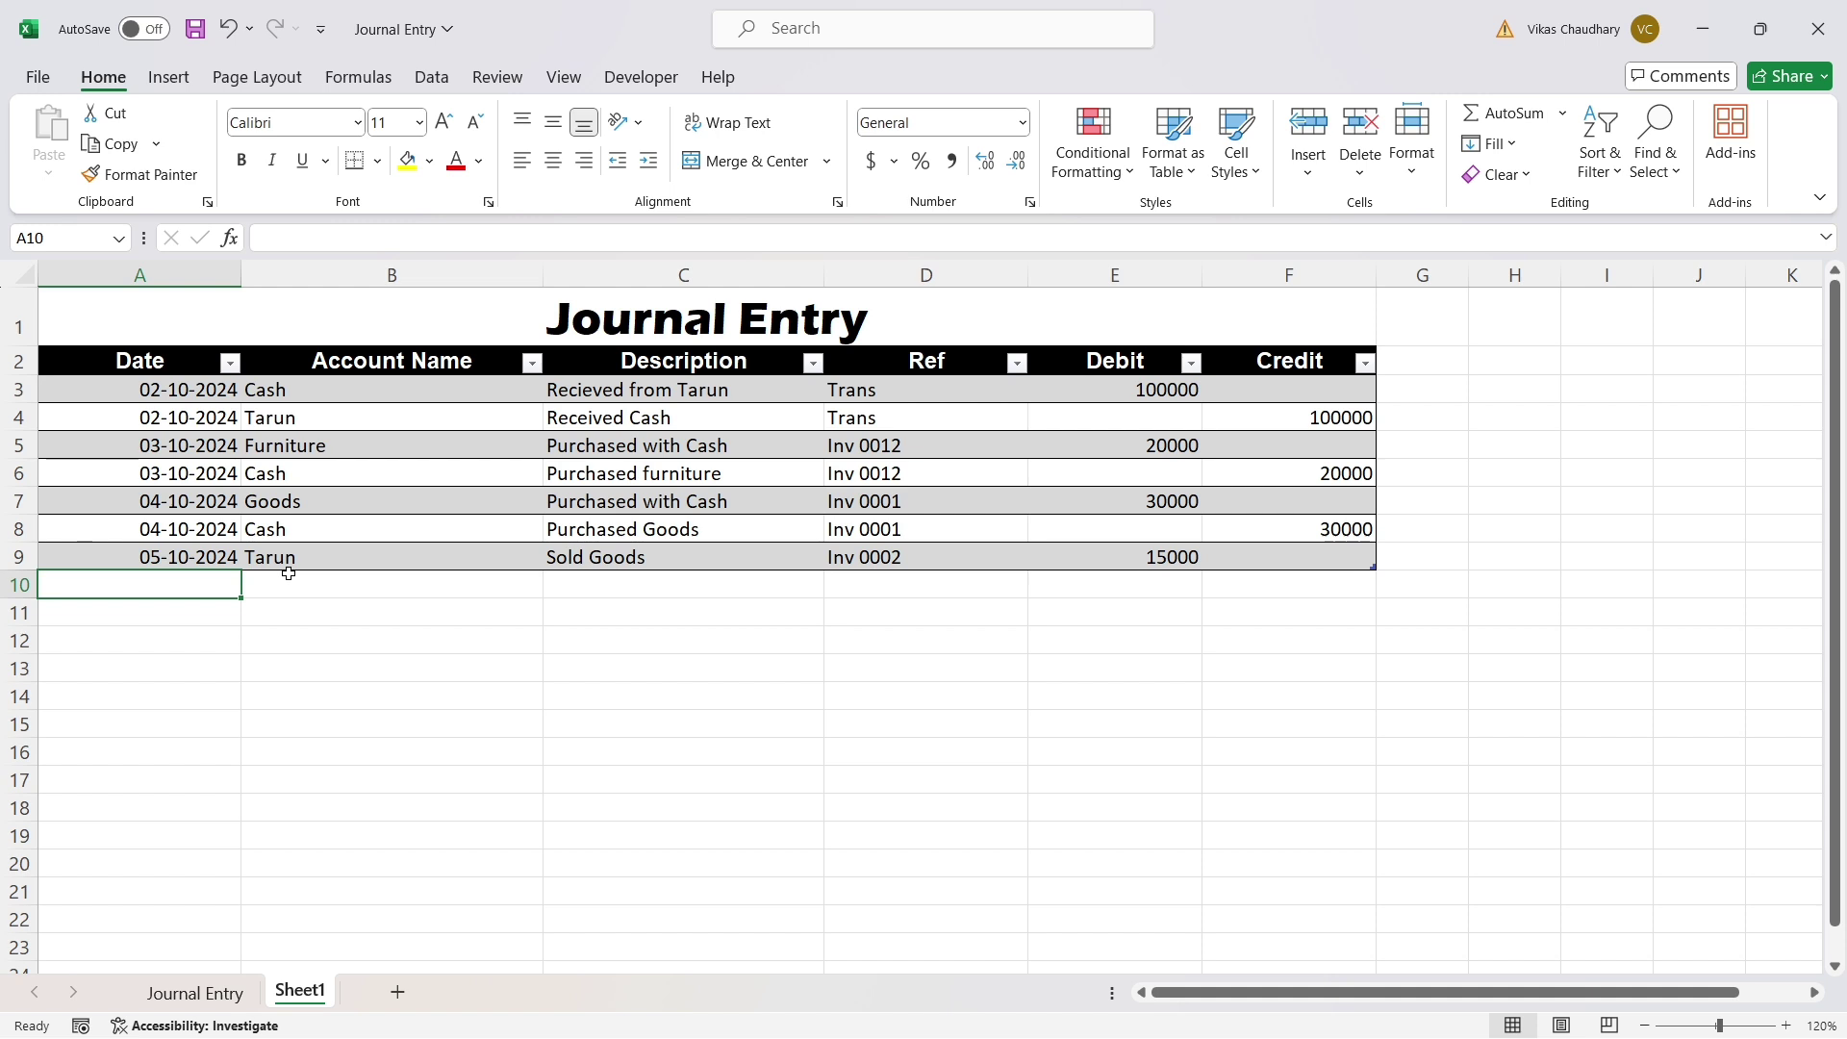
Add a row 10 entry dated 05-10-2024 with Goods as the account name.
type("05-")
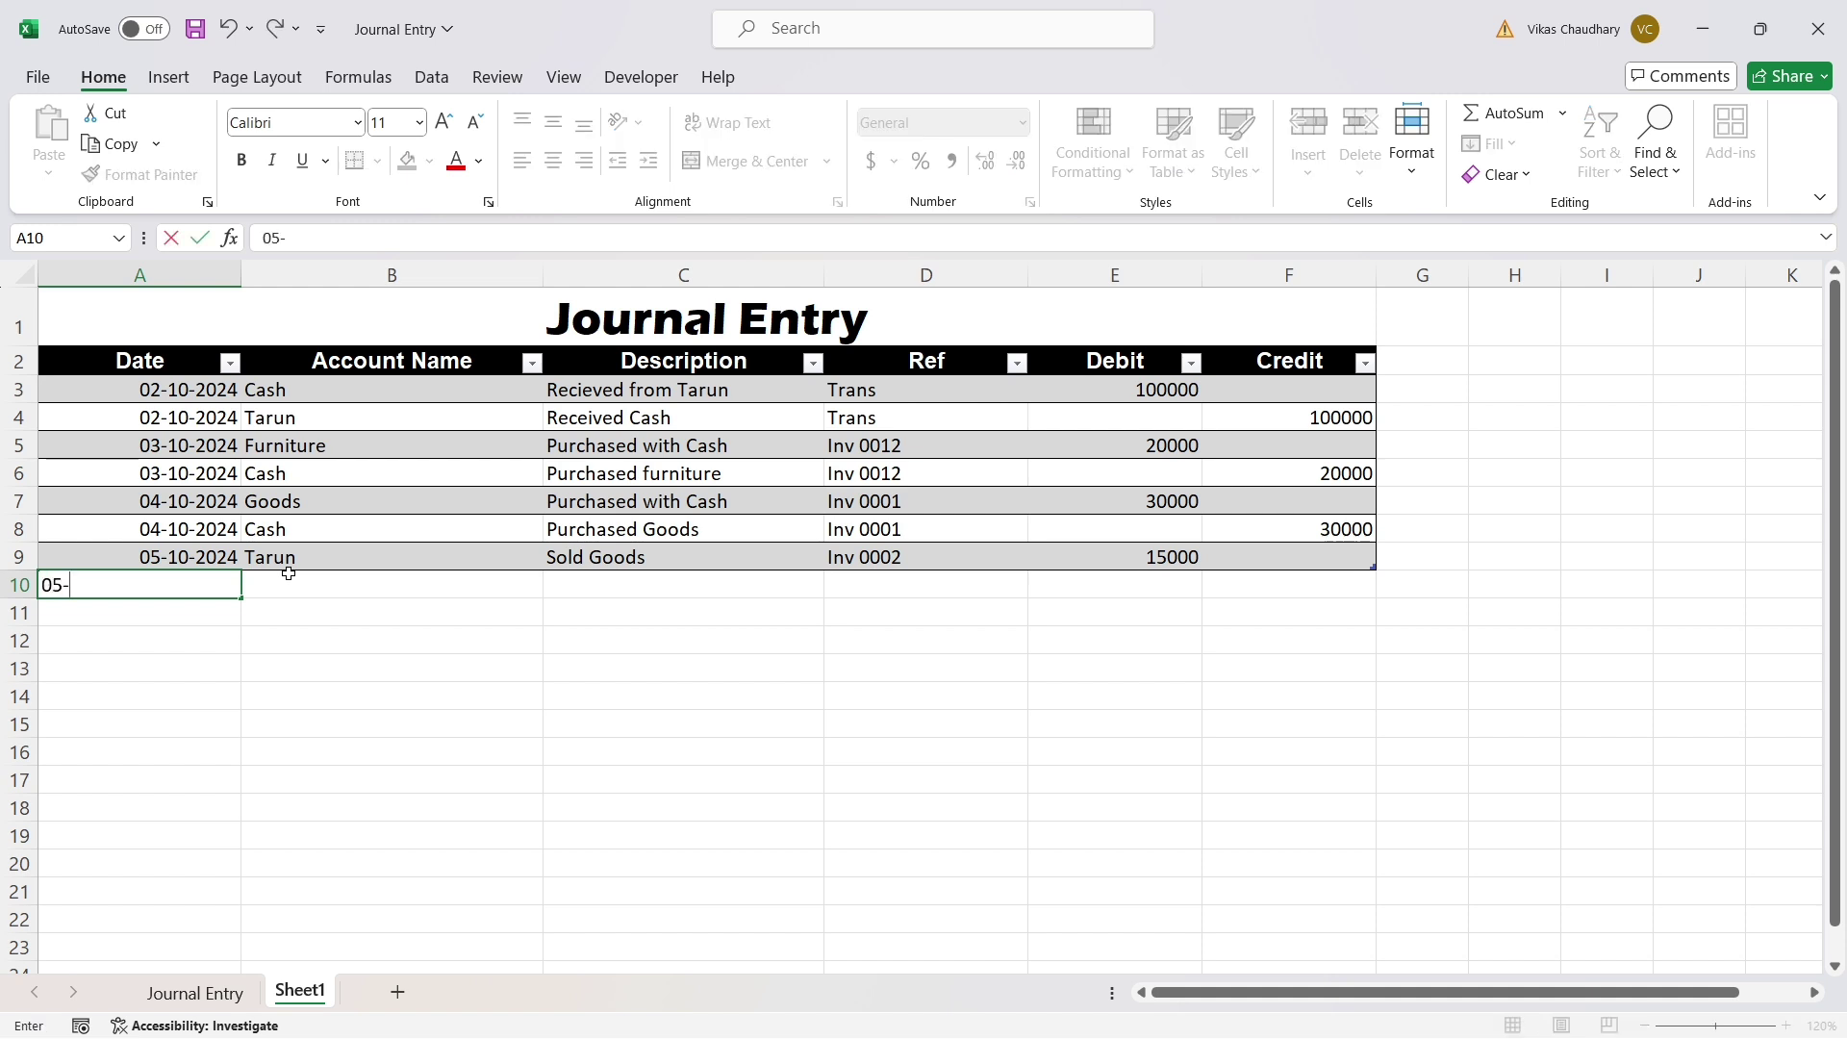
type("10-2024")
key("Tab")
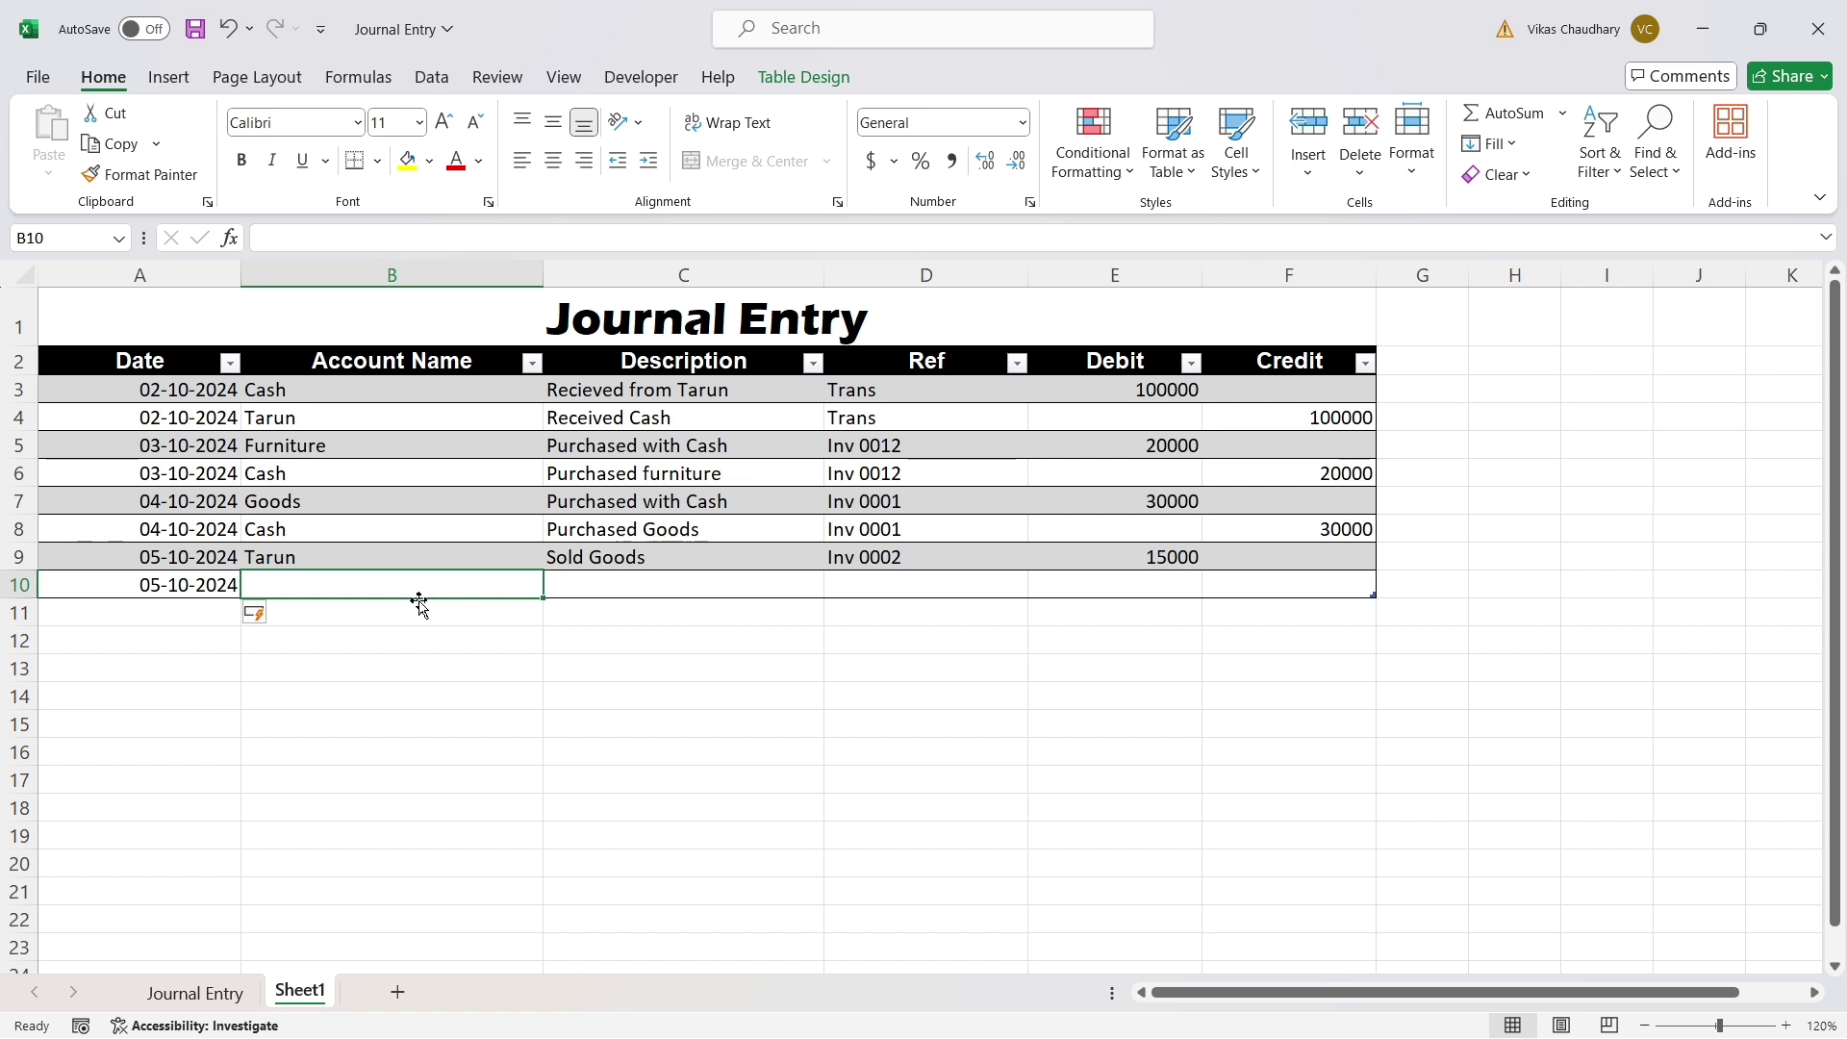
type("oods")
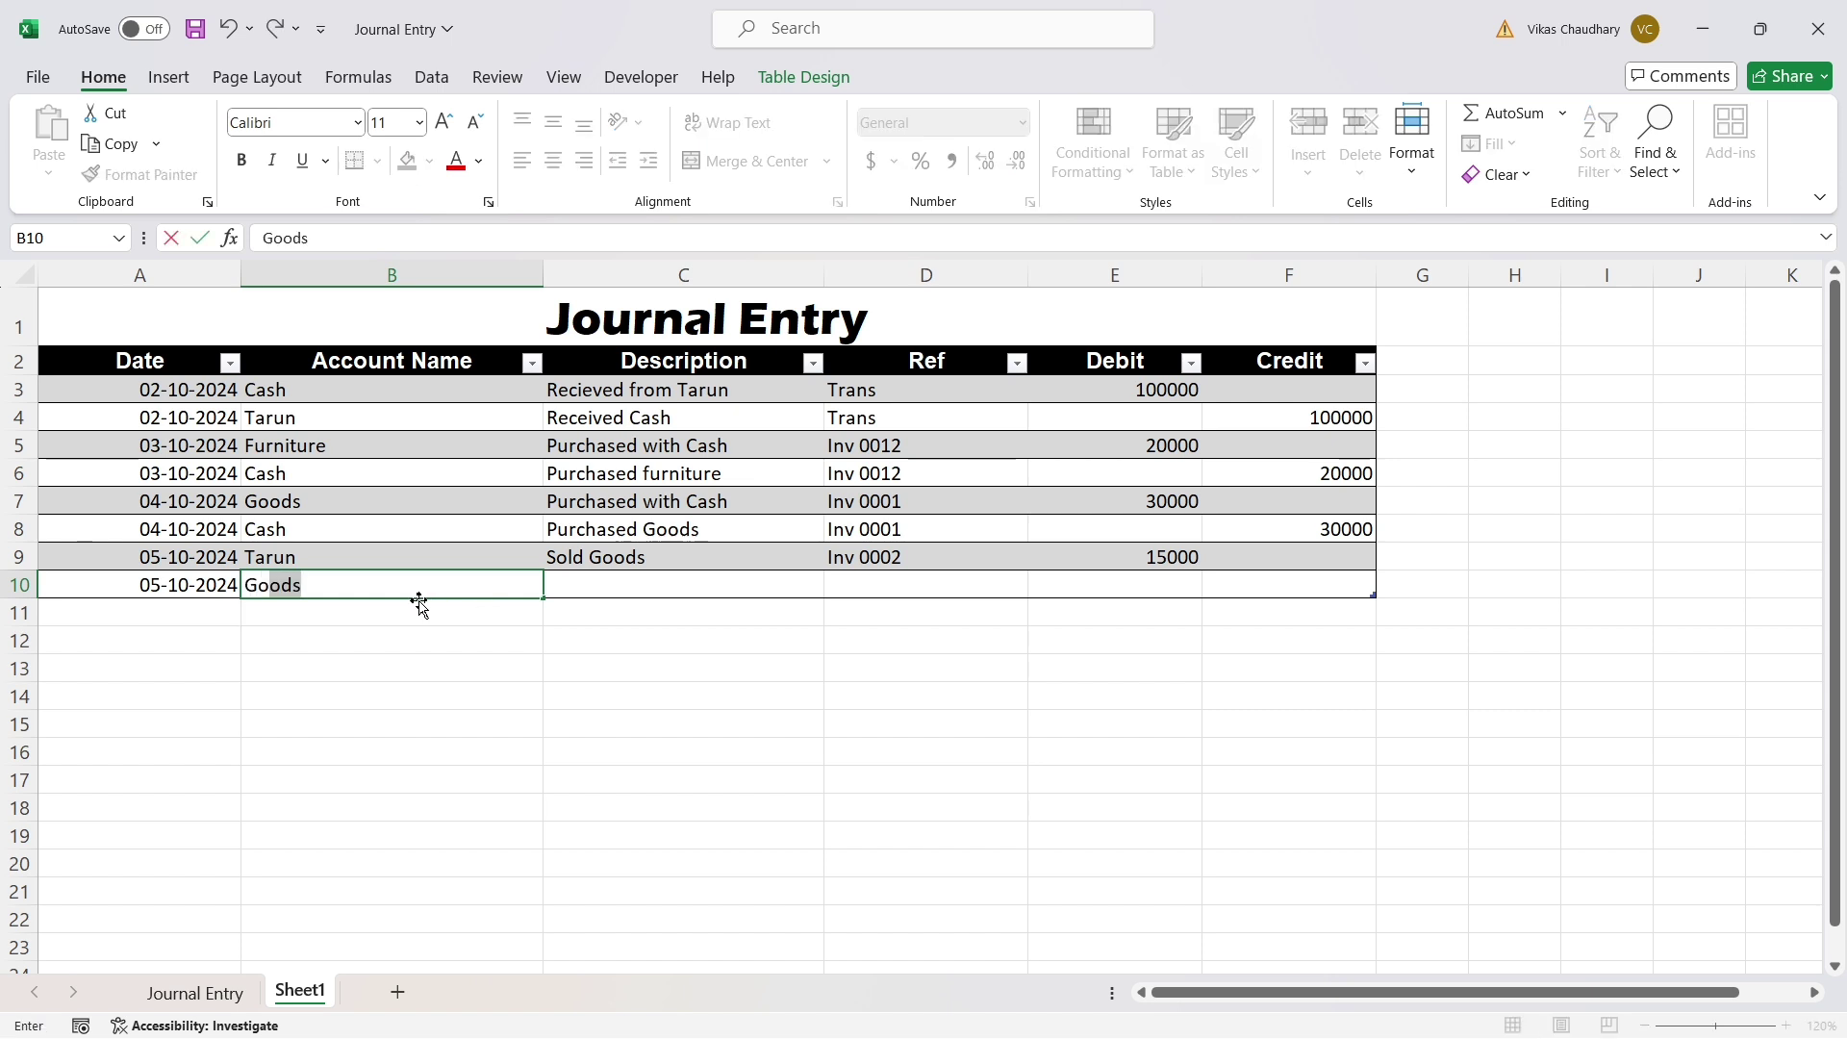
key("Tab")
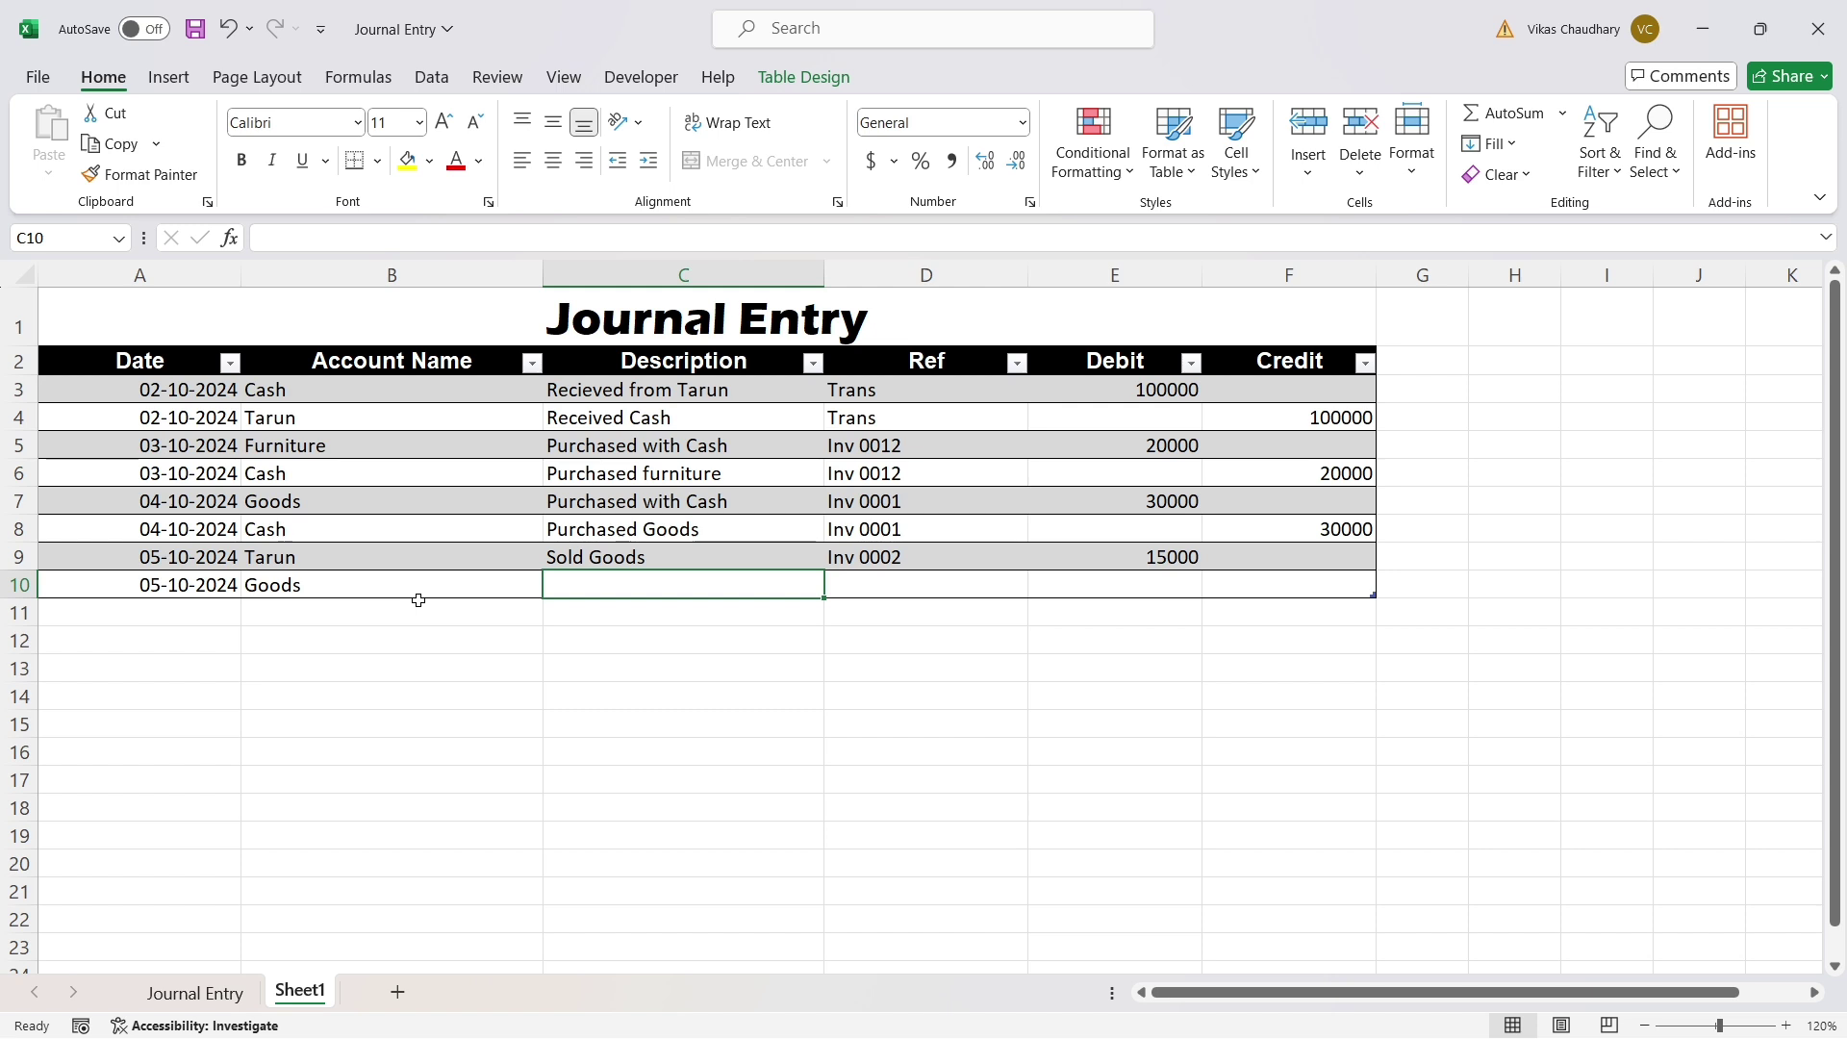
Enter the row 10 description as Sold To followed by the customer's name from row 9.
type("Sold ")
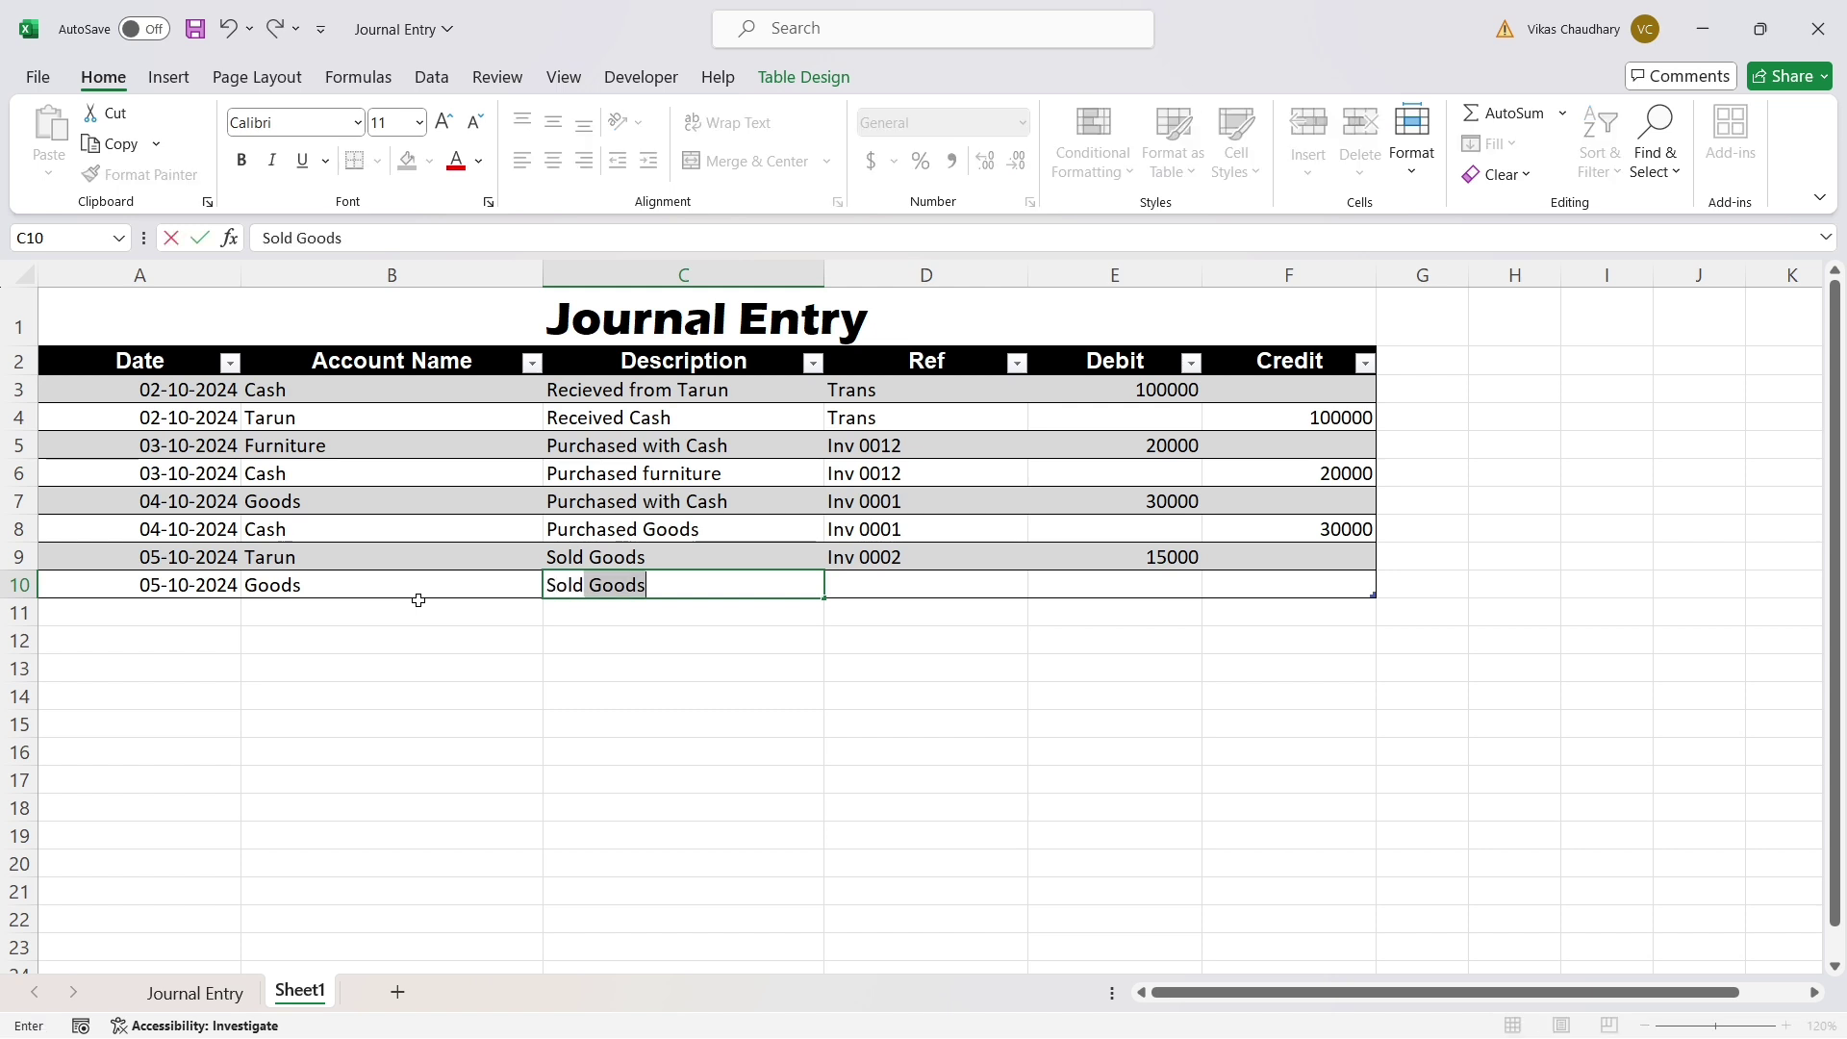
type("To")
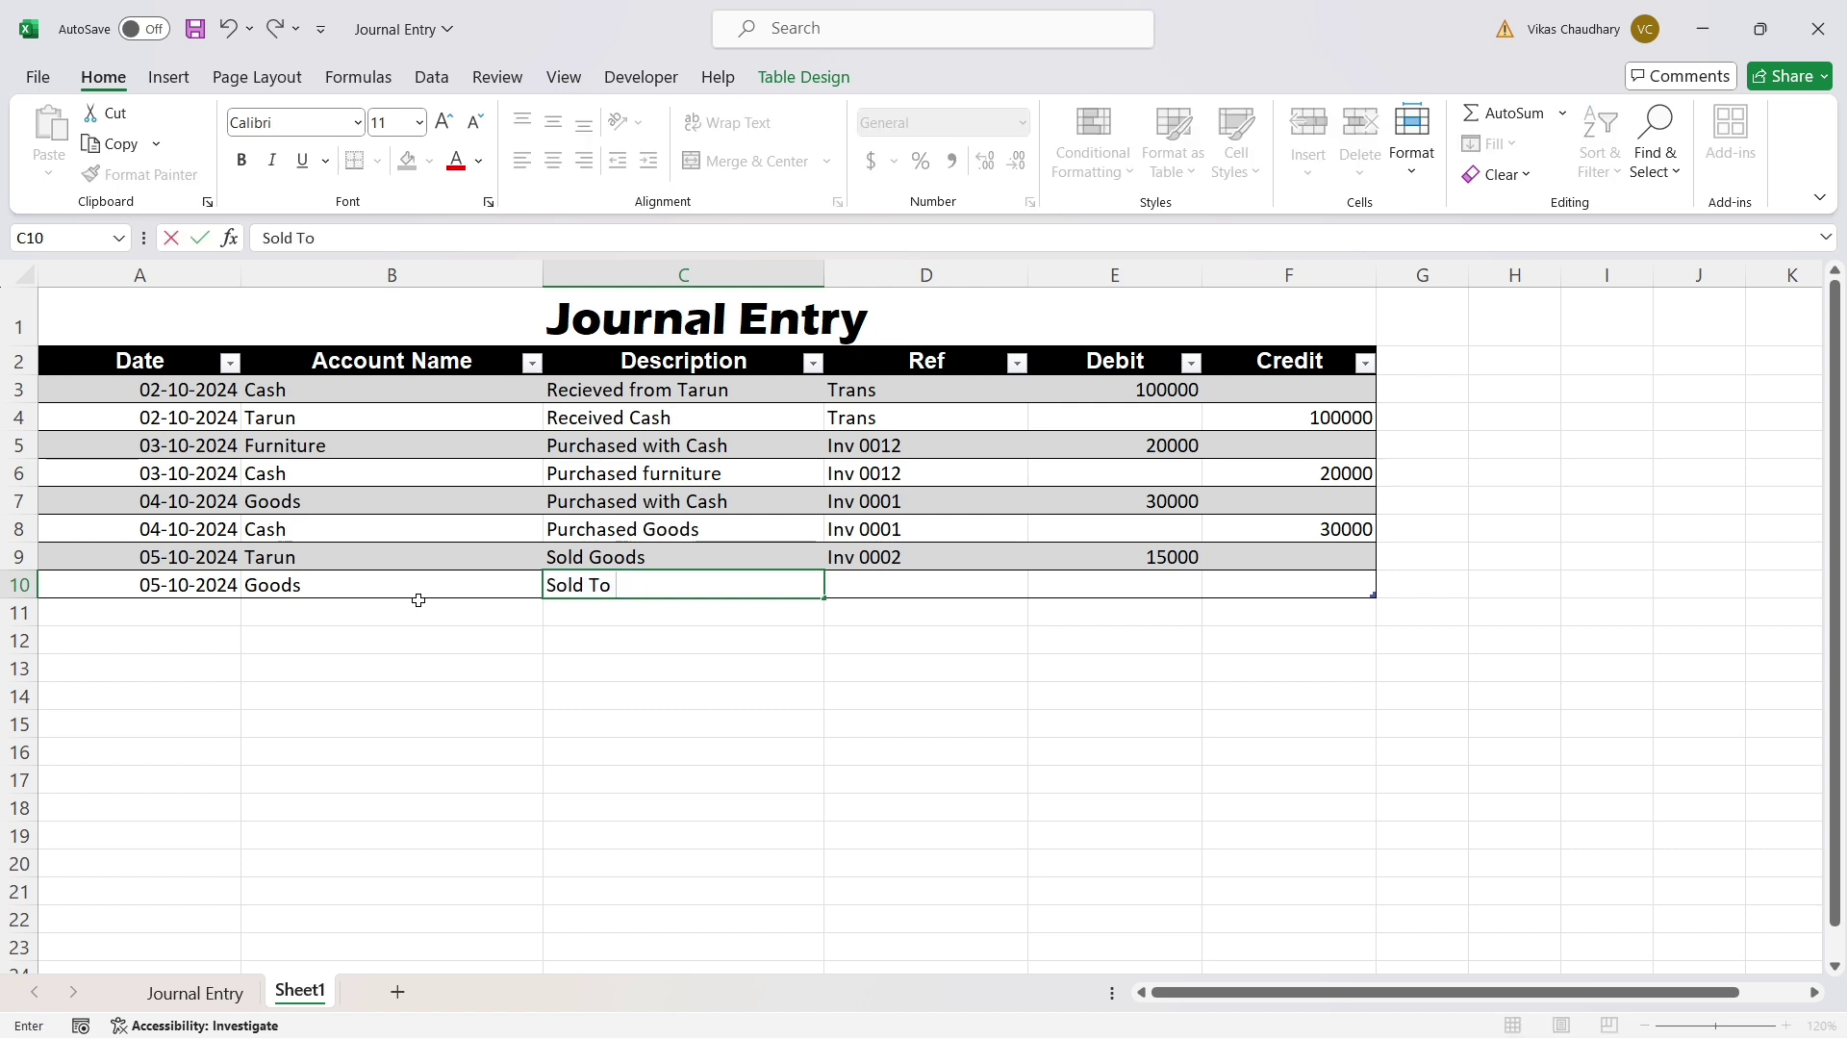
type(" Tarun")
key("Tab")
Complete the row 10 entry with the reference Inv 0002 and a credit of 15000, leaving its debit empty.
type("In")
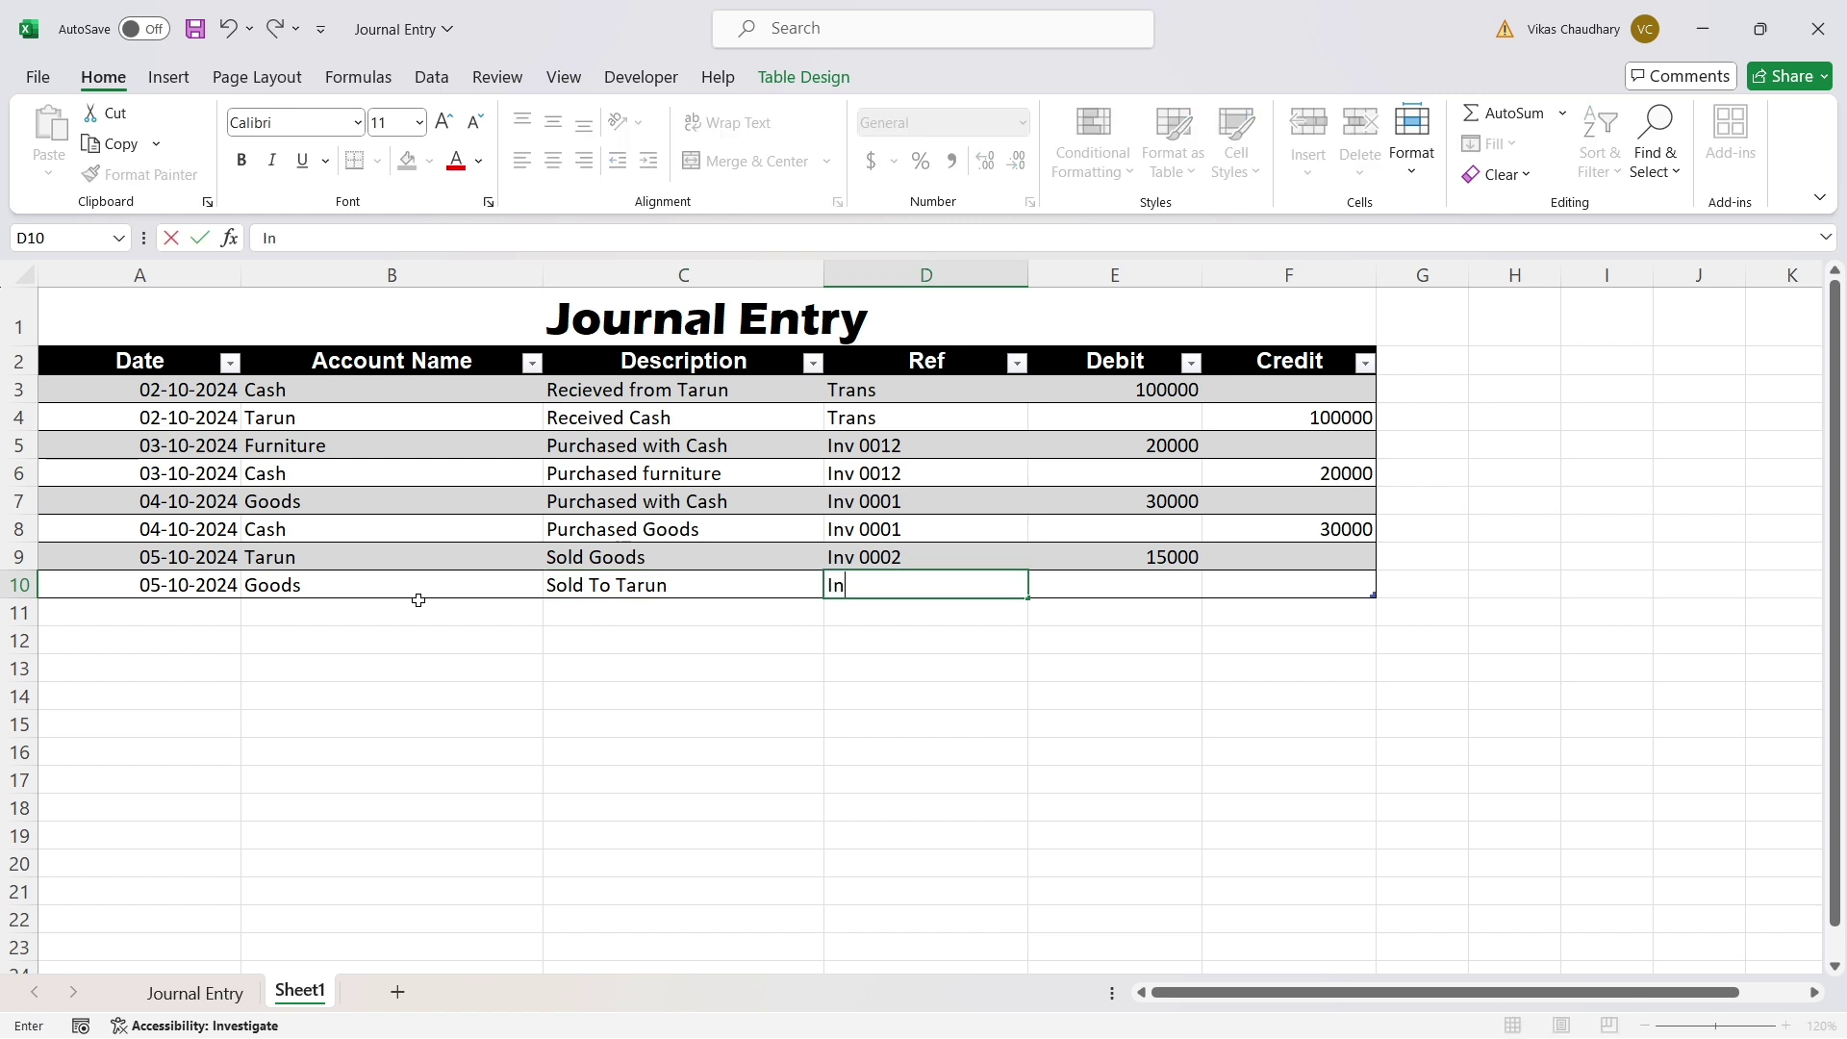
type("v 0002")
key("Tab")
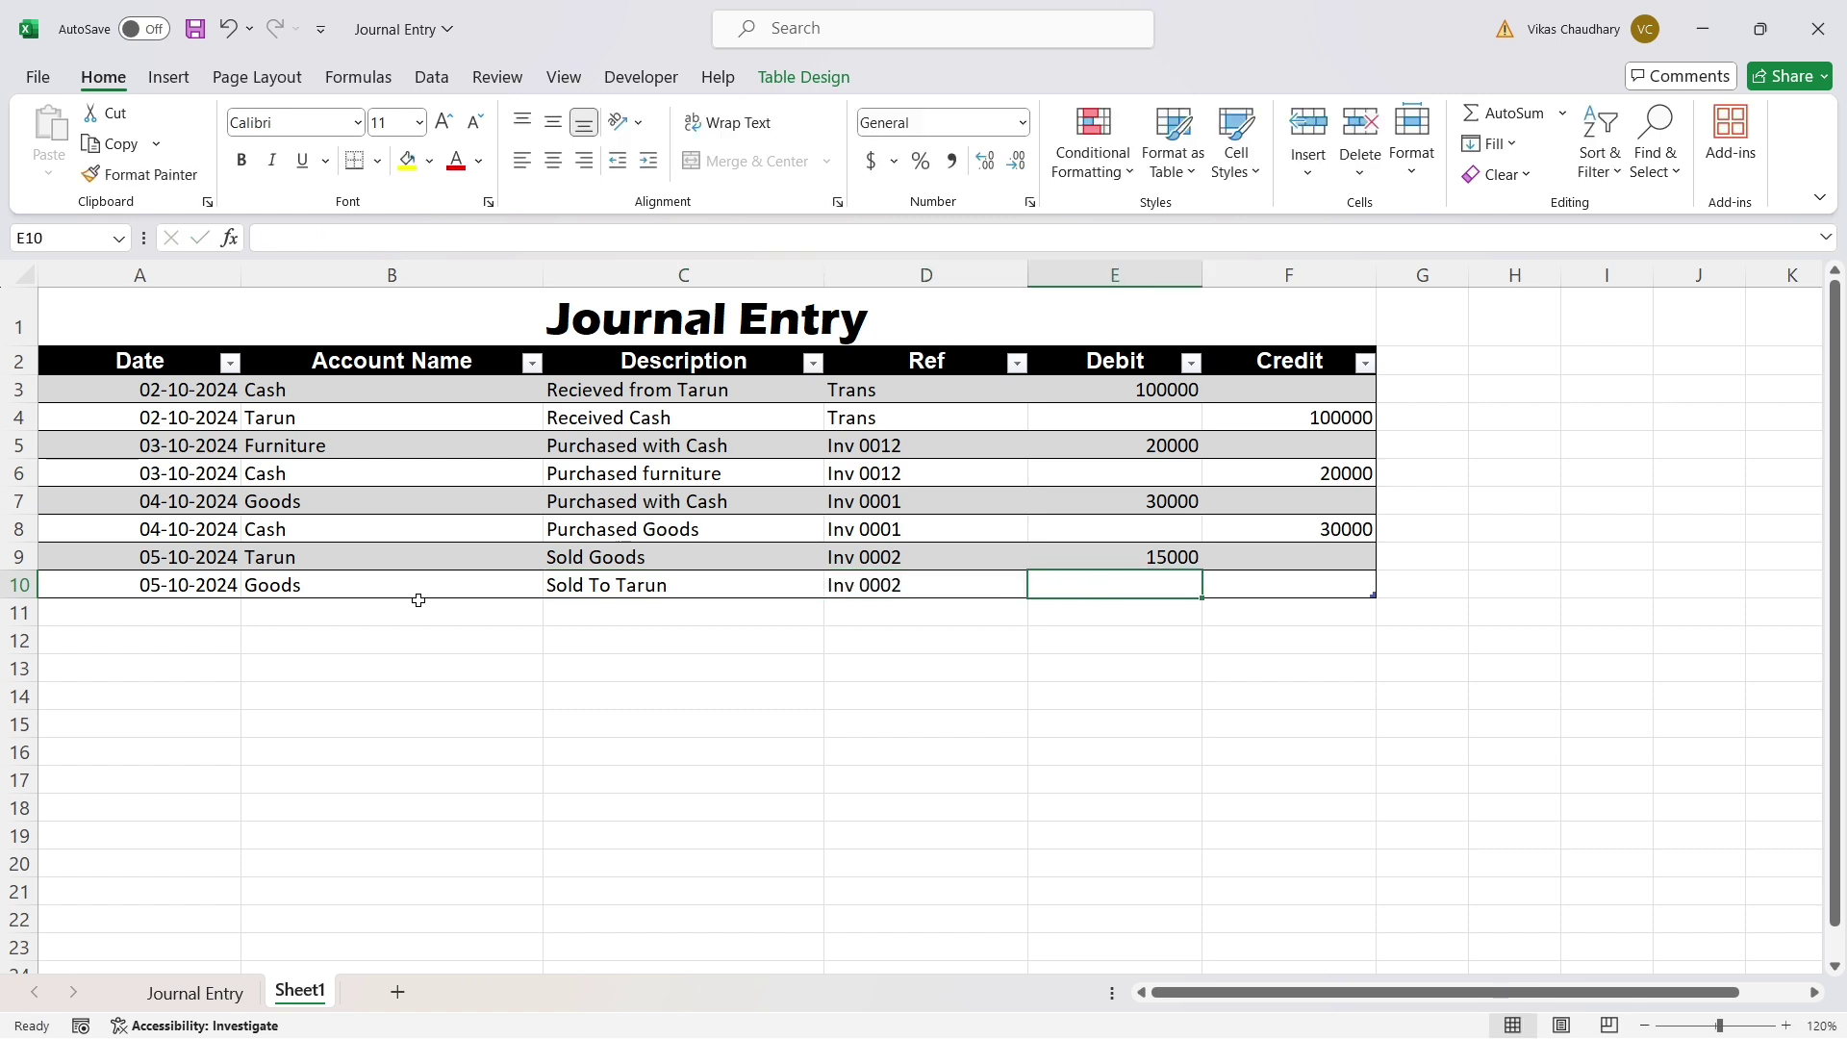
key("Tab")
type("1")
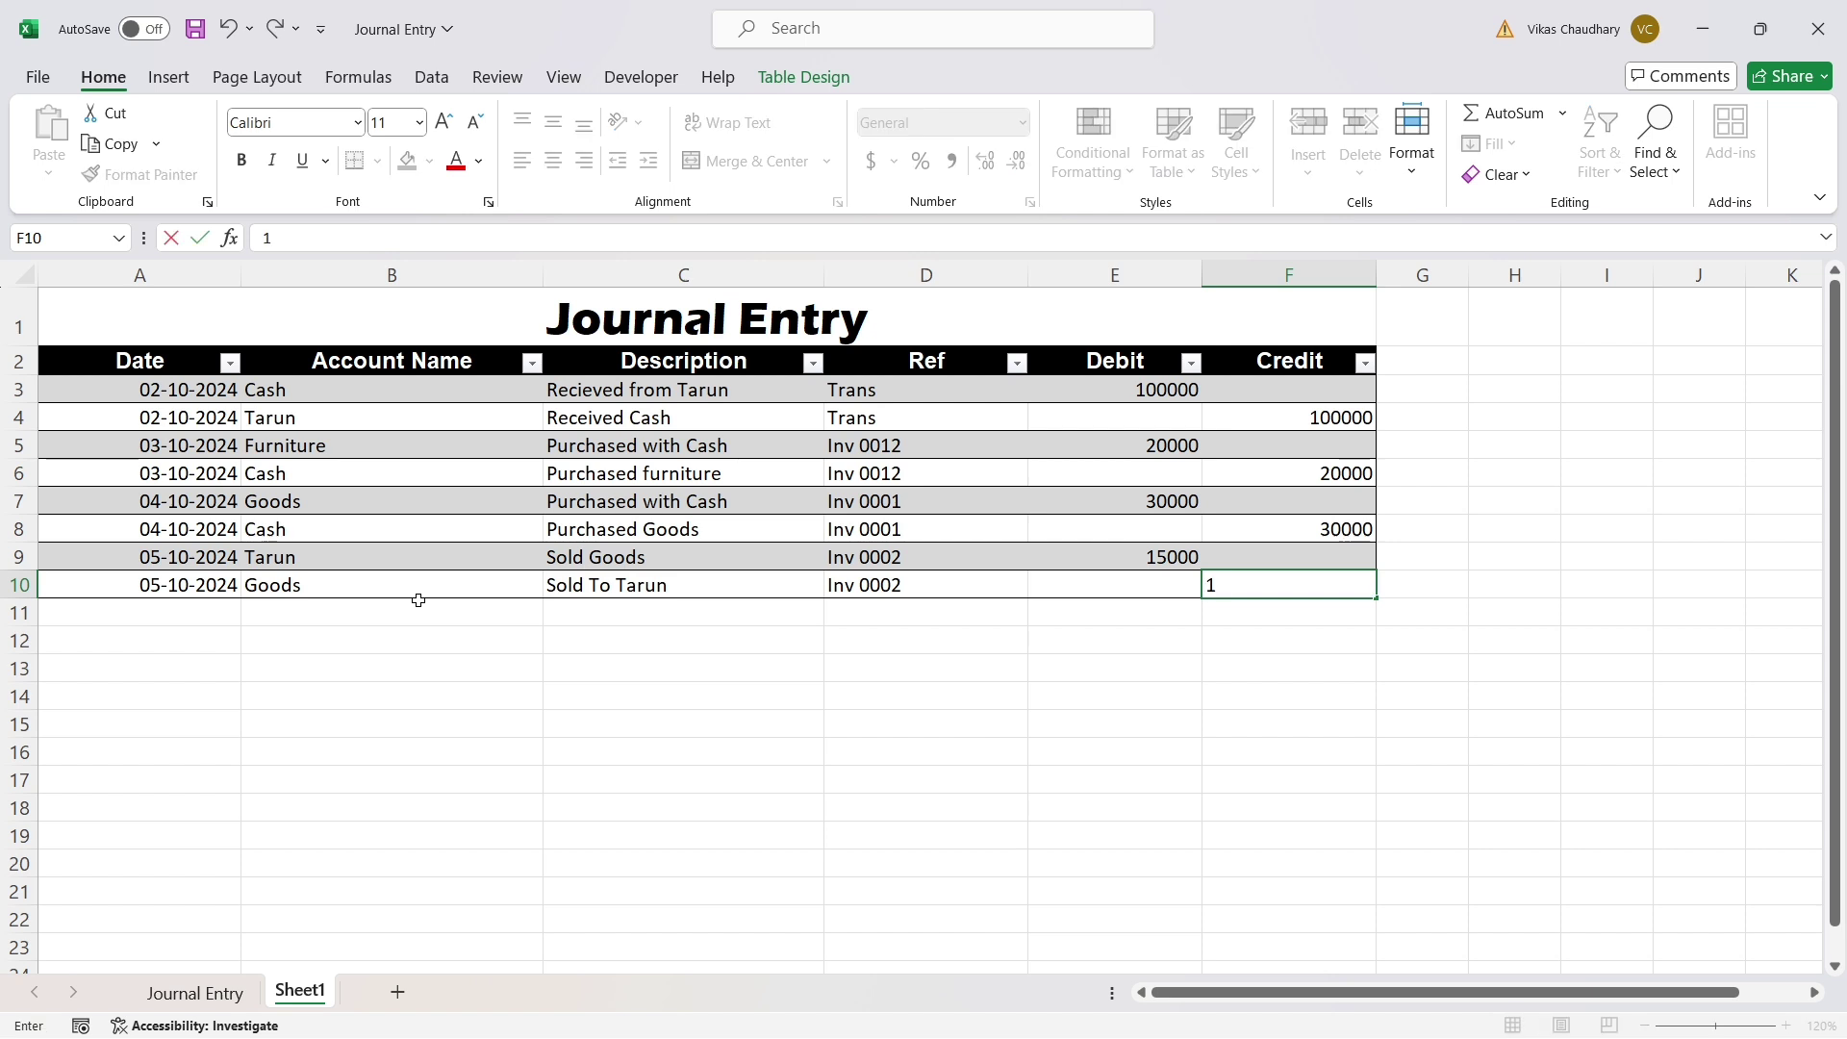
type("5000")
key("Return")
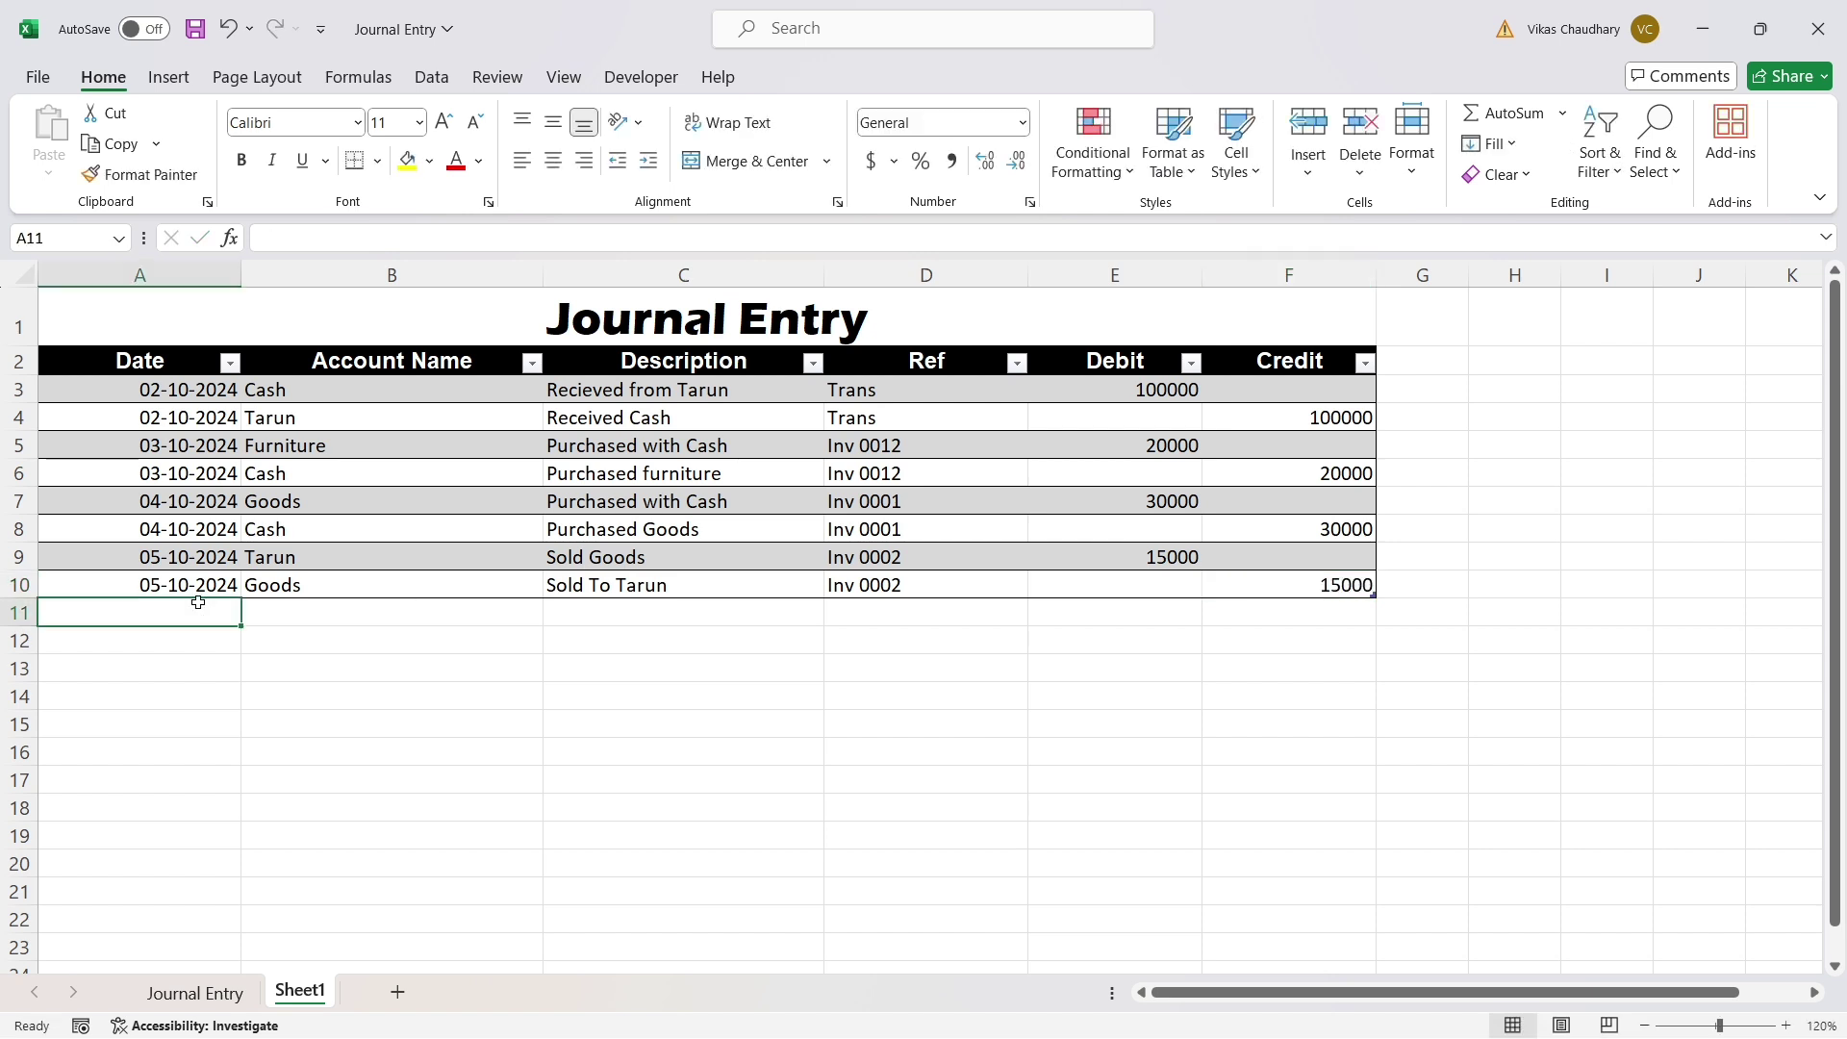
Add a row 11 entry dated 06-10-2024 with Rent as the account name.
type("06-10")
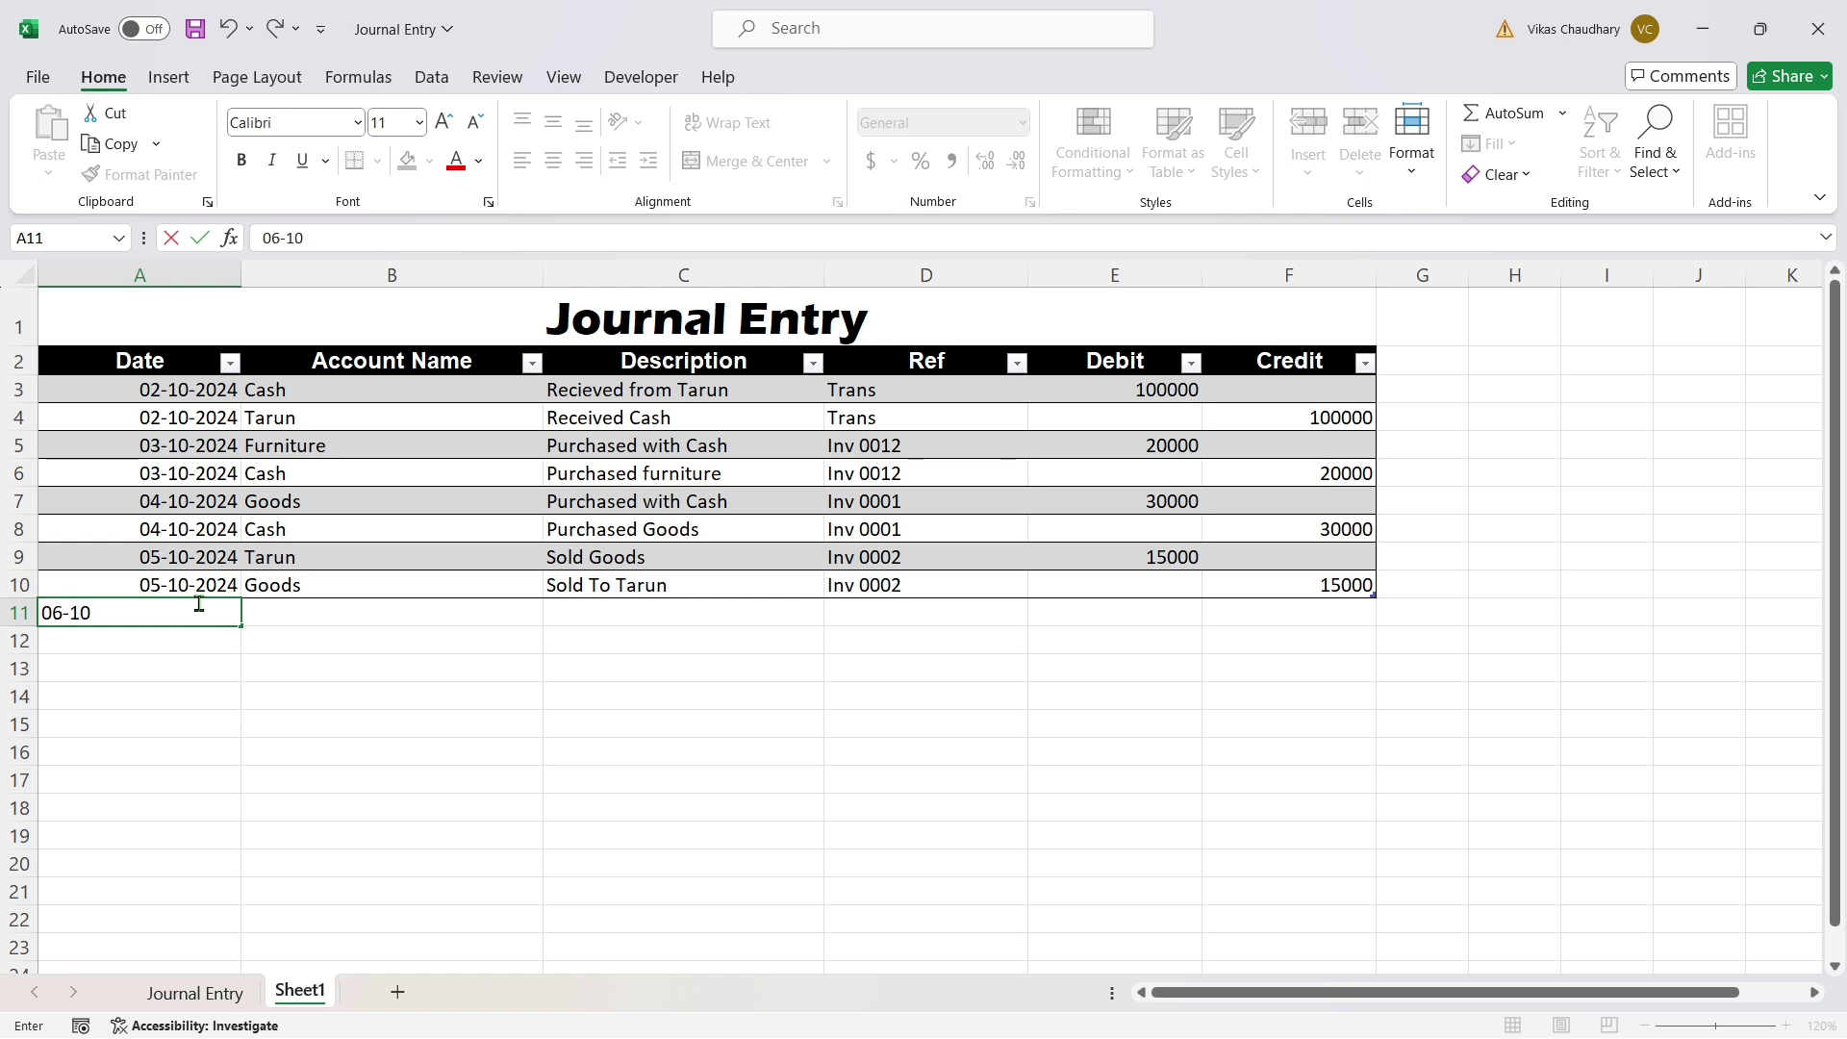
type("-2024")
key("Tab")
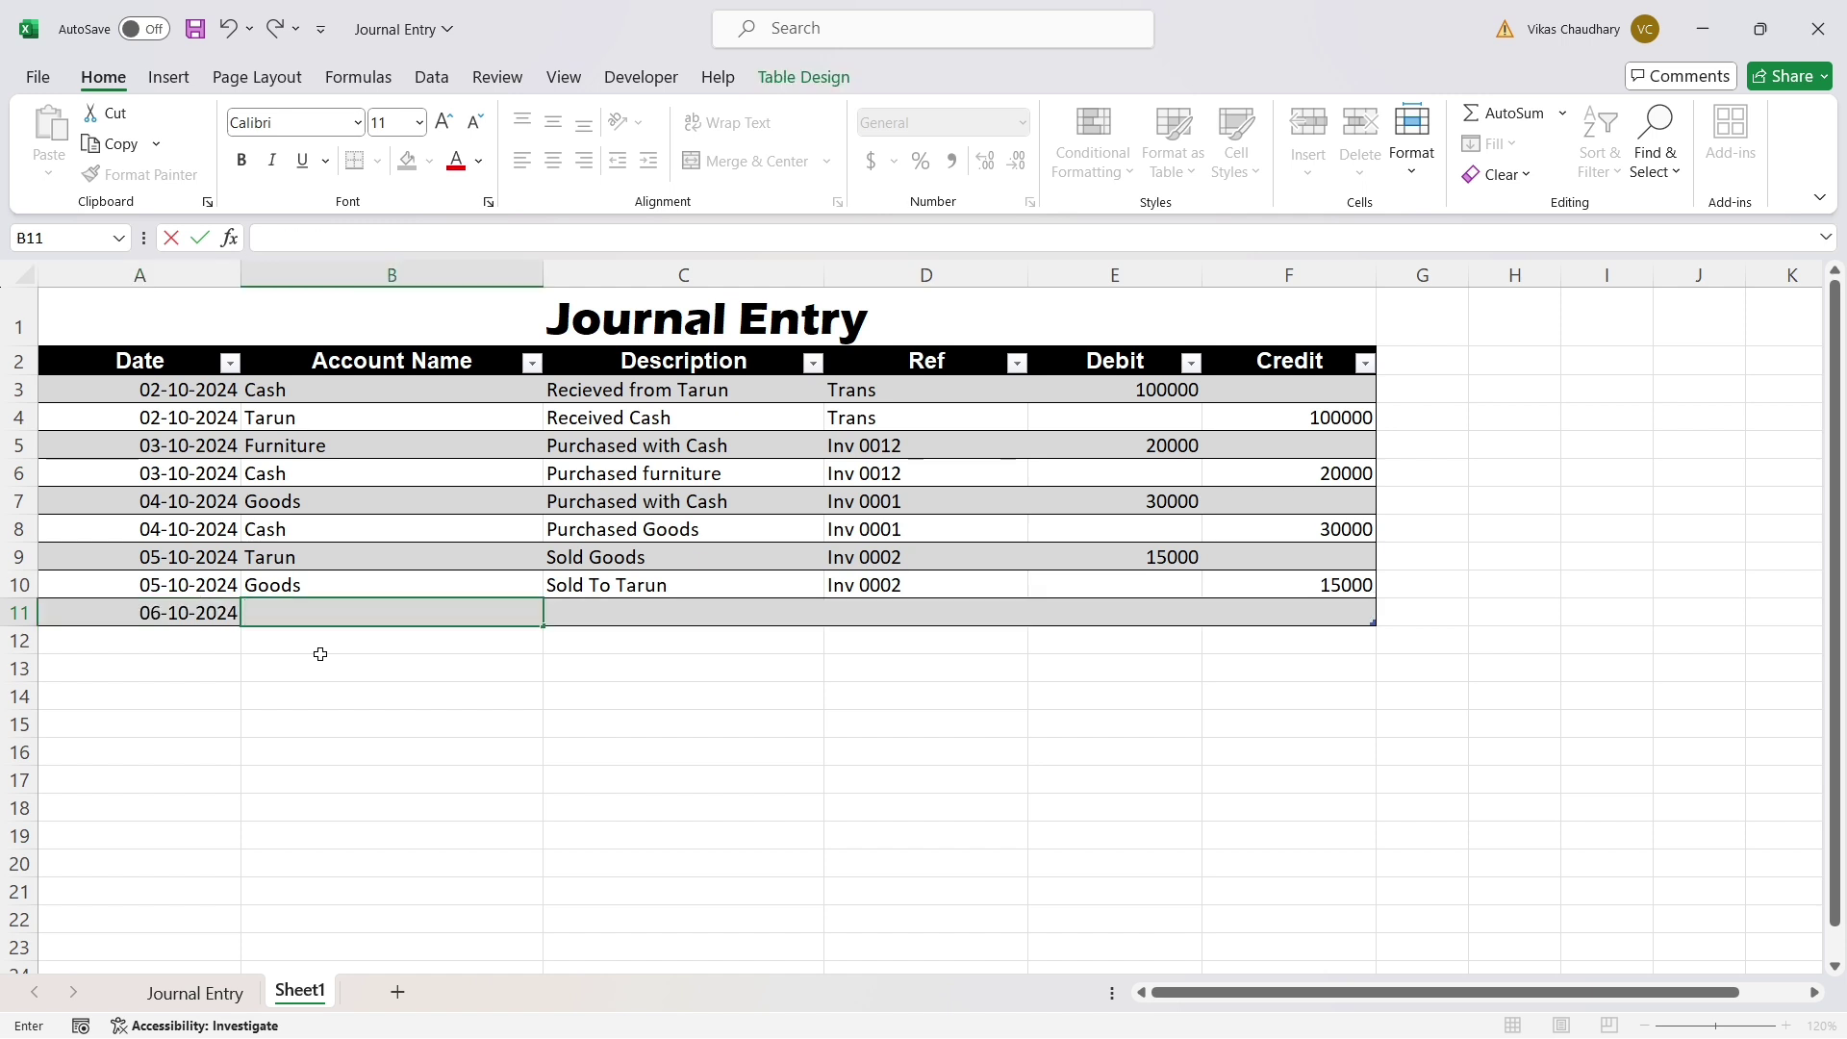
type("Rent")
key("Tab")
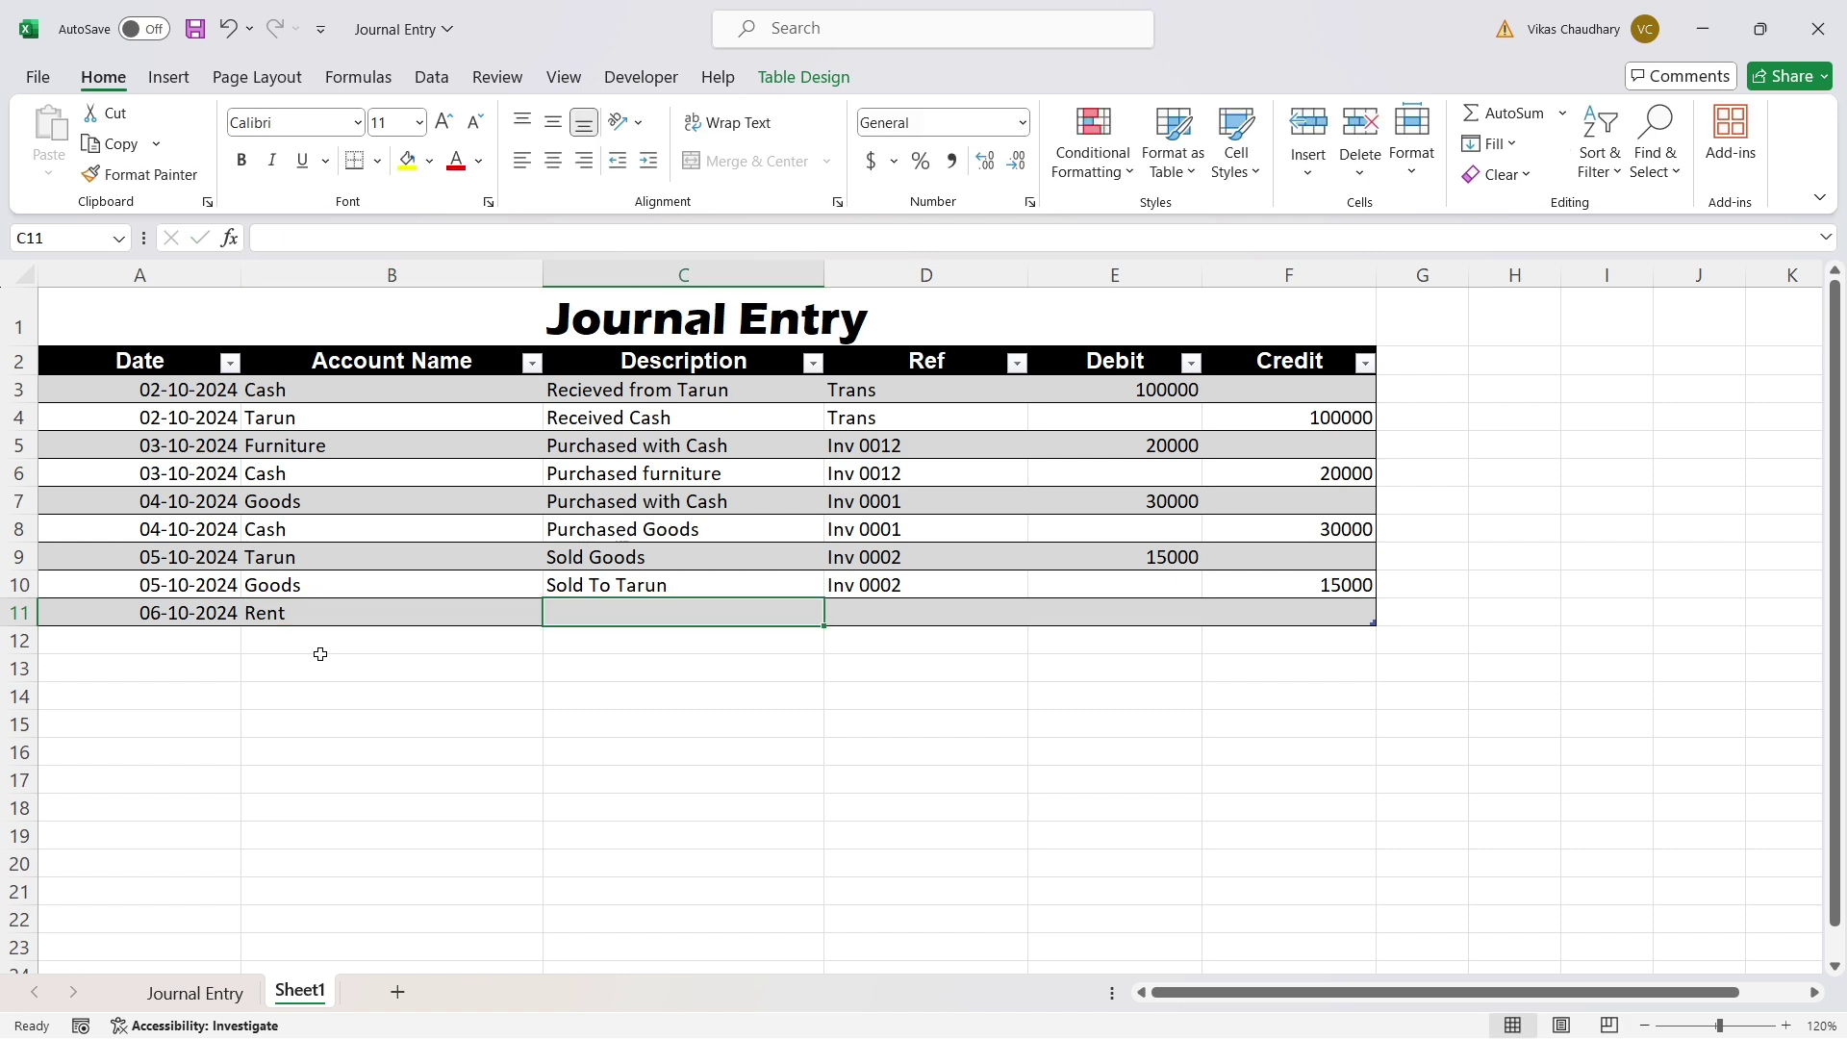
Give the row 11 entry the description Rent Paid with cash and a debit of 5000, leaving its reference empty.
type("Rent")
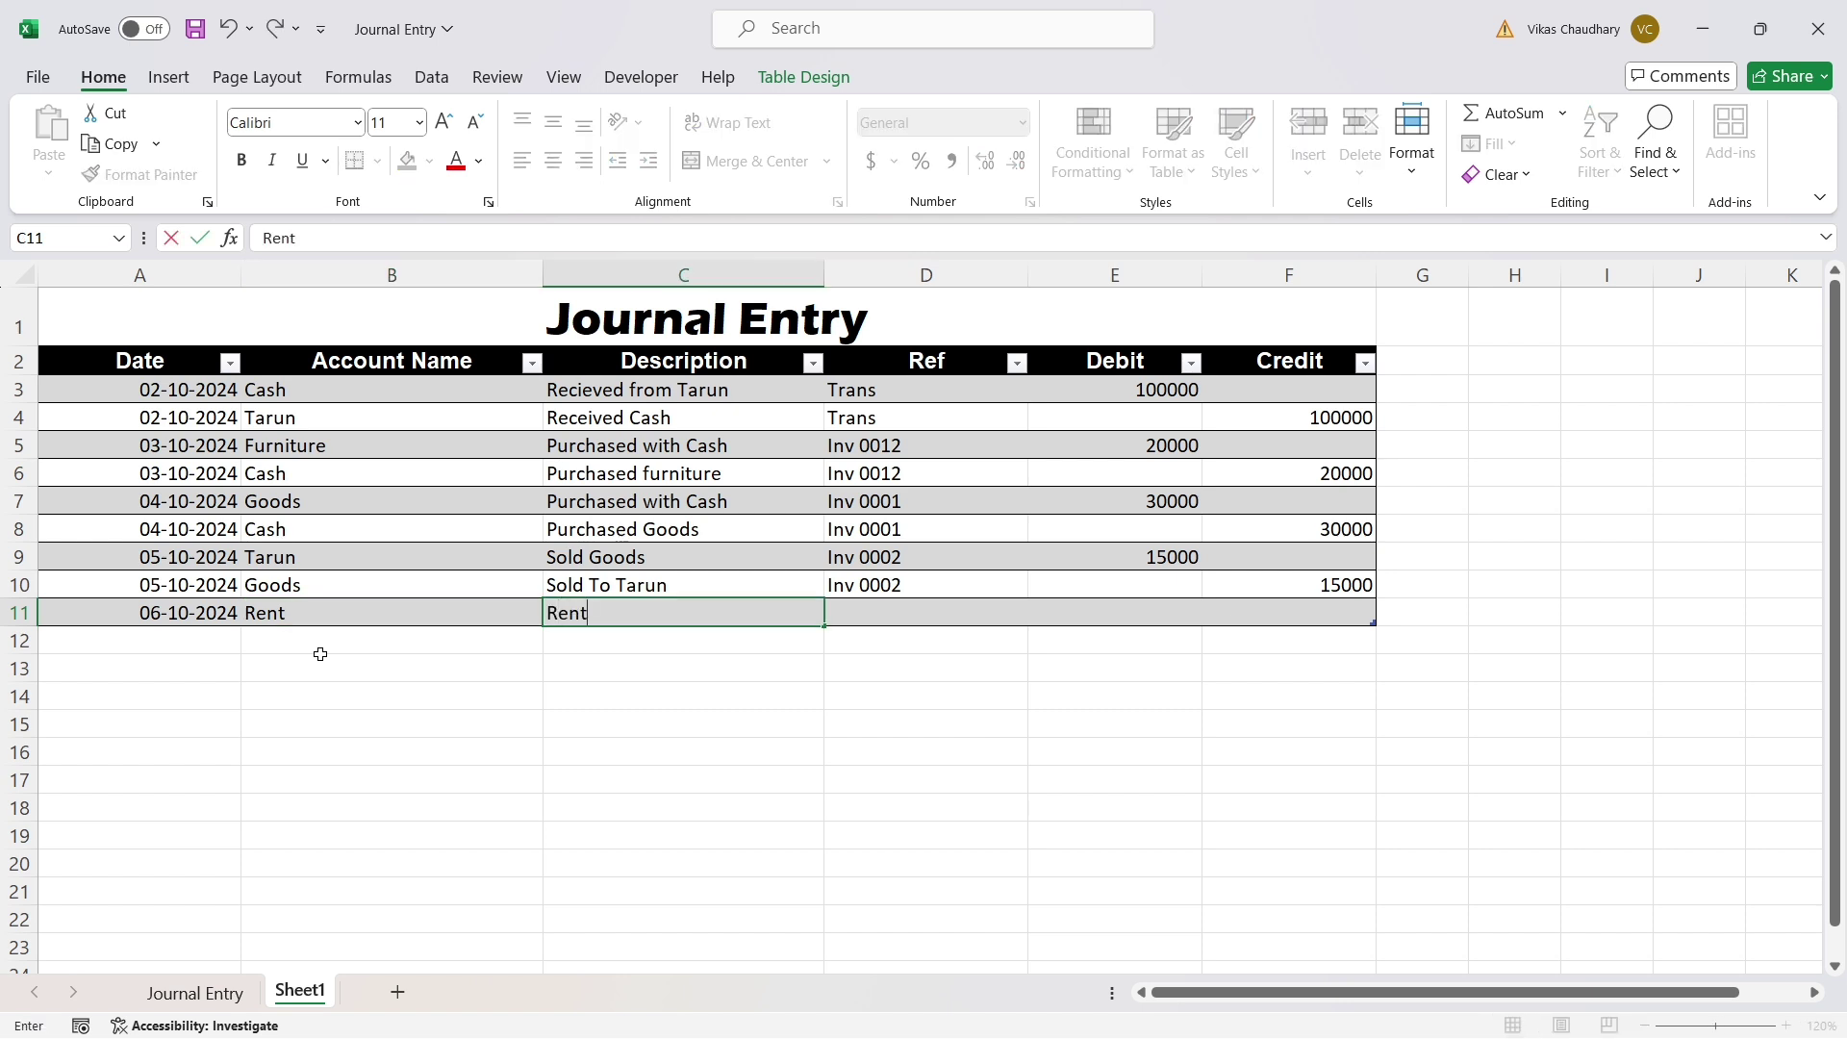
type(" Paid with cash")
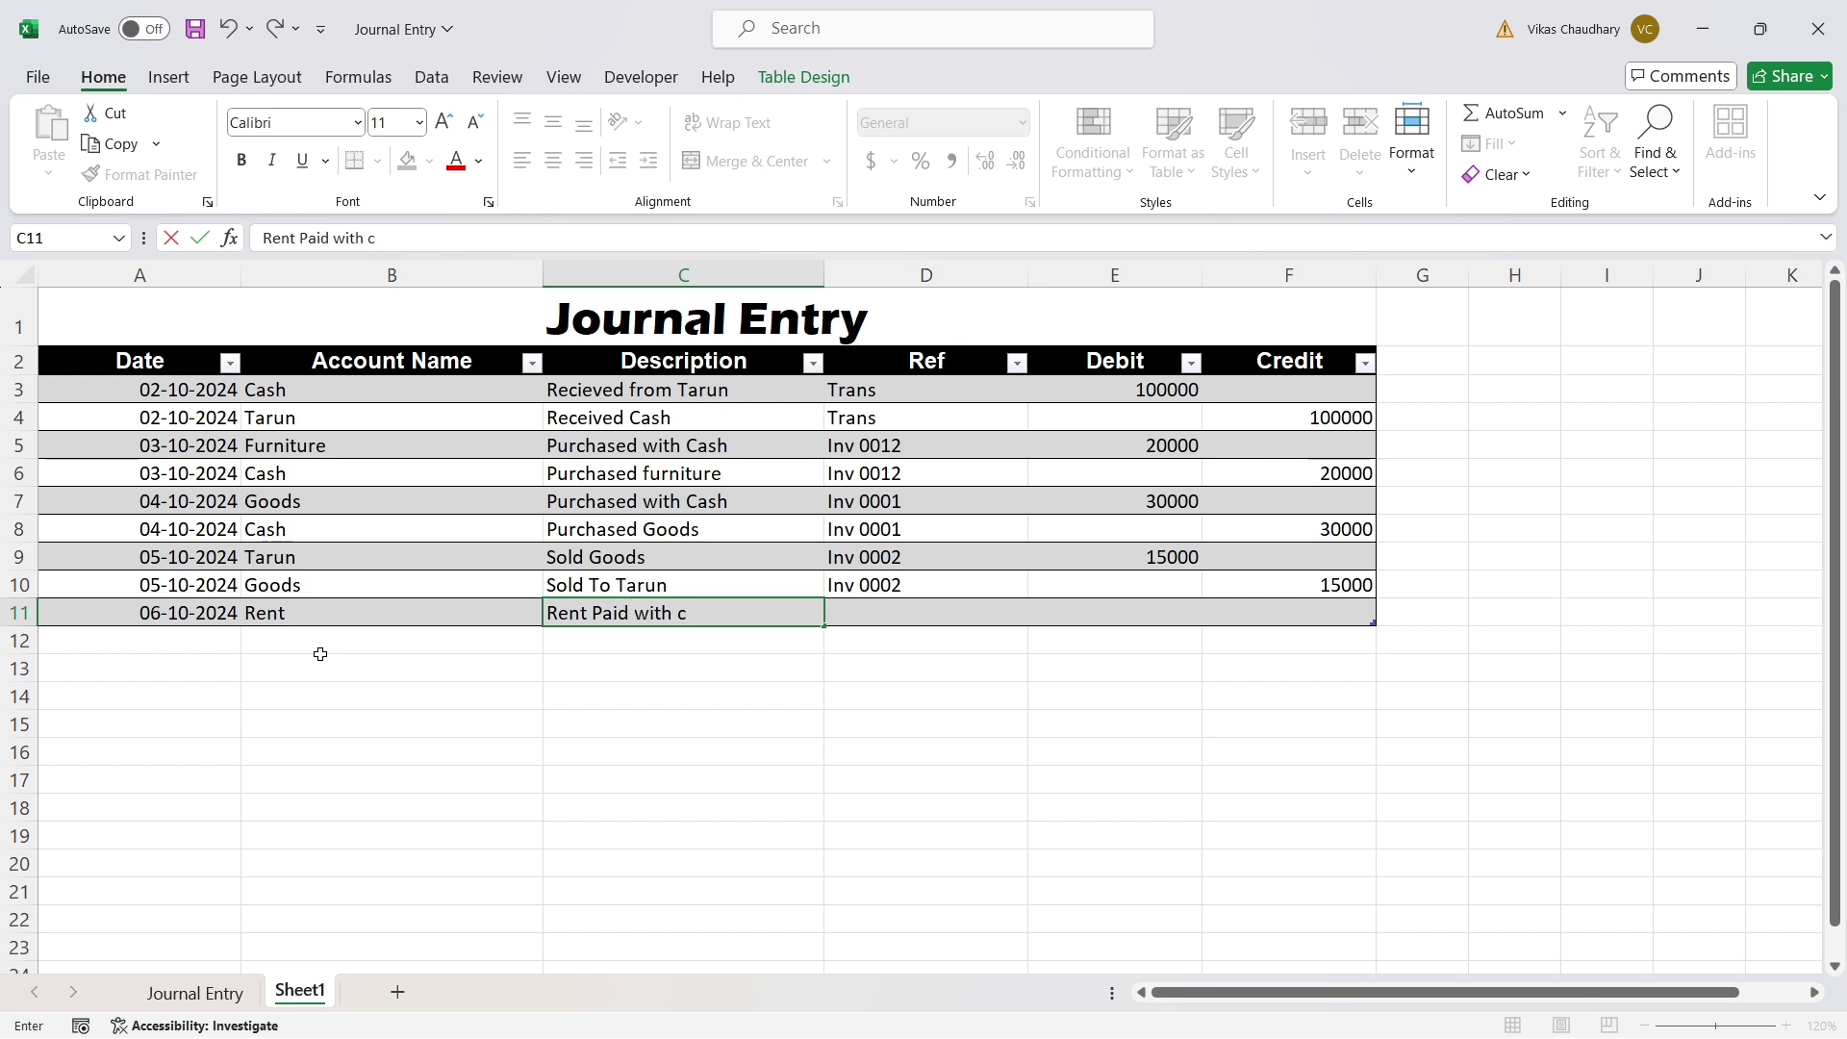
key("Tab")
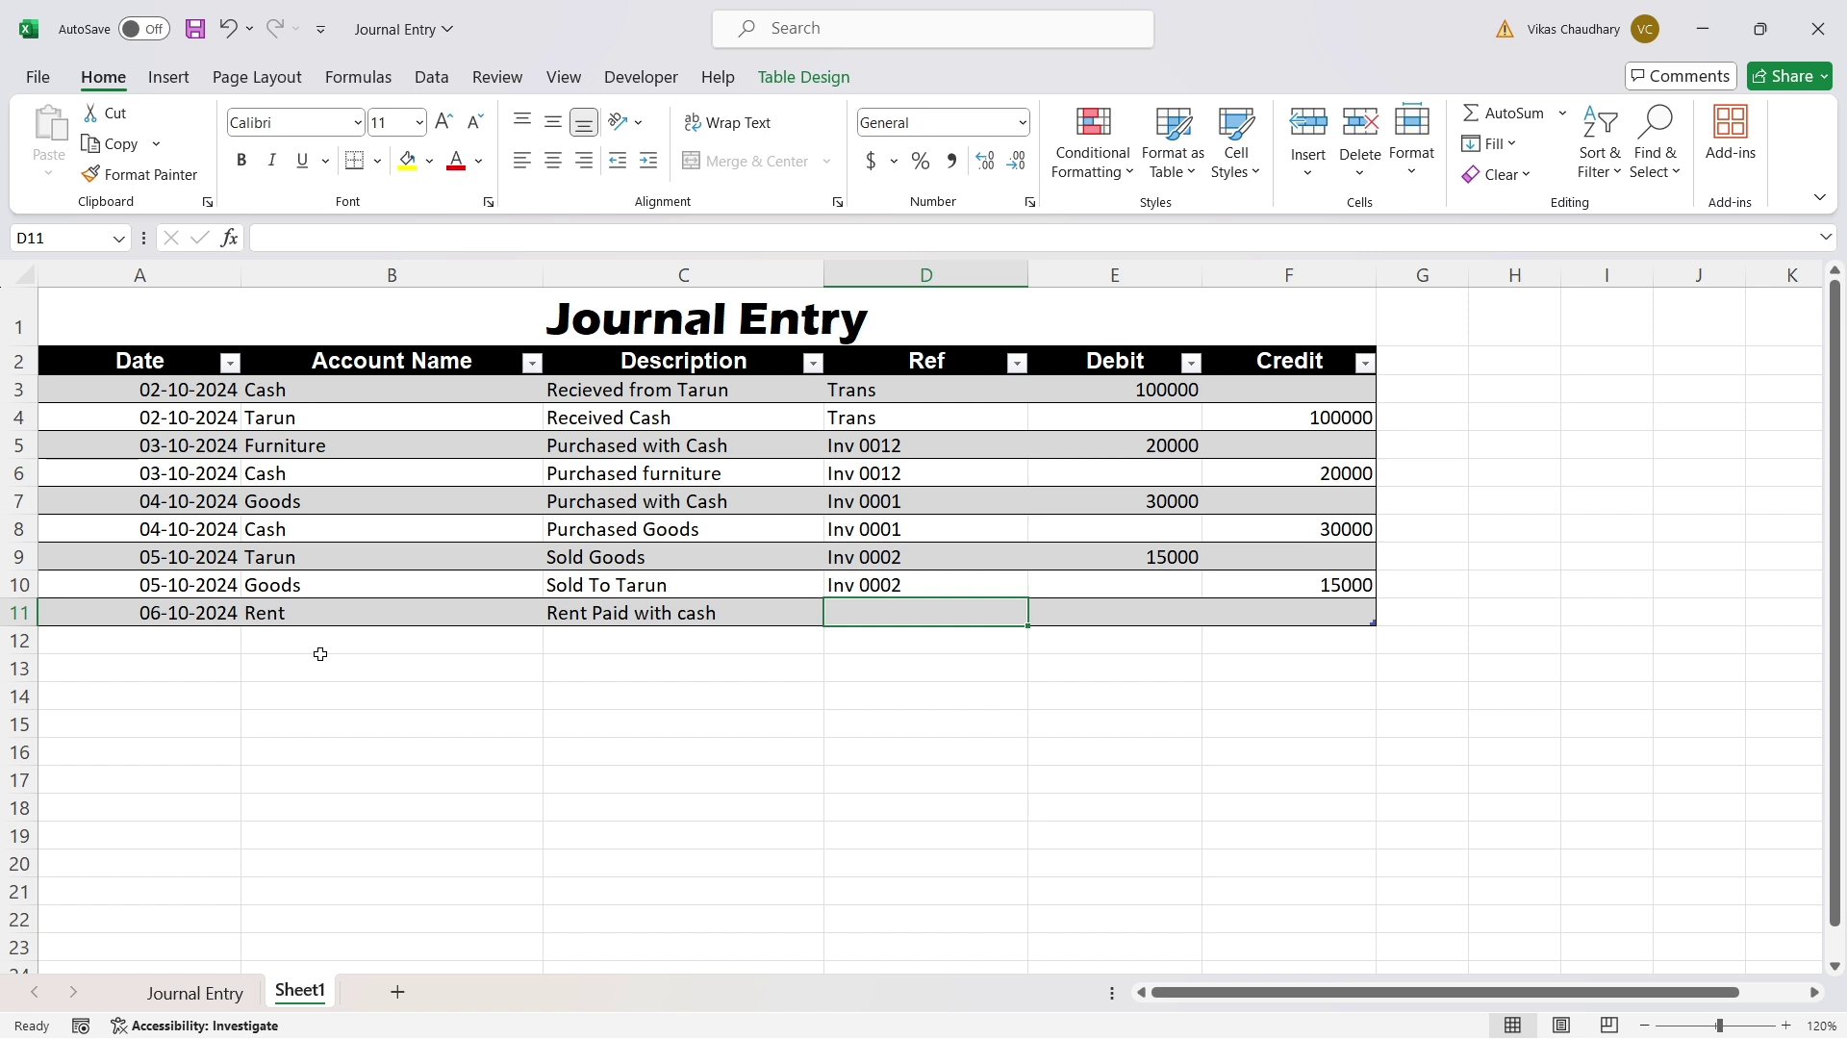
key("Tab")
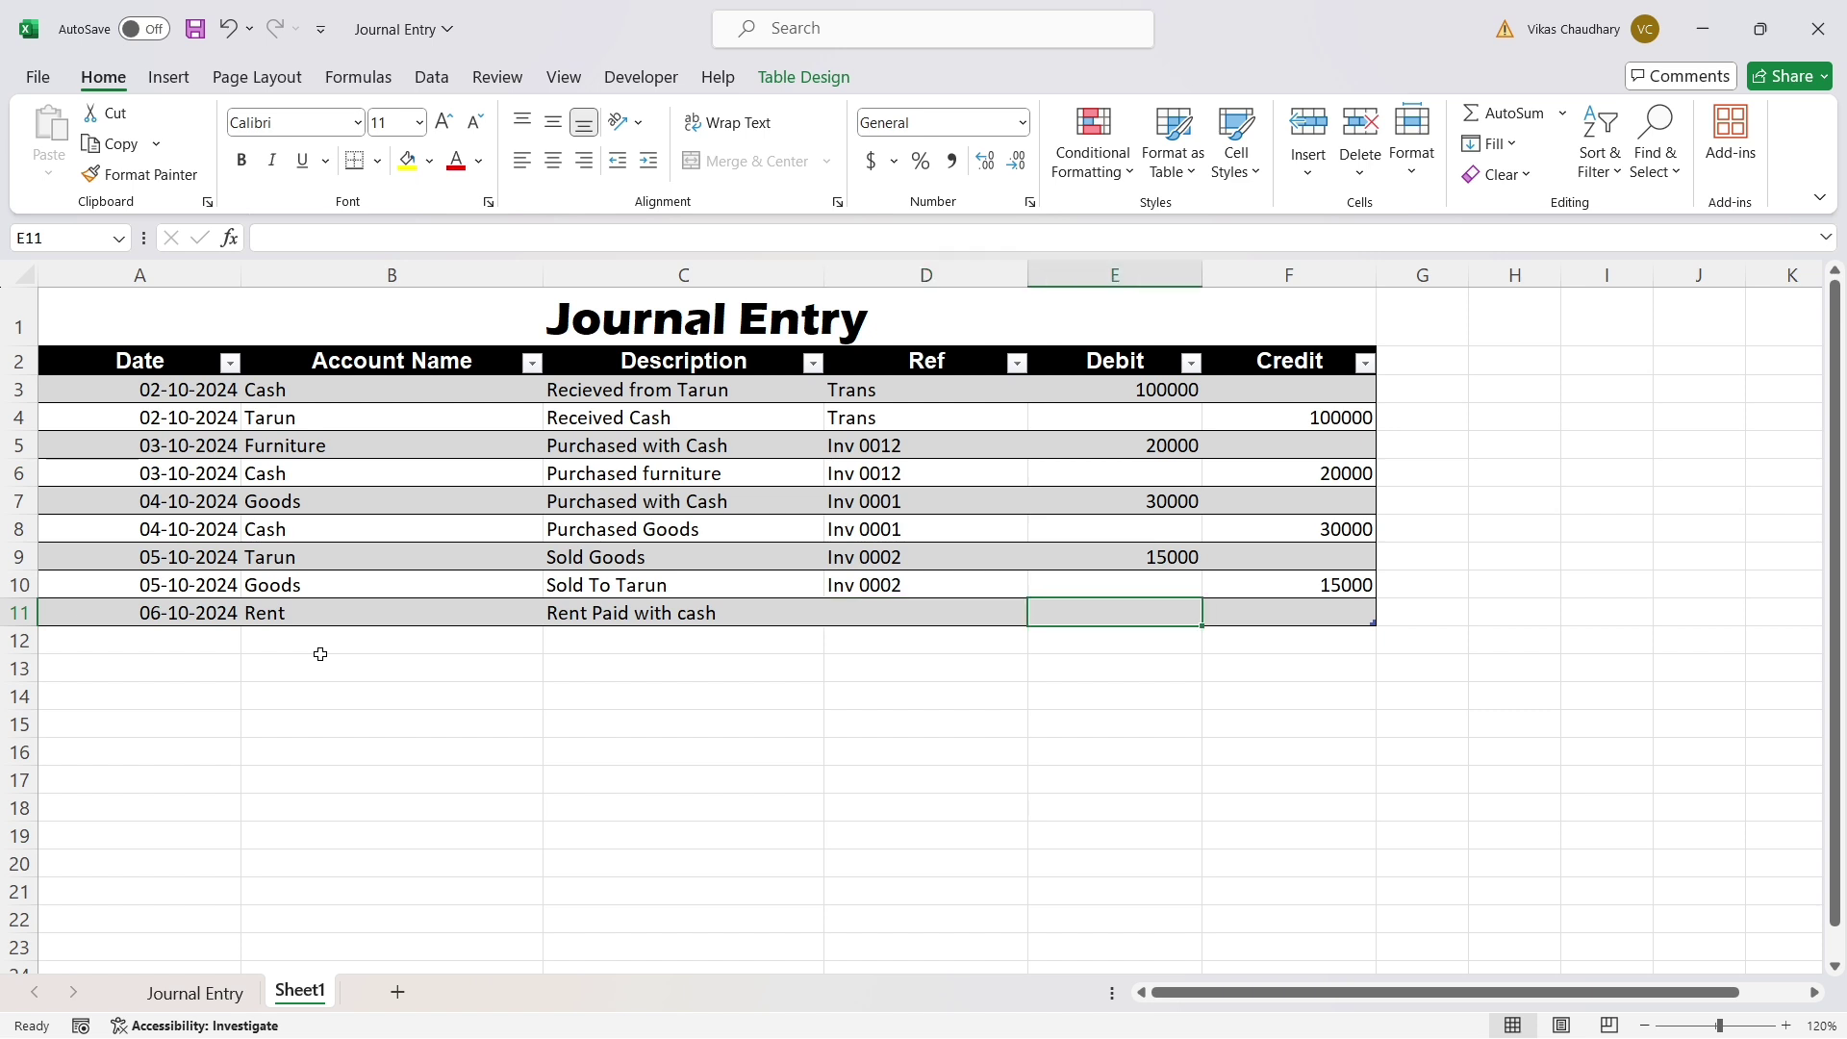
type("5000")
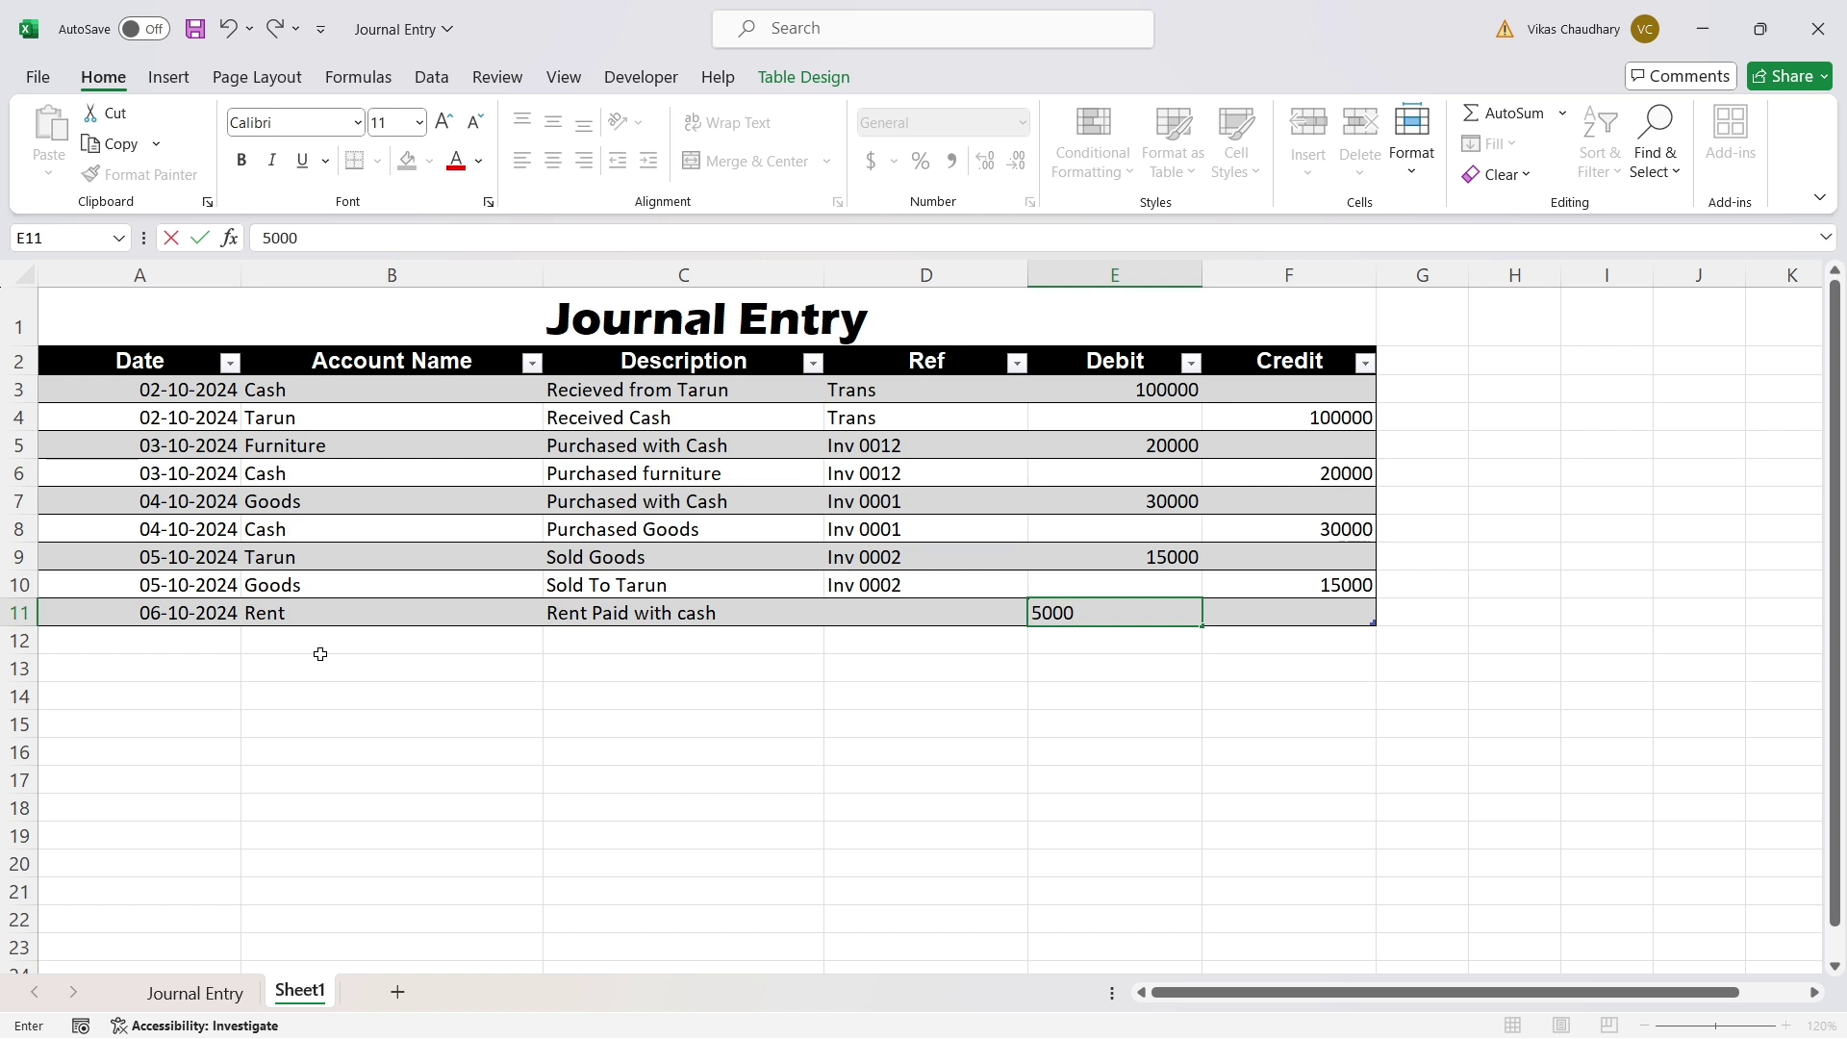
key("Tab")
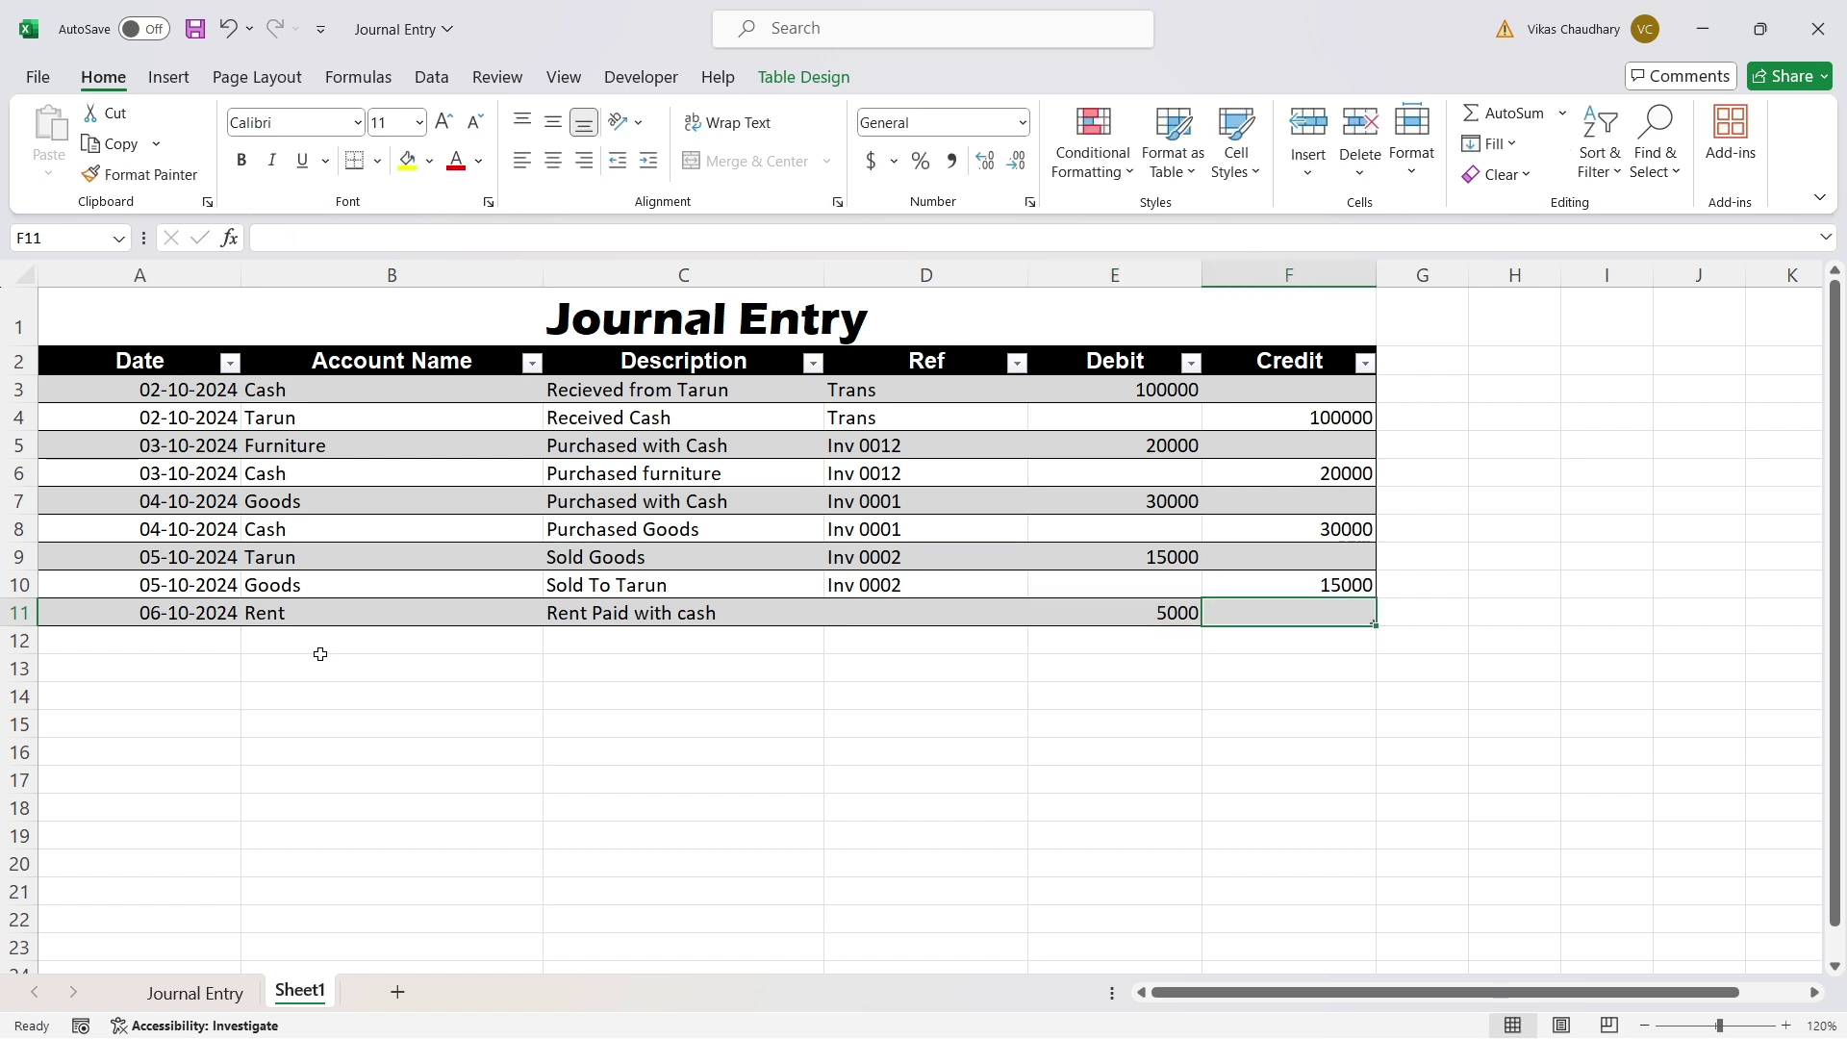
Add a row 12 entry dated 06-10-2024 with Cash as the account name.
key("Return")
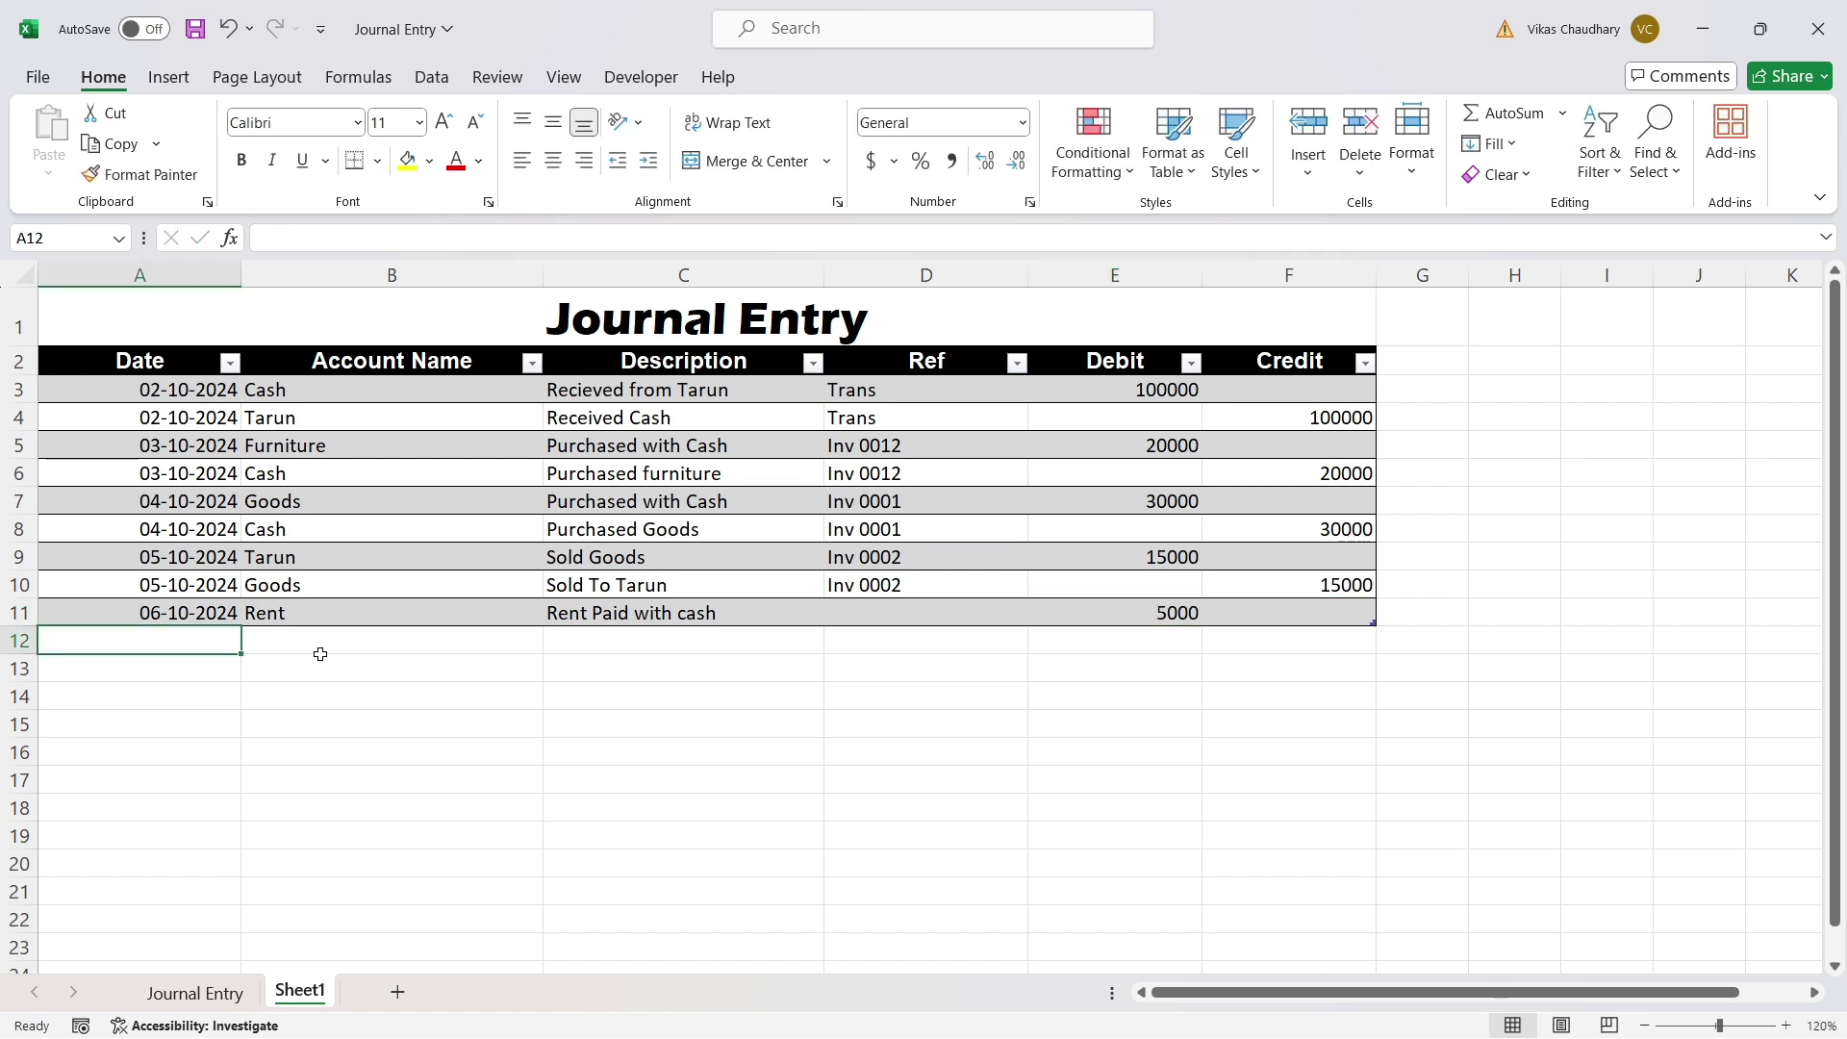
type("06-")
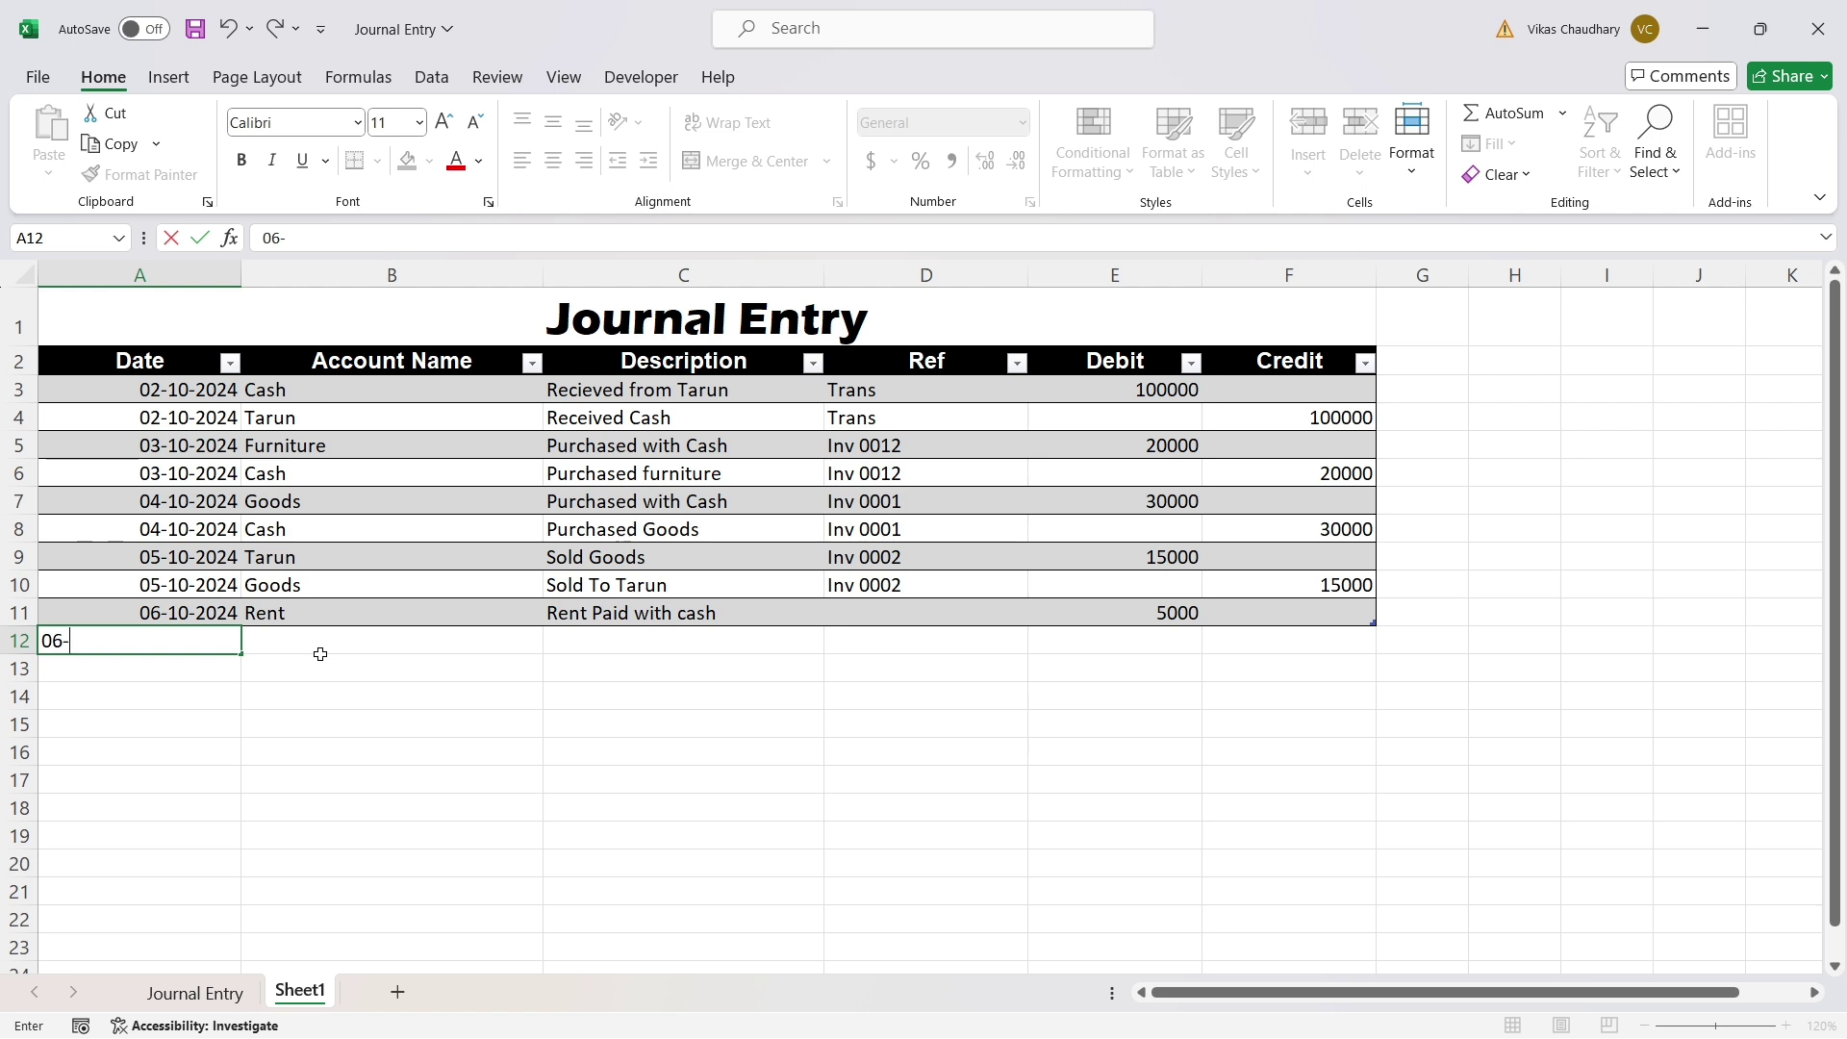
type("10-2024")
key("Tab")
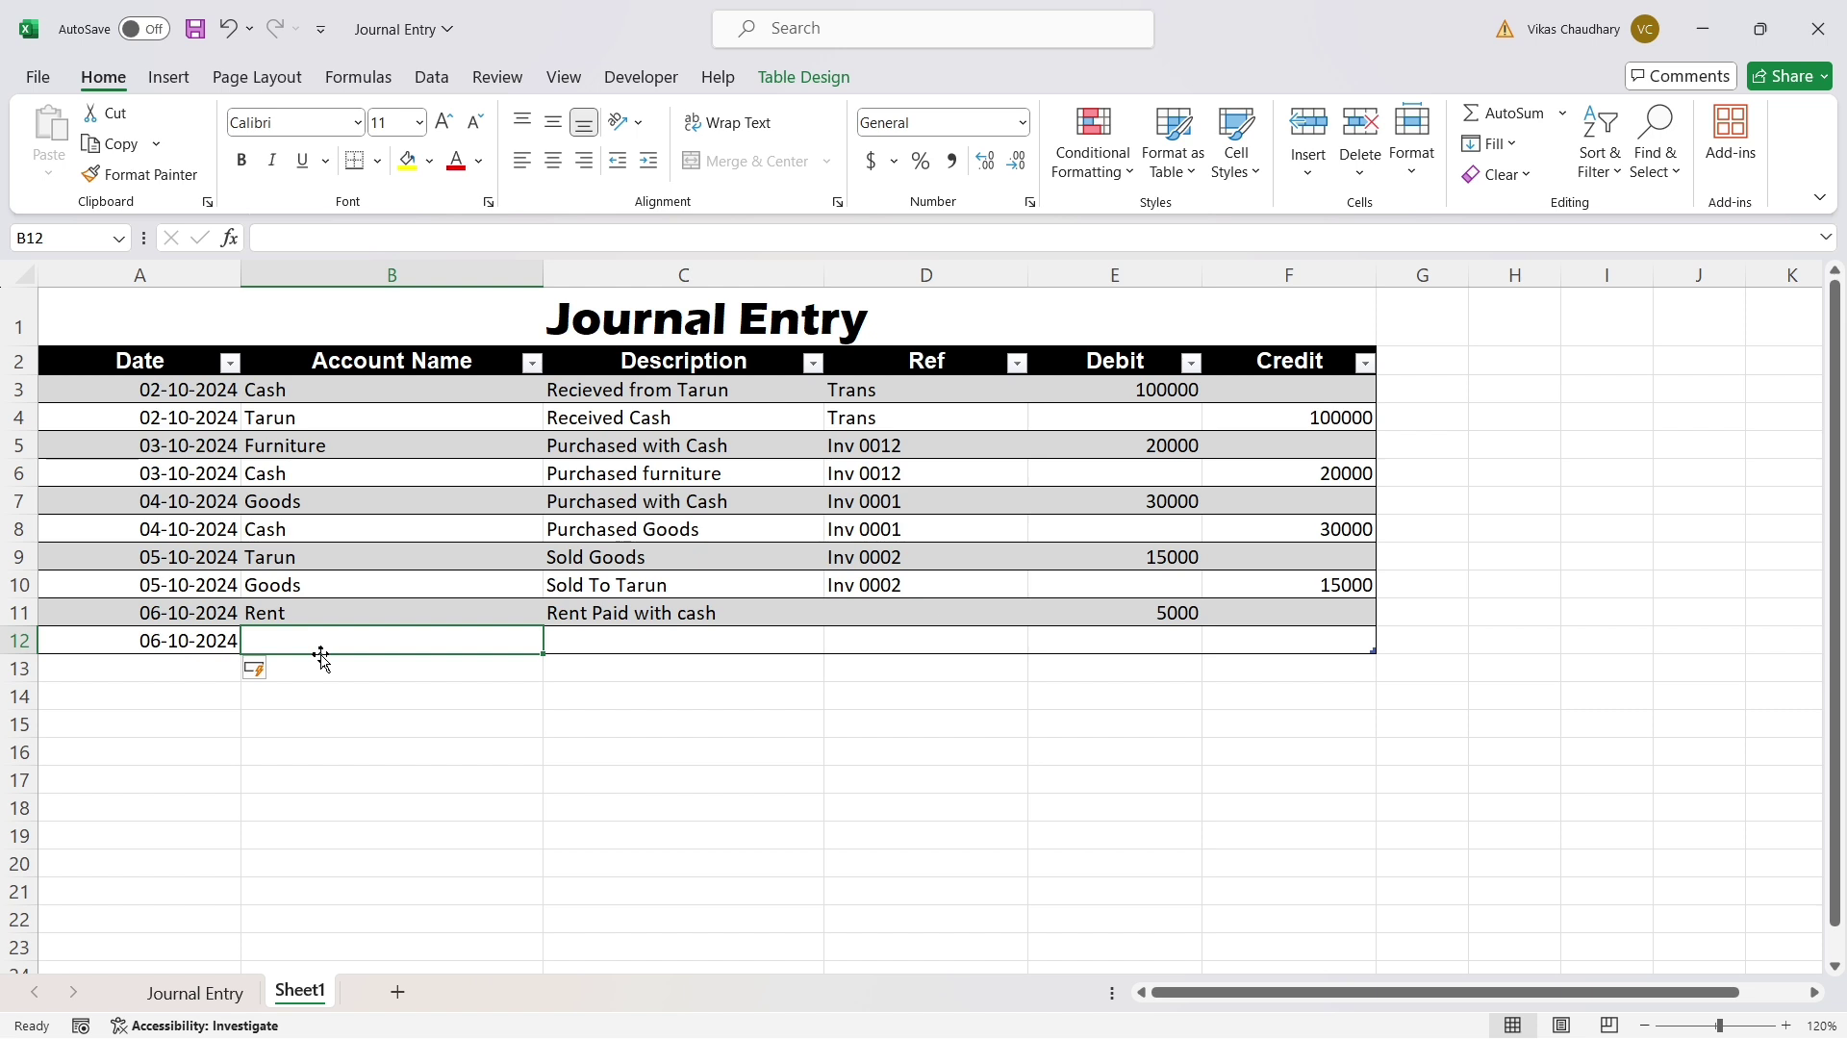
type("Cash")
key("Tab")
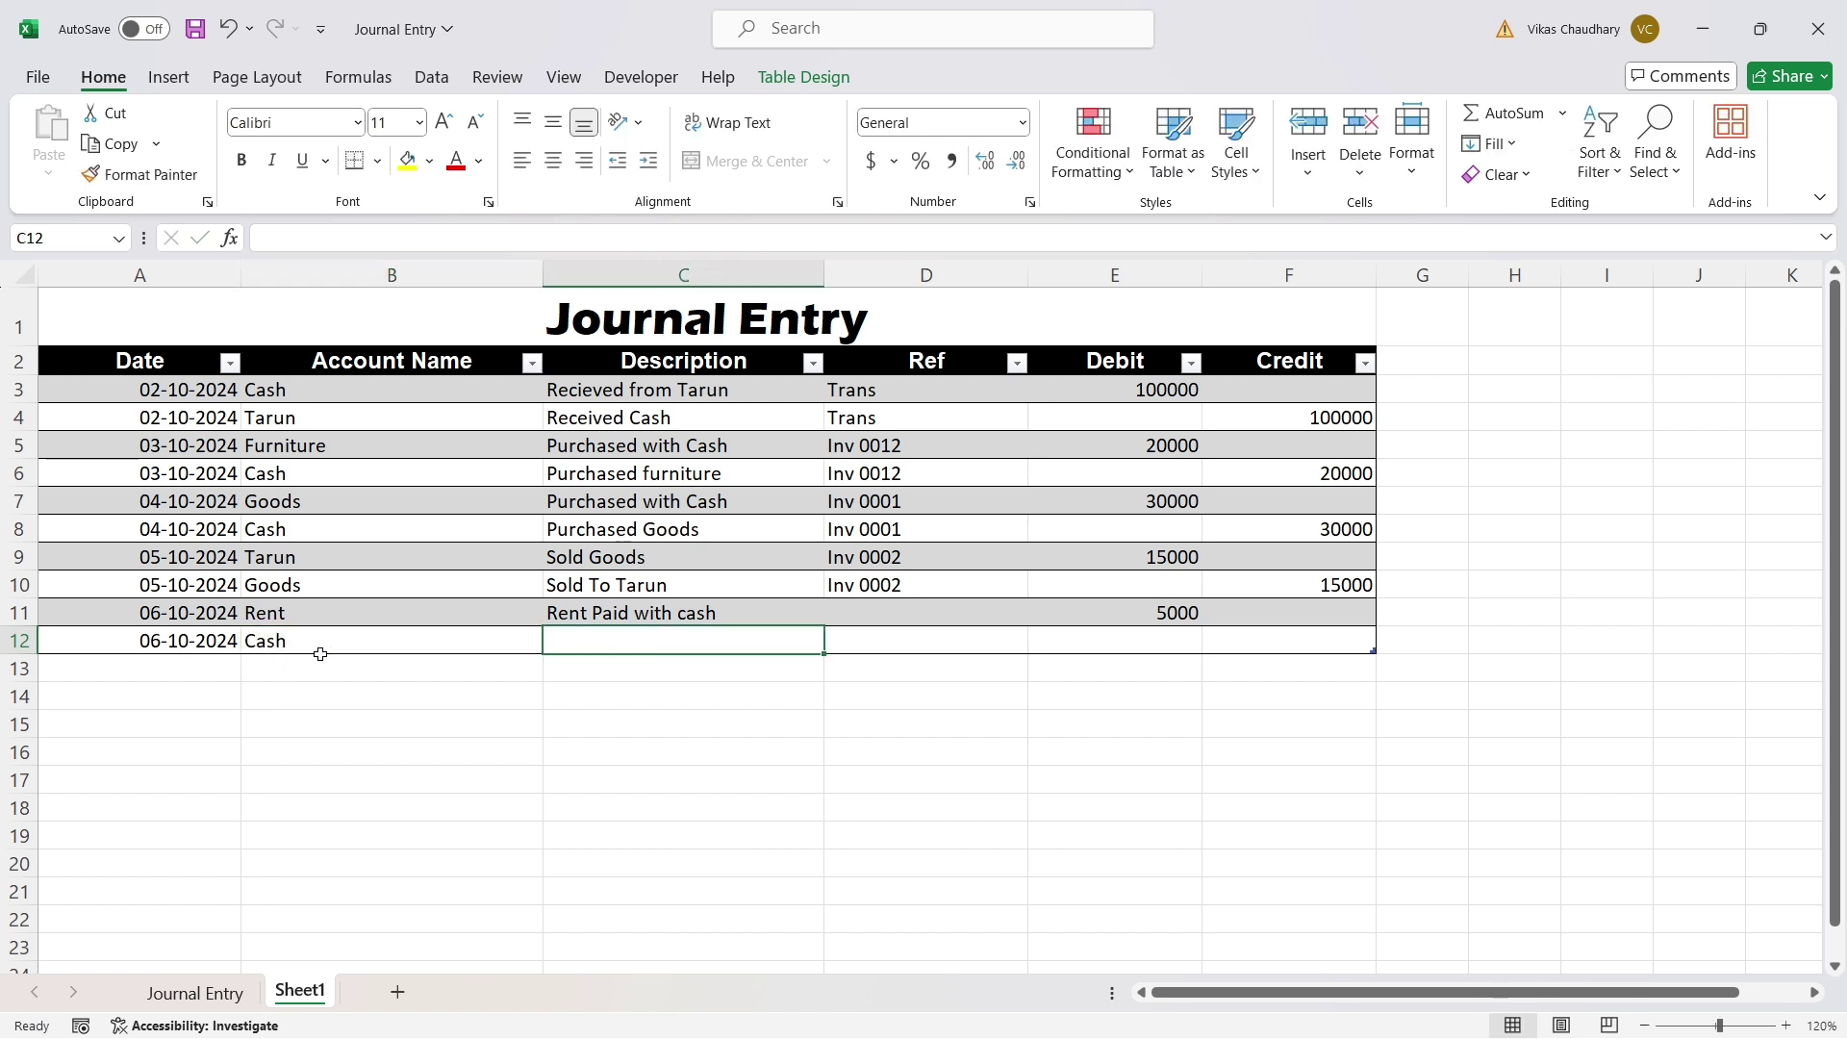
Give the row 12 entry the description Rent Paid and a credit of 5000, leaving its reference and debit empty.
type("R")
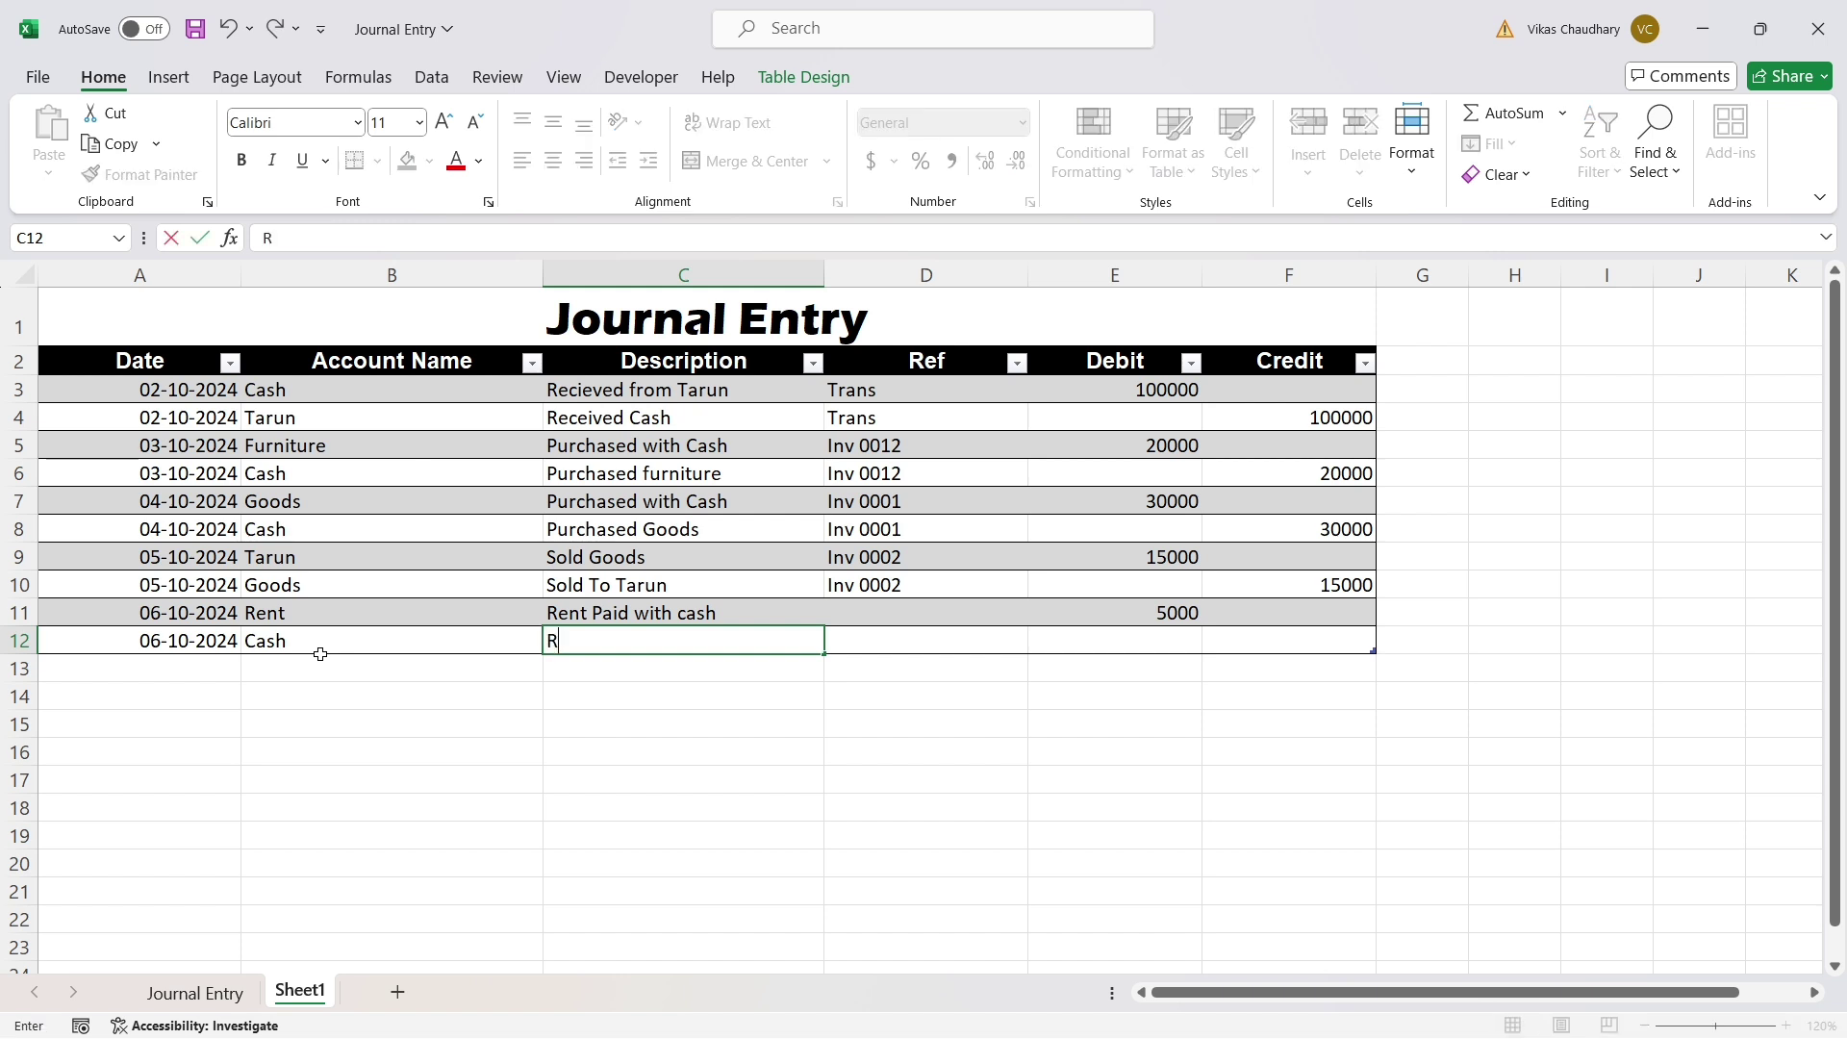
type("ent Paid")
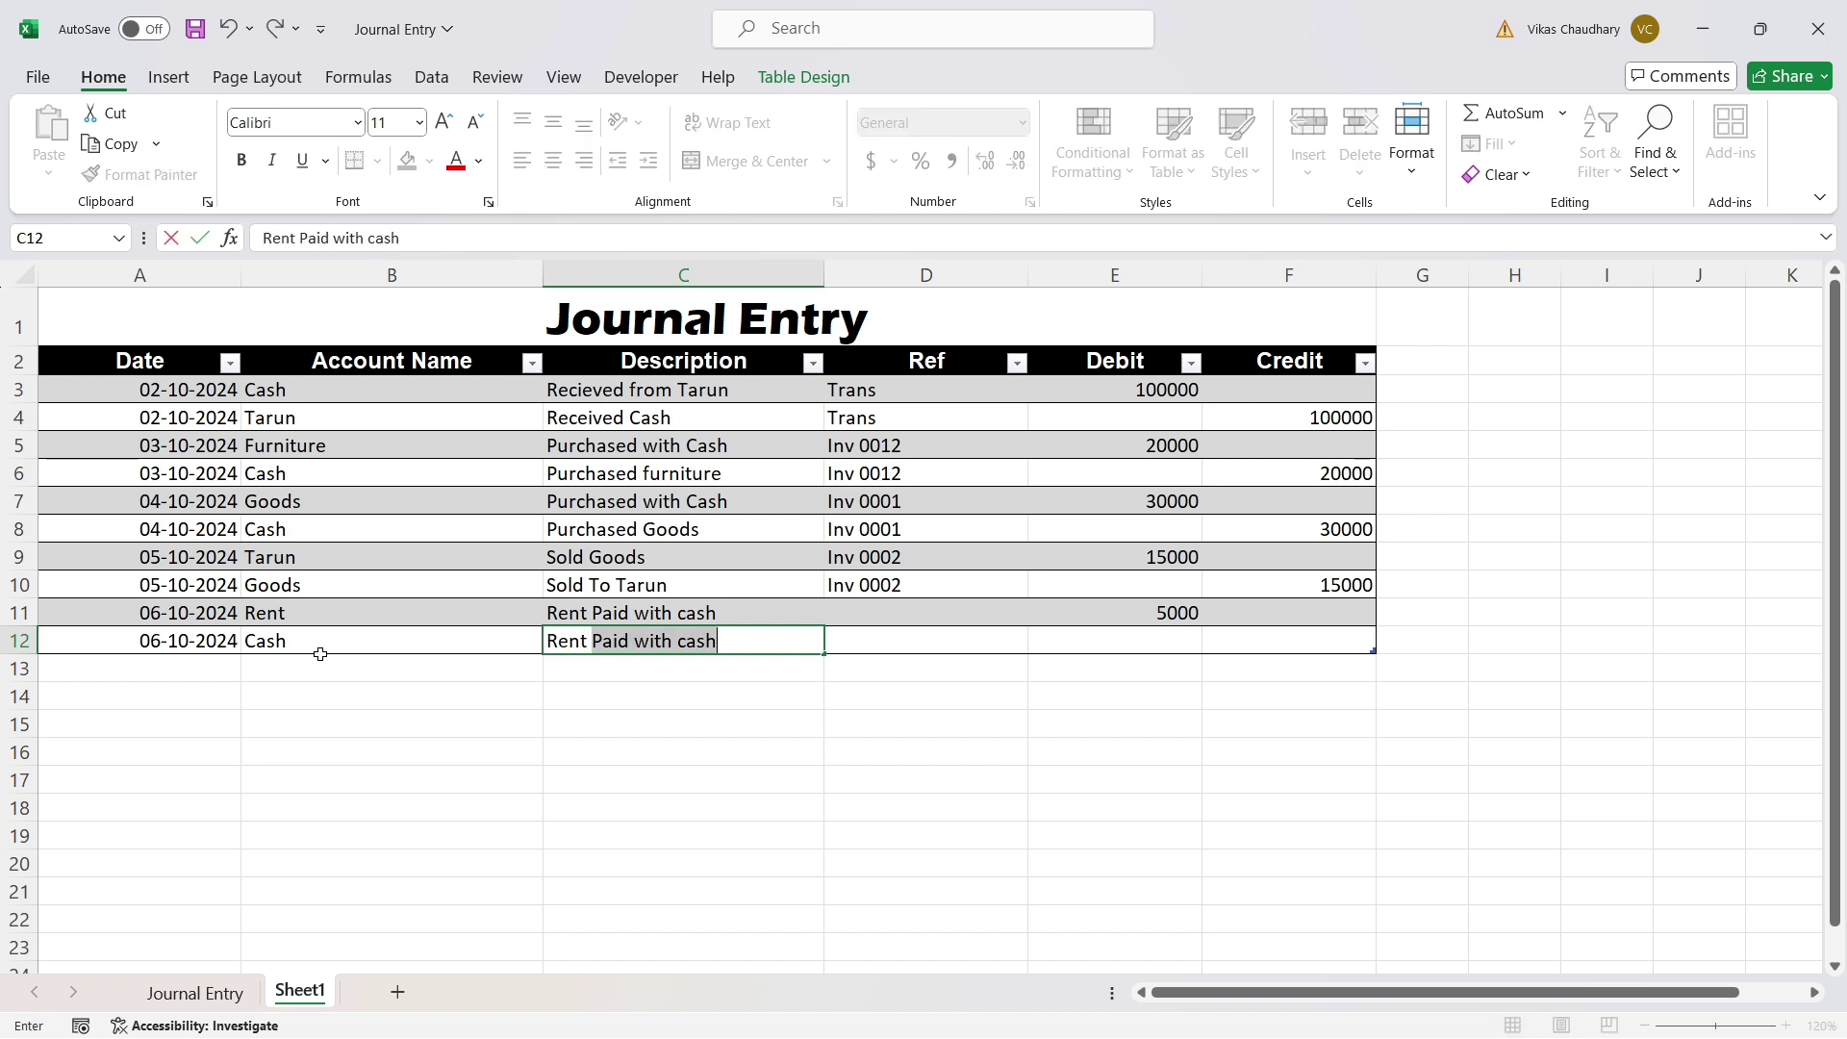
key("BackSpace")
key("Tab")
key("Tab")
key("Tab")
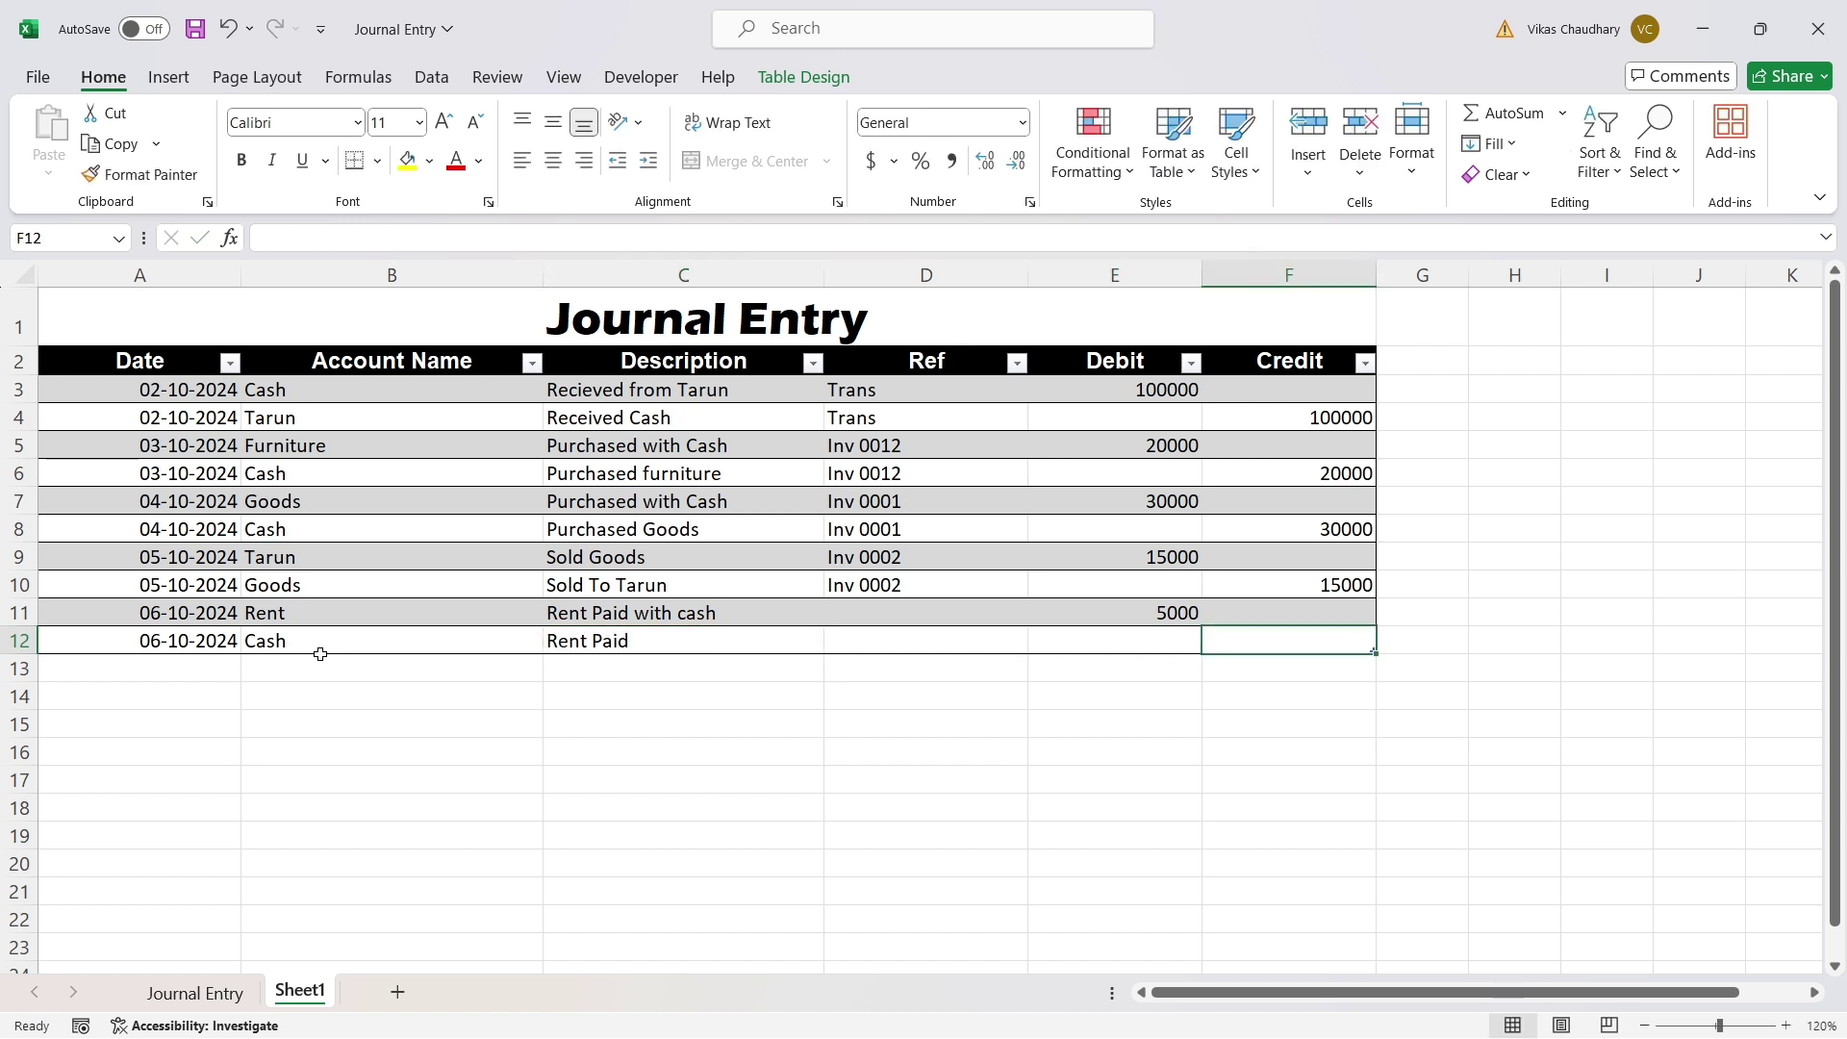
type("5000")
key("Return")
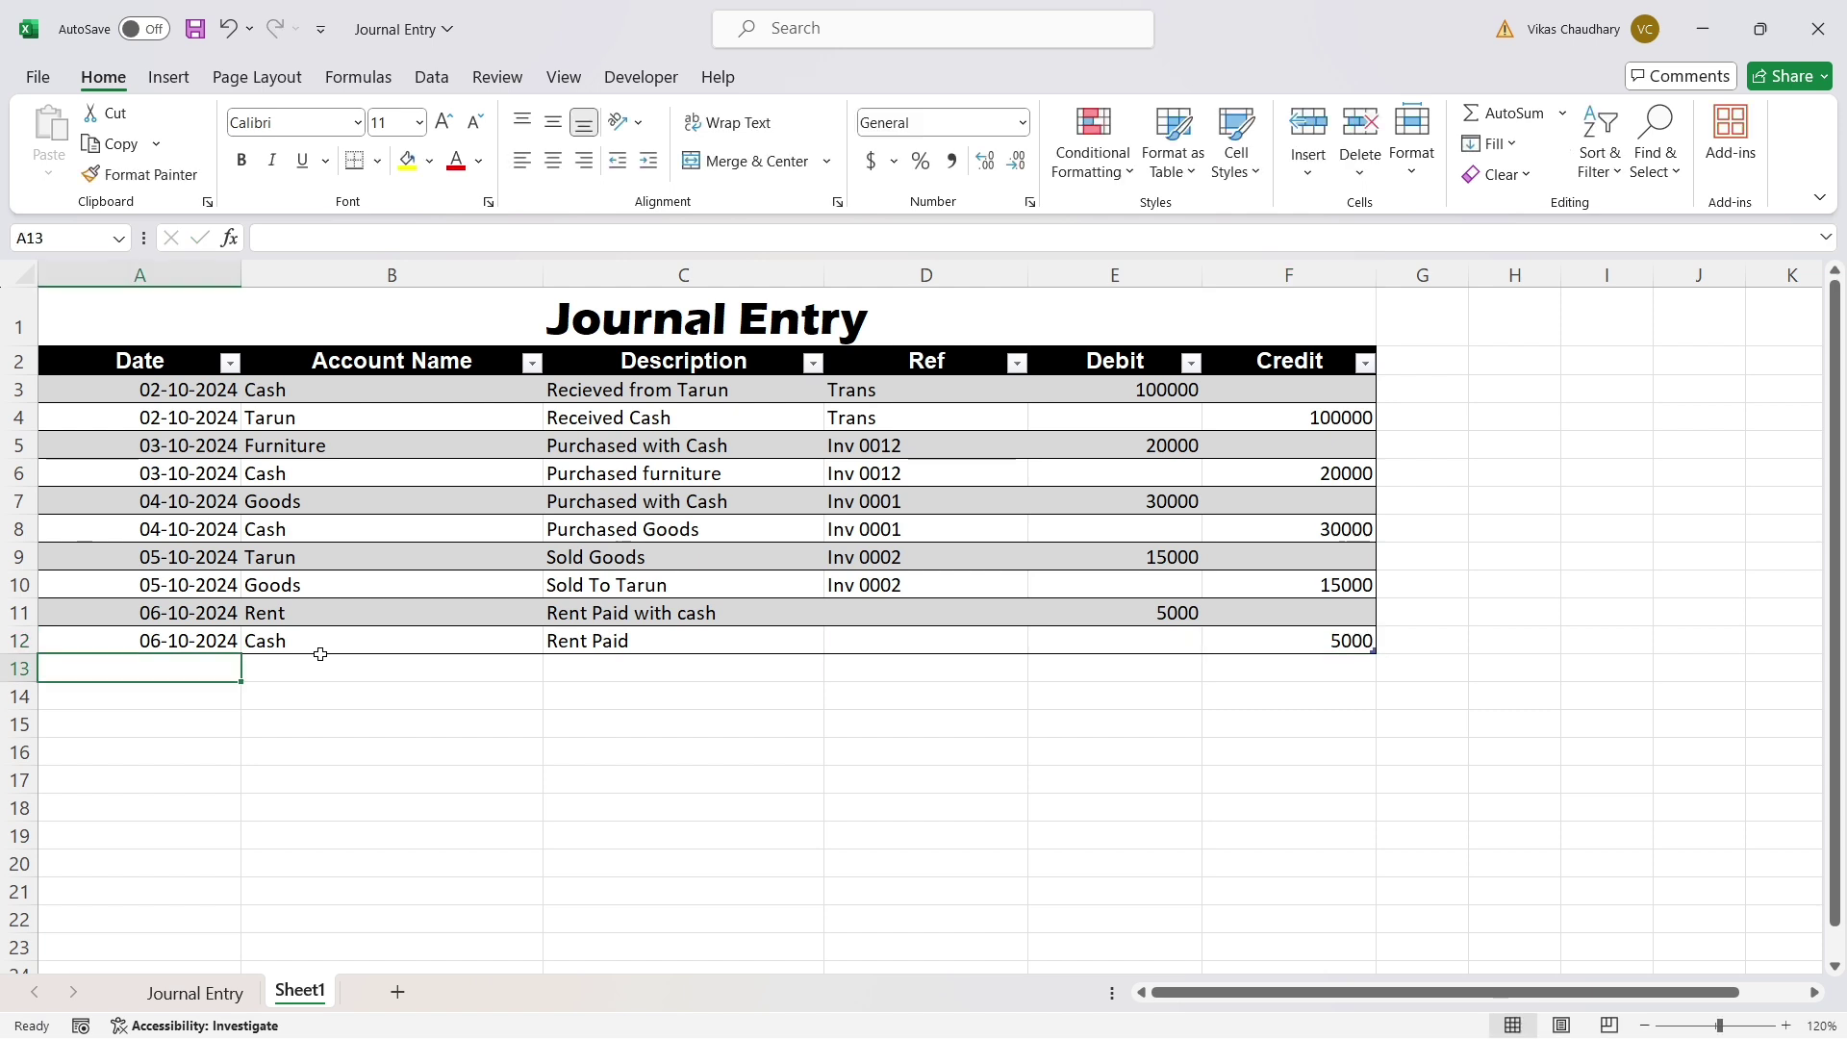
Add a row 13 entry dated 07-10-2024 with Wages as the account name.
type("07-")
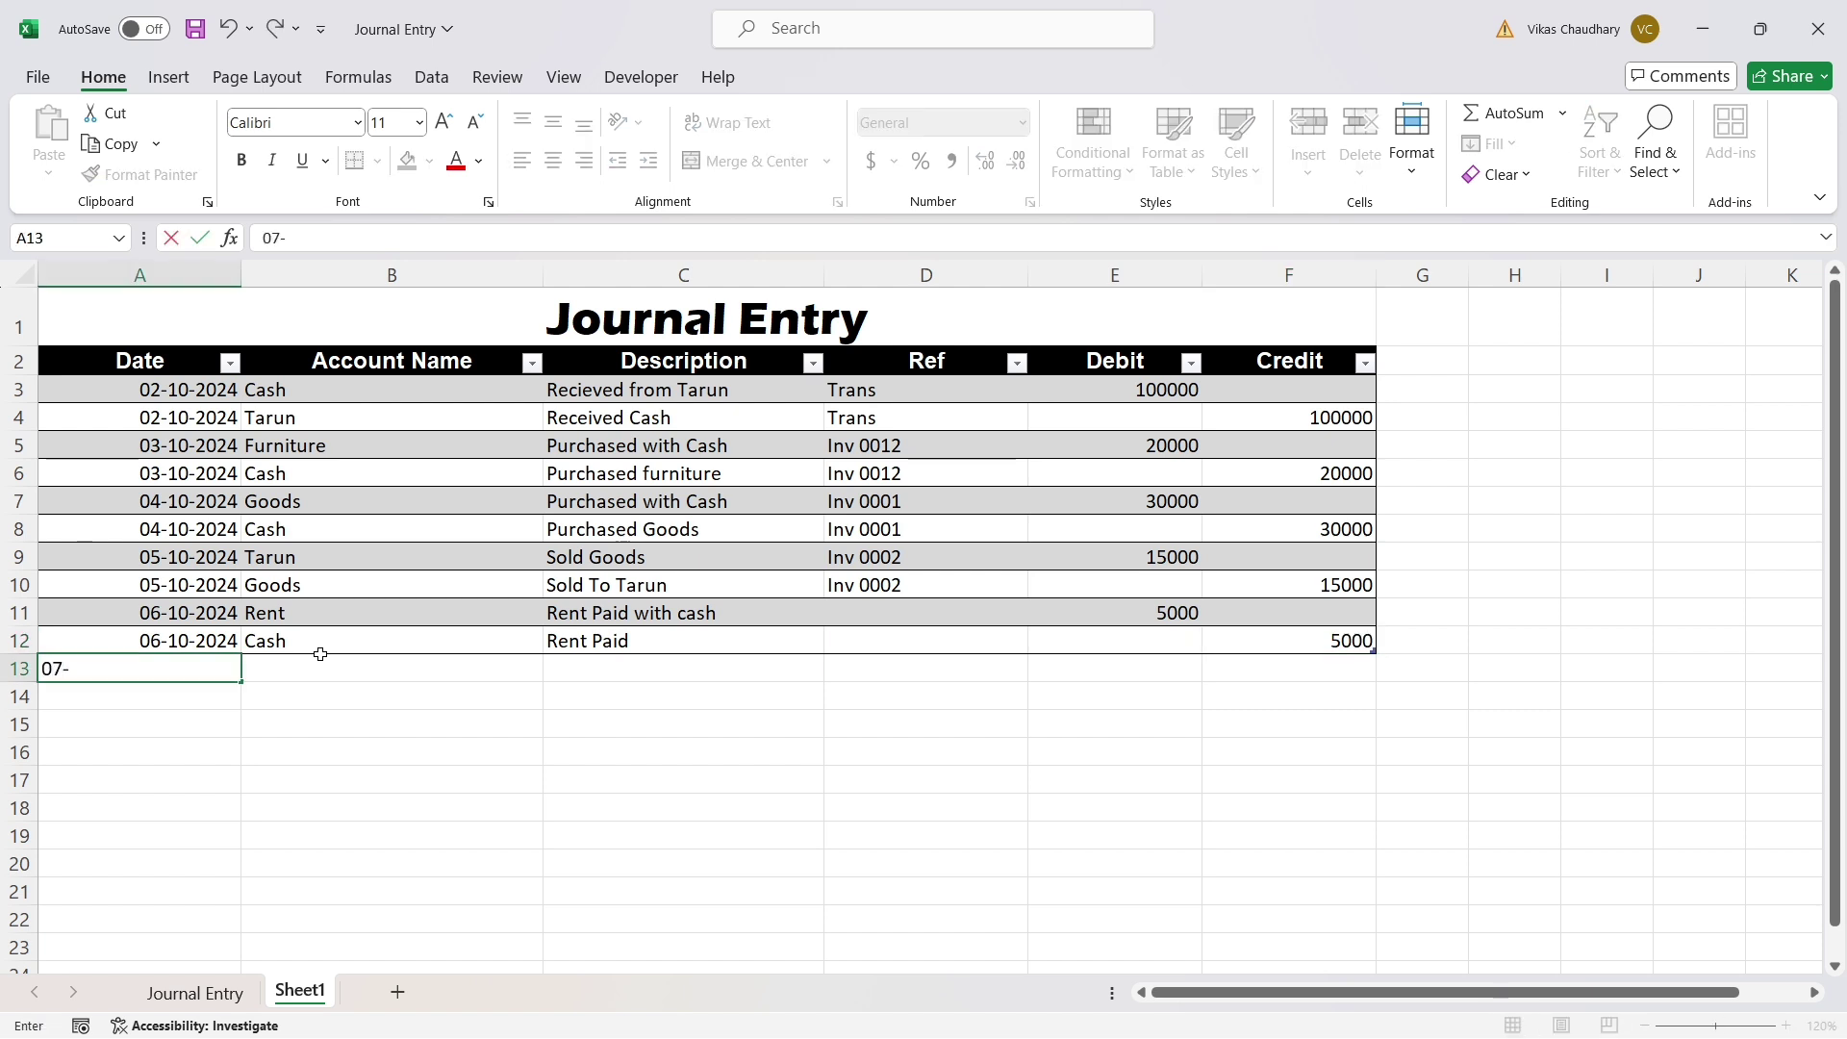
type("10-2024")
key("Tab")
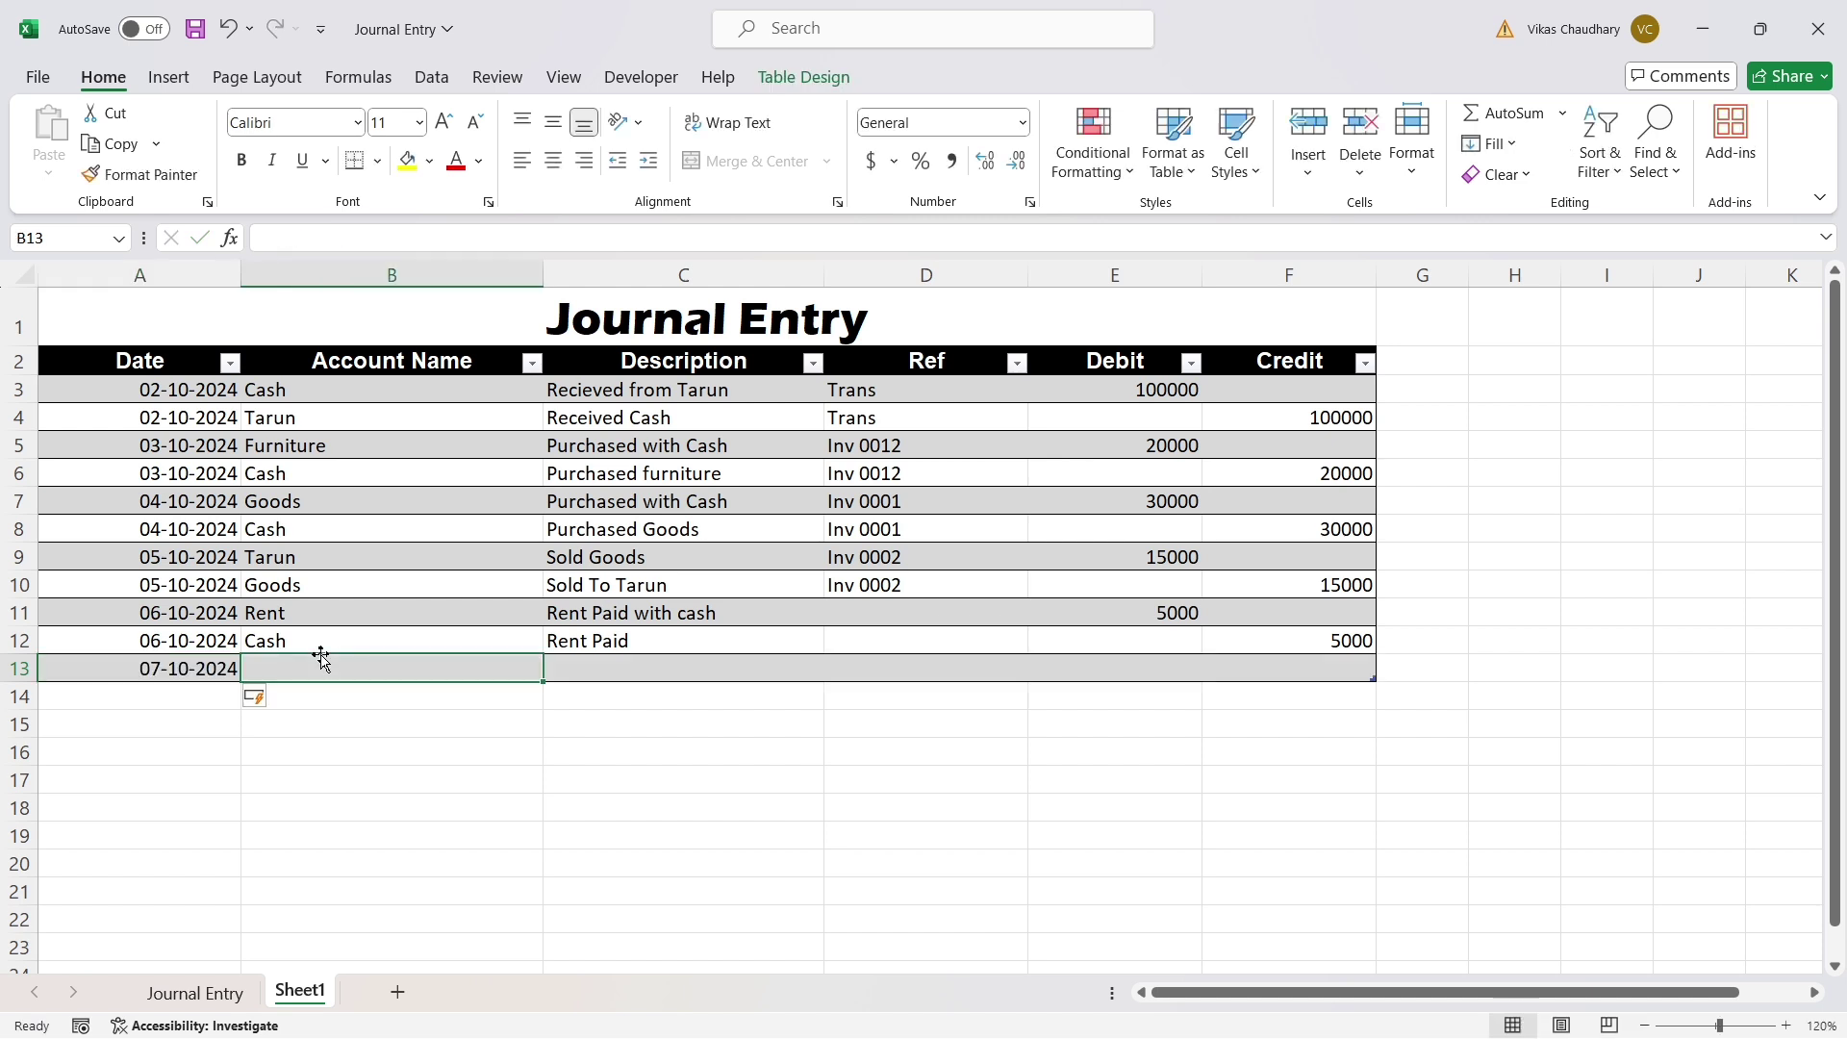
type("Wages")
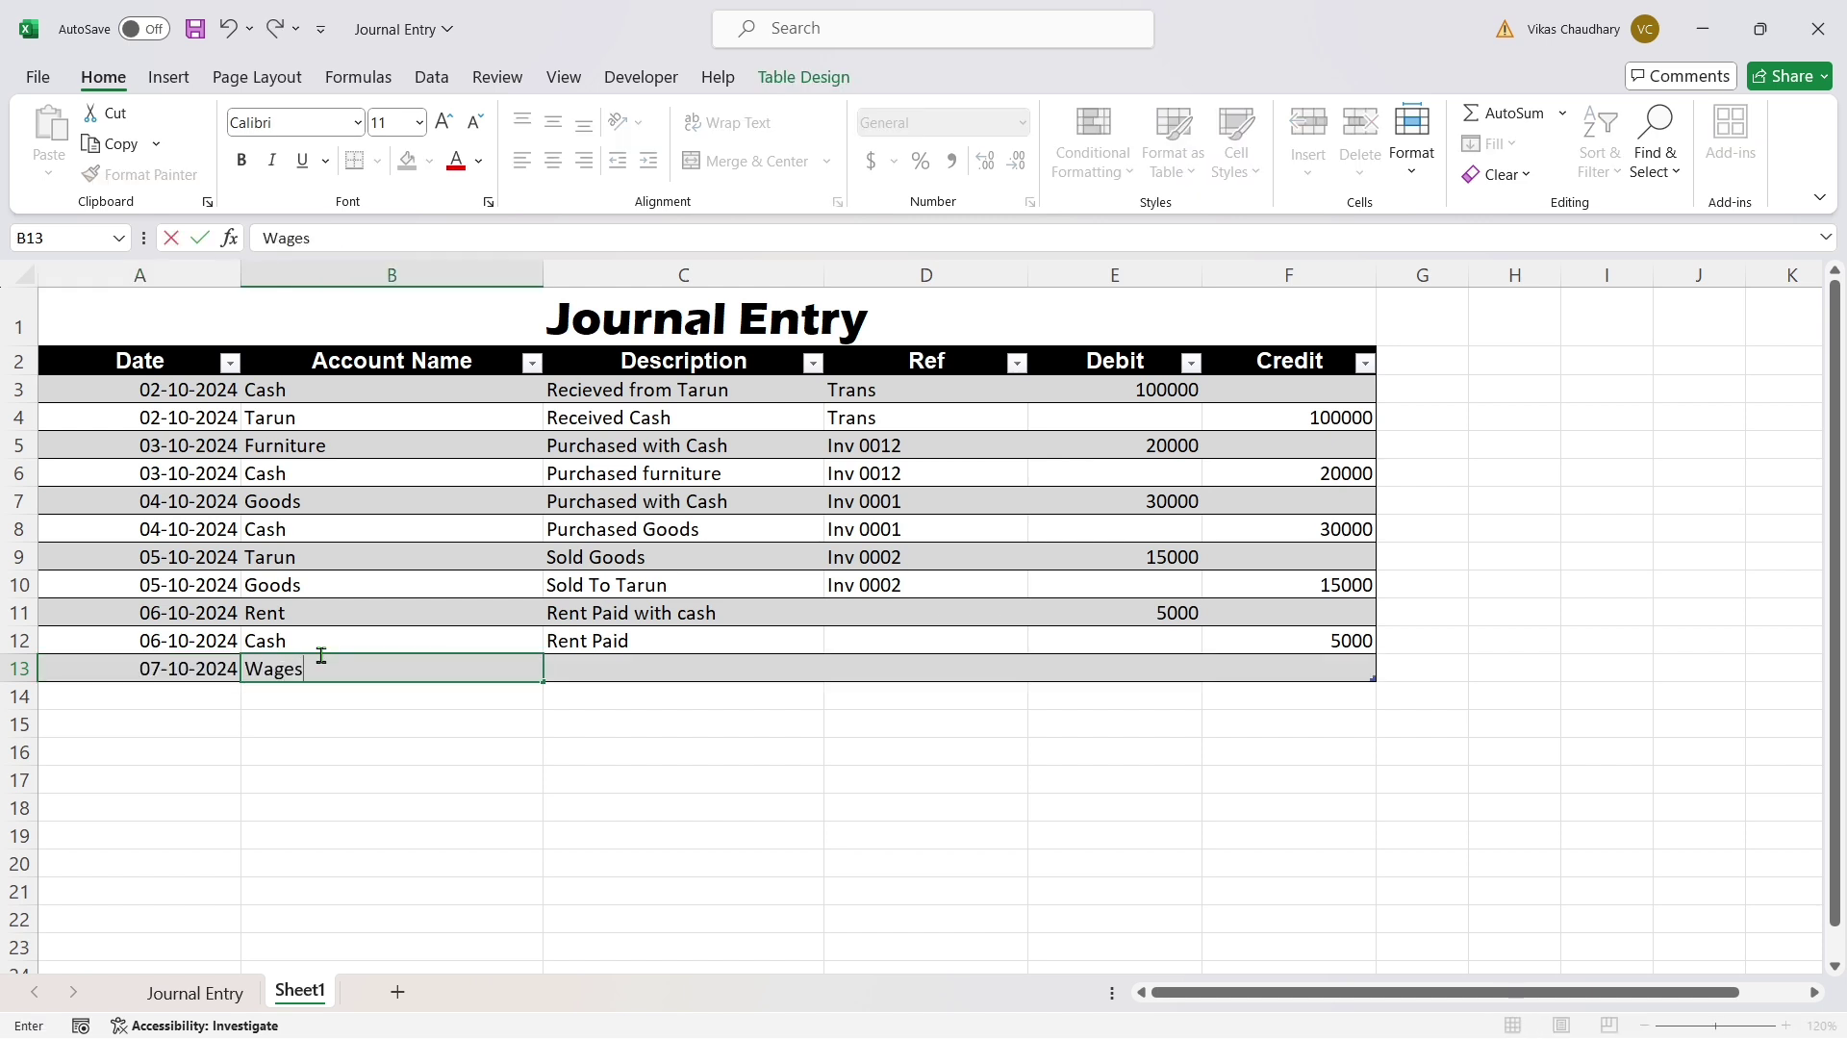
key("Tab")
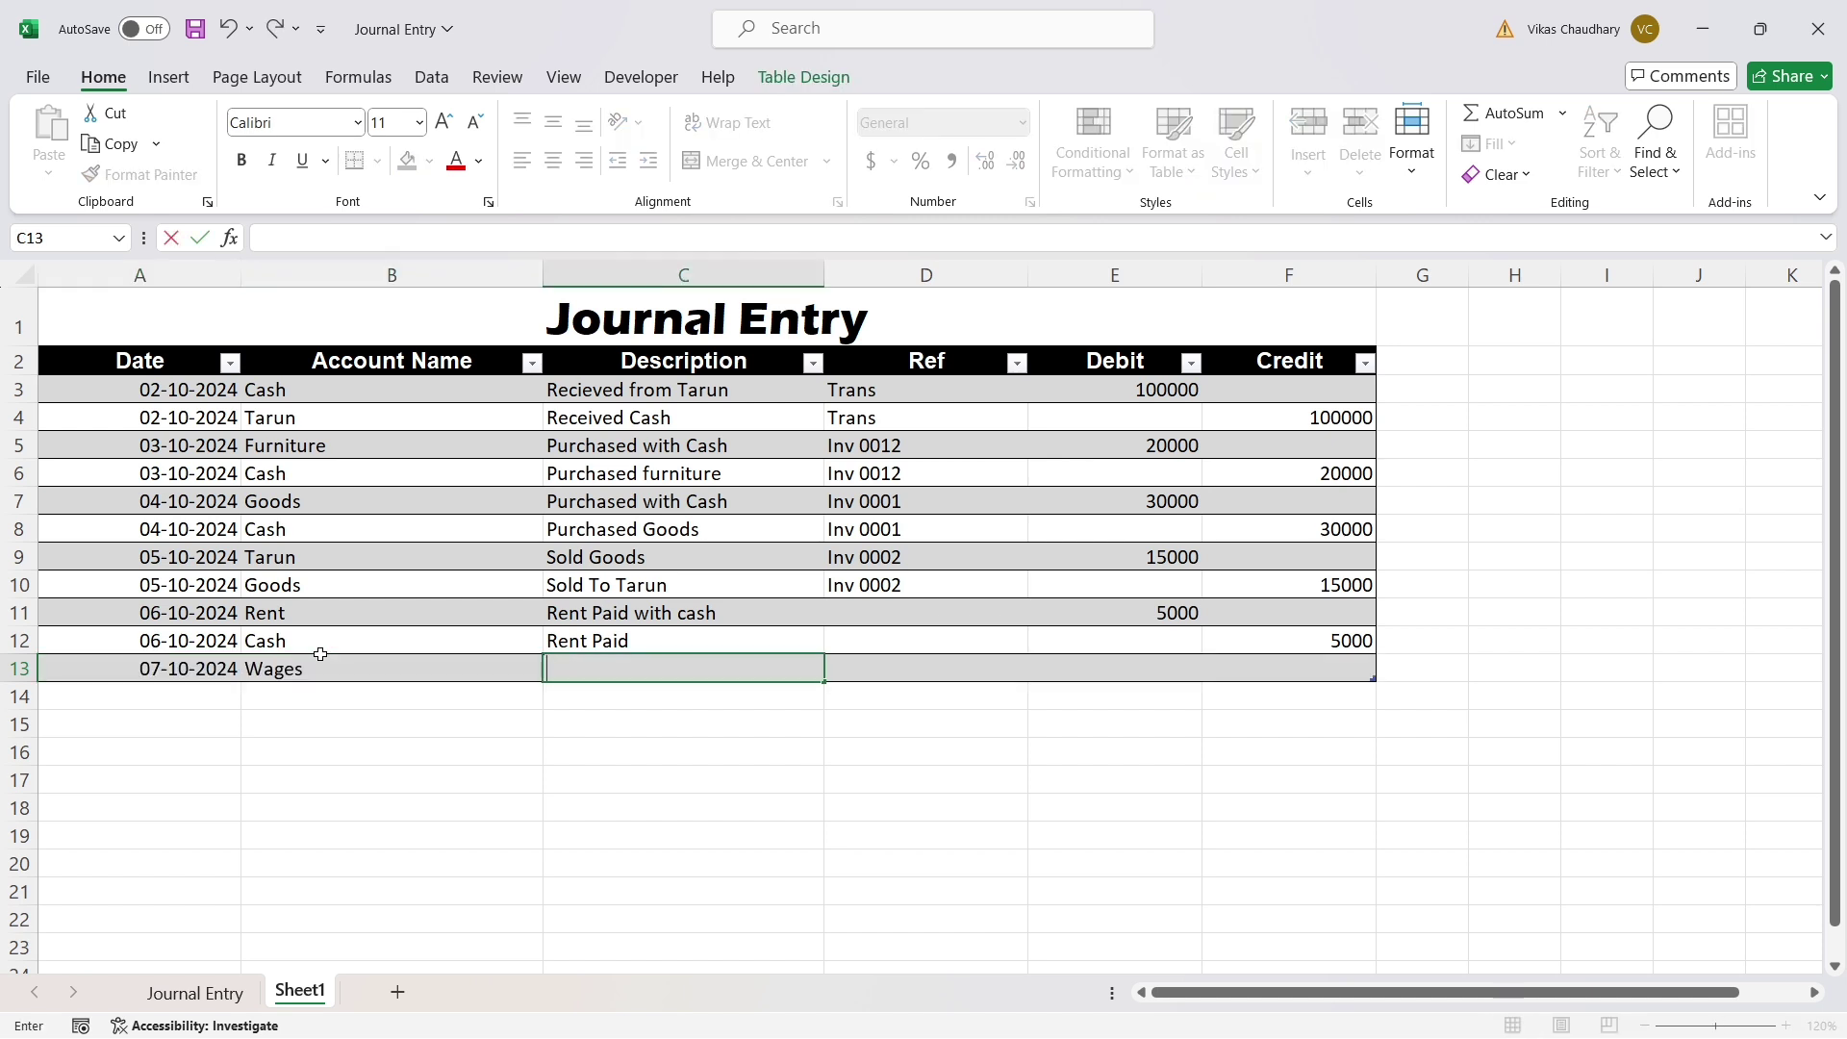
Give the row 13 entry the description Paid with Cash and a debit of 400, leaving its reference empty.
type("Paid with Cash")
key("Tab")
key("Tab")
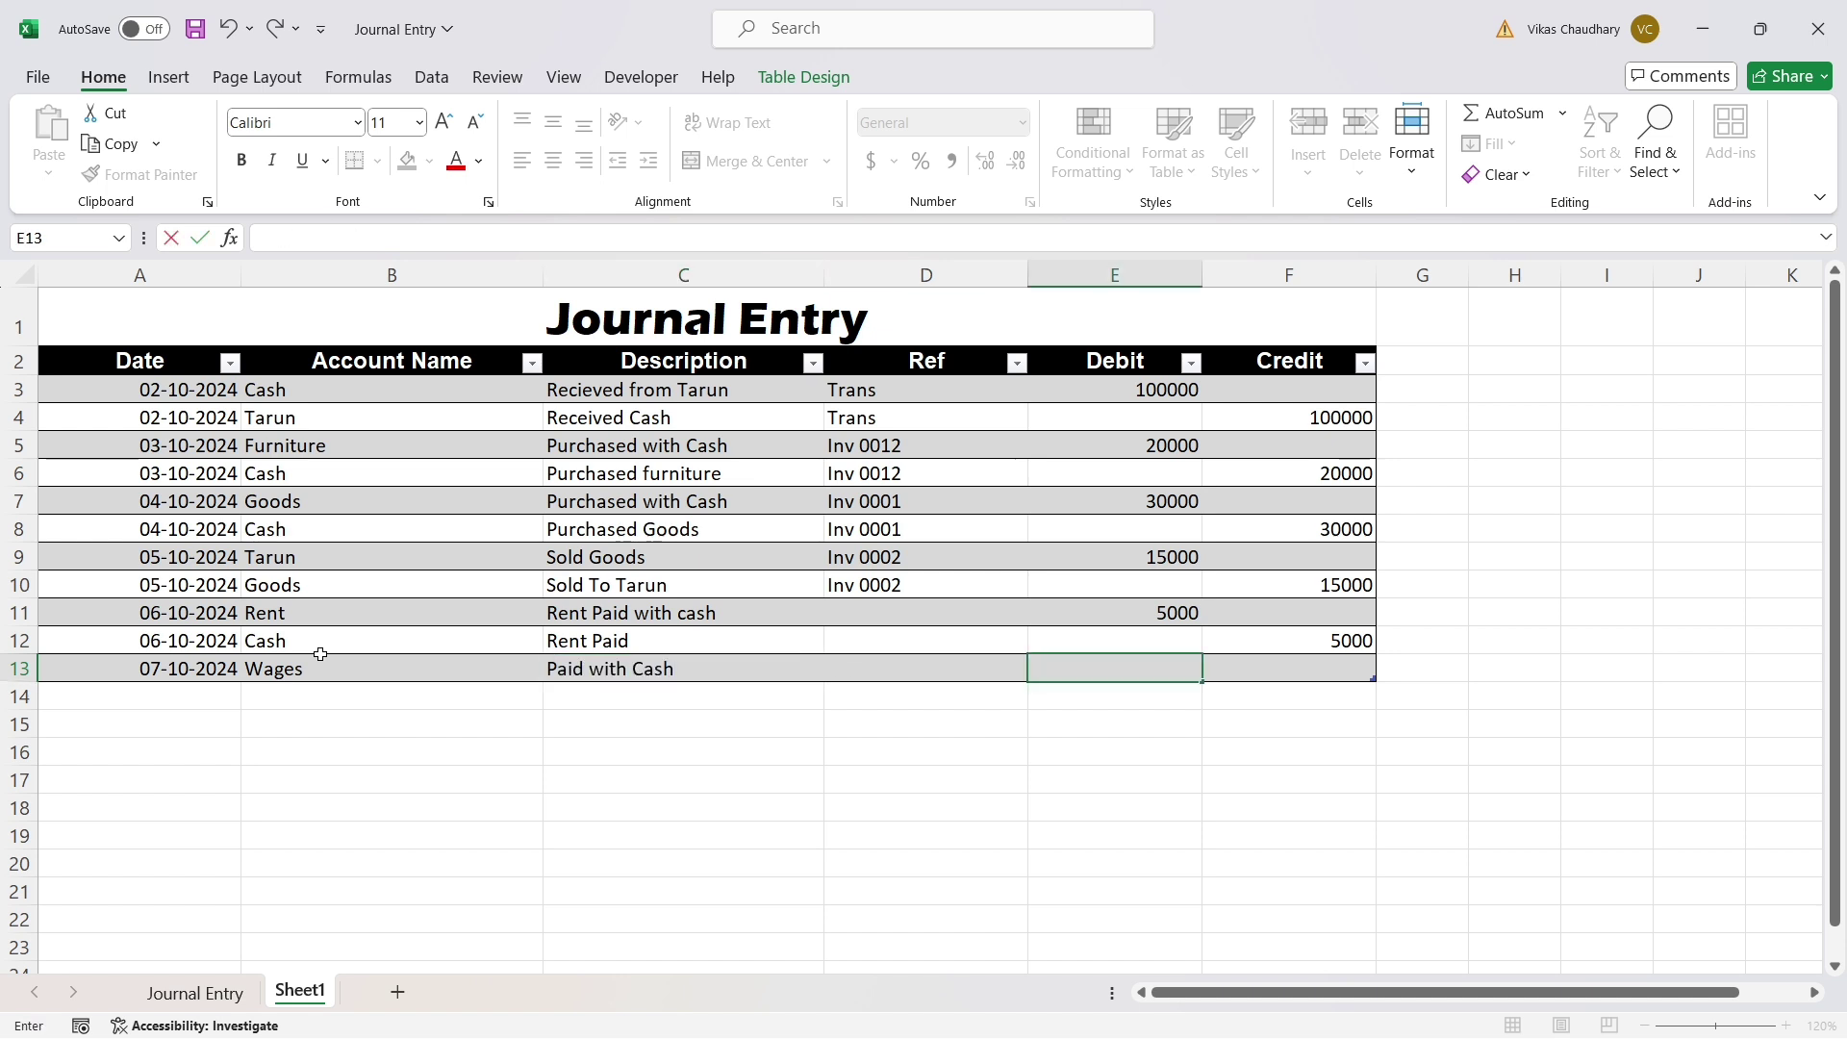
type("400")
key("Return")
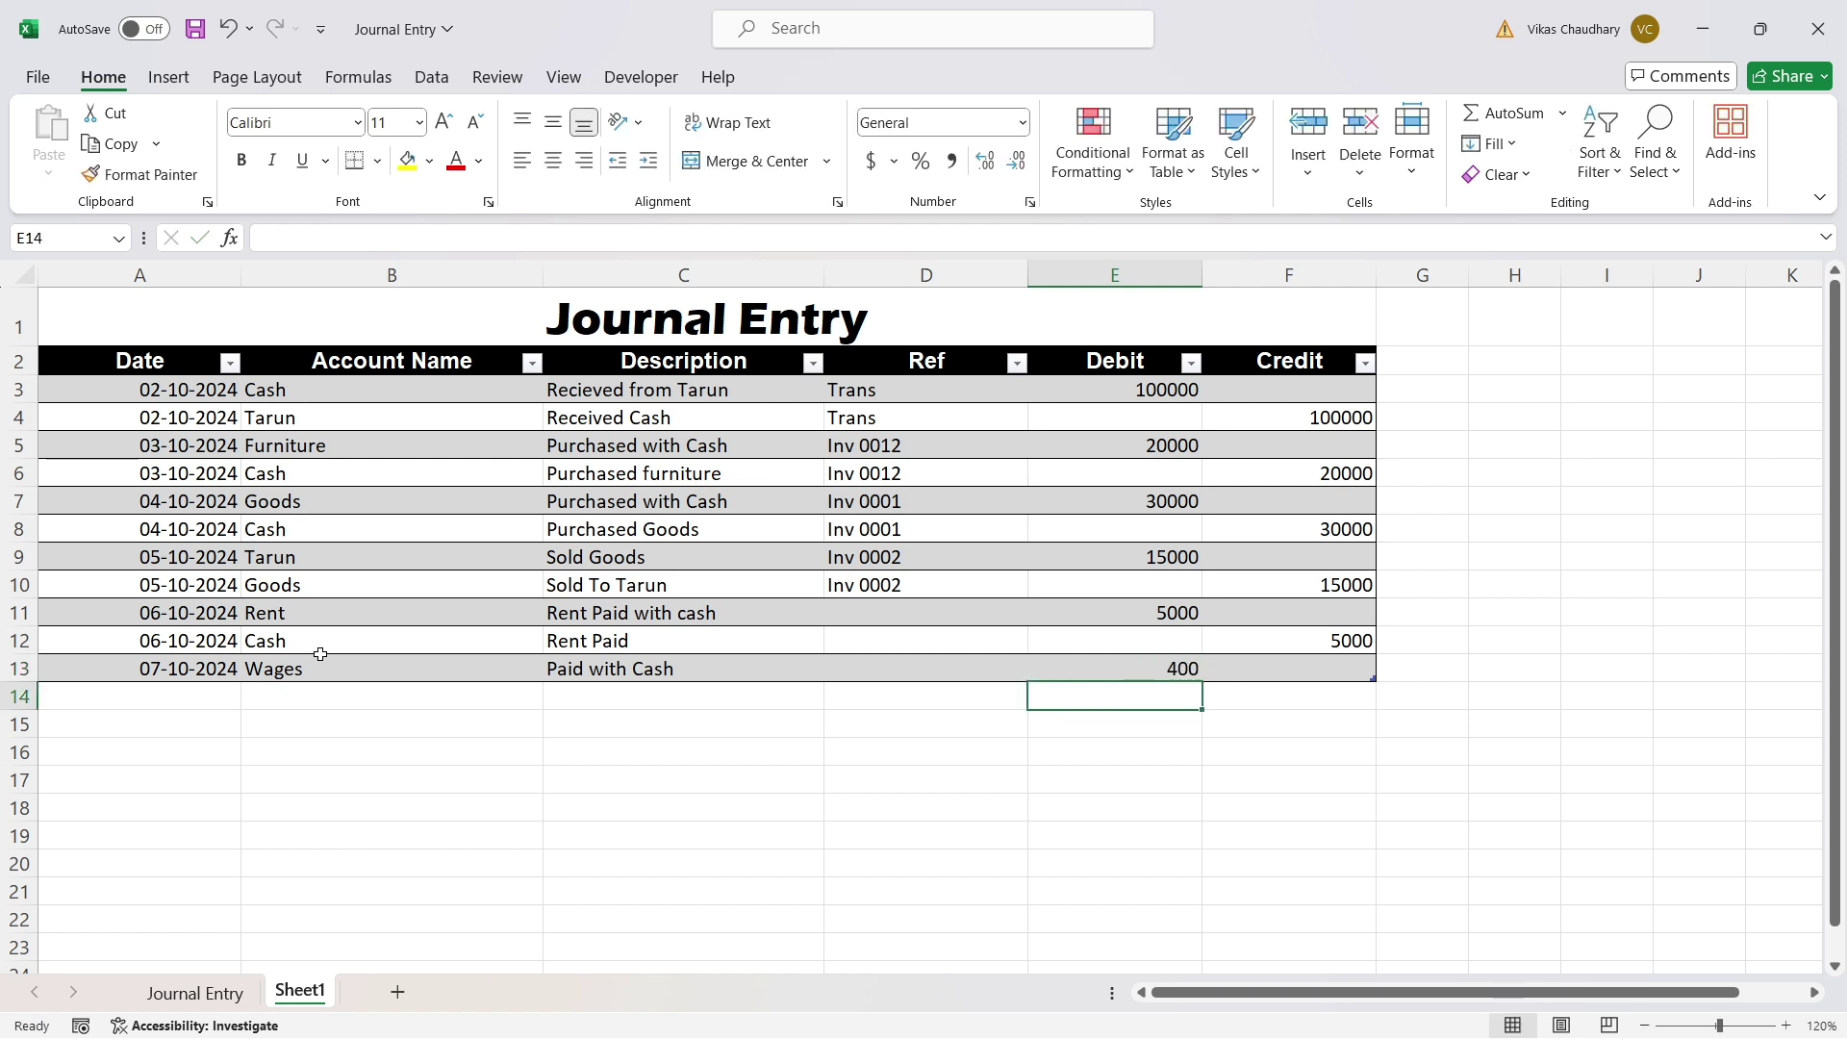
Add a row 14 entry dated 07-10-2024 with Cash as the account name.
key("Left")
key("Left")
key("Left")
key("Left")
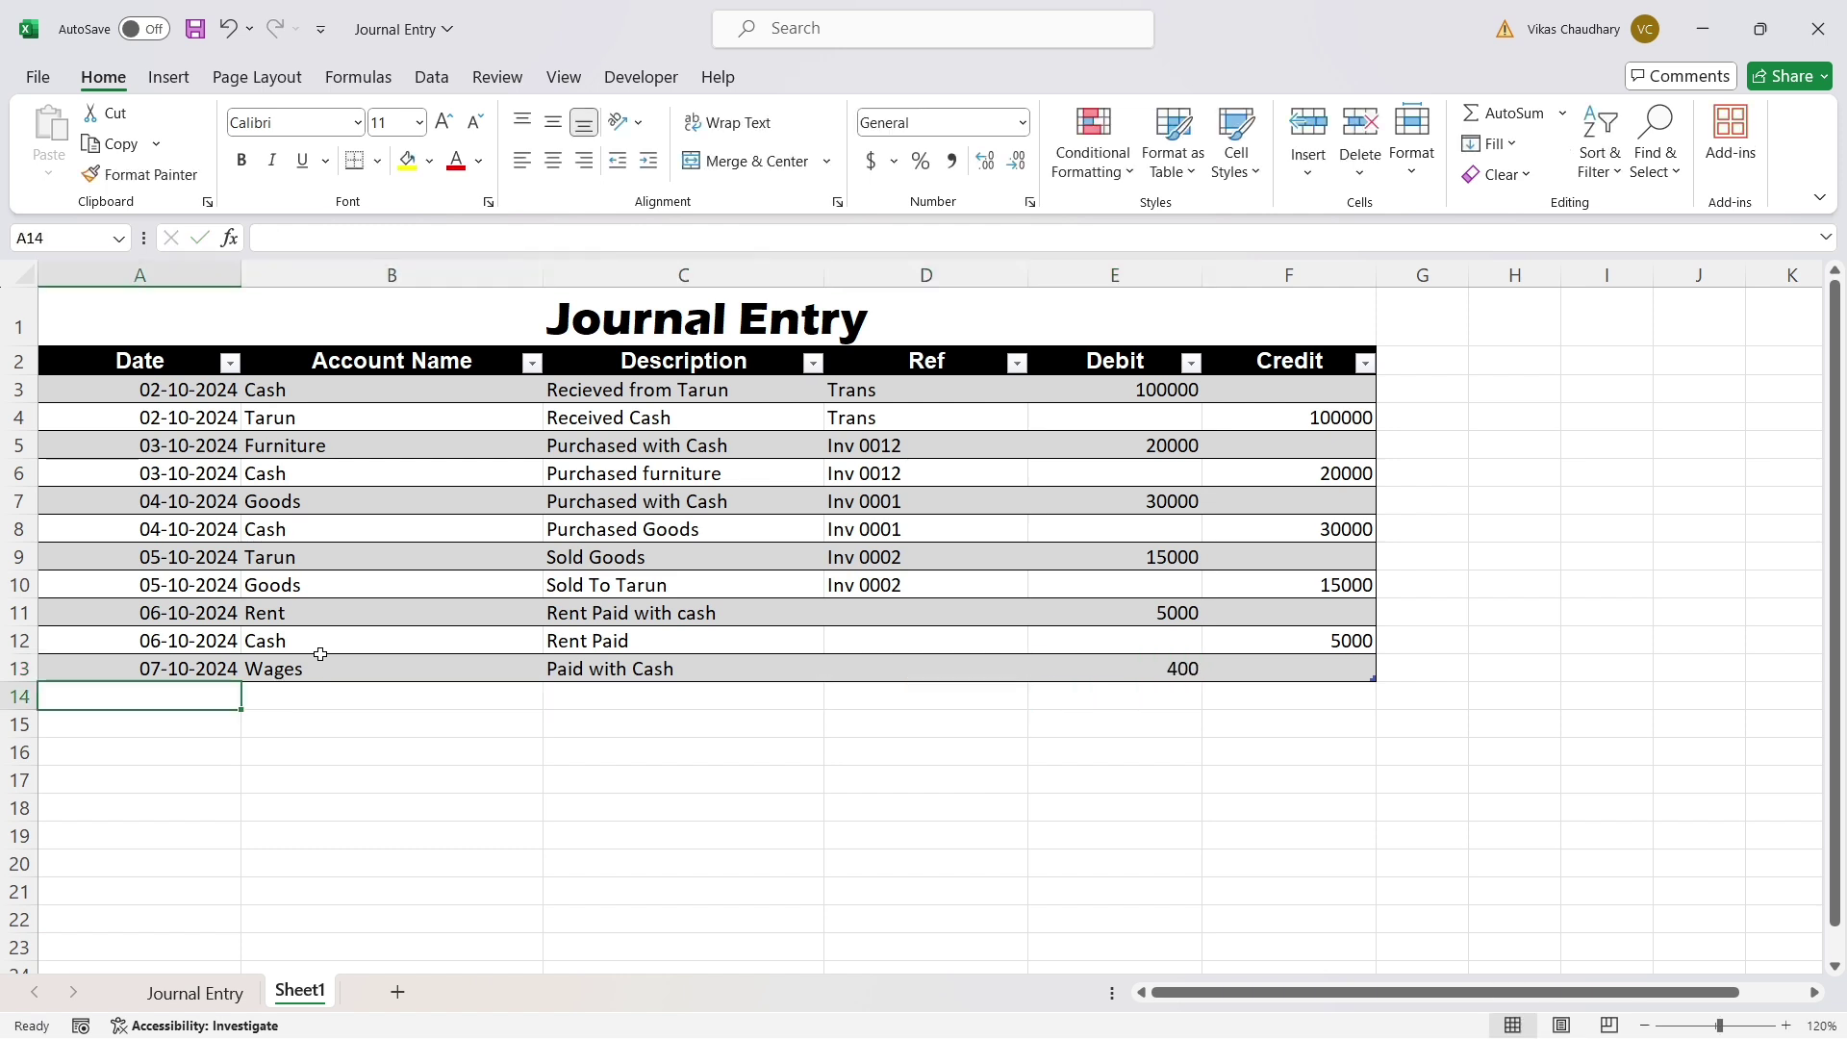
type("07-2")
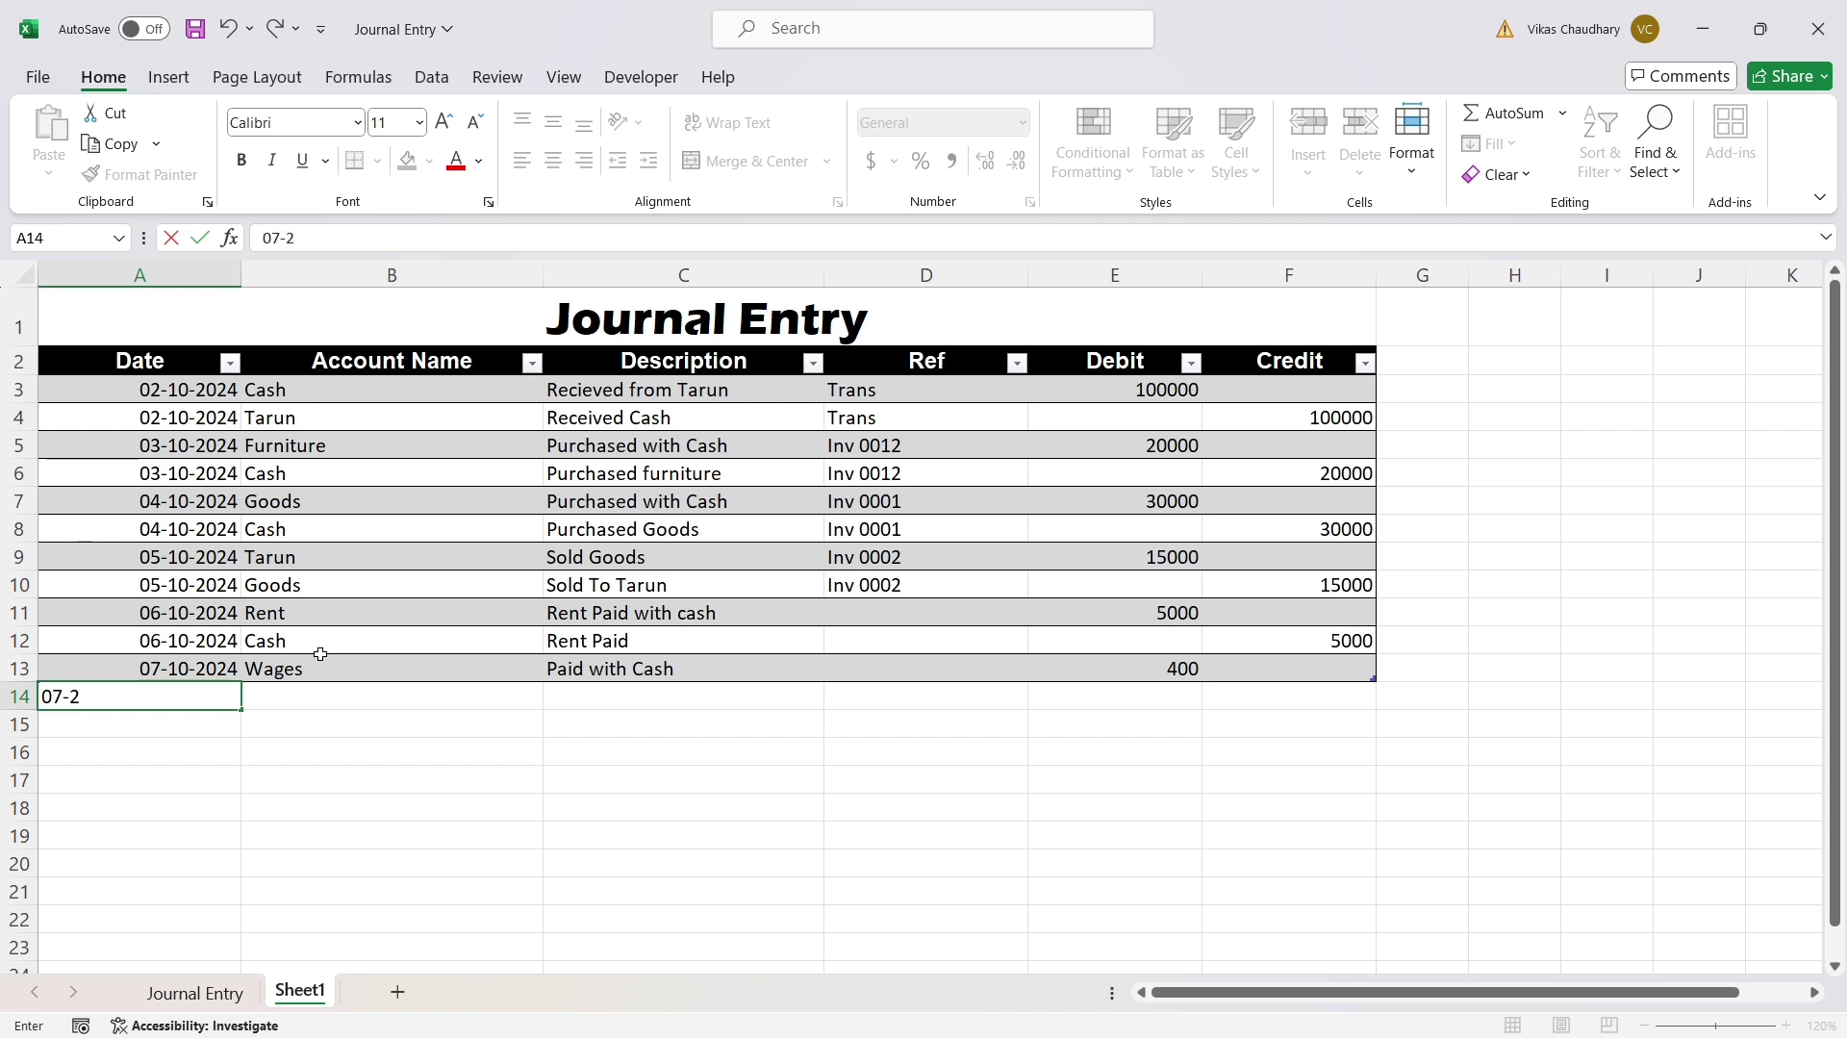
key("BackSpace")
type("10-2024")
key("Tab")
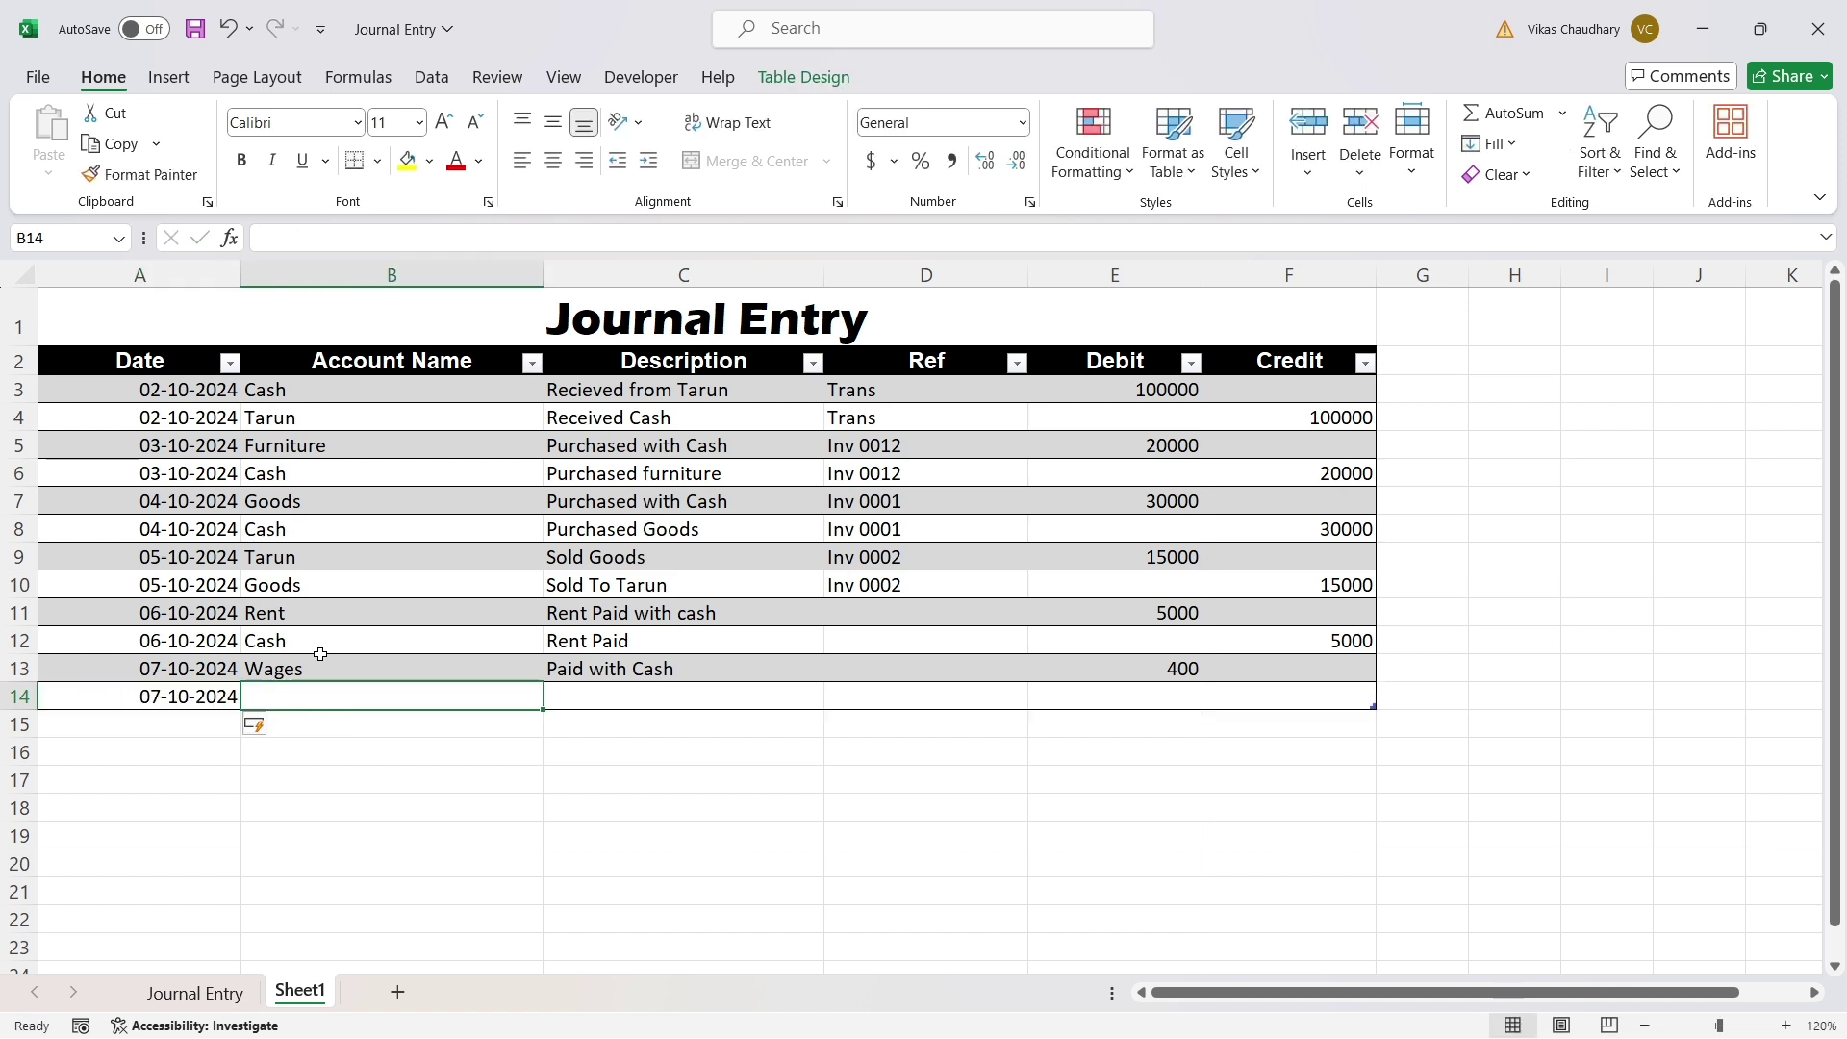
type("Cash")
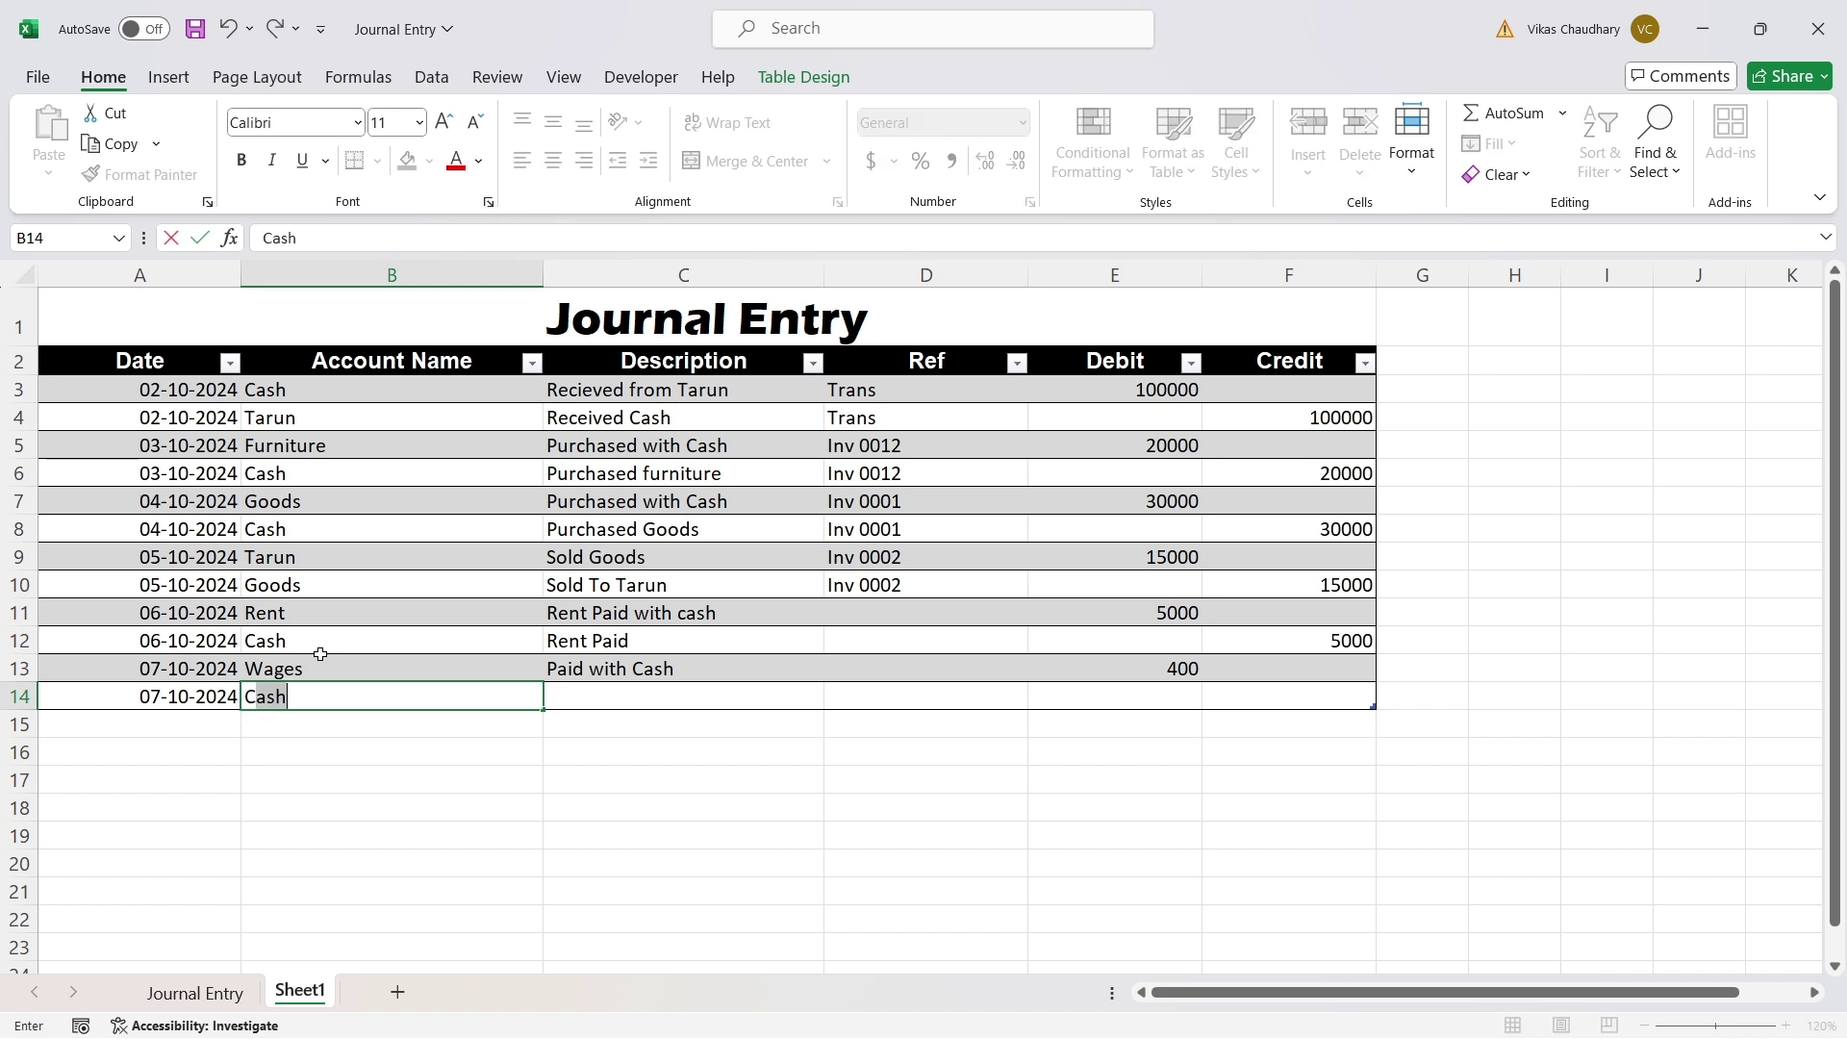
key("Tab")
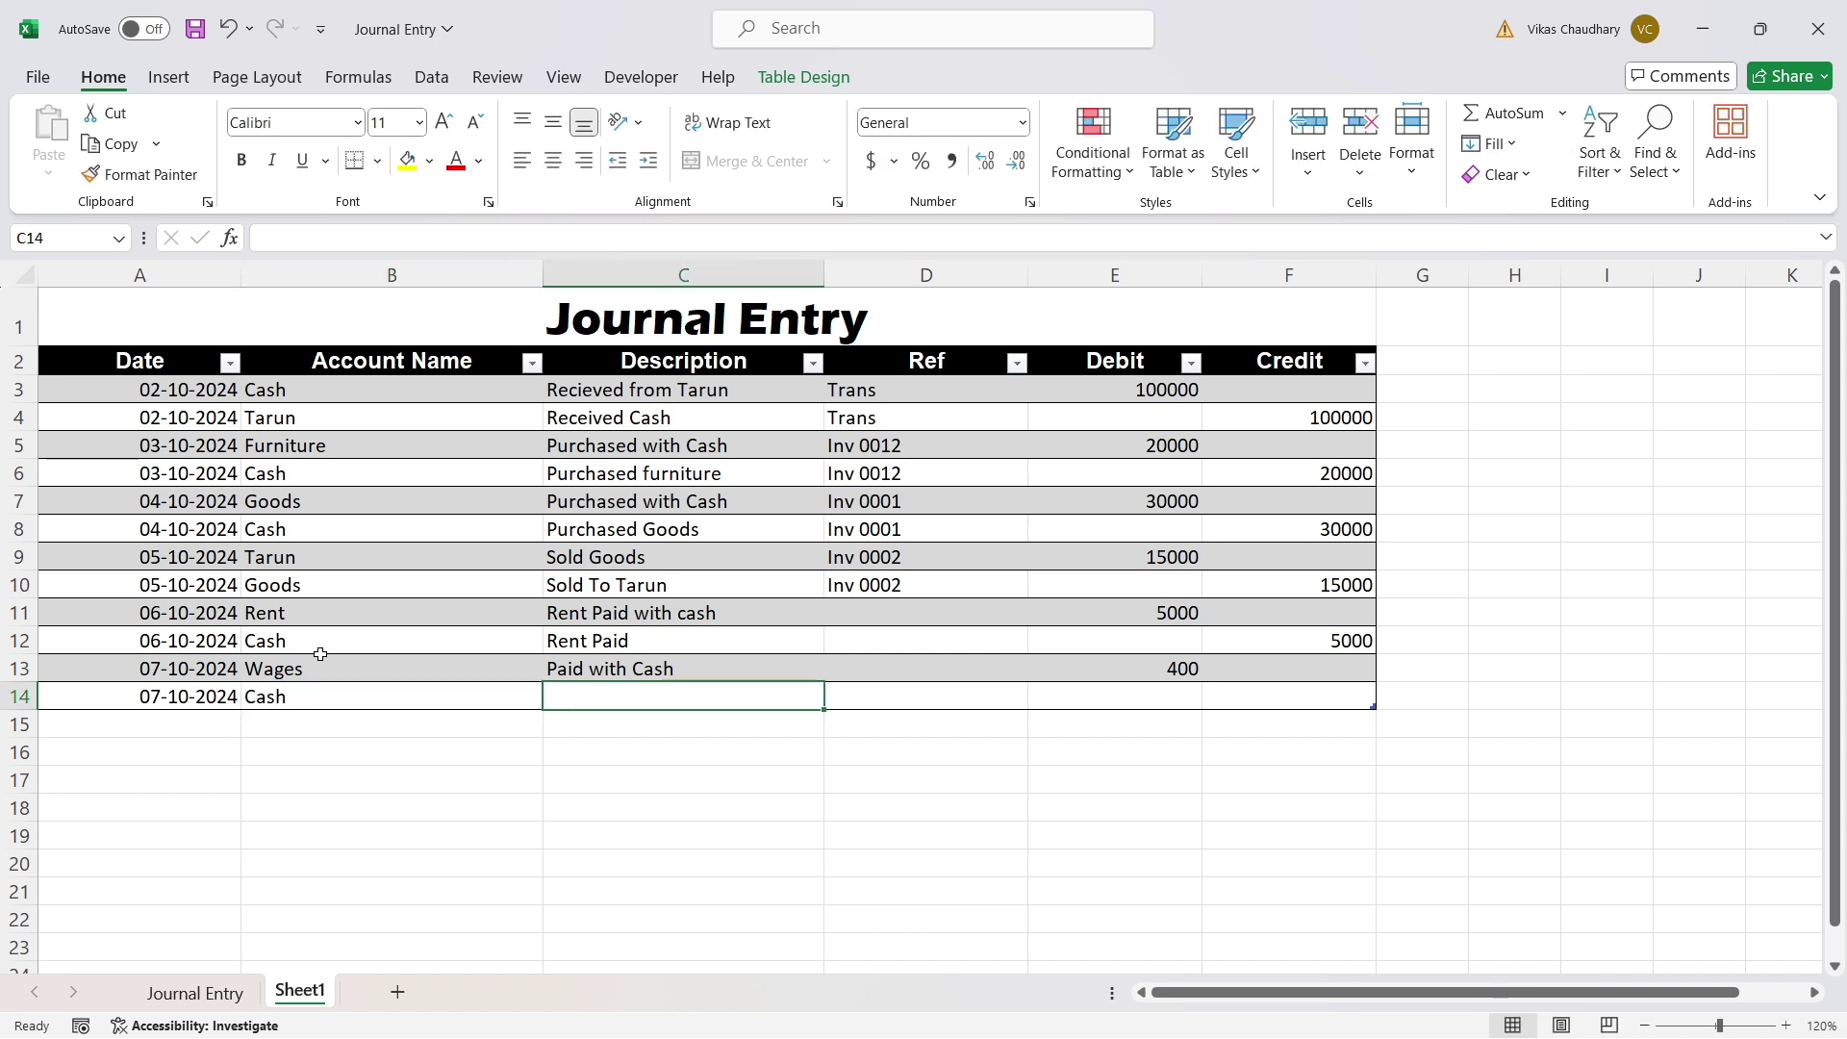
Give the row 14 entry the description Wages Paid and a credit of 400, leaving its reference and debit empty.
type("Wag")
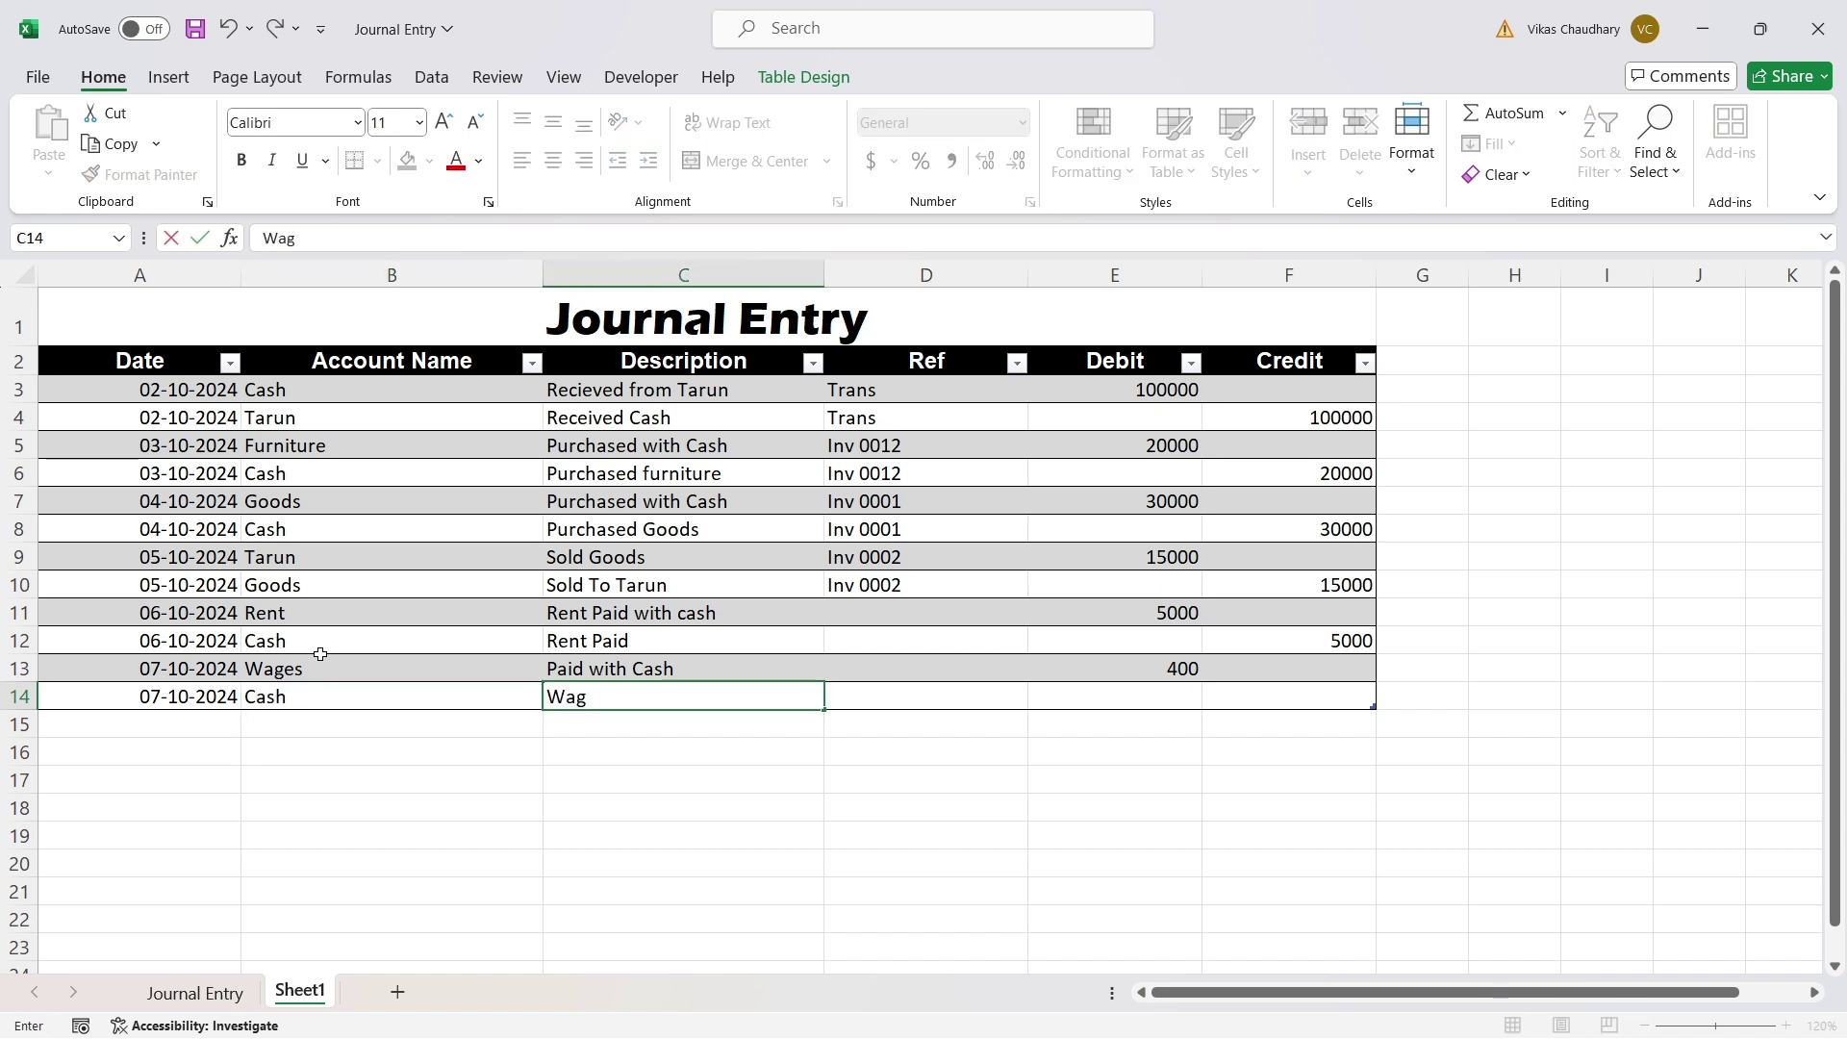
type("es Paid")
key("Tab")
key("Tab")
key("Tab")
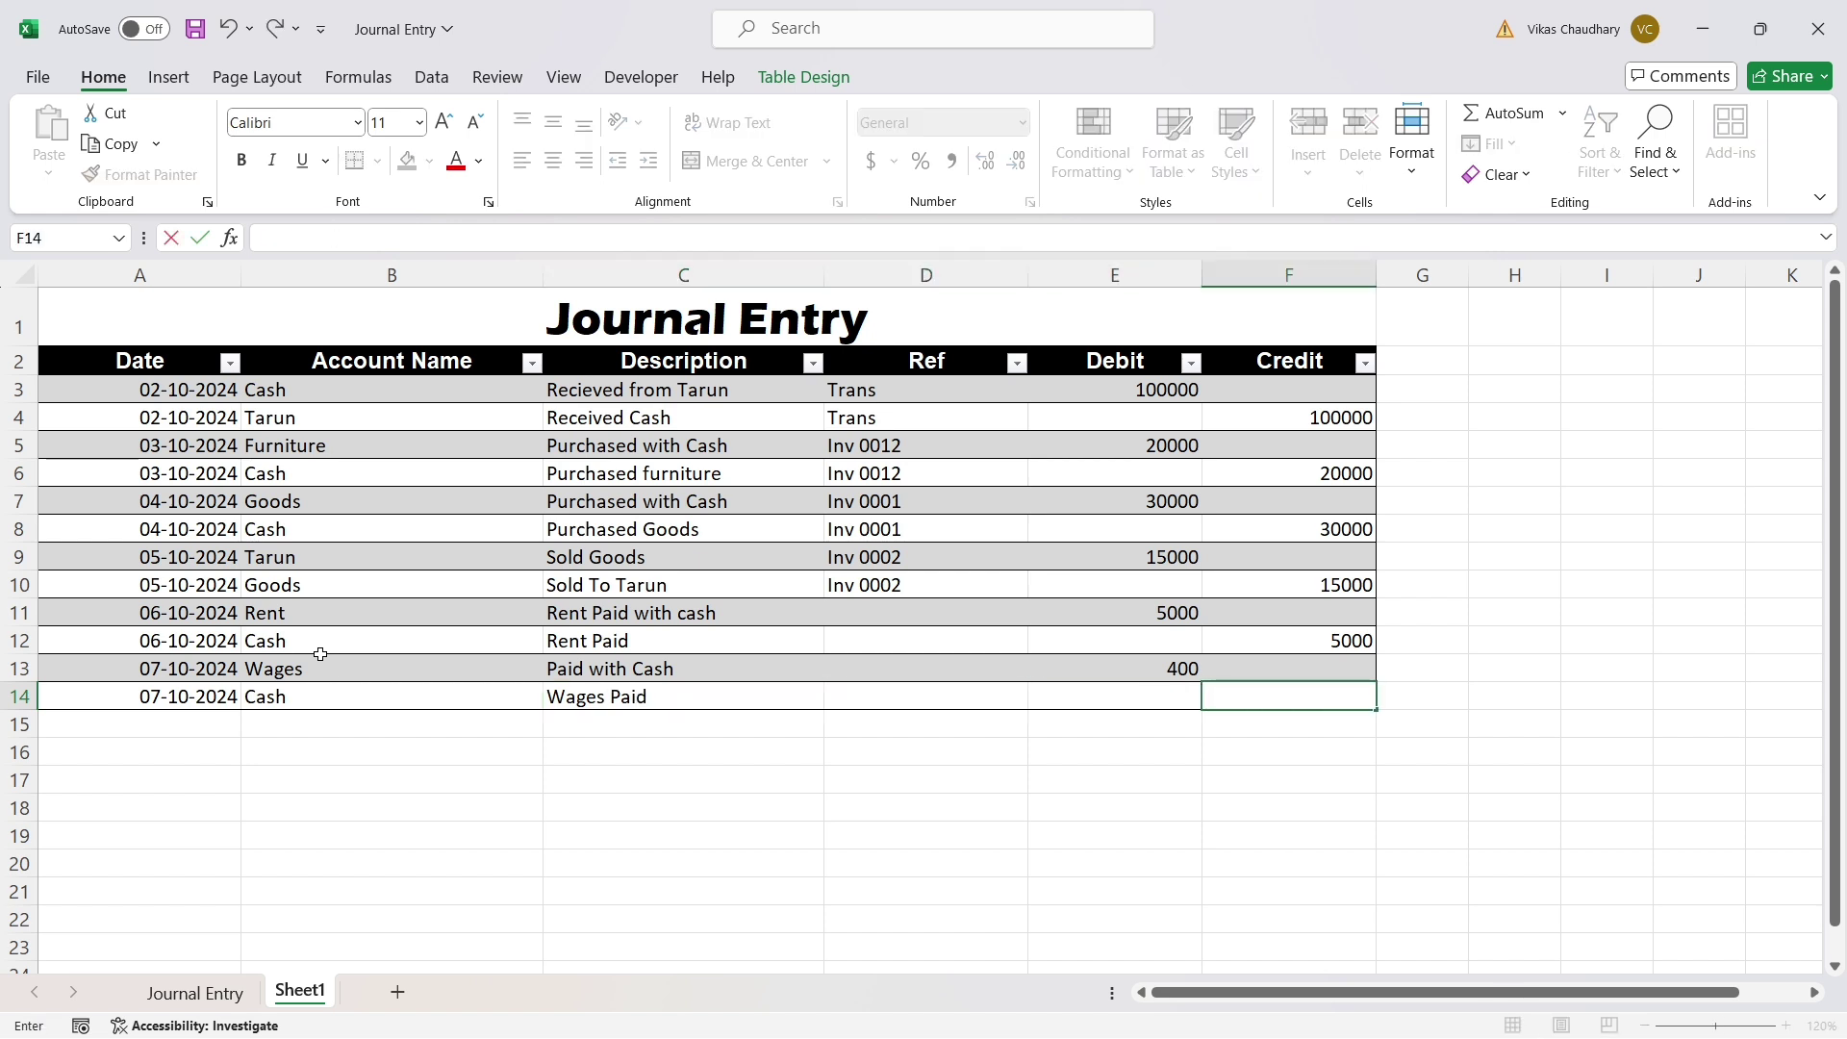
type("400")
key("Return")
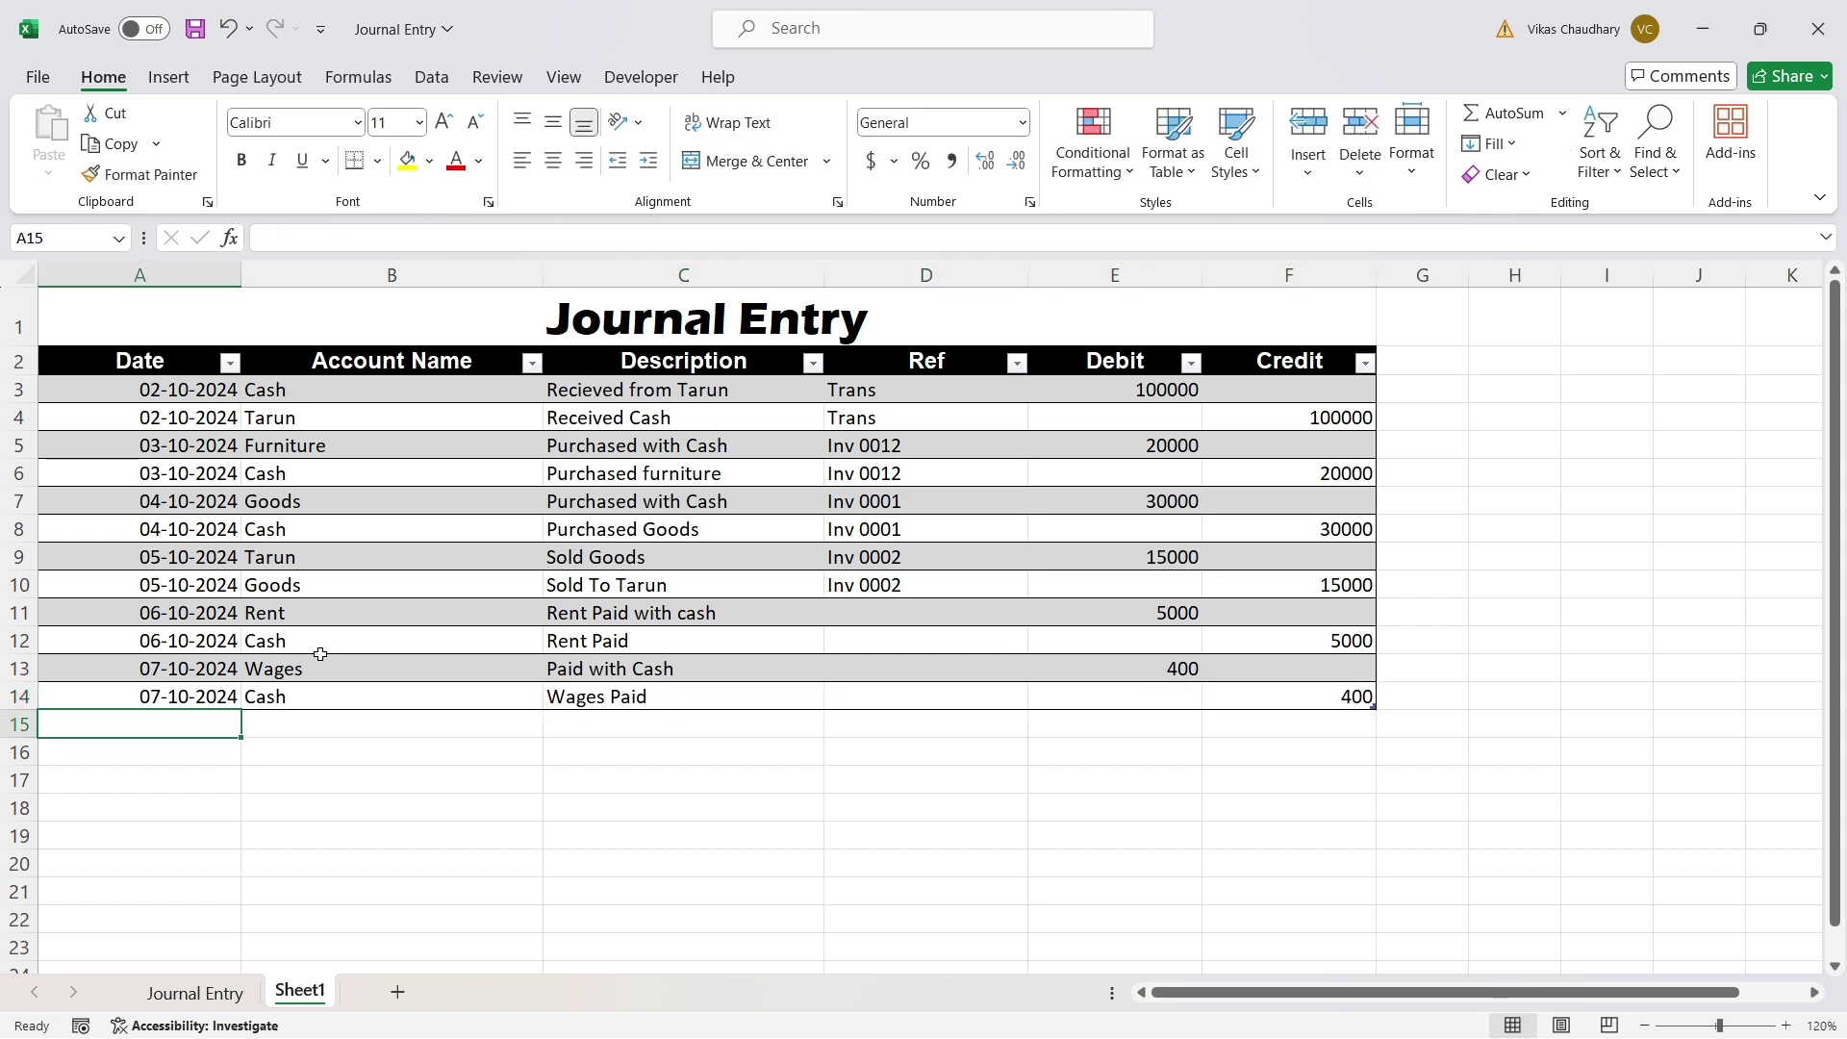
key("Right")
key("Right")
key("Right")
key("Right")
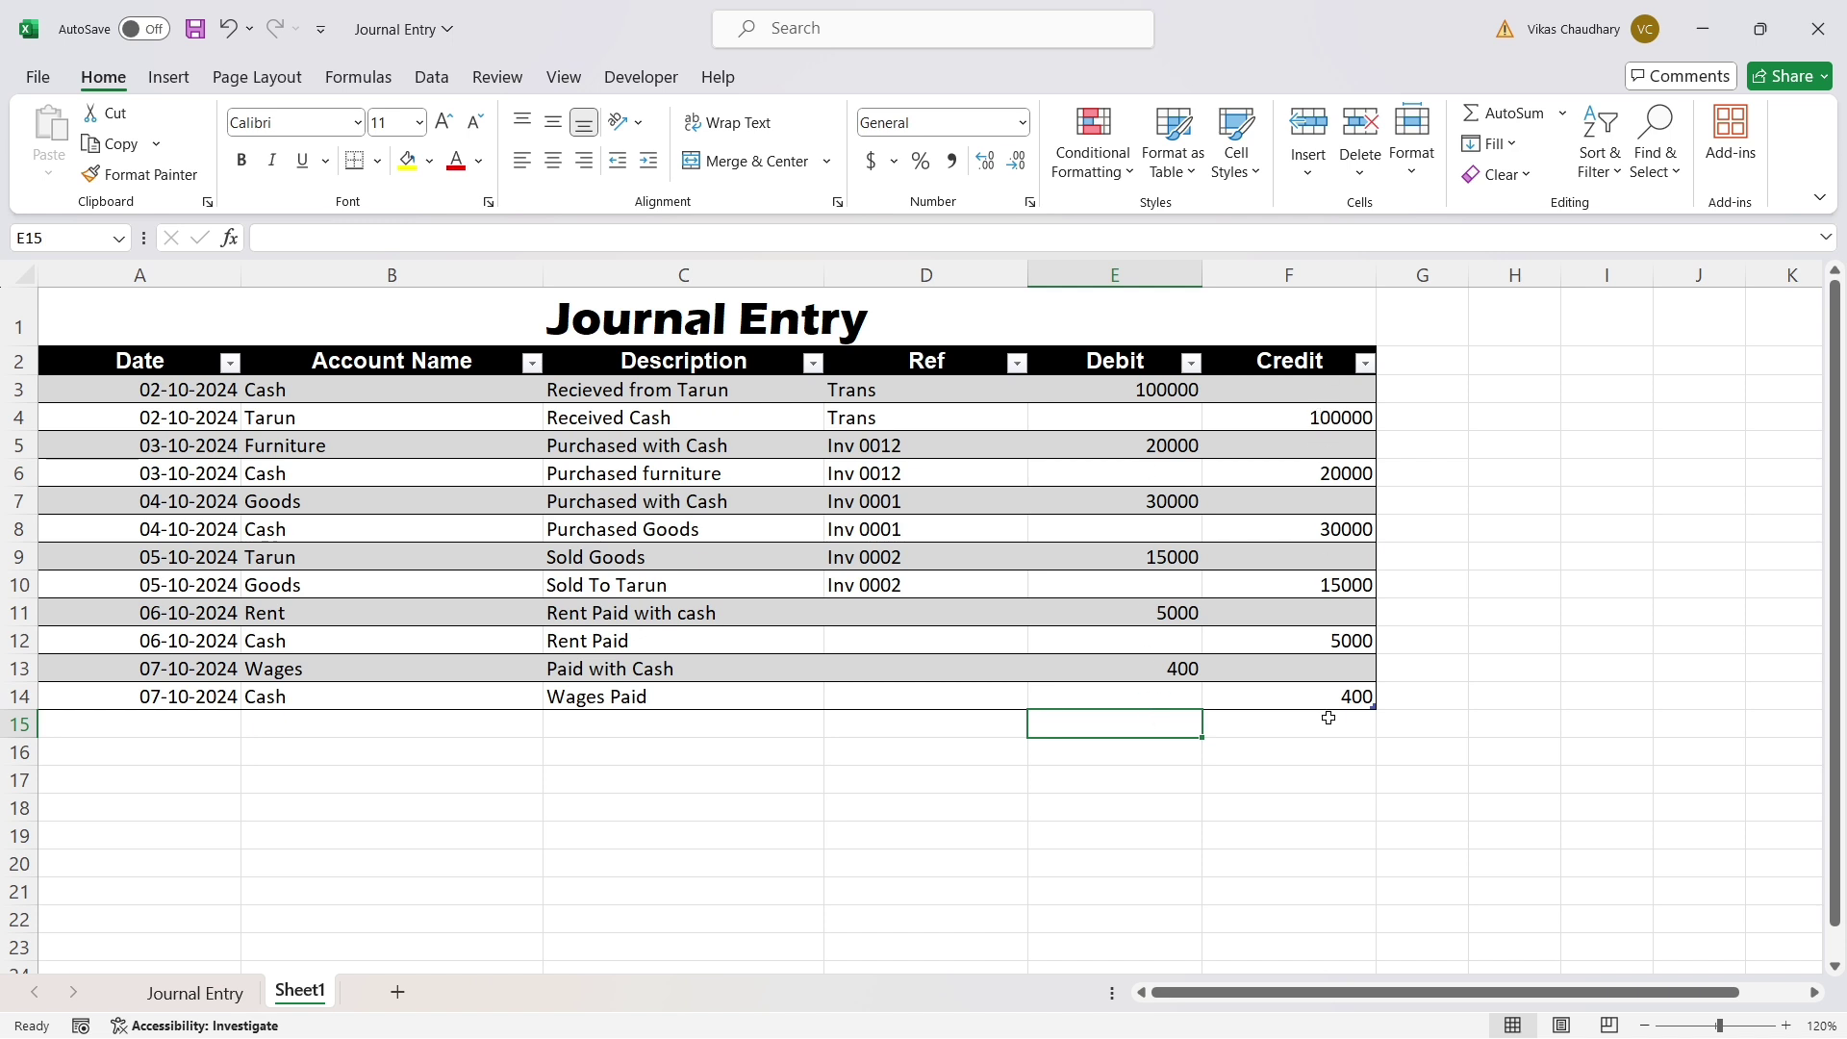
left_click(1191, 692)
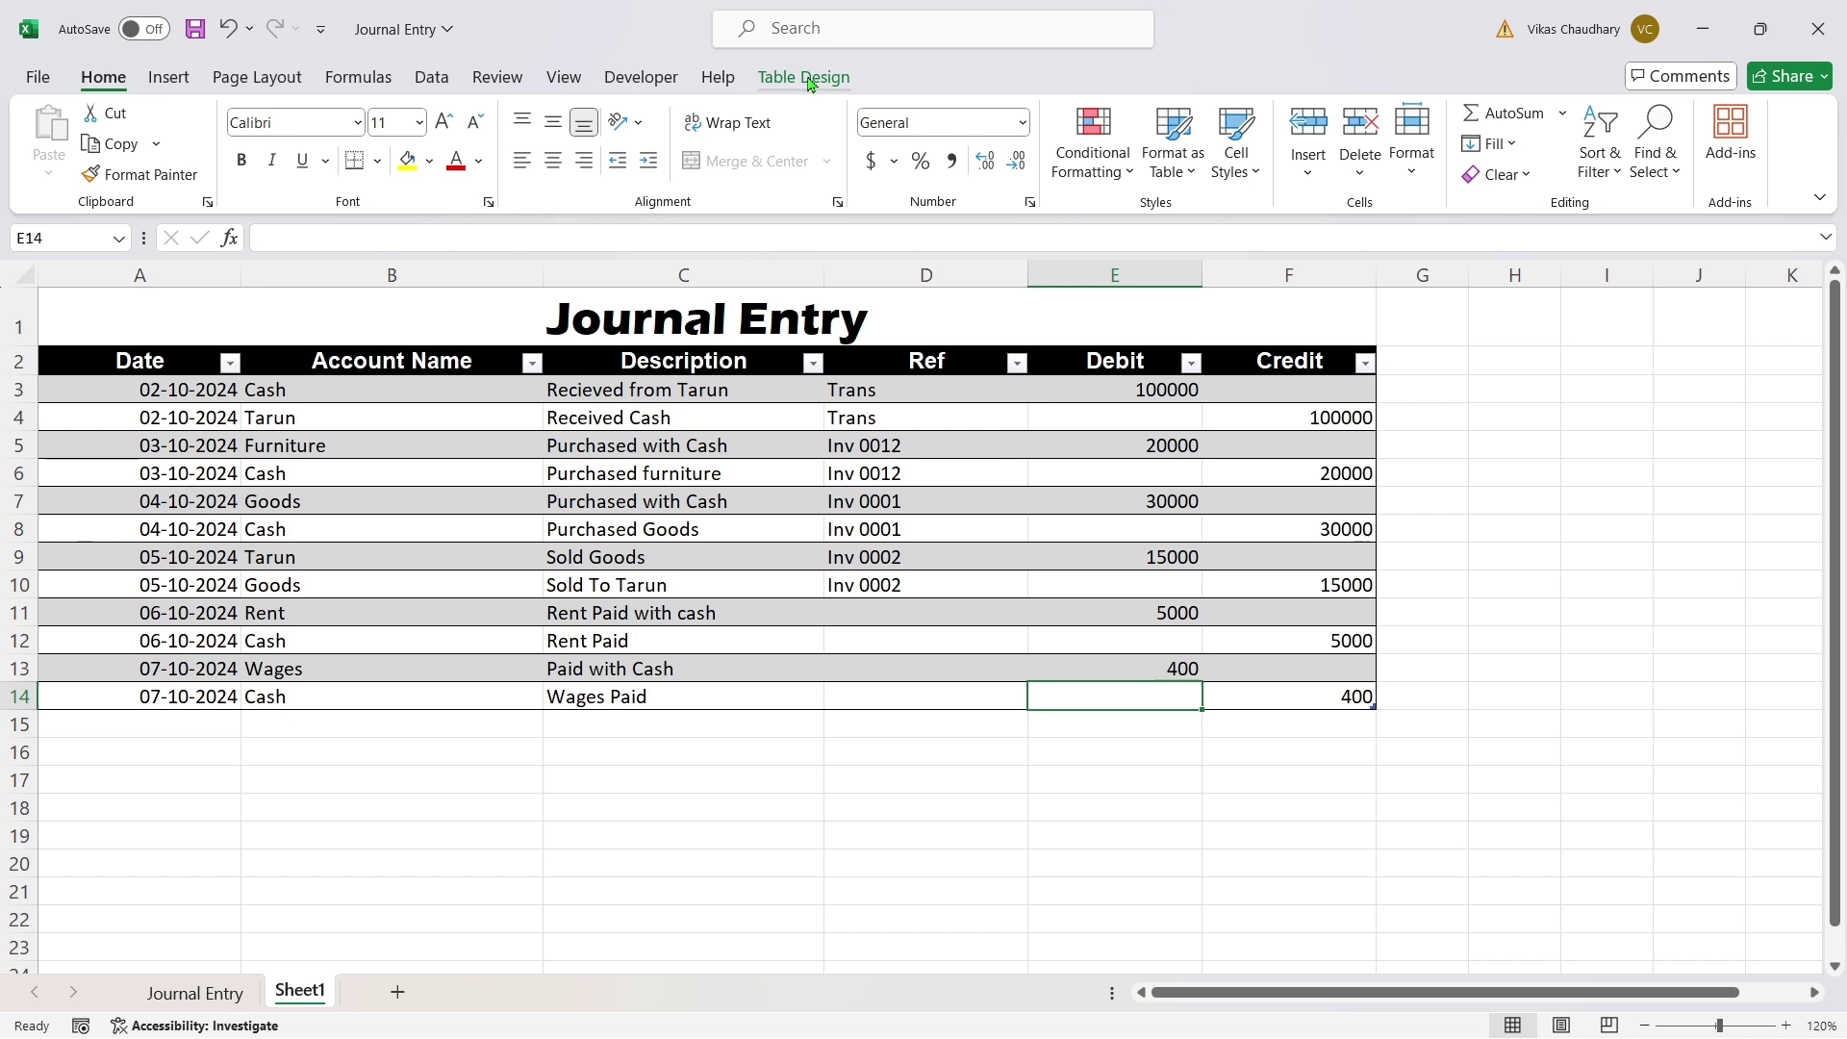
left_click(1150, 748)
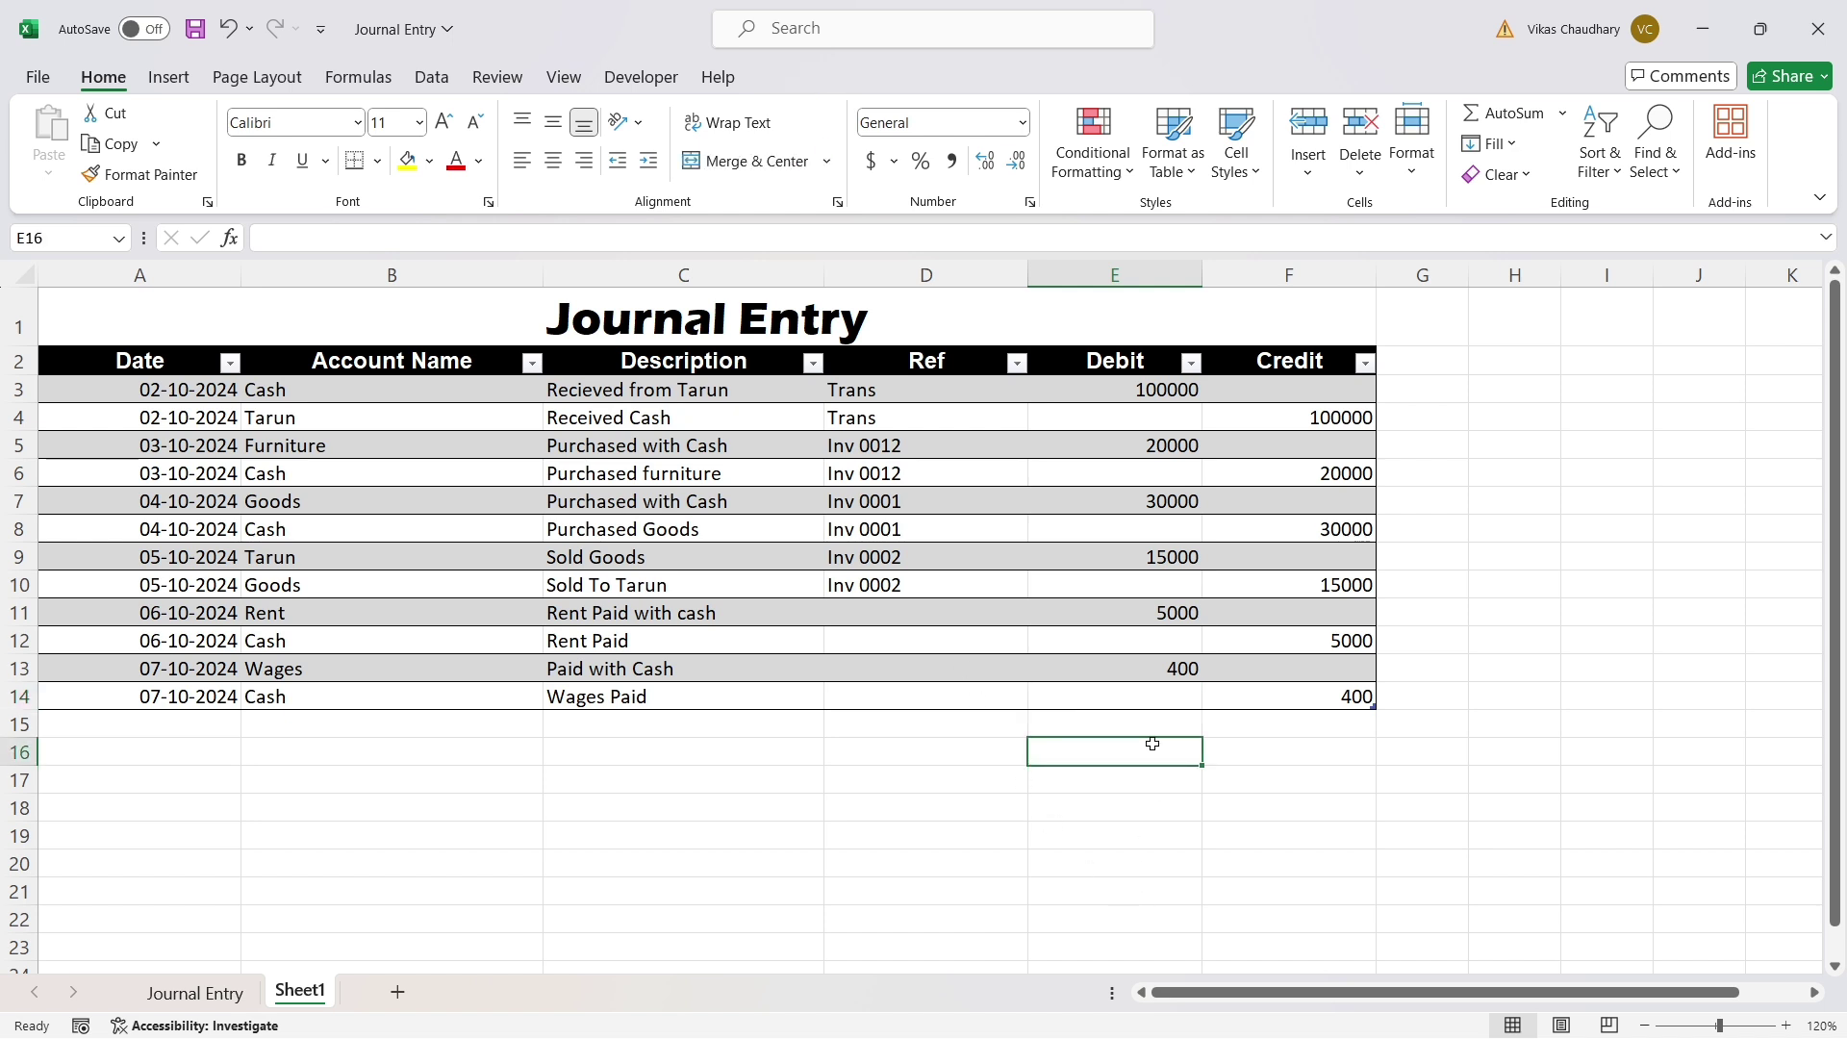
Add a total row beneath the journal table's last entry and select its Credit total.
left_click(1172, 690)
left_click(804, 83)
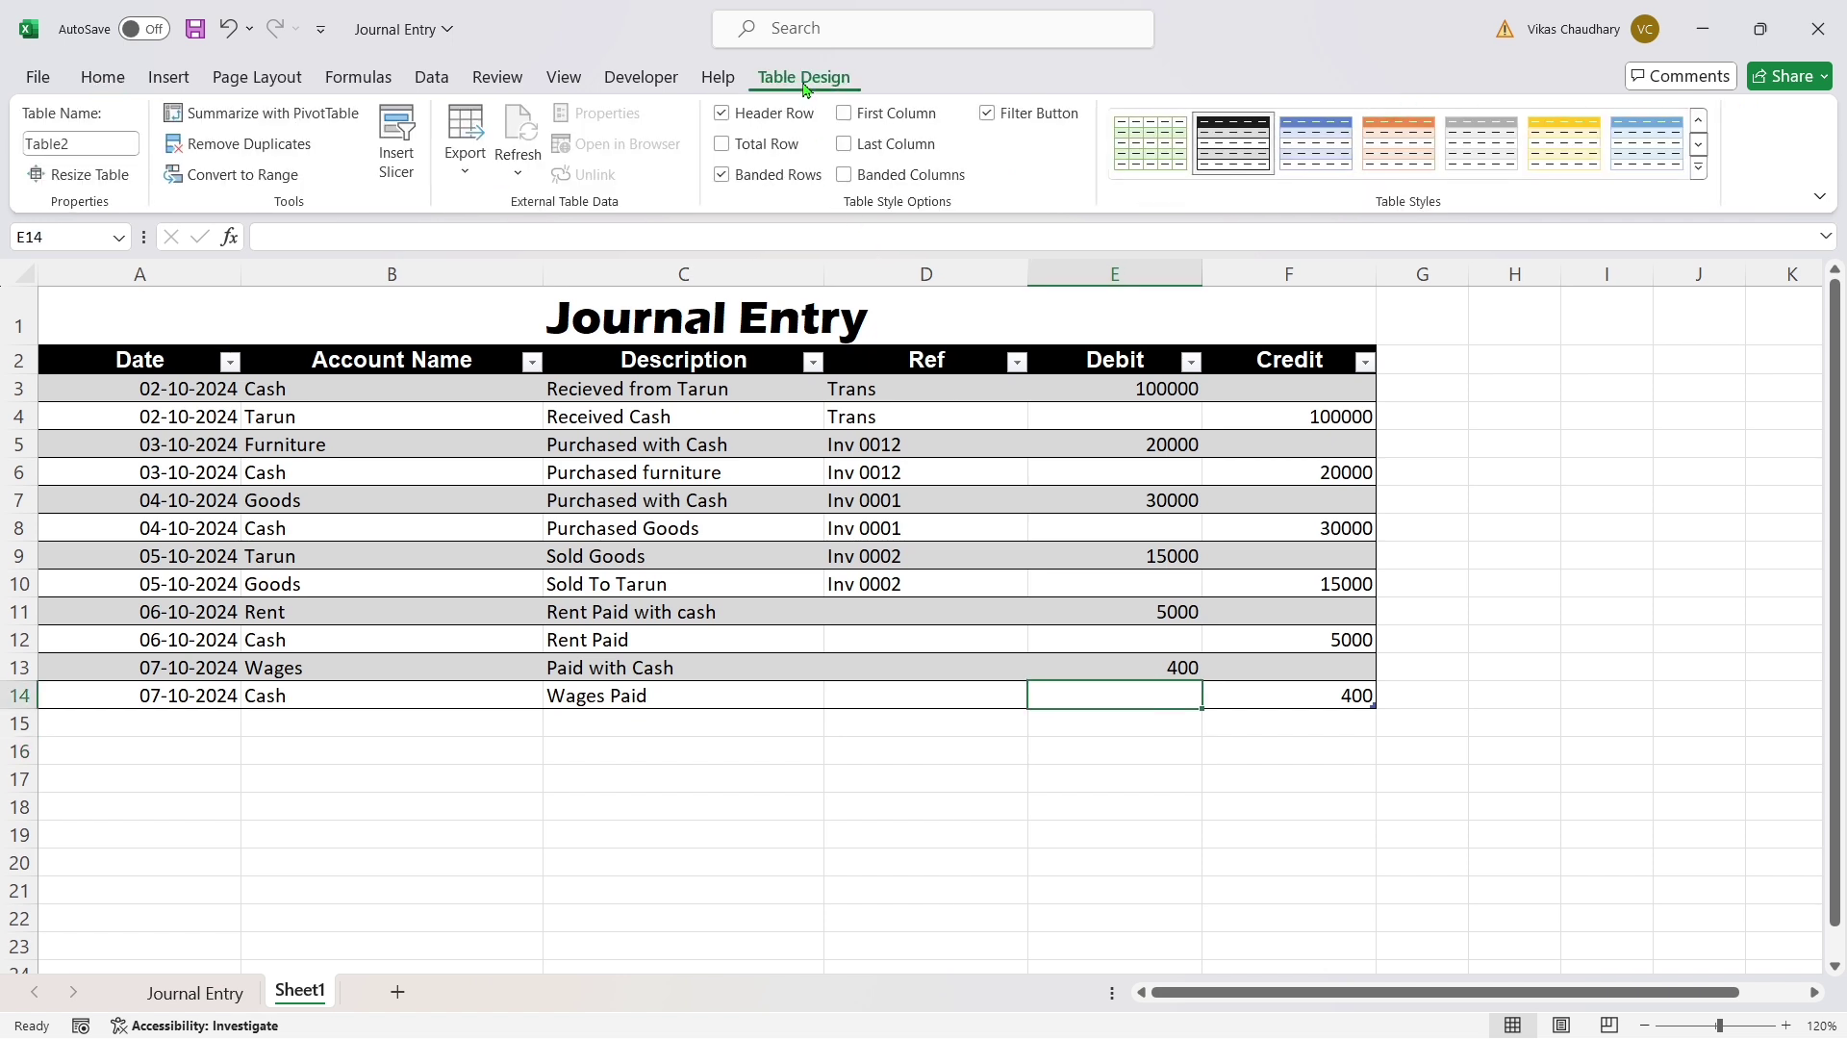
left_click(750, 146)
left_click(1290, 734)
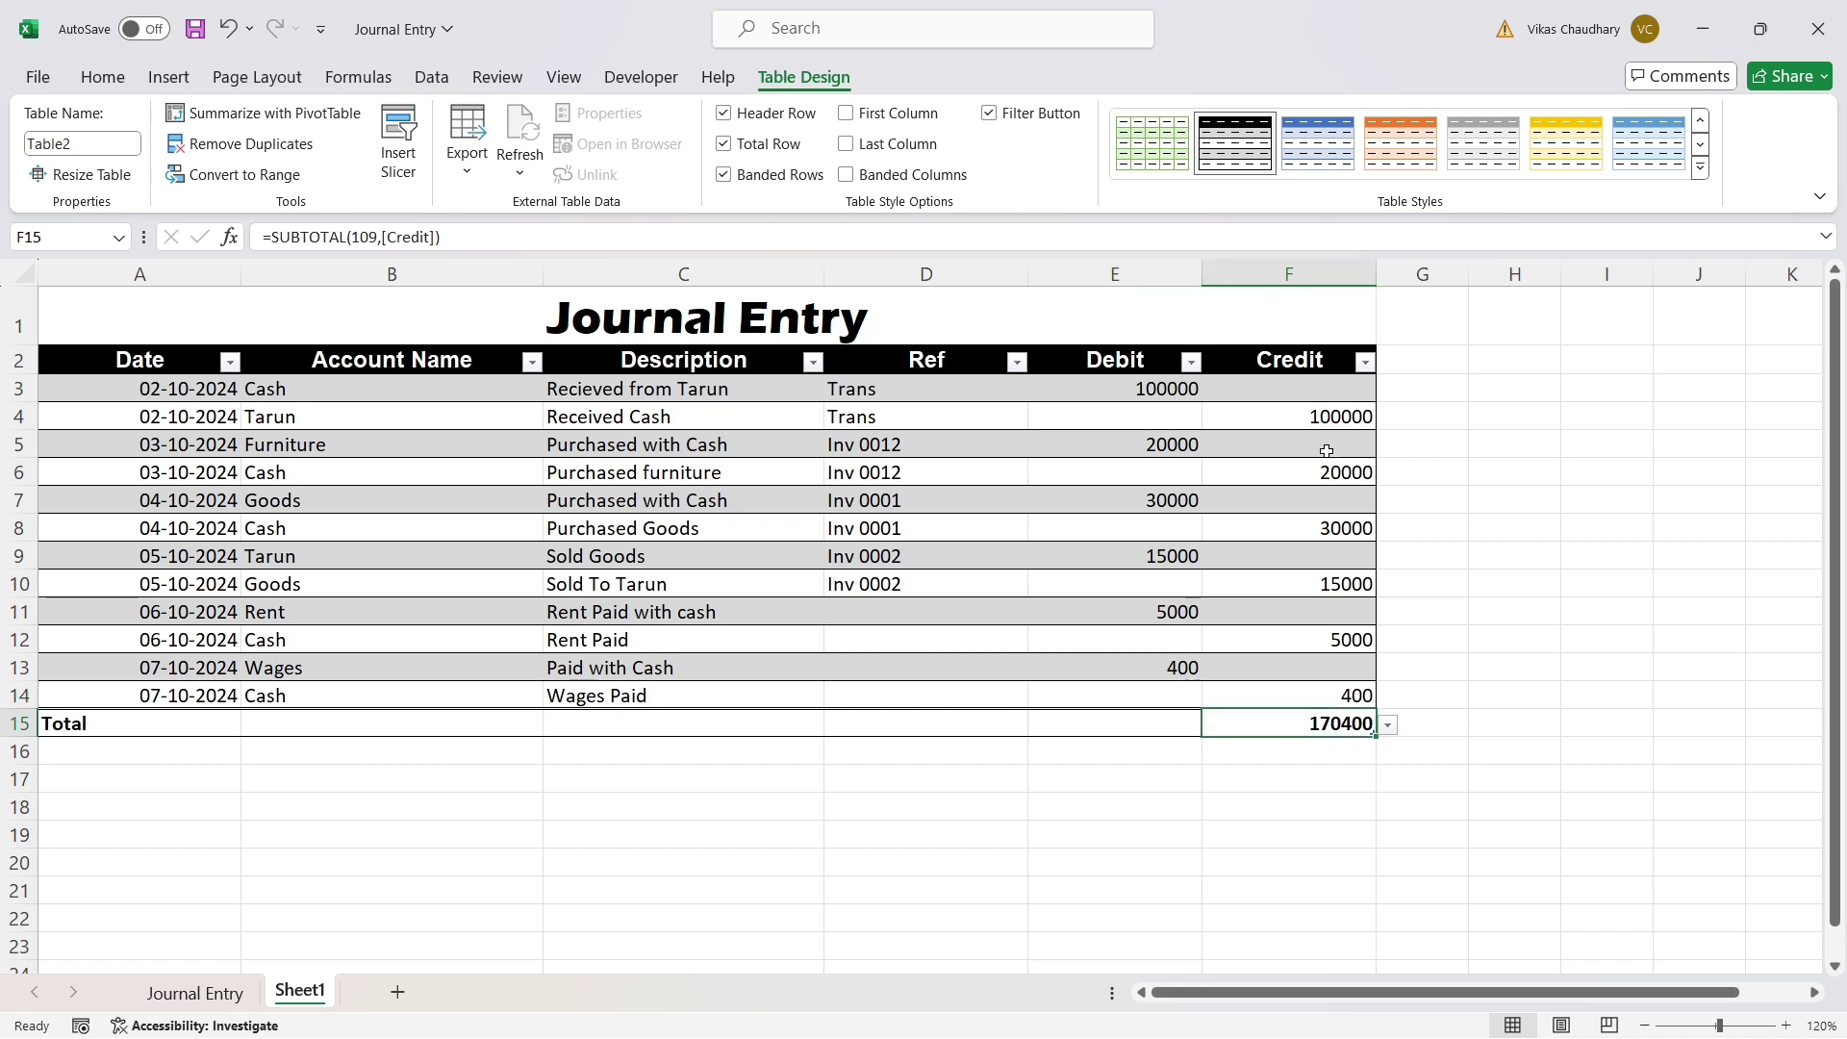
Set the Debit column's cell in the total row to use the Sum function.
left_click(1145, 724)
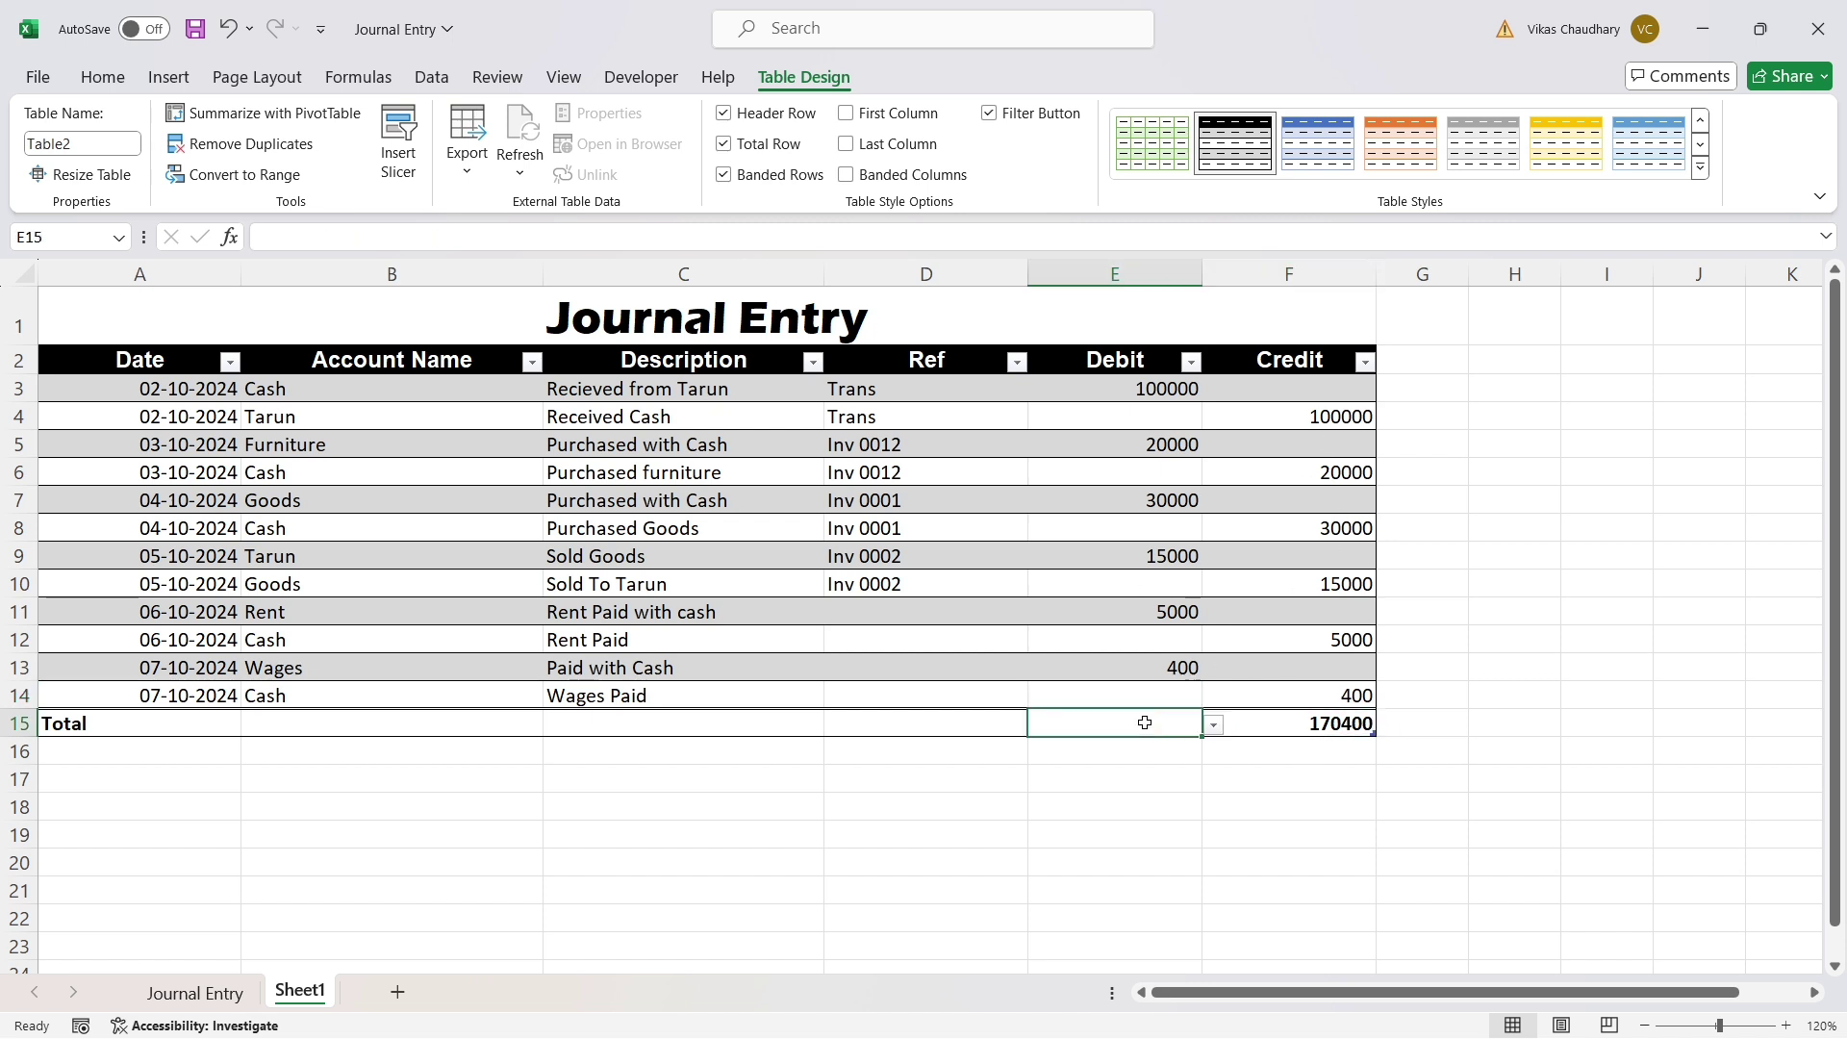
left_click(1216, 727)
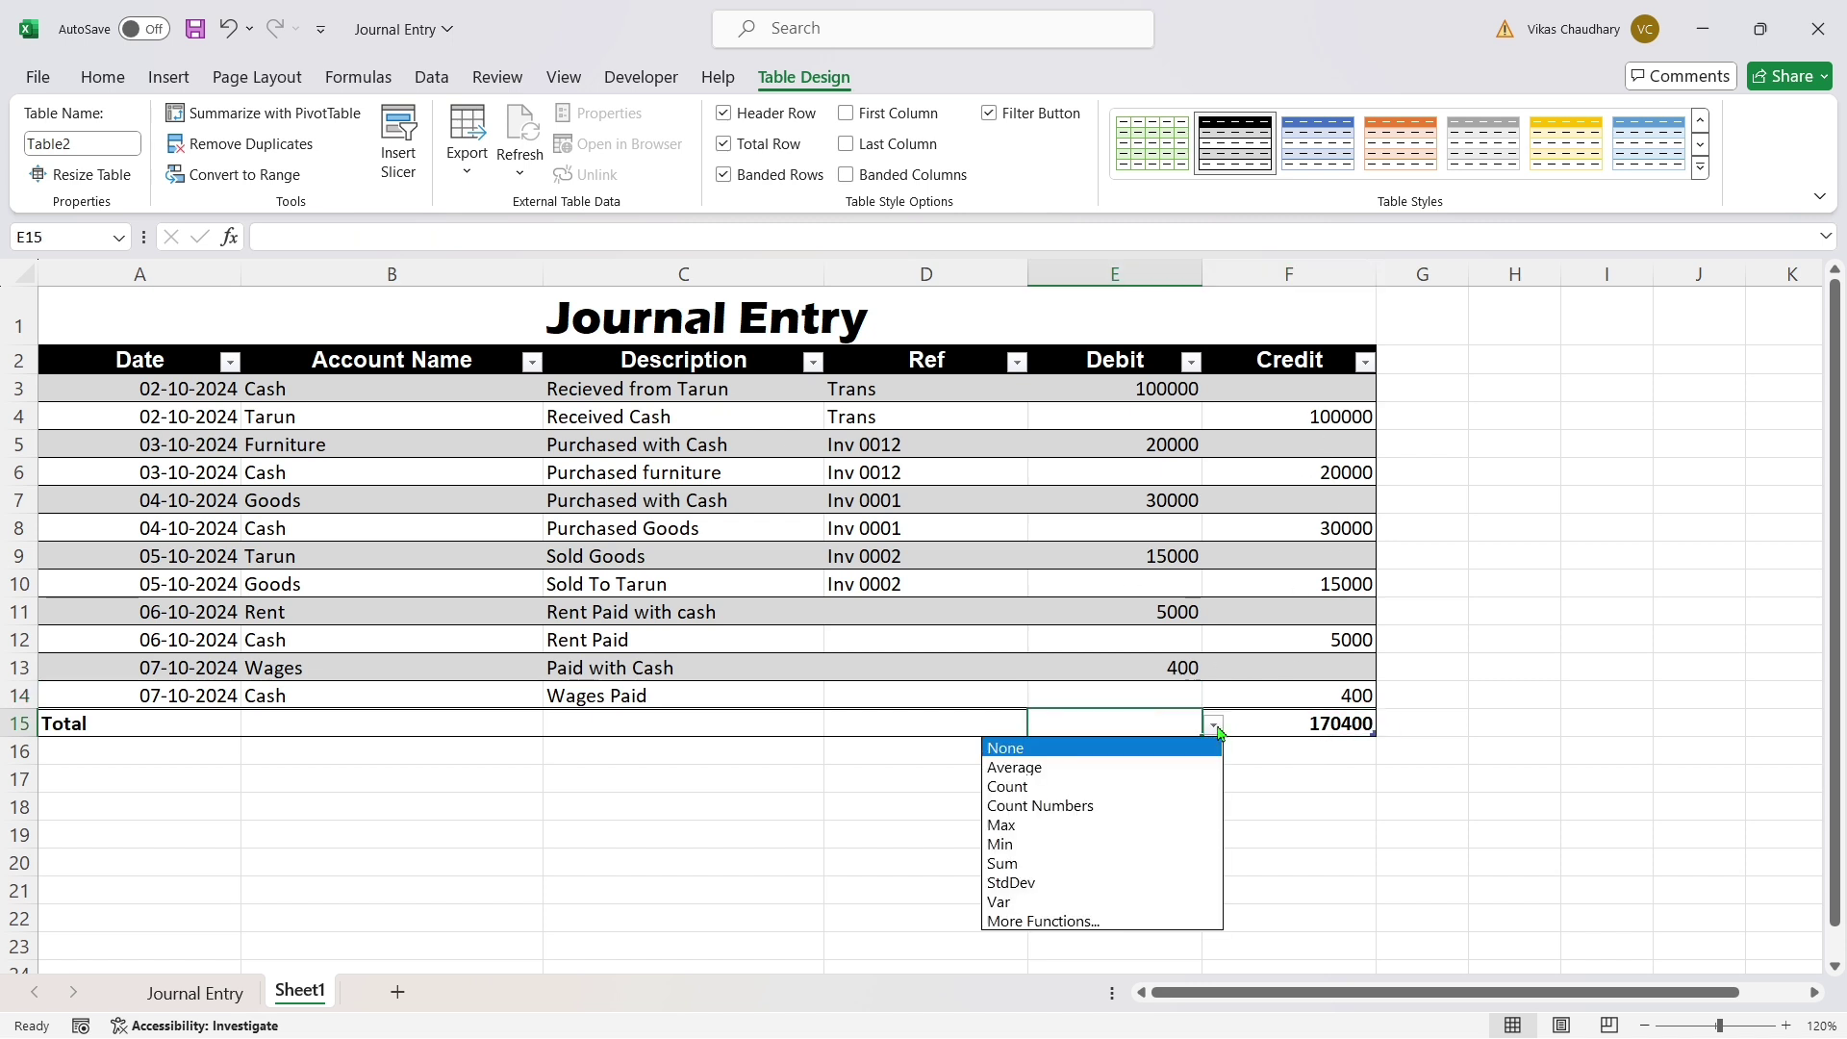
left_click(1191, 864)
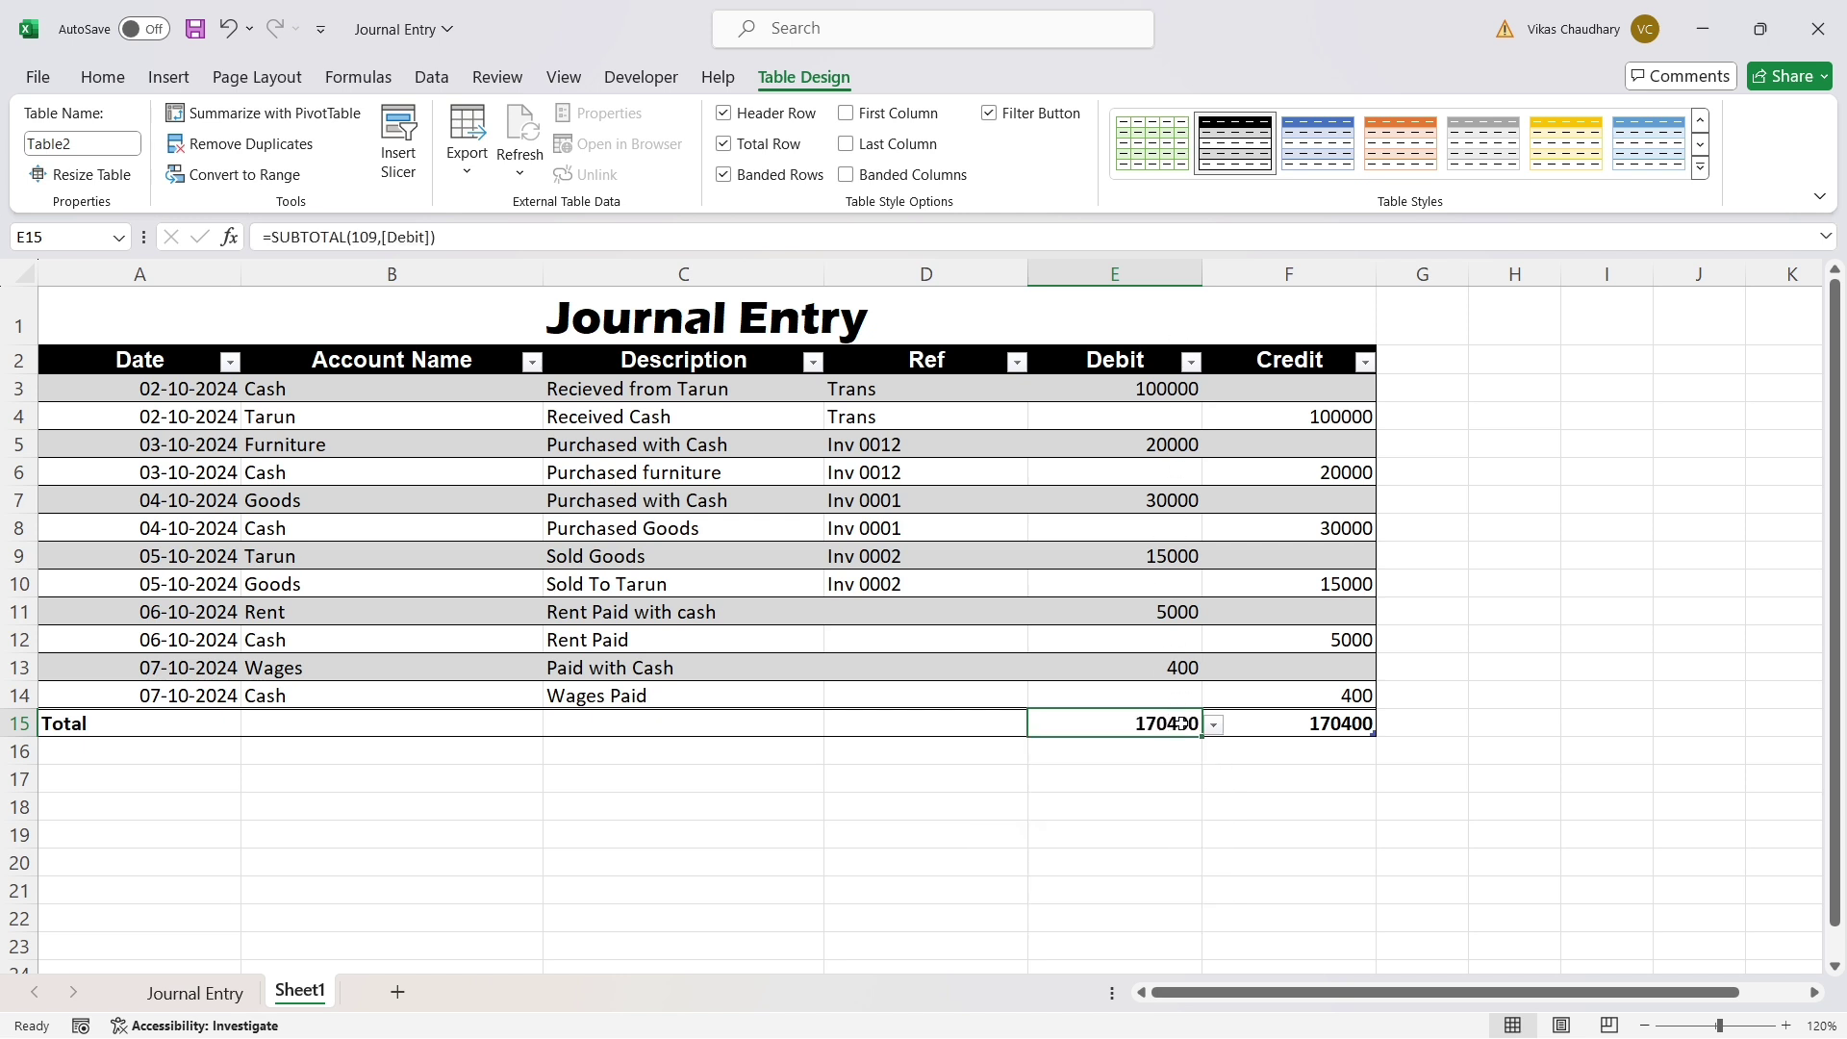
Right-align the Total label in cell A15, then deselect the table.
left_click(236, 728)
left_click(103, 77)
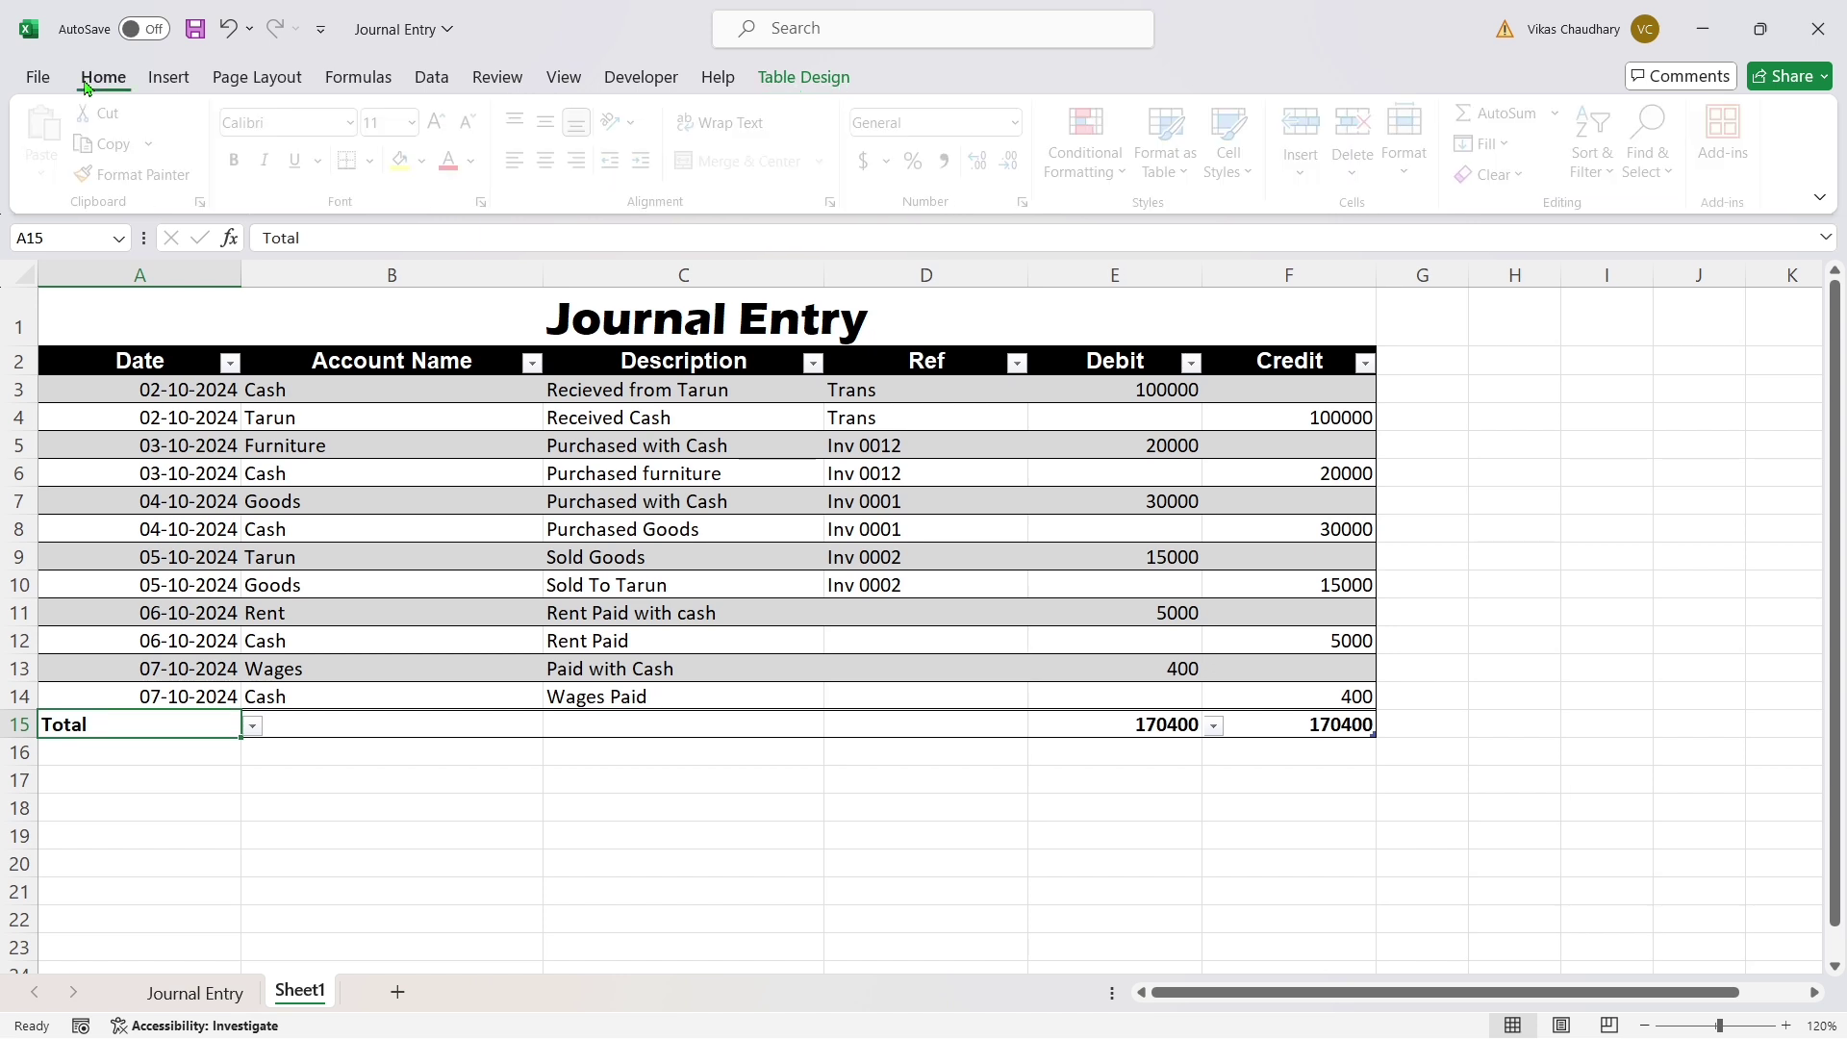
left_click(586, 168)
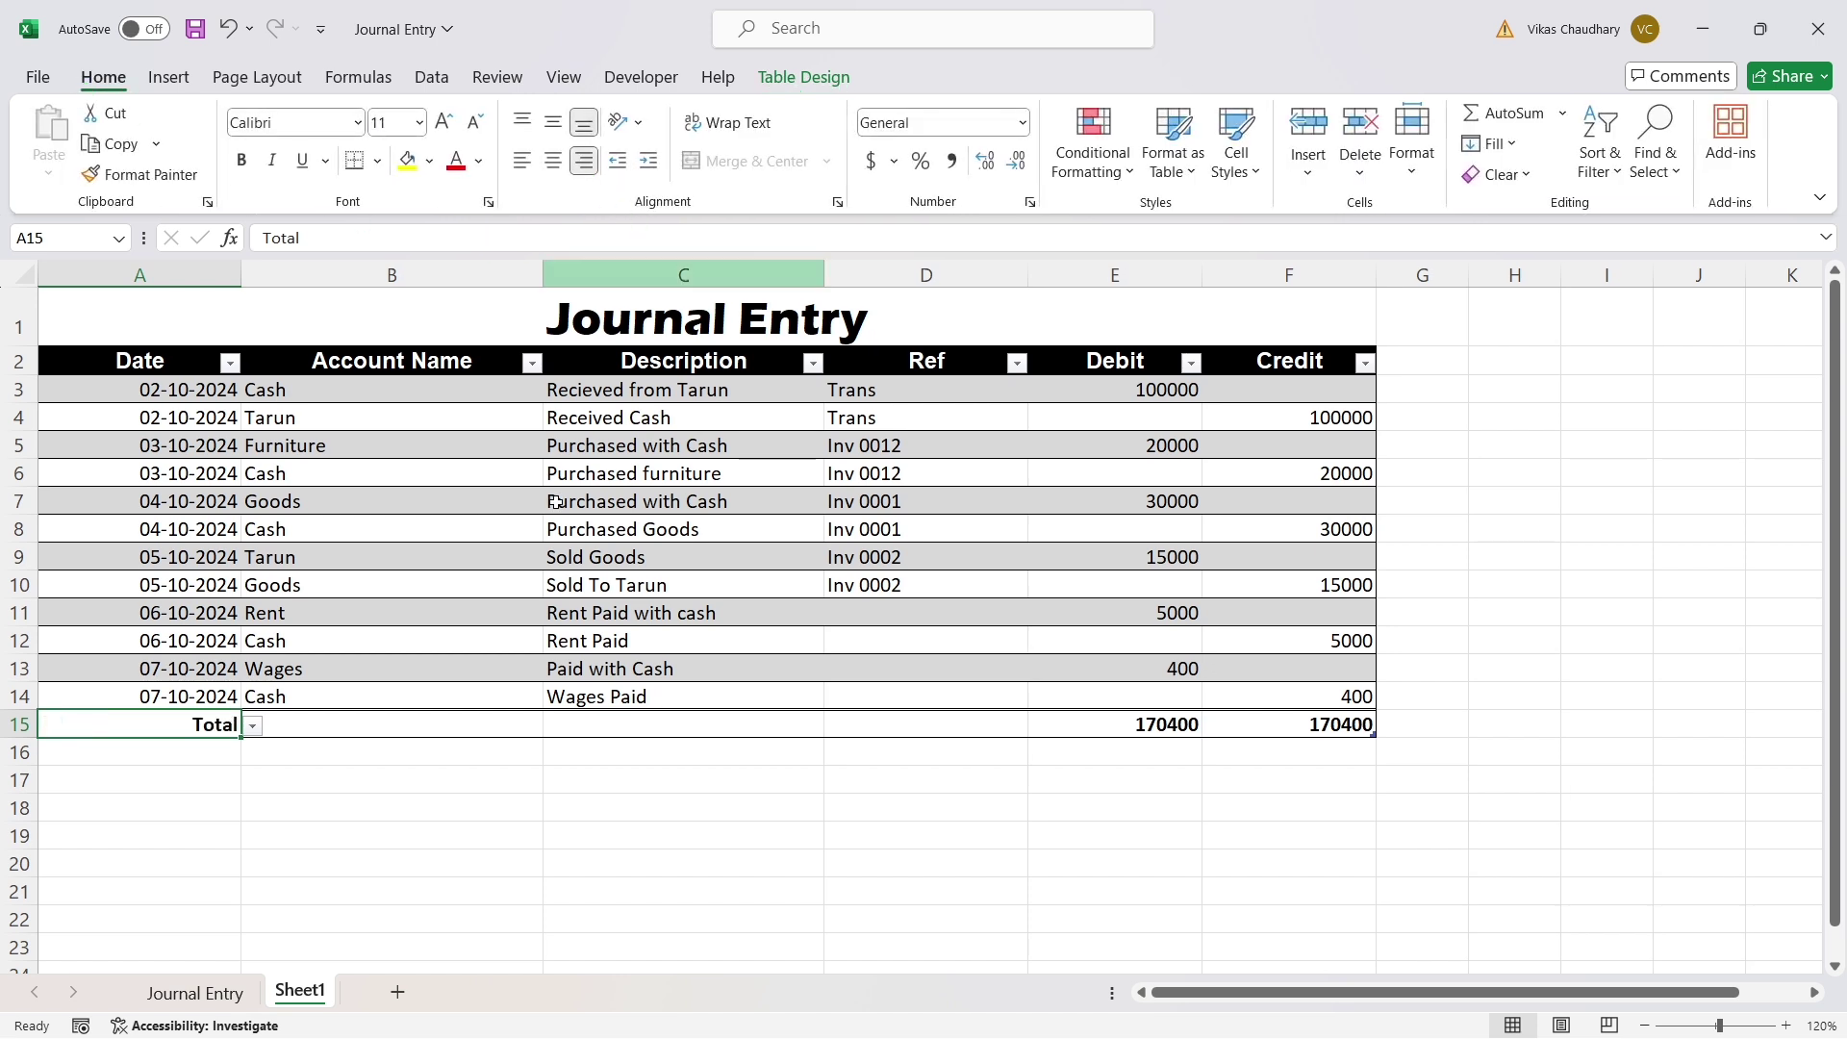
left_click(585, 724)
left_click(583, 778)
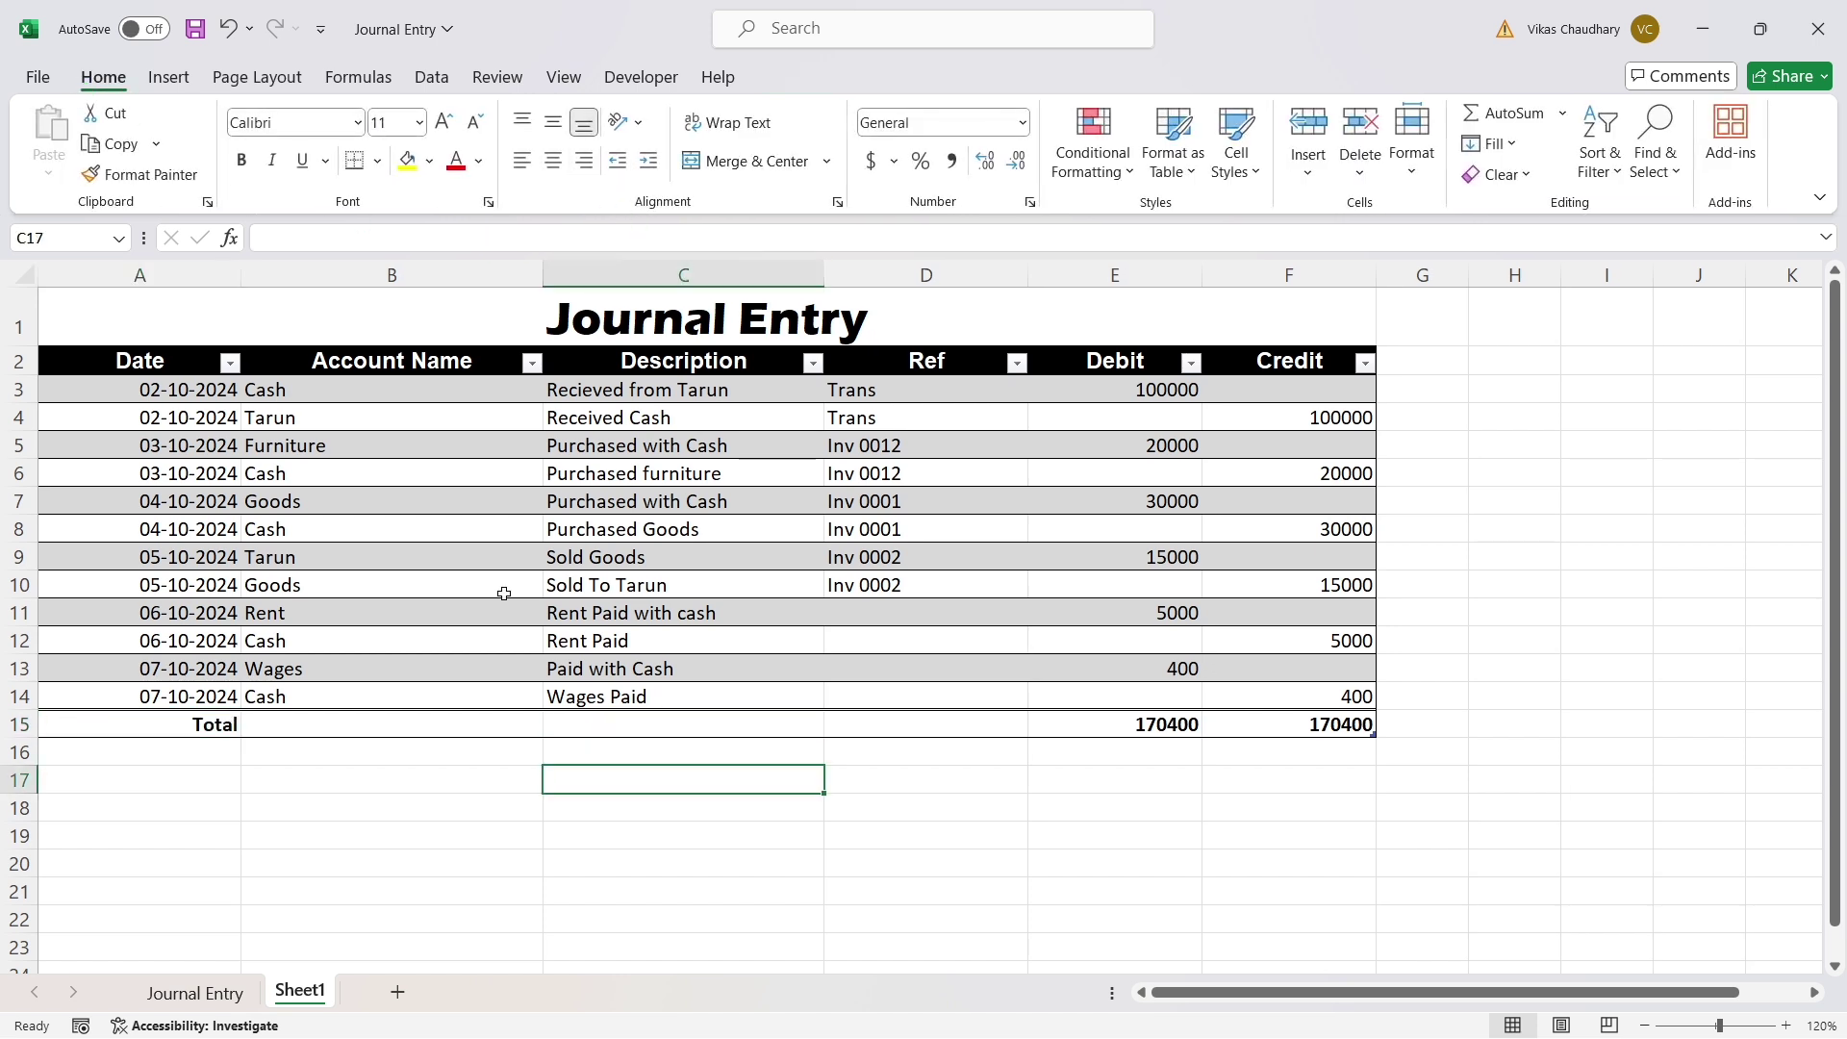